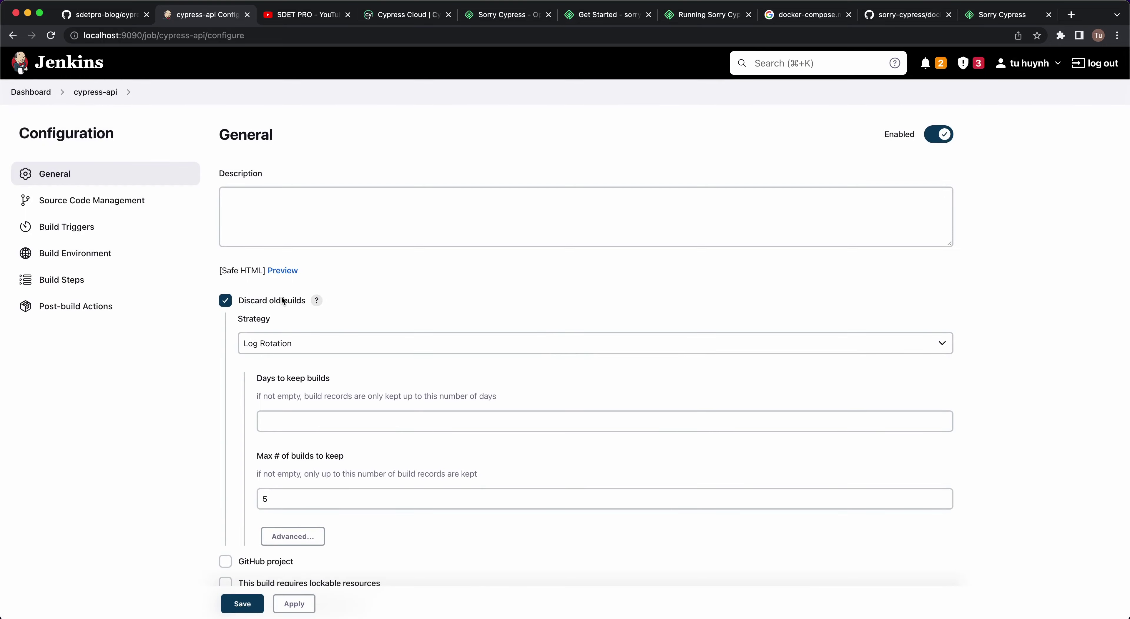
Examine the commands of both Execute shell build steps in the cypress-api job configuration
{"action": "scroll", "coordinate": [282, 301], "scroll_direction": "down", "scroll_amount": 20}
{"action": "scroll", "coordinate": [282, 300], "scroll_direction": "up", "scroll_amount": 15}
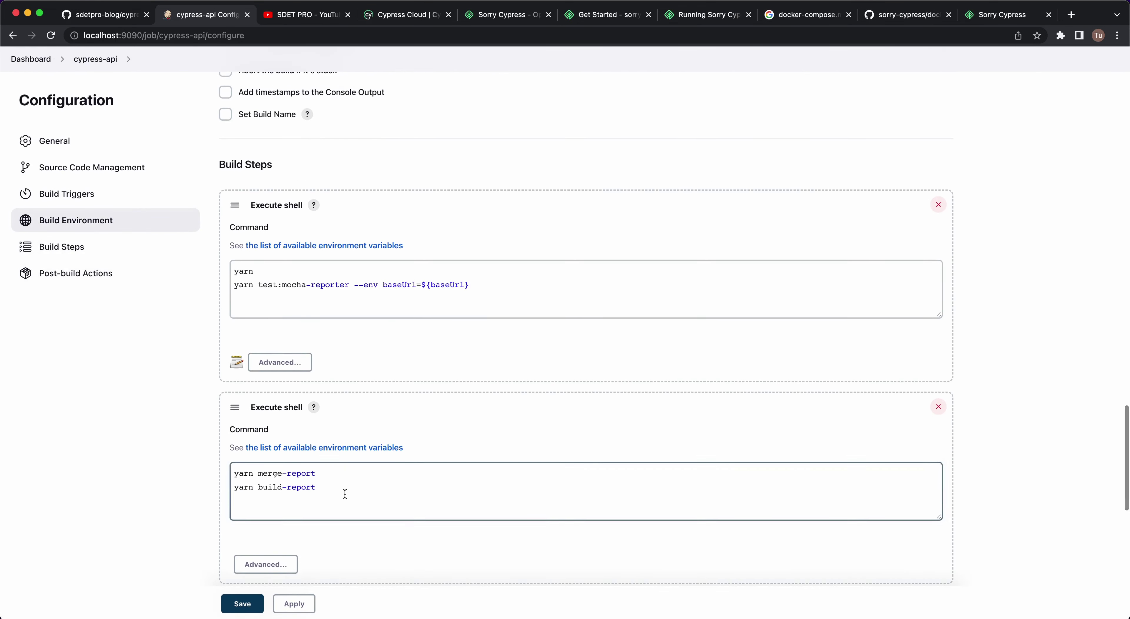
{"action": "left_click_drag", "start_coordinate": [343, 492], "coordinate": [205, 460]}
{"action": "left_click", "coordinate": [245, 285]}
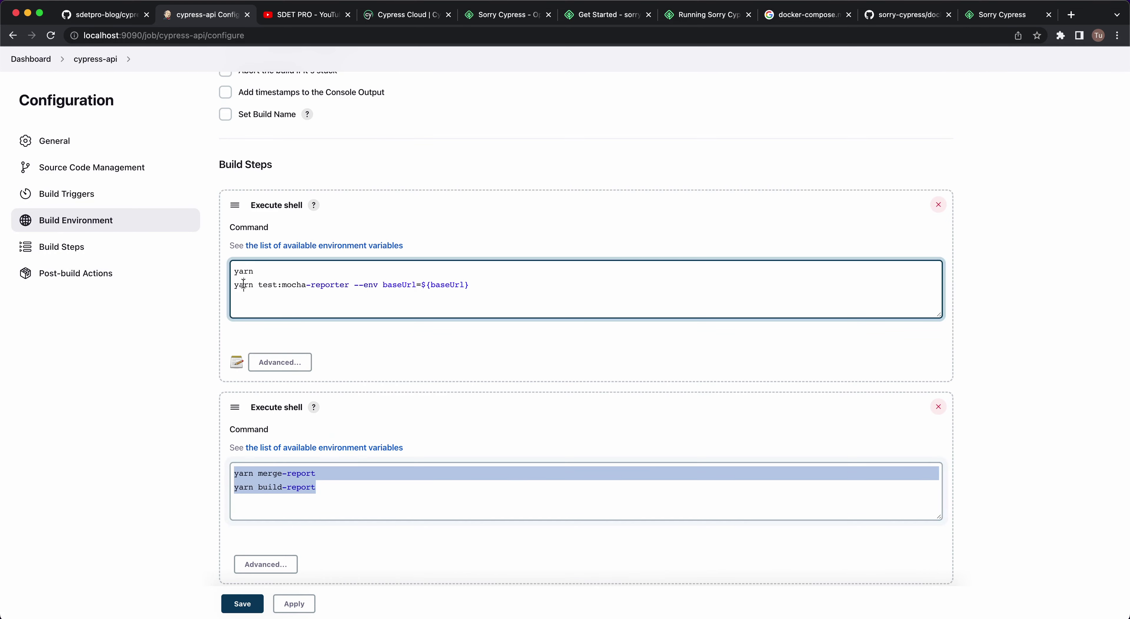
{"action": "left_click", "coordinate": [261, 271]}
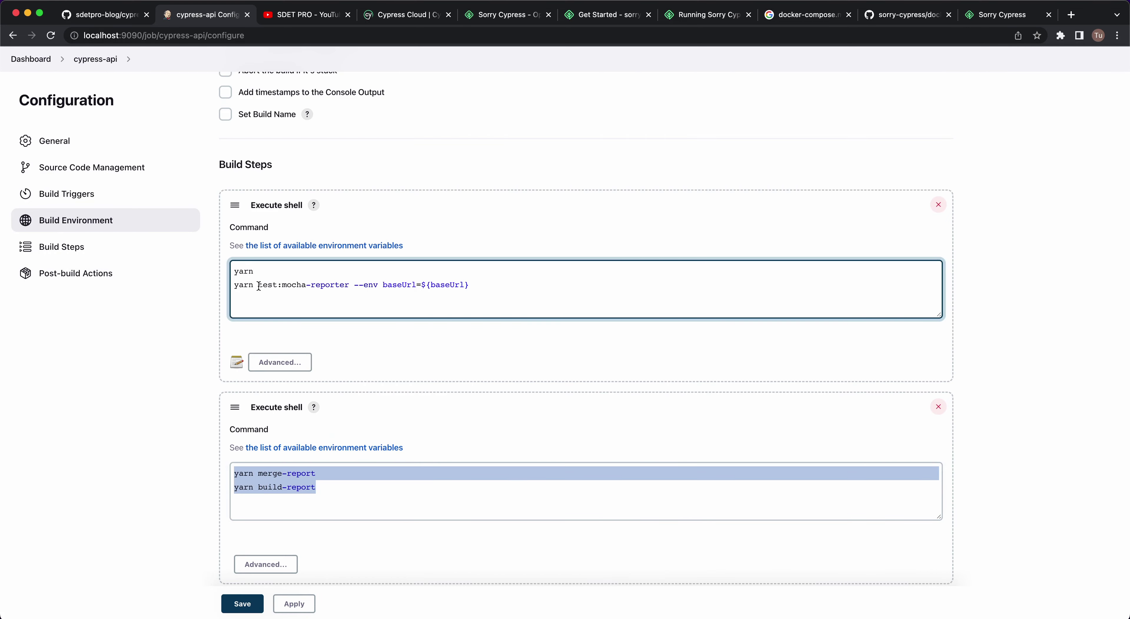
{"action": "left_click_drag", "start_coordinate": [259, 286], "coordinate": [533, 285]}
{"action": "left_click", "coordinate": [533, 286]}
Replace test:mocha-reporter in the first Execute shell command with the test:parallel script name copied from package.json
{"action": "key", "text": "super+Tab"}
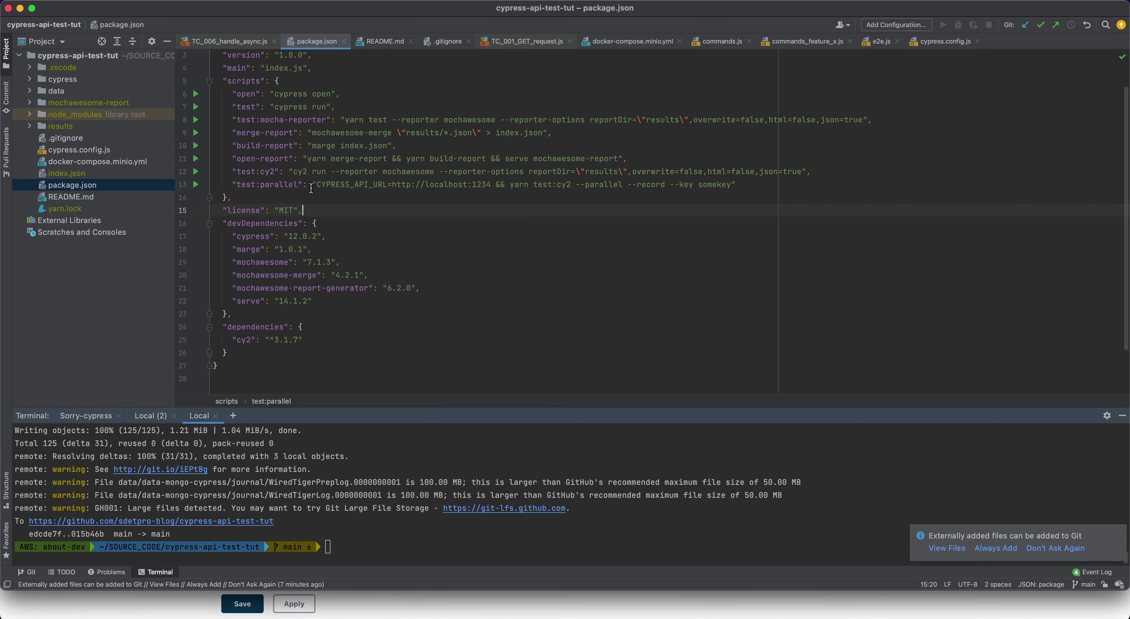
{"action": "left_click_drag", "start_coordinate": [300, 185], "coordinate": [237, 188]}
{"action": "key", "text": "super+c"}
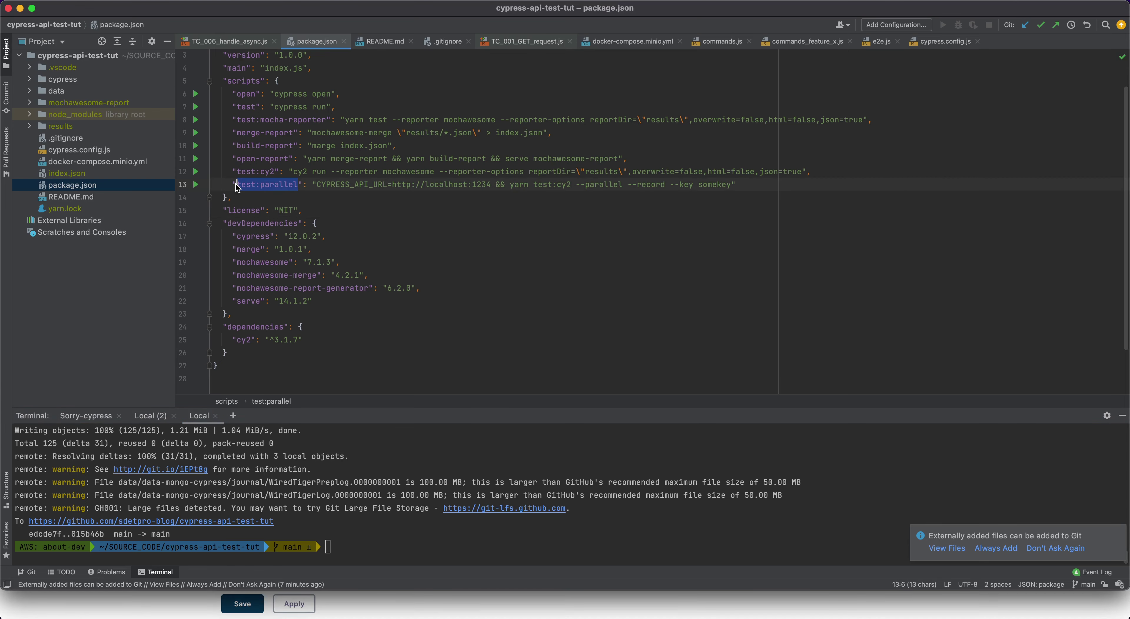
{"action": "key", "text": "super+Tab"}
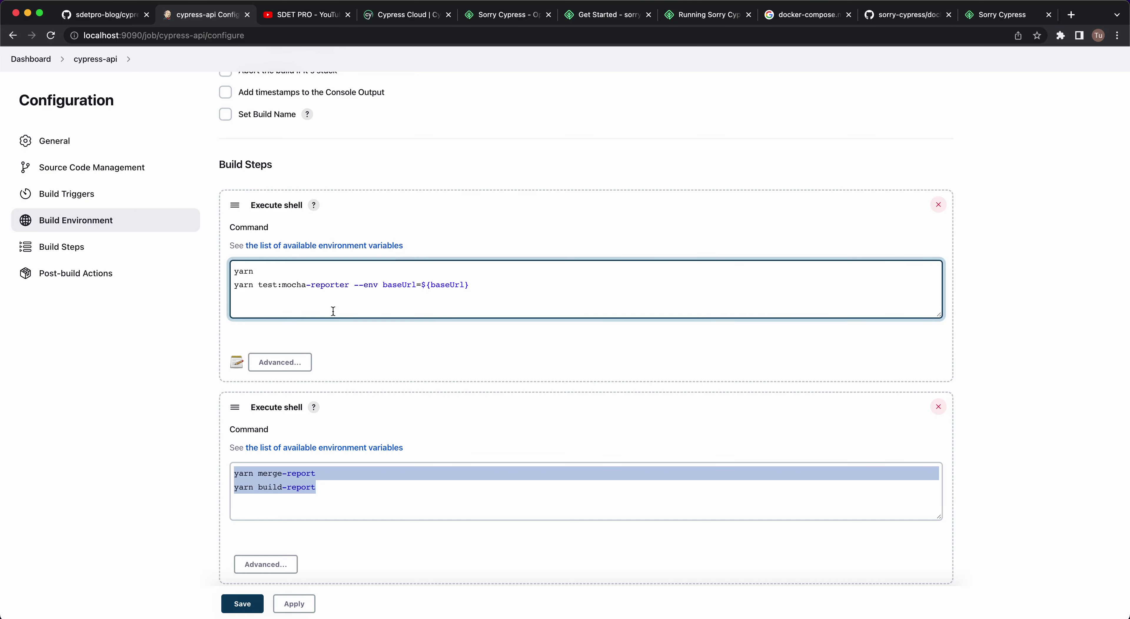
{"action": "left_click_drag", "start_coordinate": [261, 286], "coordinate": [348, 283]}
{"action": "key", "text": "super+v"}
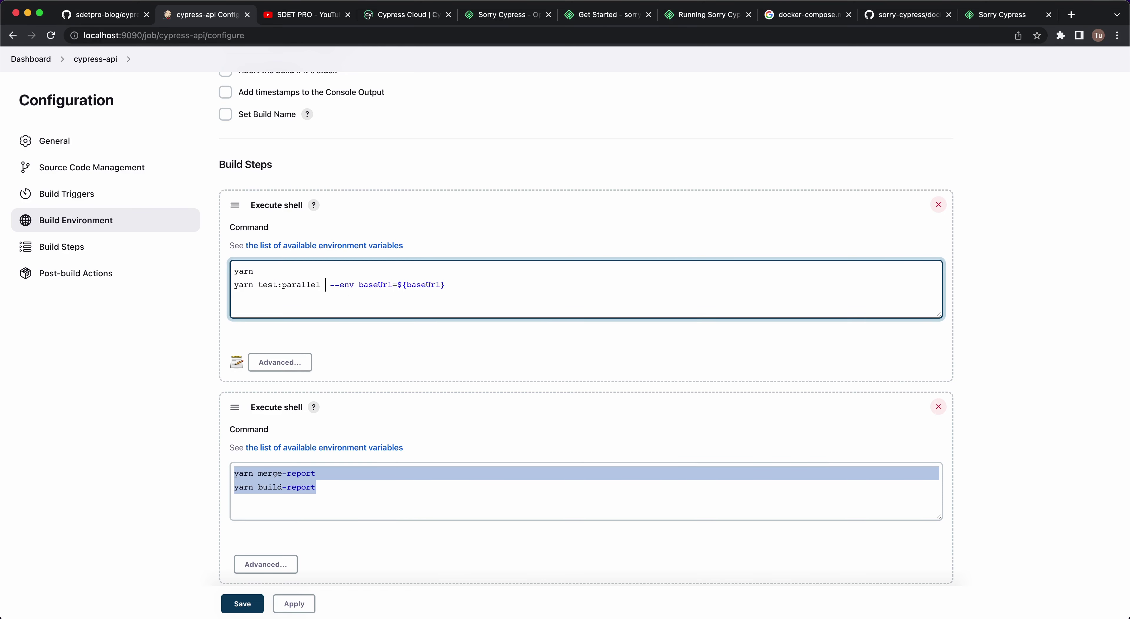
Insert -- followed by the --ci-build-id option copied from the Sorry Cypress Get Started docs before --env in the test:parallel command
{"action": "type", "text": "--"}
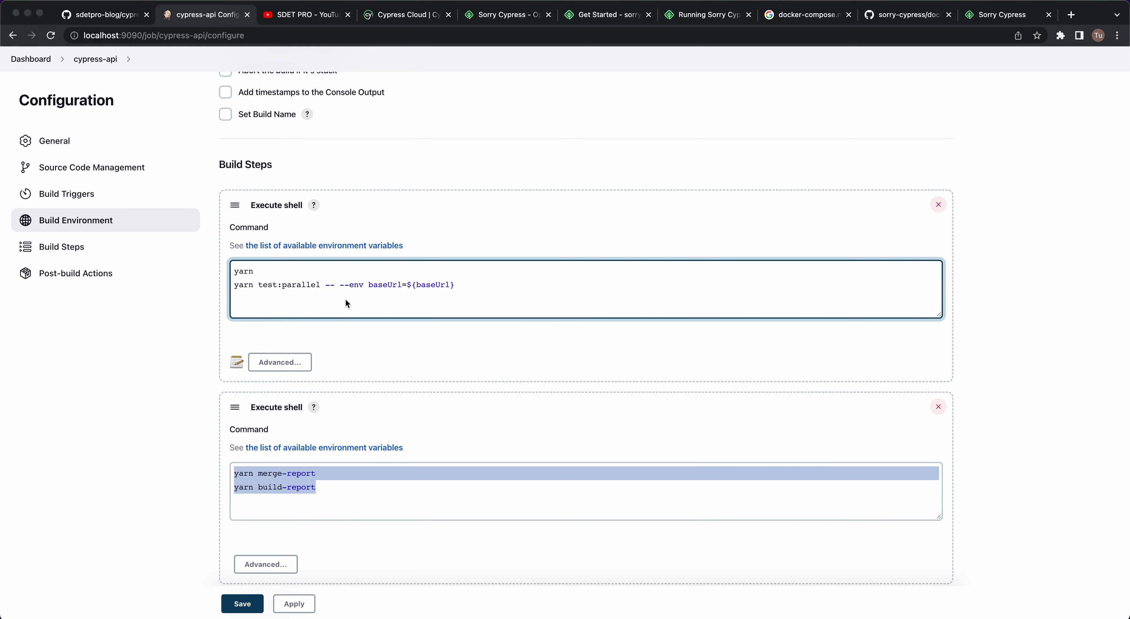
{"action": "key", "text": "super+Tab"}
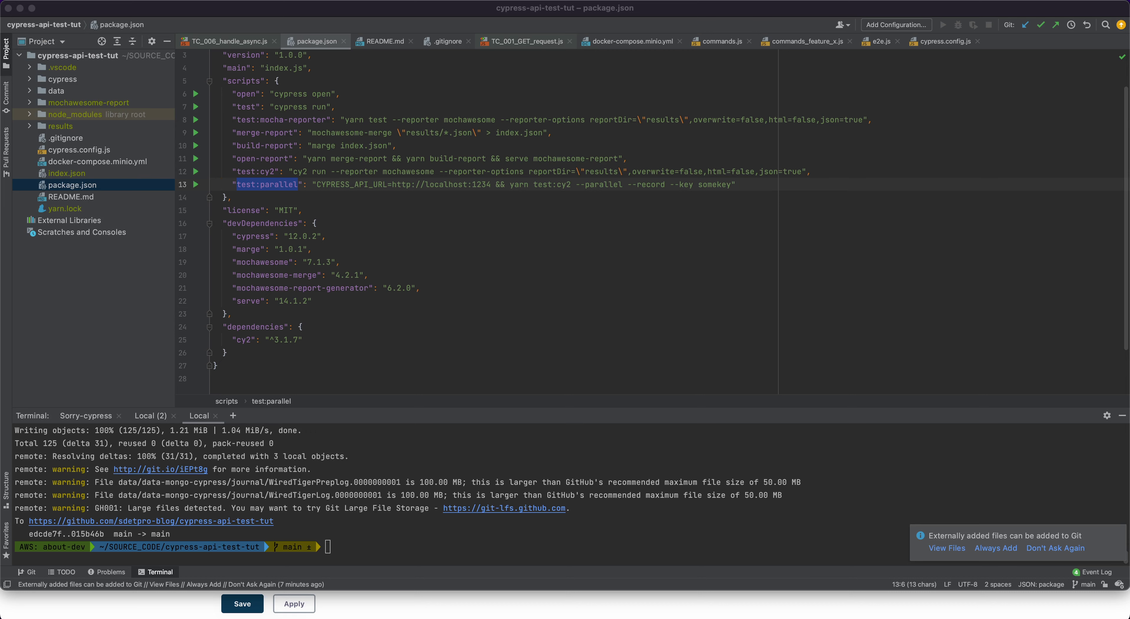
{"action": "key", "text": "super+Tab"}
{"action": "left_click", "coordinate": [521, 16]}
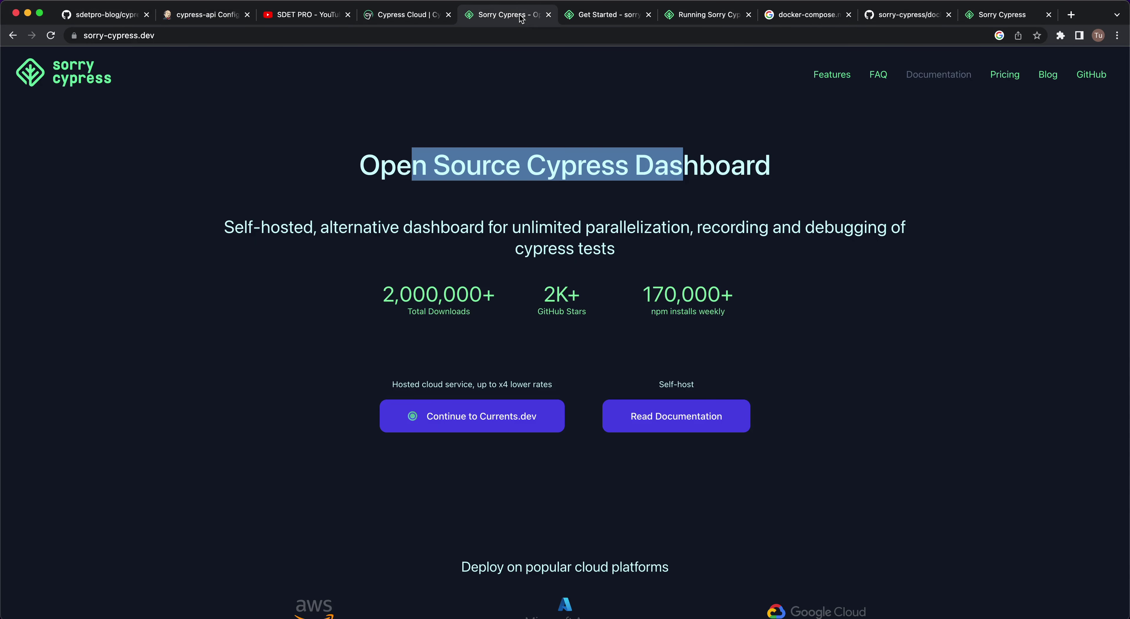
{"action": "left_click", "coordinate": [585, 18]}
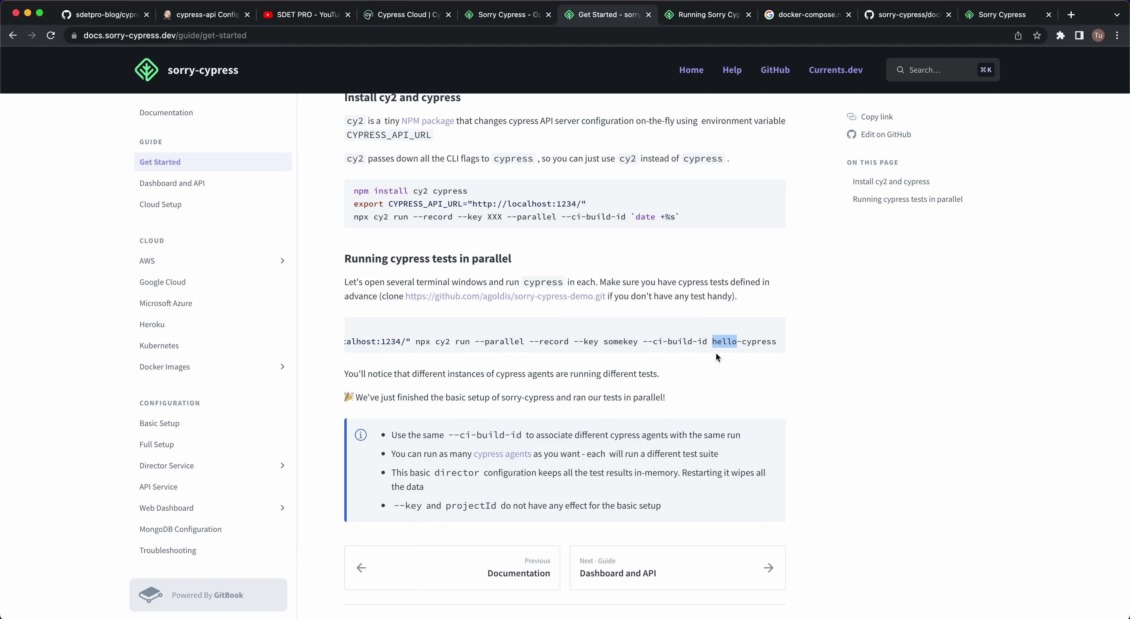
{"action": "left_click_drag", "start_coordinate": [643, 343], "coordinate": [708, 342]}
{"action": "key", "text": "super+c"}
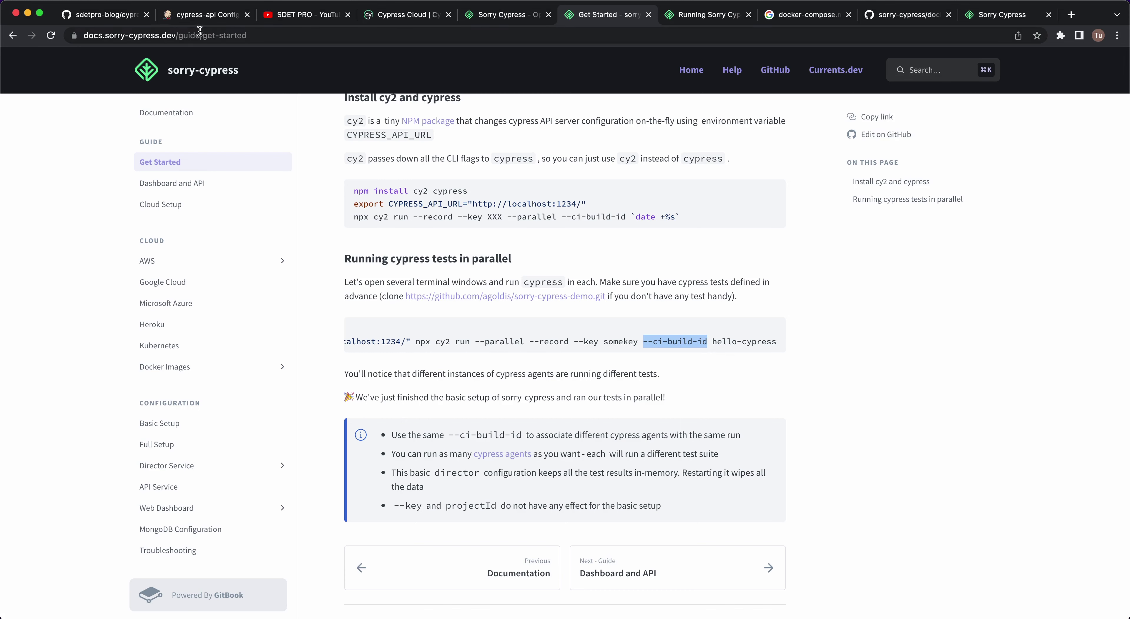
{"action": "left_click", "coordinate": [209, 17]}
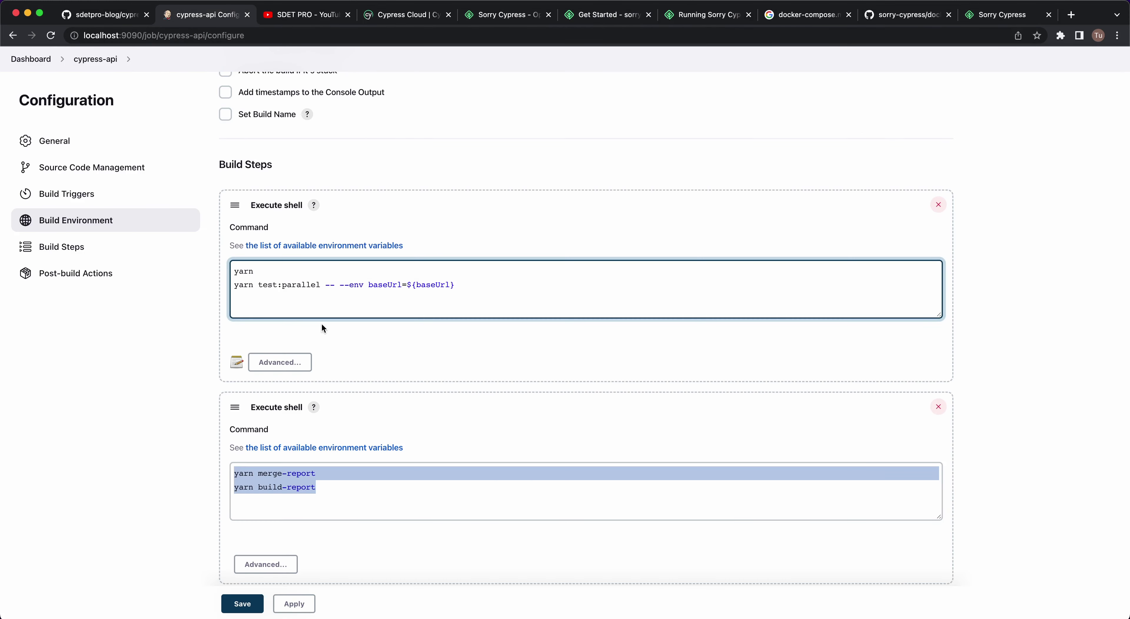
{"action": "key", "text": "super+v"}
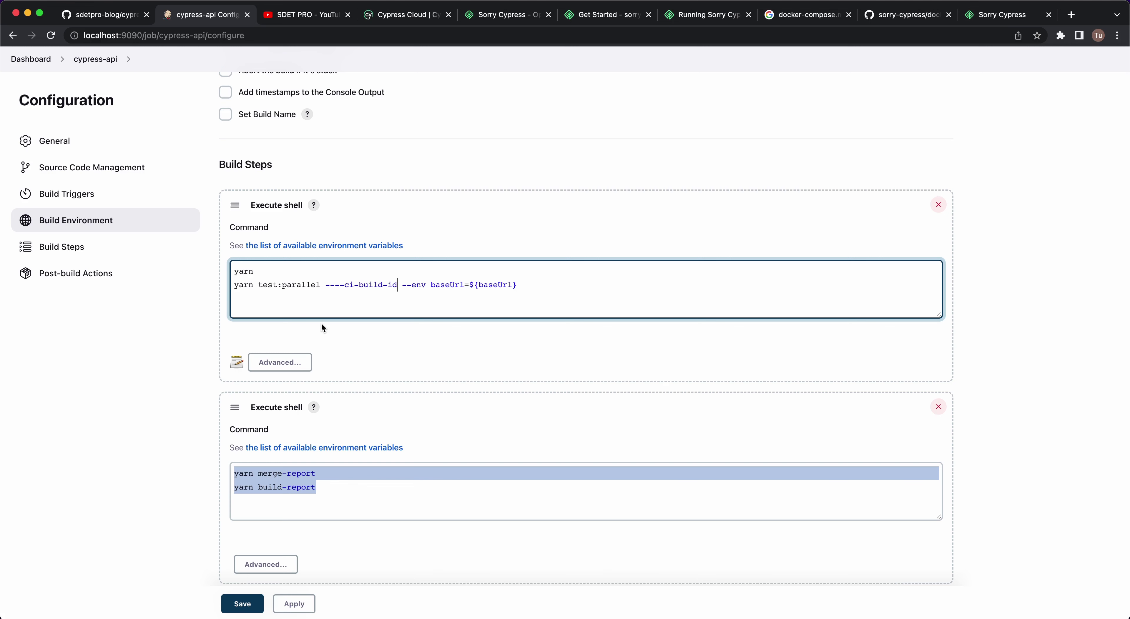
Set the ci-build-id option to =${BUILD_NUMBER} in the first shell command and save the job configuration
{"action": "type", "text": "=${}"}
{"action": "key", "text": "Left"}
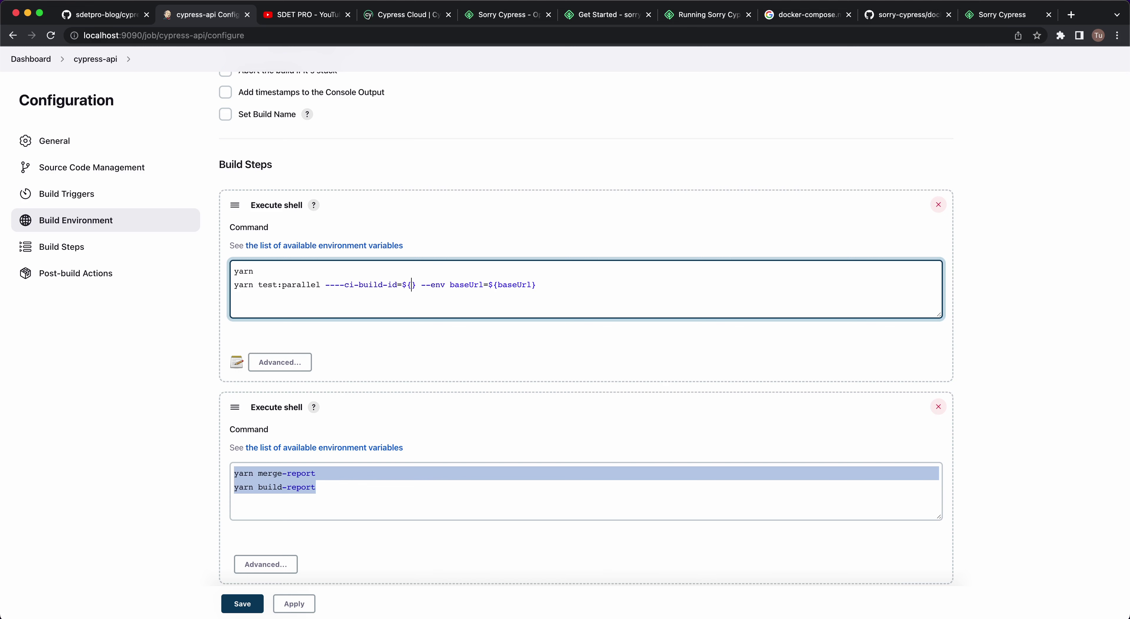
{"action": "type", "text": "BUILD"}
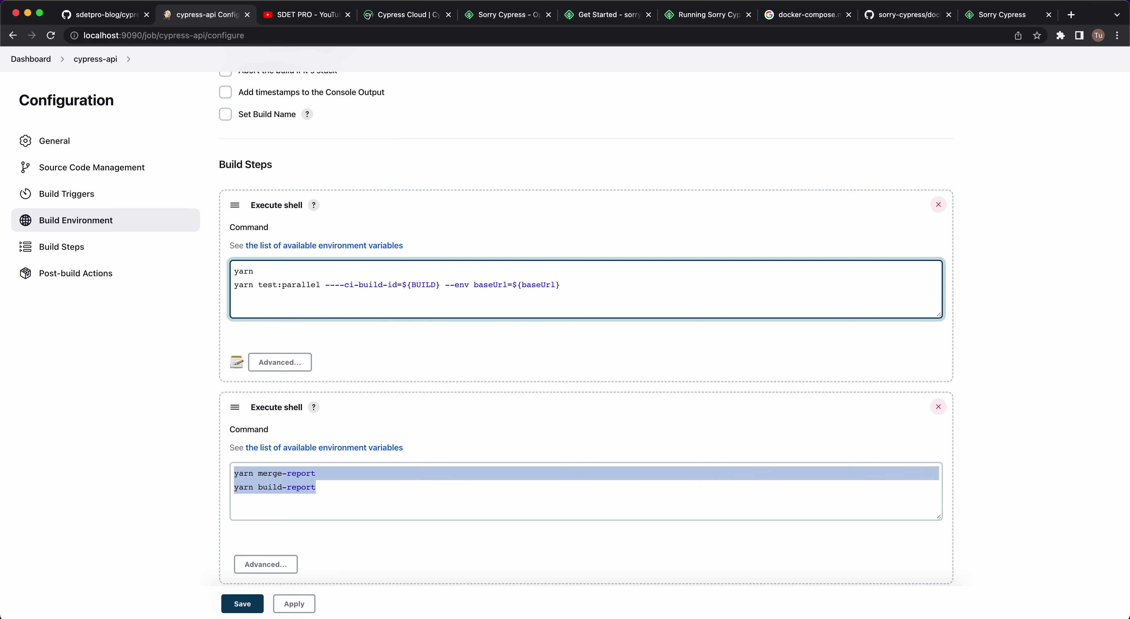
{"action": "type", "text": "_NUMBER"}
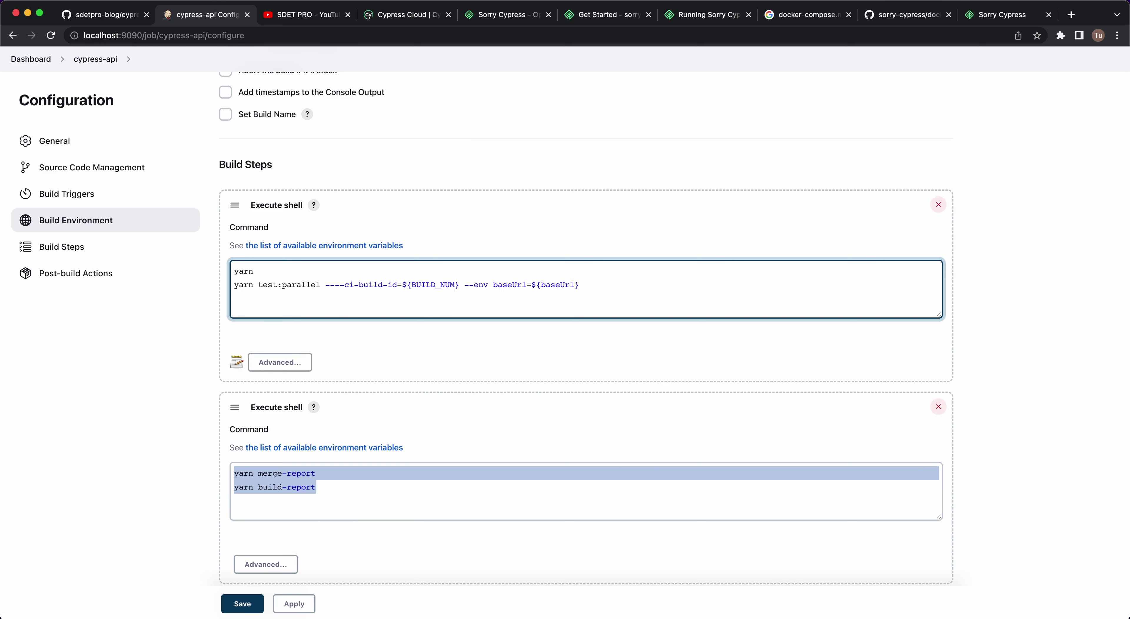
{"action": "left_click_drag", "start_coordinate": [412, 288], "coordinate": [596, 290]}
{"action": "left_click", "coordinate": [461, 288]}
{"action": "left_click", "coordinate": [591, 288]}
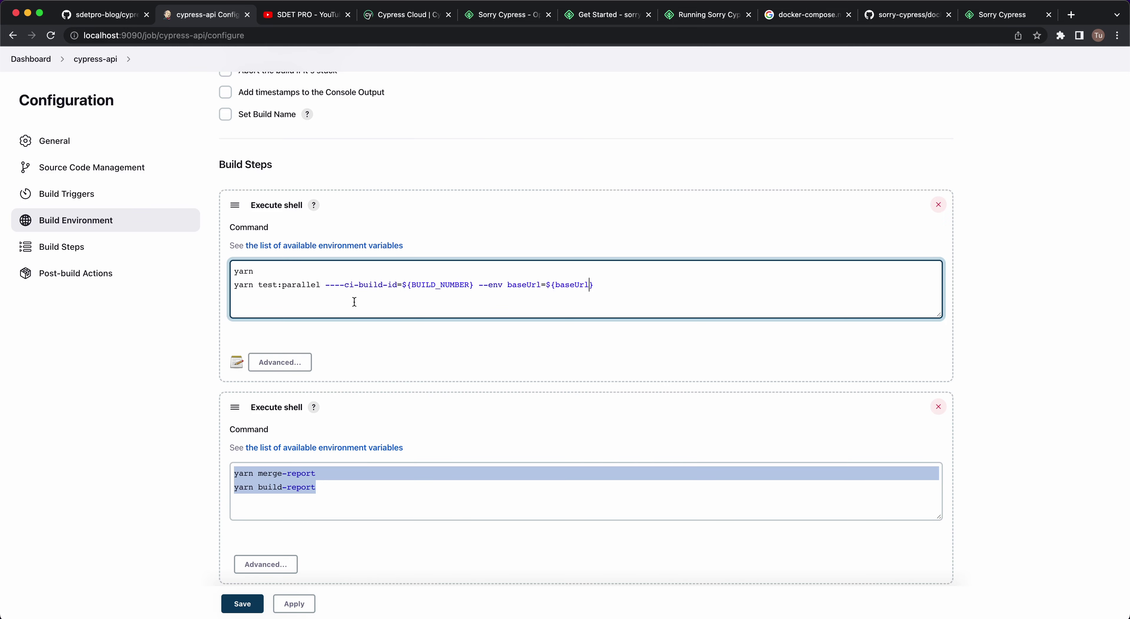
{"action": "left_click", "coordinate": [242, 604]}
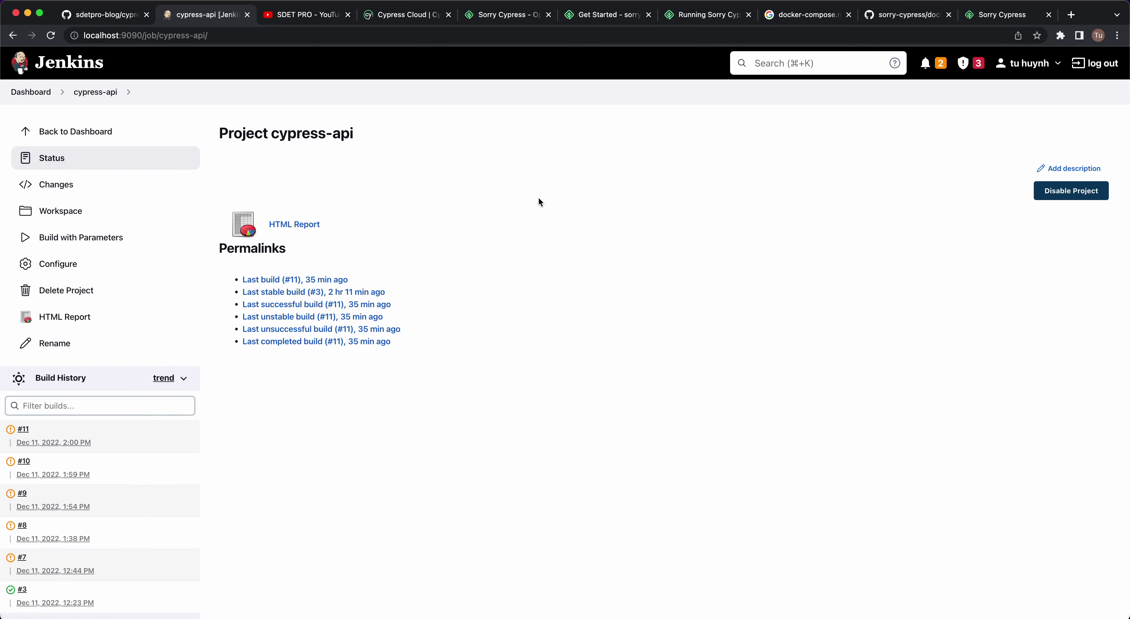
Close the Cypress Cloud, Sorry Cypress website and docs, docker-compose and Sorry Cypress GitHub browser tabs, keeping the local Sorry Cypress dashboard open
{"action": "left_click", "coordinate": [706, 15]}
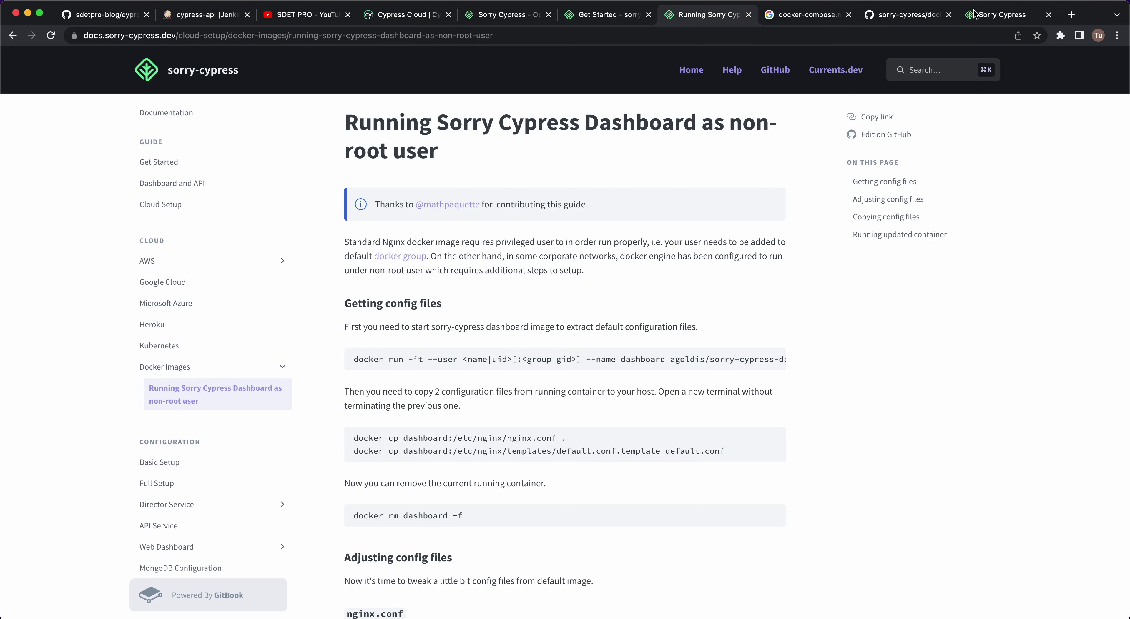
{"action": "left_click", "coordinate": [1002, 16]}
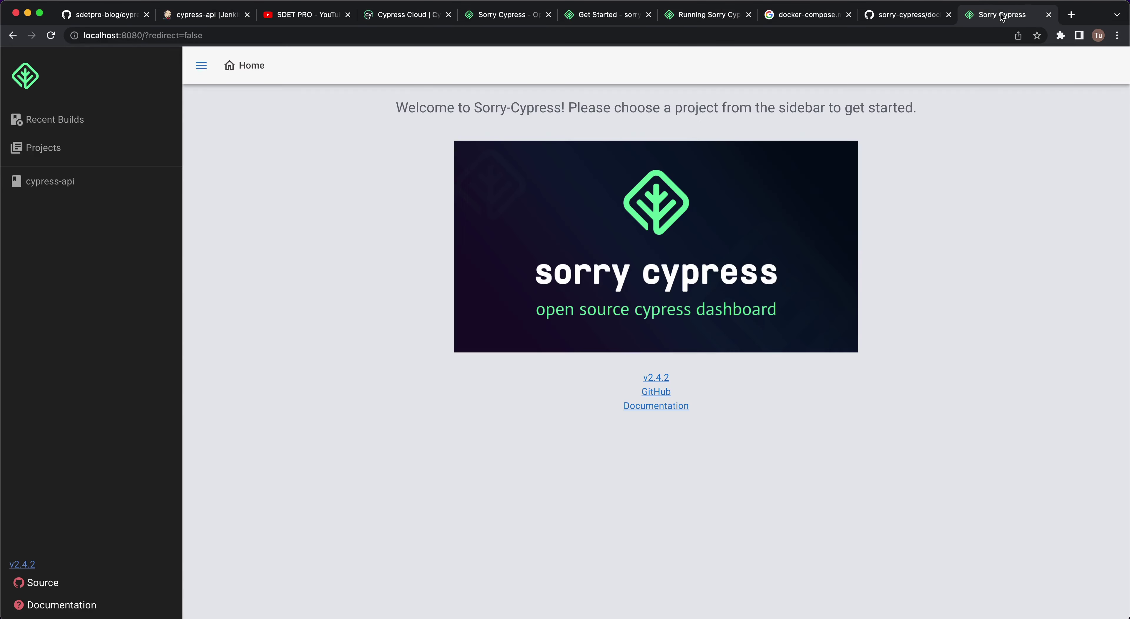
{"action": "left_click", "coordinate": [949, 14]}
{"action": "left_click", "coordinate": [849, 16]}
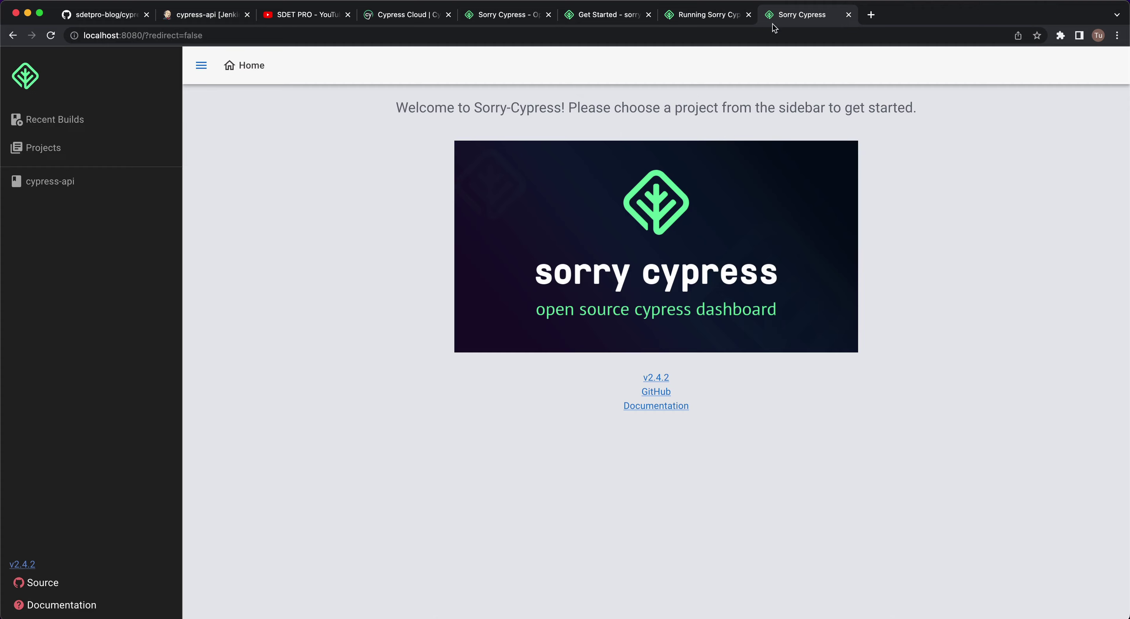
{"action": "left_click", "coordinate": [749, 15]}
{"action": "left_click", "coordinate": [612, 14]}
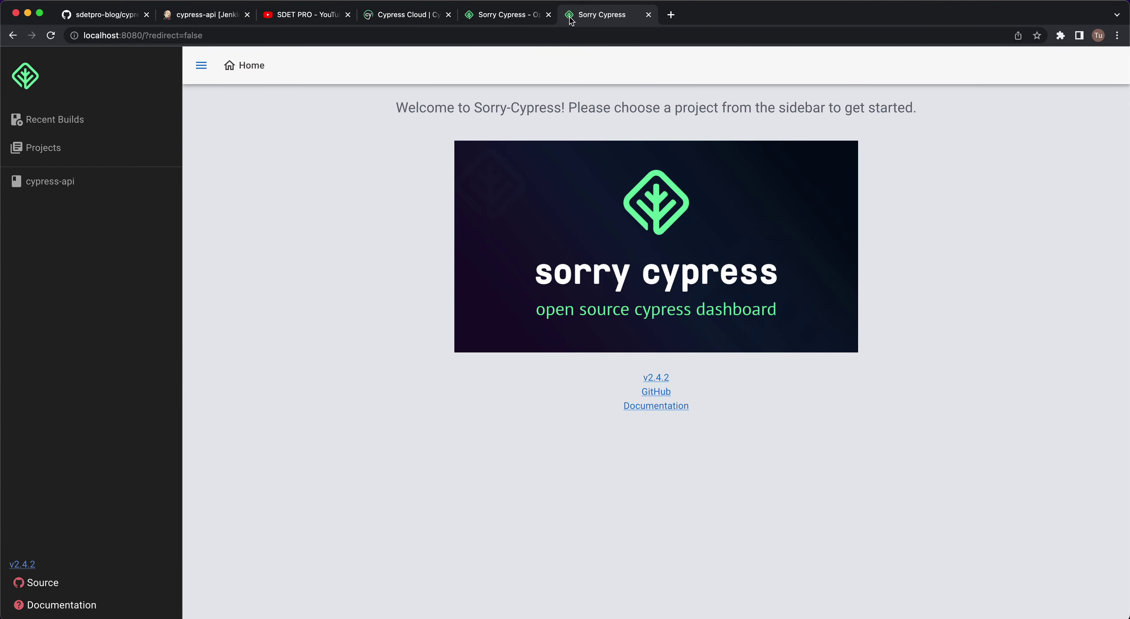
{"action": "left_click", "coordinate": [549, 14]}
{"action": "left_click", "coordinate": [450, 16]}
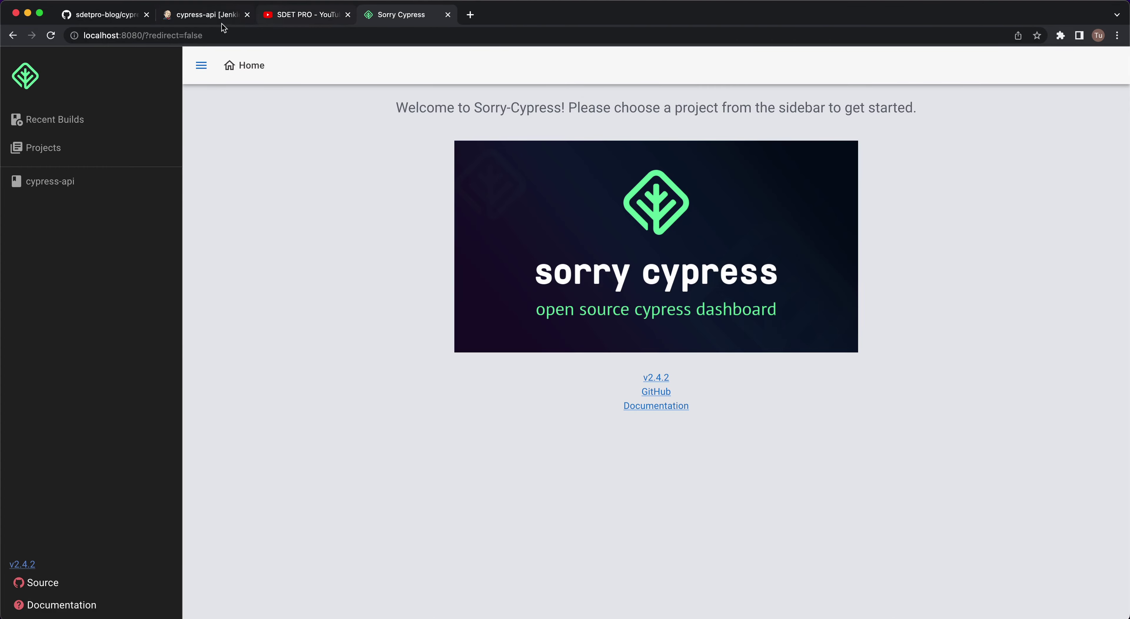
{"action": "left_click", "coordinate": [211, 16]}
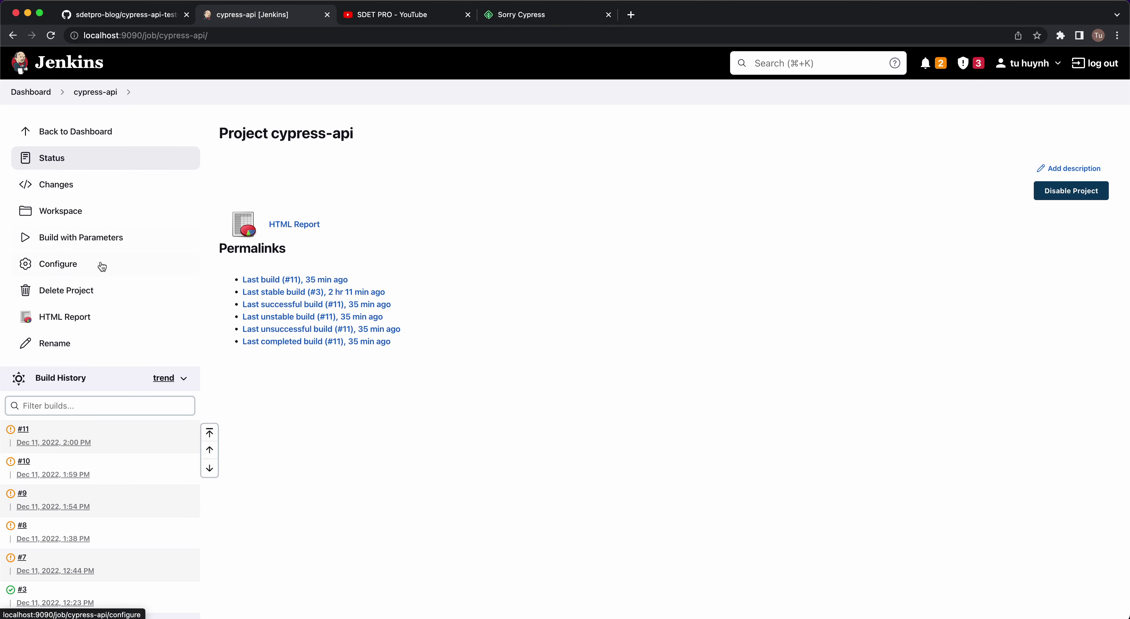
{"action": "left_click", "coordinate": [62, 239]}
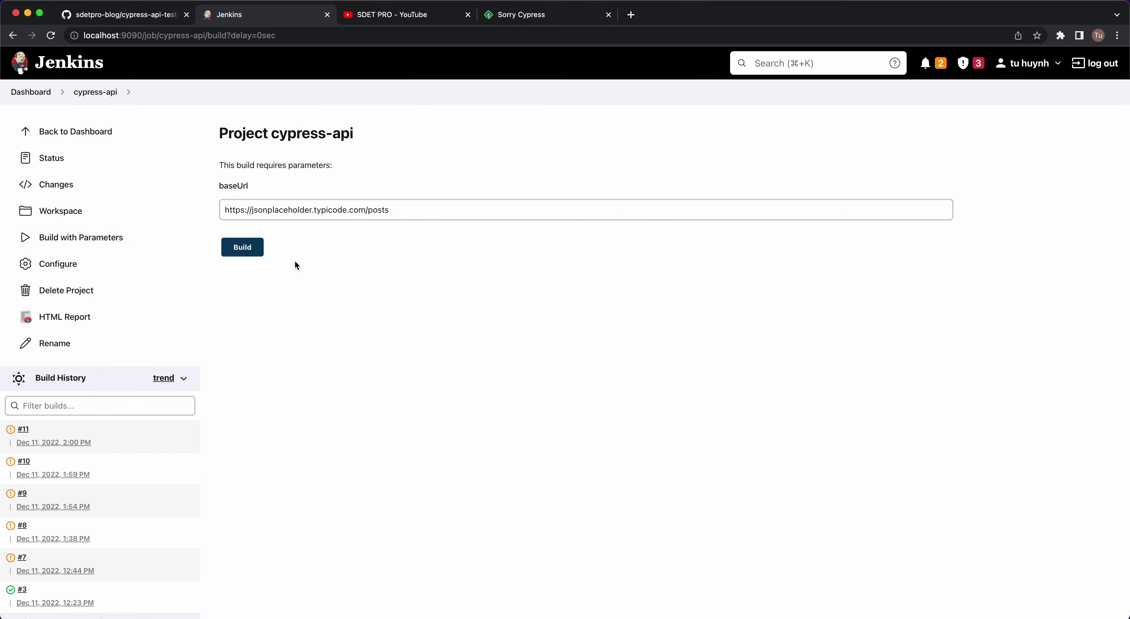
{"action": "left_click", "coordinate": [241, 248]}
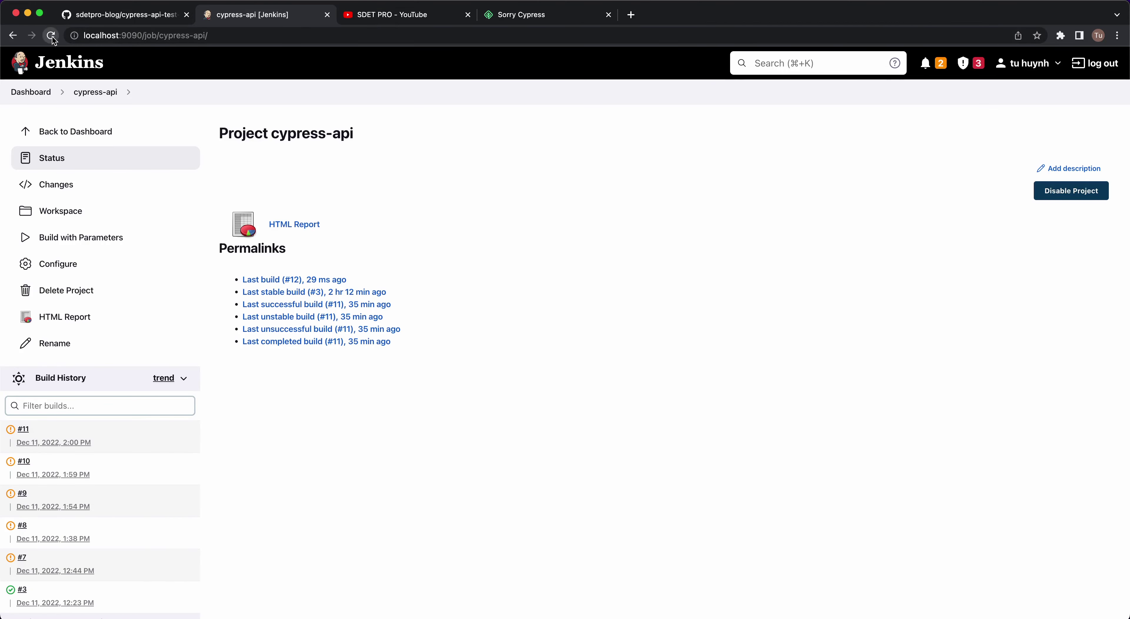
{"action": "left_click", "coordinate": [64, 451]}
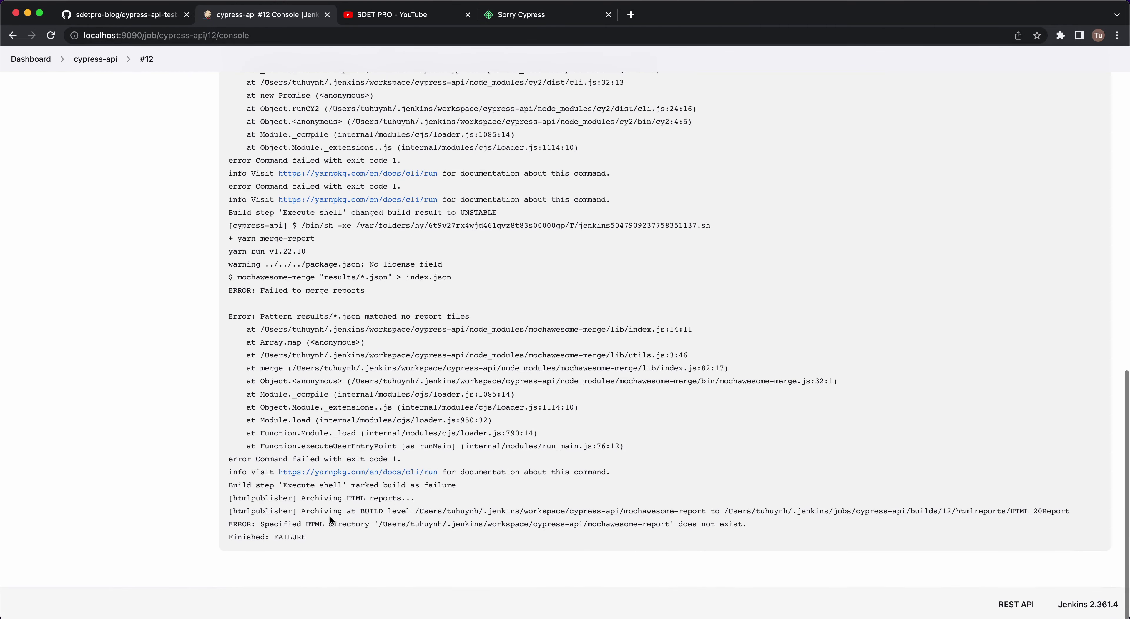
Examine the new build's console output for the yarn test:parallel and cy2 commands and the CYPRESS_API_URL environment variable
{"action": "scroll", "coordinate": [330, 517], "scroll_direction": "up", "scroll_amount": 10}
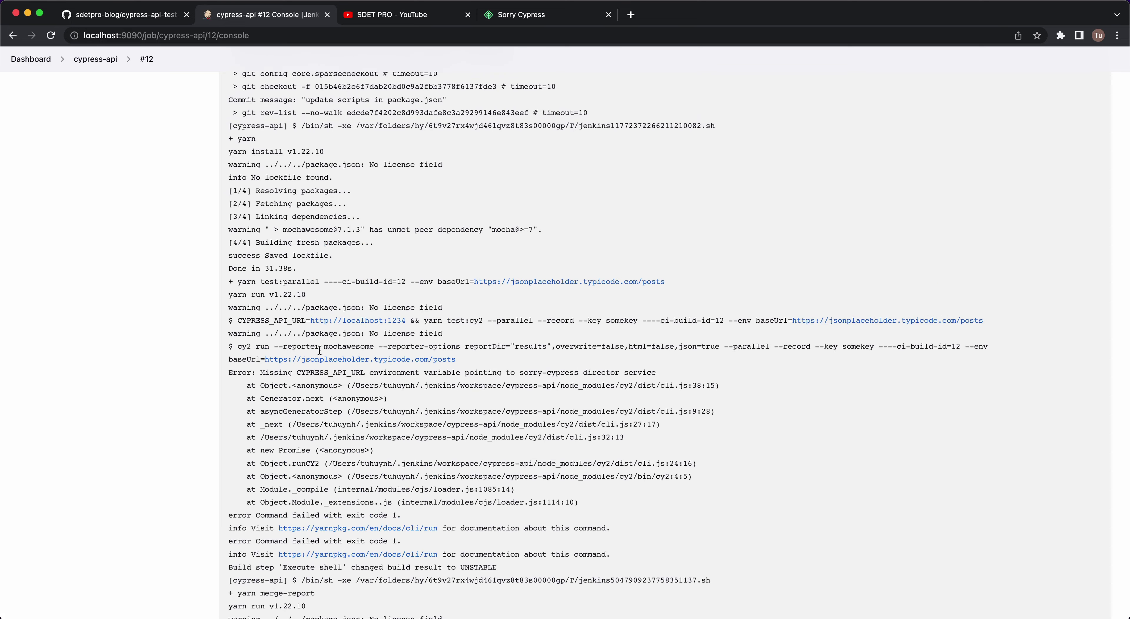
{"action": "left_click_drag", "start_coordinate": [283, 347], "coordinate": [475, 360]}
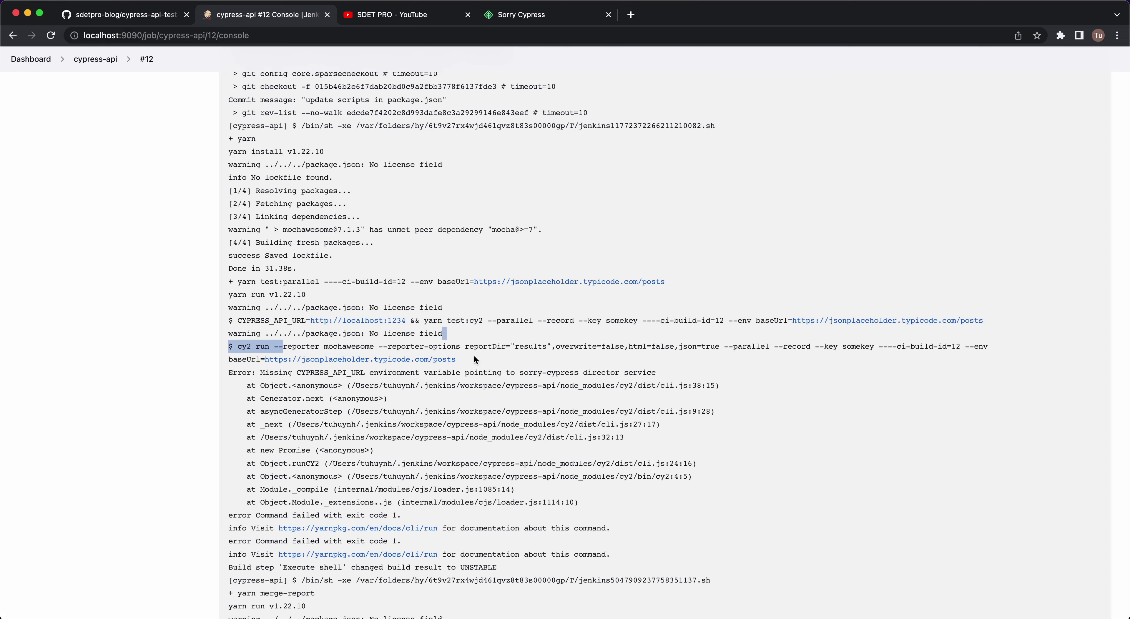
{"action": "left_click_drag", "start_coordinate": [297, 373], "coordinate": [371, 373]}
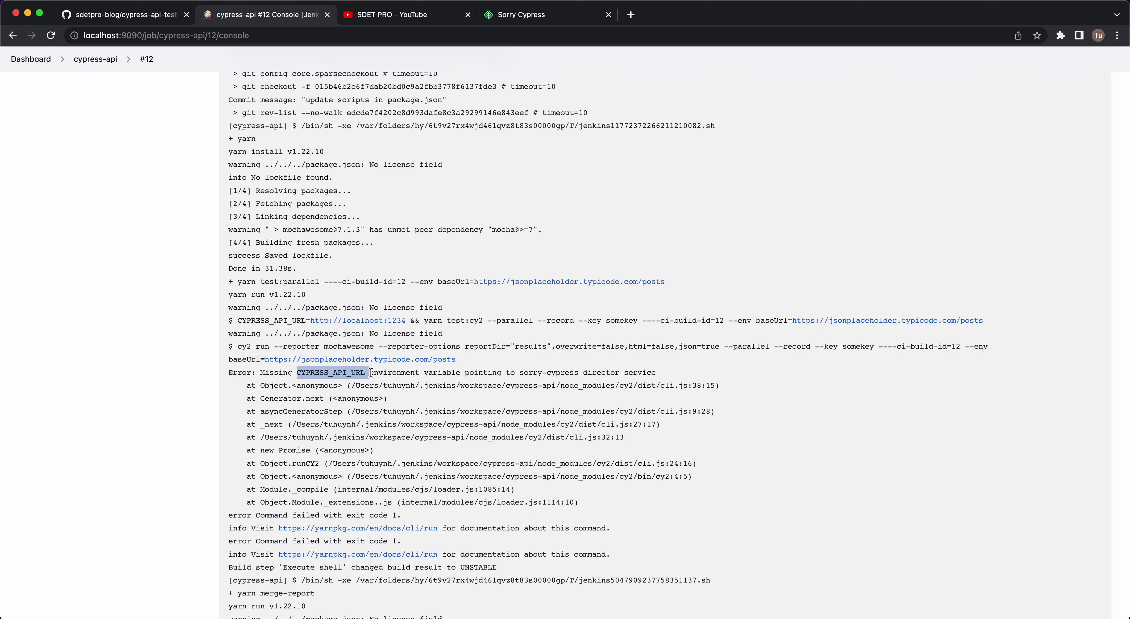
{"action": "left_click_drag", "start_coordinate": [283, 372], "coordinate": [366, 373]}
{"action": "left_click_drag", "start_coordinate": [400, 373], "coordinate": [502, 373]}
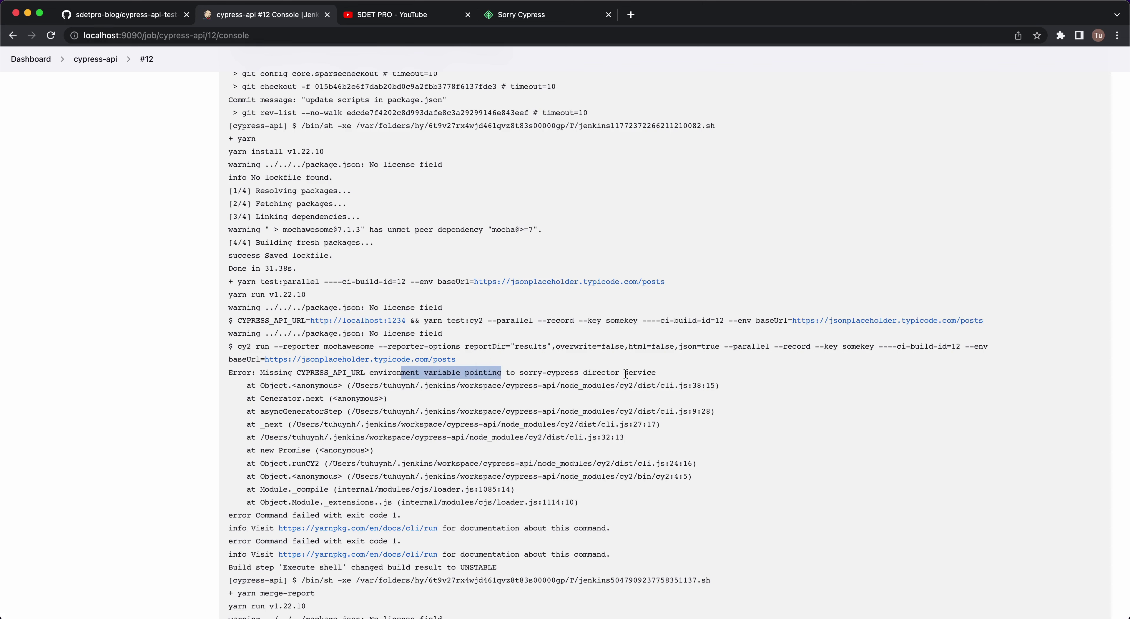
{"action": "double_click", "coordinate": [634, 373]}
{"action": "mouse_move", "coordinate": [237, 320]}
{"action": "left_mouse_down"}
{"action": "mouse_move", "coordinate": [439, 320]}
{"action": "mouse_move", "coordinate": [238, 324]}
{"action": "left_mouse_up"}
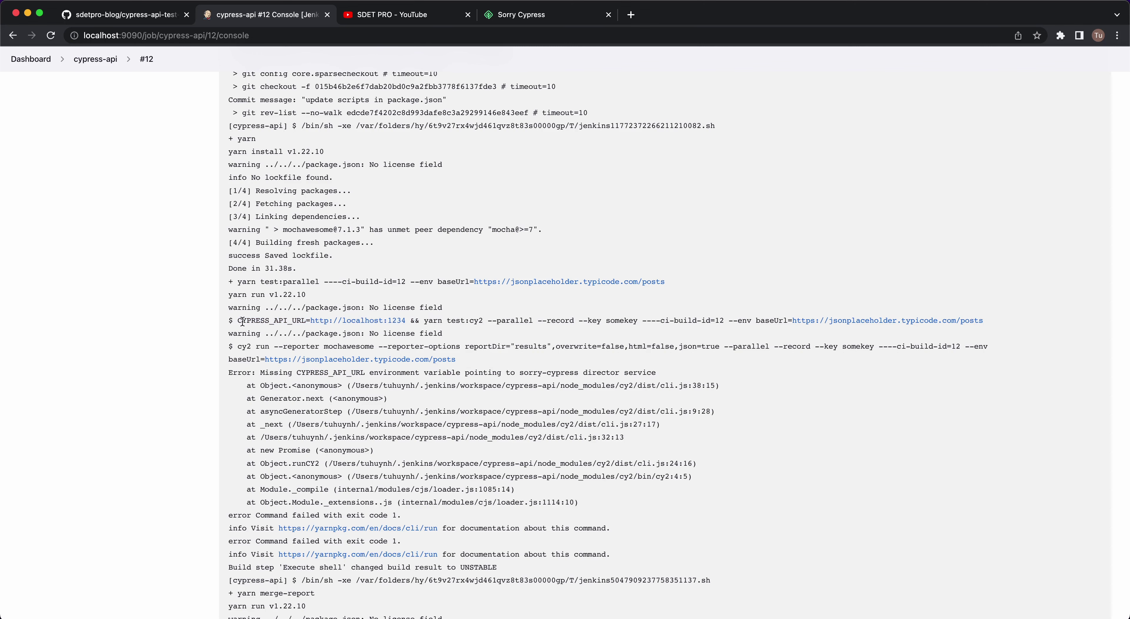
{"action": "double_click", "coordinate": [238, 321]}
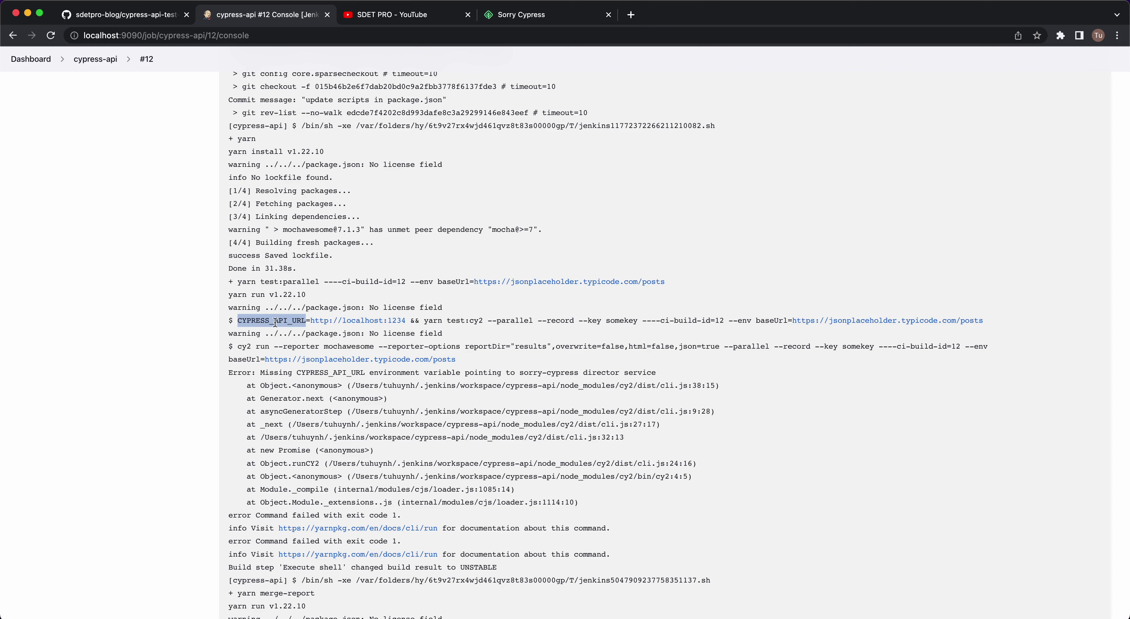
{"action": "scroll", "coordinate": [279, 332], "scroll_direction": "up", "scroll_amount": 10}
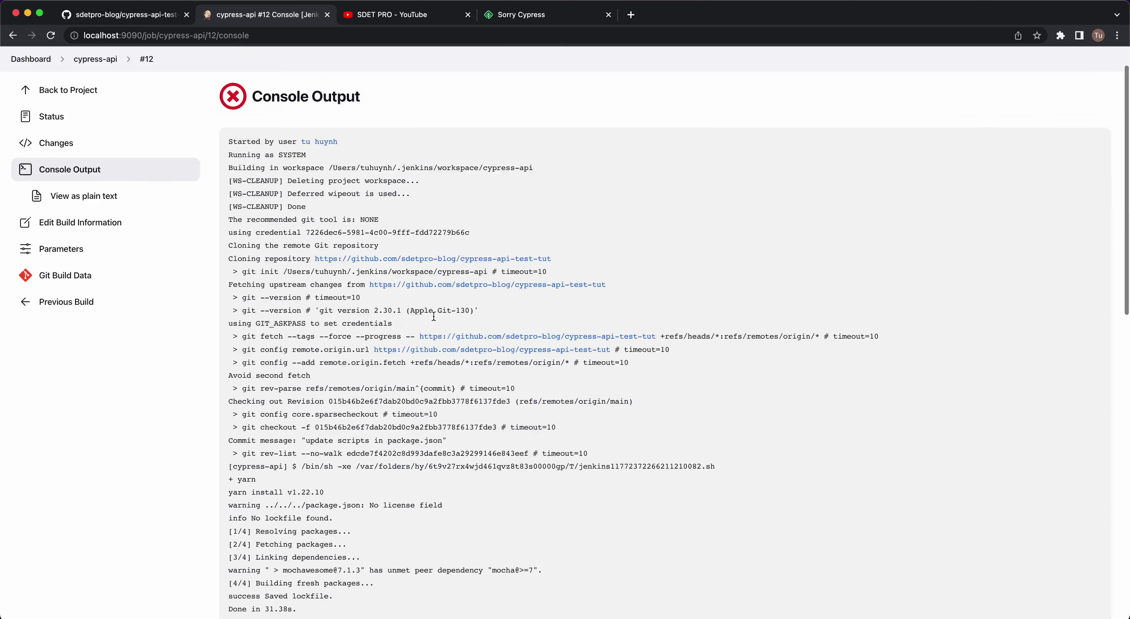
Open the cypress-api job's configuration at the first Execute shell command in the build steps
{"action": "left_click", "coordinate": [150, 98]}
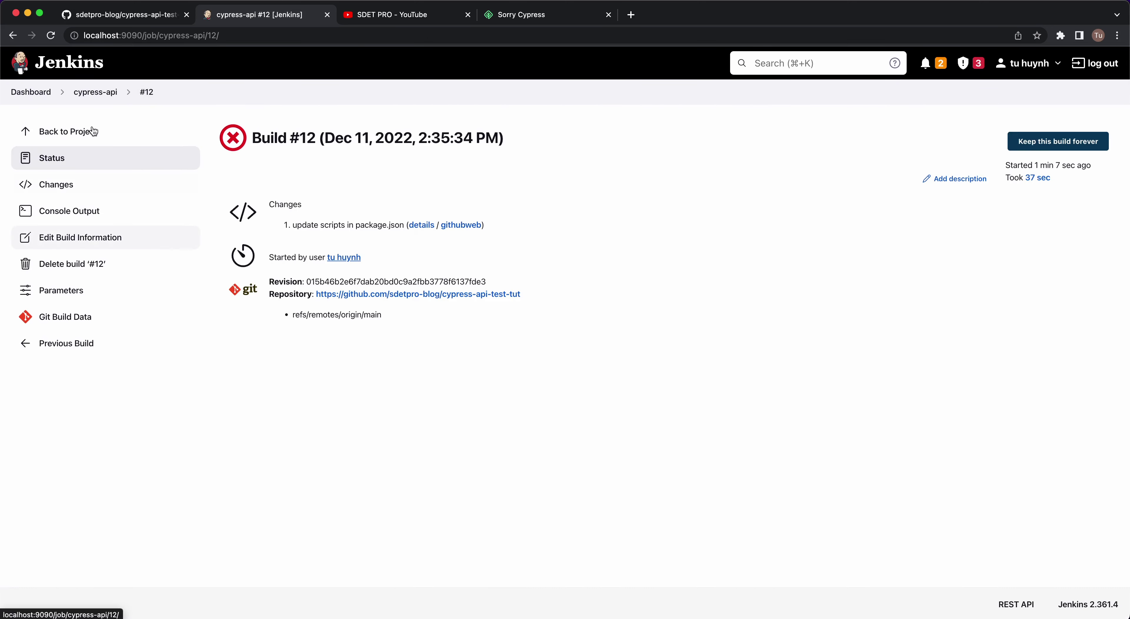
{"action": "left_click", "coordinate": [95, 96]}
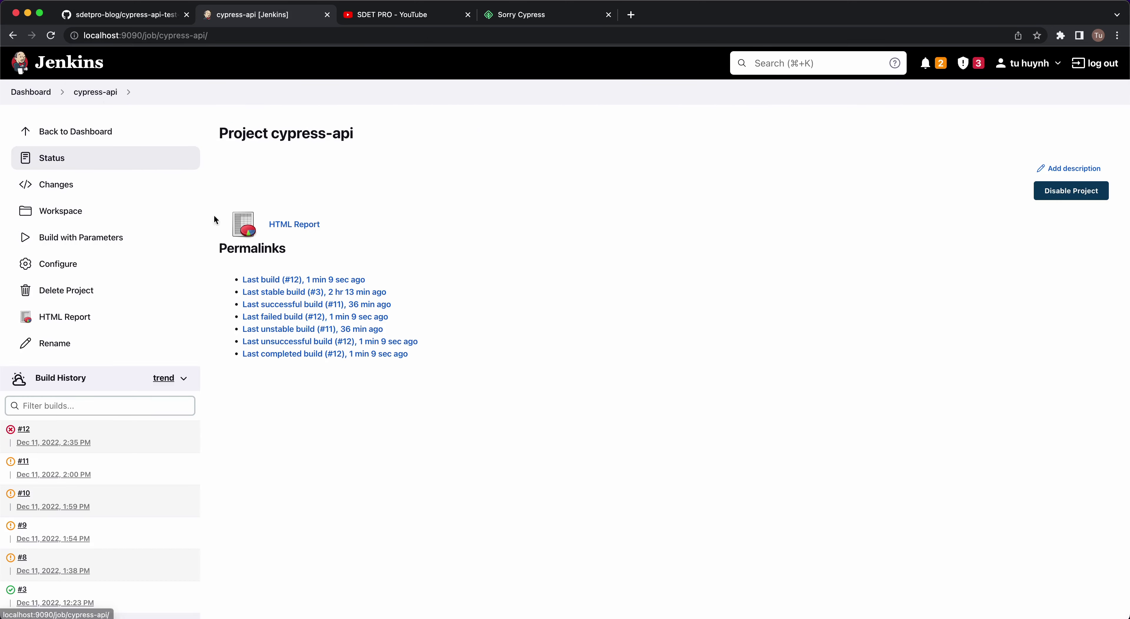
{"action": "left_click", "coordinate": [66, 265]}
{"action": "scroll", "coordinate": [300, 382], "scroll_direction": "down", "scroll_amount": 20}
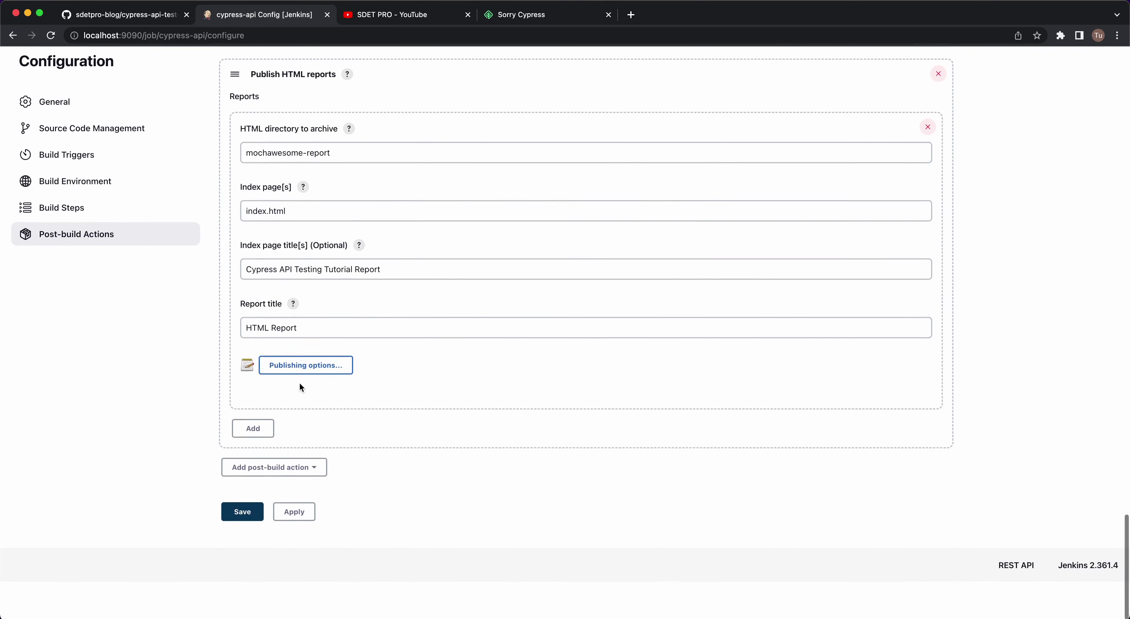
{"action": "scroll", "coordinate": [300, 382], "scroll_direction": "up", "scroll_amount": 10}
{"action": "scroll", "coordinate": [300, 382], "scroll_direction": "up", "scroll_amount": 3}
{"action": "left_click", "coordinate": [327, 366]}
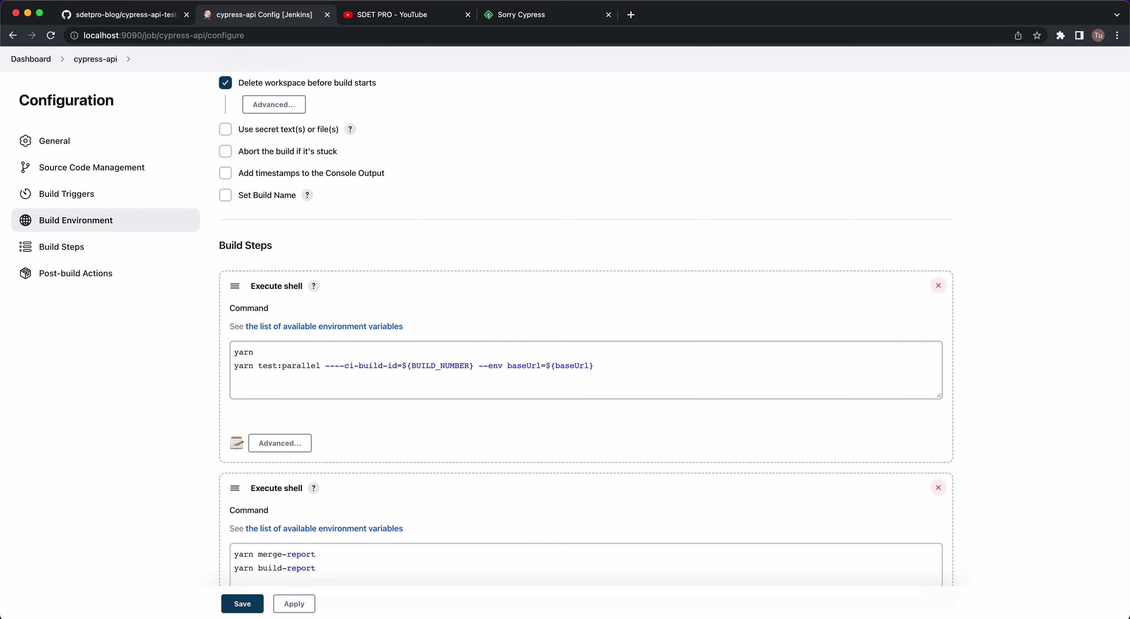
{"action": "key", "text": "super+Tab"}
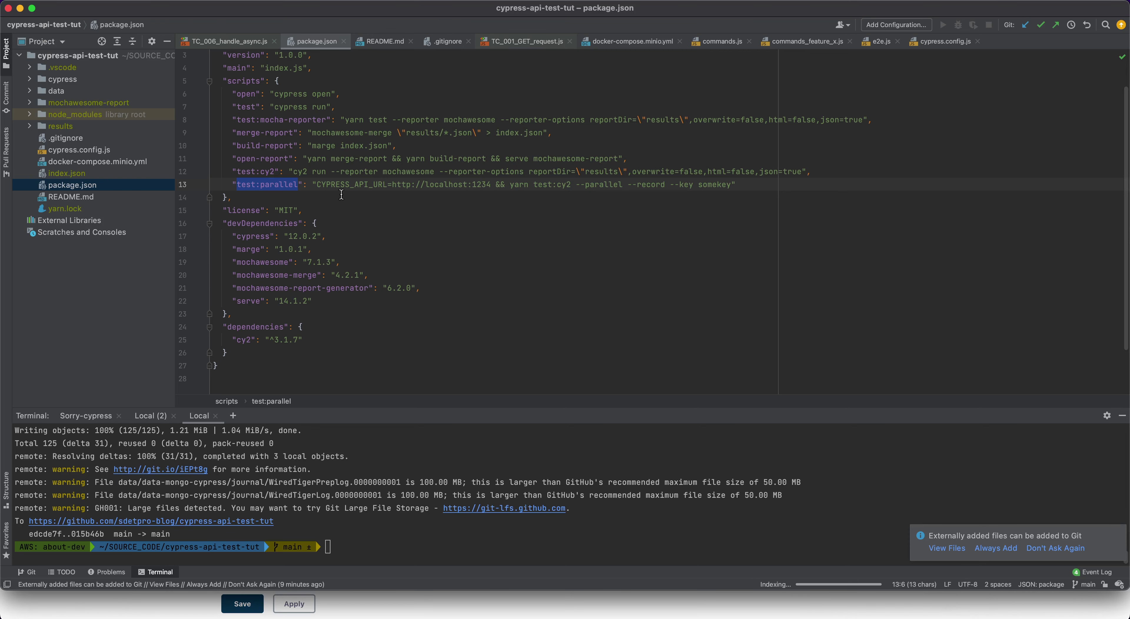
{"action": "left_click_drag", "start_coordinate": [317, 184], "coordinate": [493, 184]}
{"action": "key", "text": "super+c"}
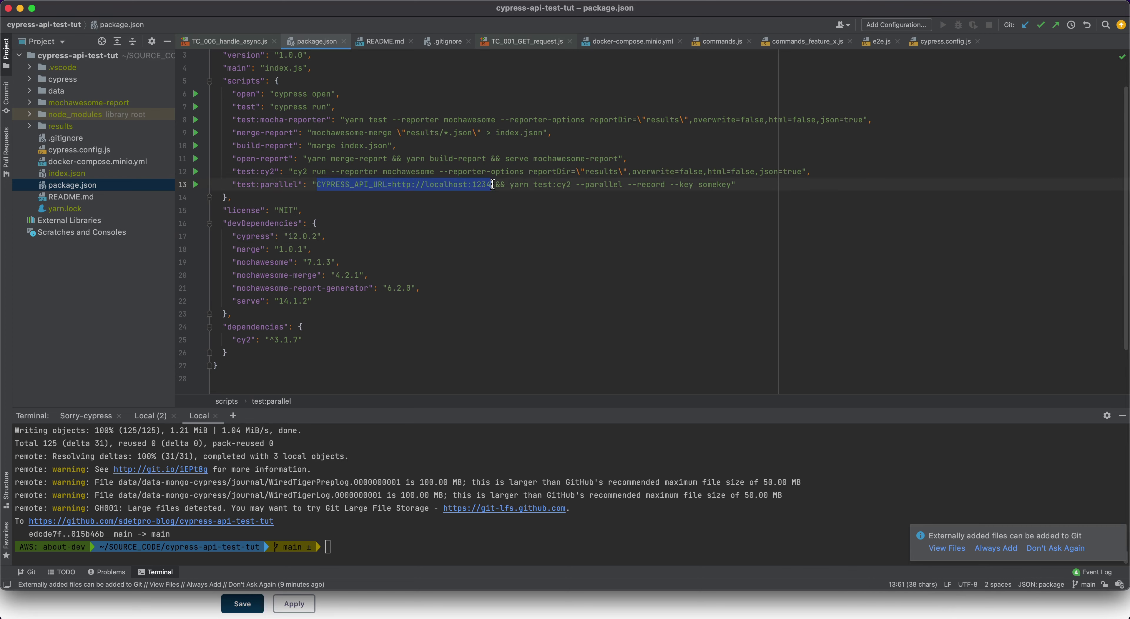
{"action": "key", "text": "super+Tab"}
{"action": "left_click", "coordinate": [263, 352]}
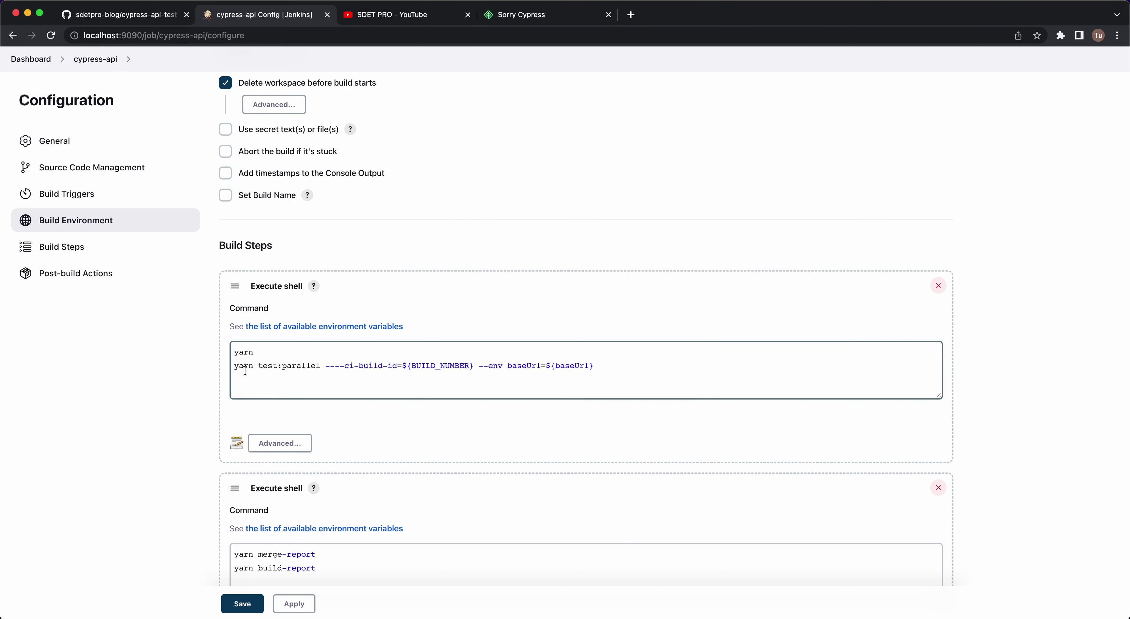
{"action": "key", "text": "Return"}
{"action": "type", "text": "exp"}
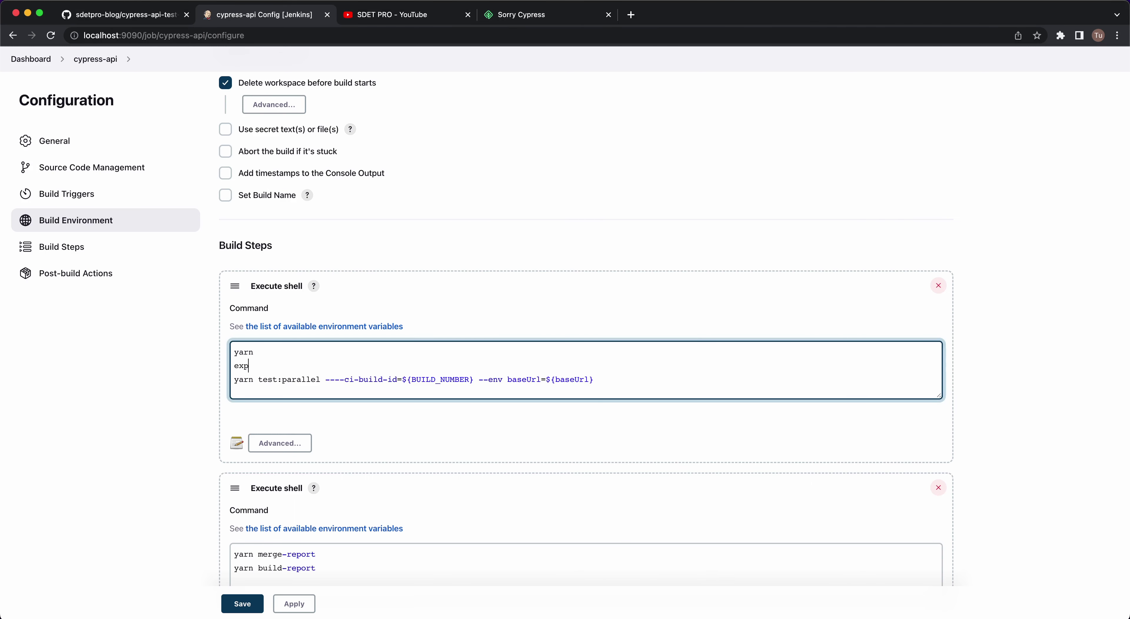
{"action": "type", "text": "ort"}
{"action": "key", "text": "super+v"}
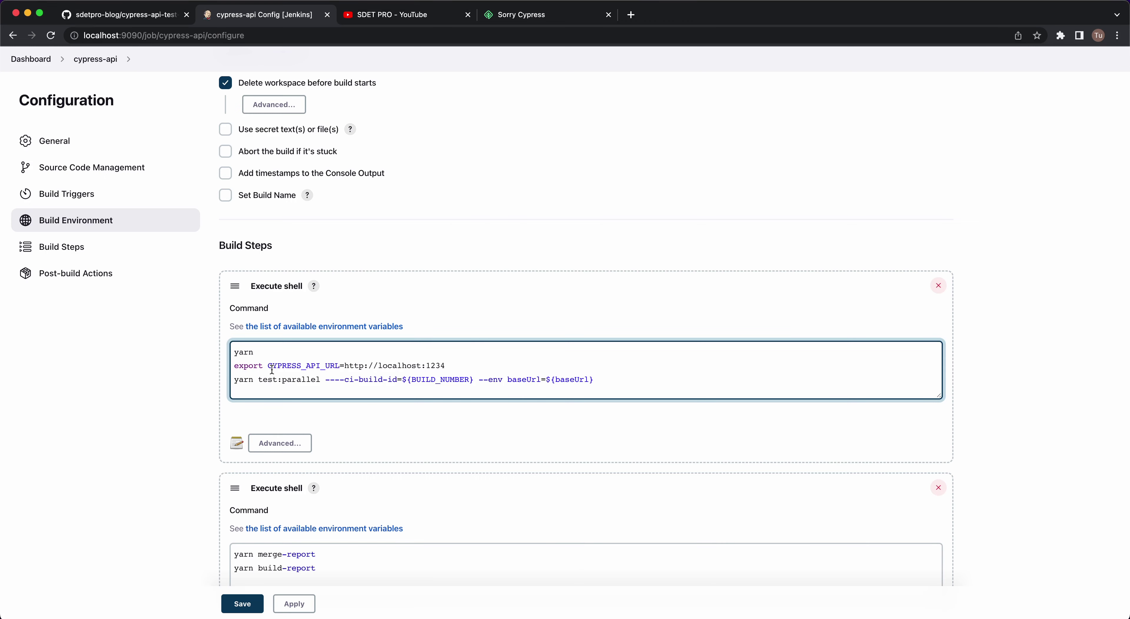
{"action": "left_click_drag", "start_coordinate": [272, 368], "coordinate": [364, 370]}
{"action": "left_click", "coordinate": [289, 386]}
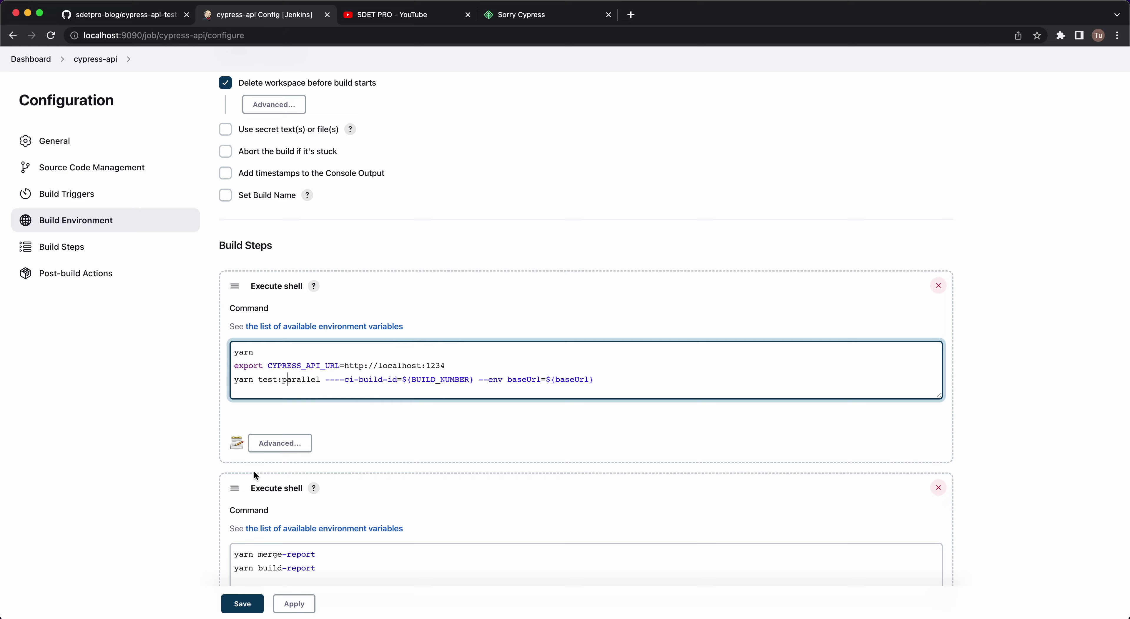
{"action": "left_click", "coordinate": [243, 604]}
{"action": "left_click", "coordinate": [78, 231]}
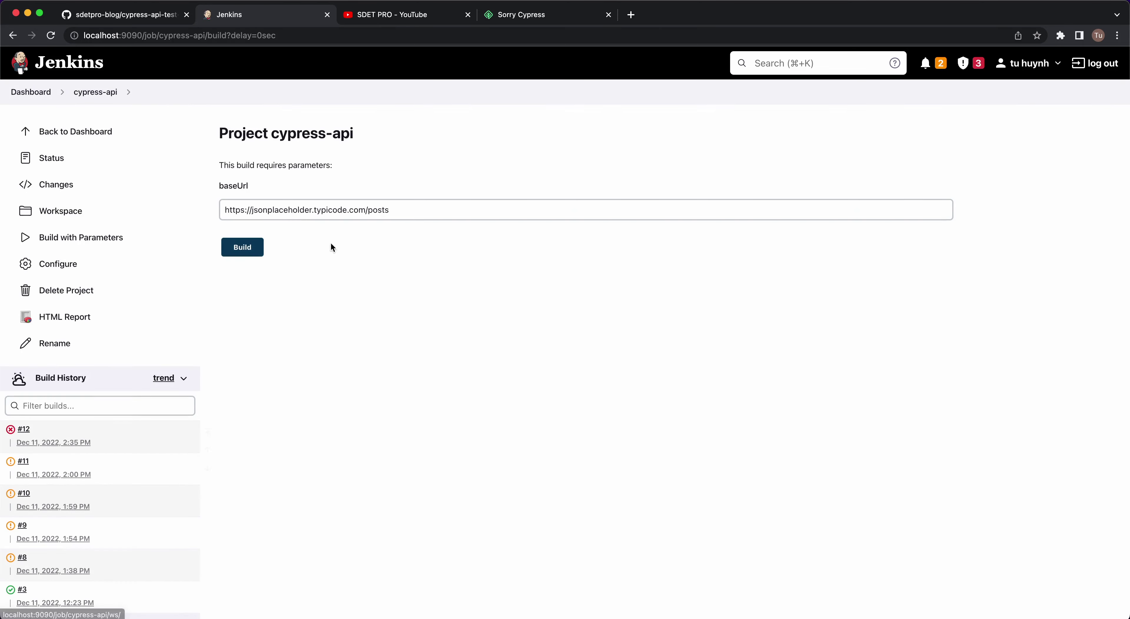
{"action": "left_click", "coordinate": [244, 248]}
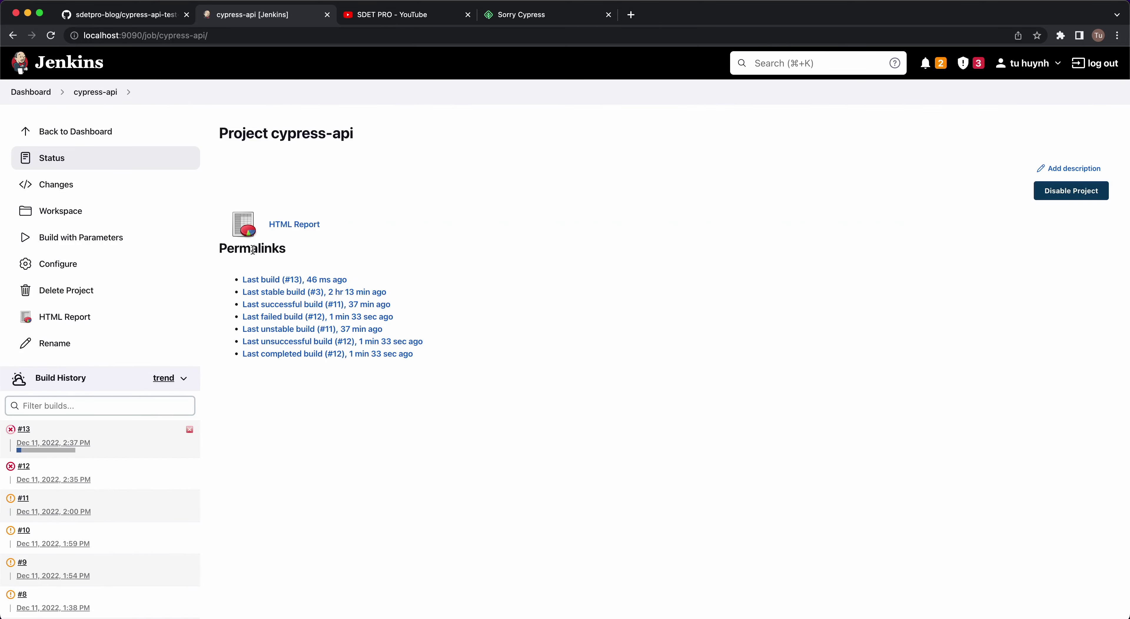
{"action": "left_click", "coordinate": [70, 450]}
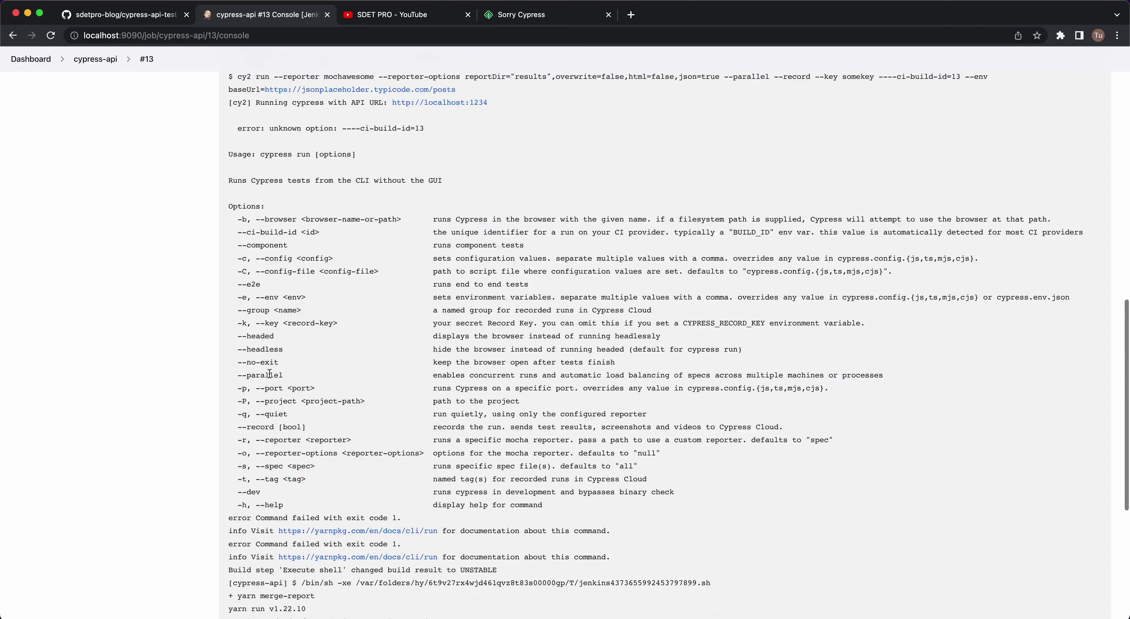
Examine the console output for the exported CYPRESS_API_URL, the yarn test:parallel command and the error about the ci-build-id option
{"action": "scroll", "coordinate": [305, 332], "scroll_direction": "up", "scroll_amount": 5}
{"action": "scroll", "coordinate": [305, 332], "scroll_direction": "up", "scroll_amount": 10}
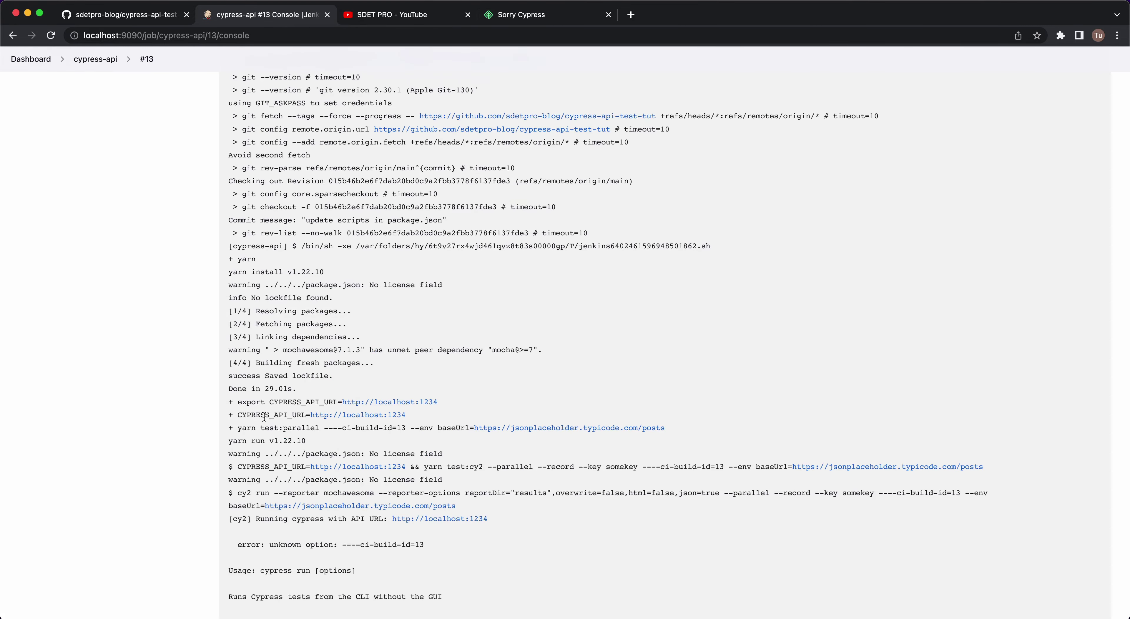
{"action": "left_click_drag", "start_coordinate": [254, 415], "coordinate": [327, 427]}
{"action": "scroll", "coordinate": [327, 427], "scroll_direction": "down", "scroll_amount": 5}
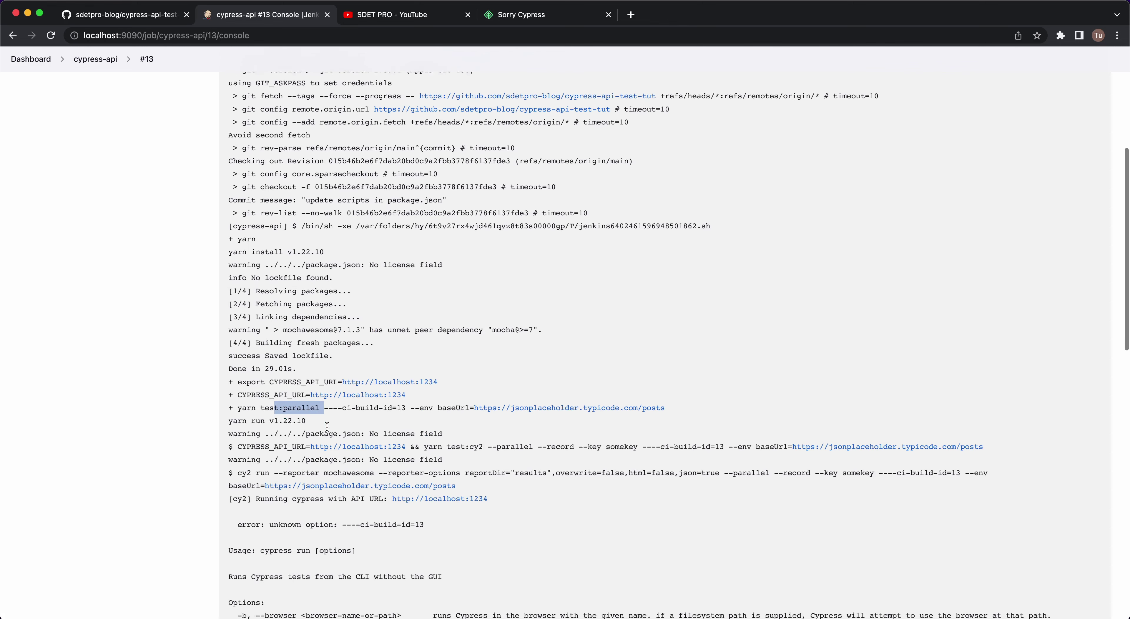
{"action": "scroll", "coordinate": [327, 427], "scroll_direction": "down", "scroll_amount": 1}
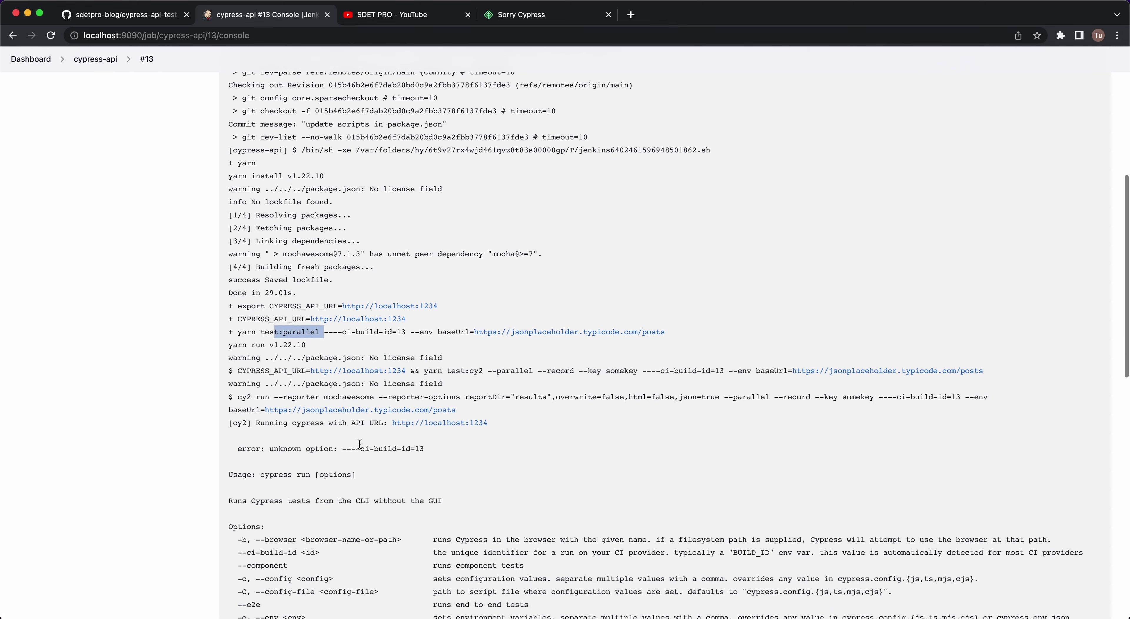
{"action": "left_click_drag", "start_coordinate": [356, 449], "coordinate": [404, 449]}
{"action": "double_click", "coordinate": [366, 449]}
{"action": "double_click", "coordinate": [417, 450]}
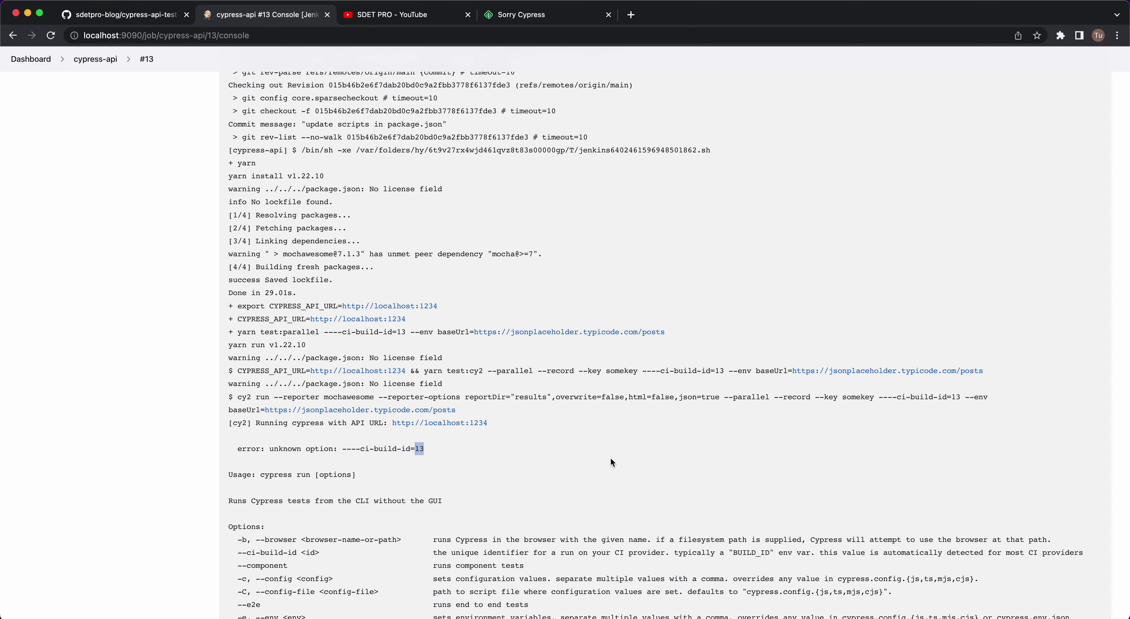
Switch to the code editor and copy the full test:parallel script command from package.json
{"action": "key", "text": "super+Tab"}
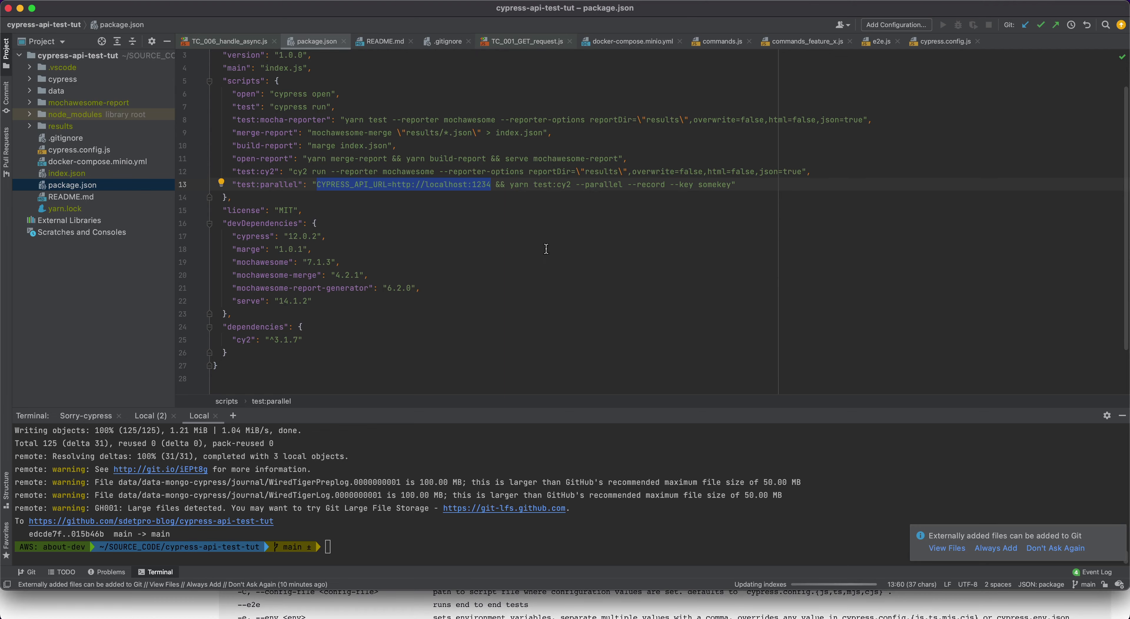
{"action": "left_click", "coordinate": [353, 185]}
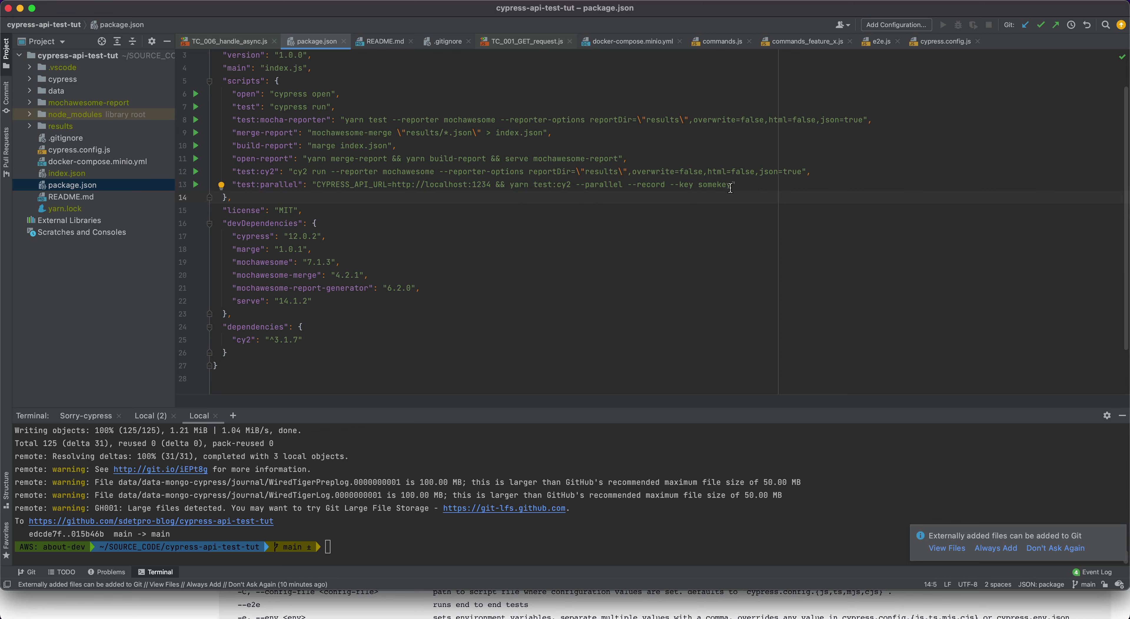
{"action": "left_click_drag", "start_coordinate": [732, 185], "coordinate": [317, 185]}
{"action": "key", "text": "super+c"}
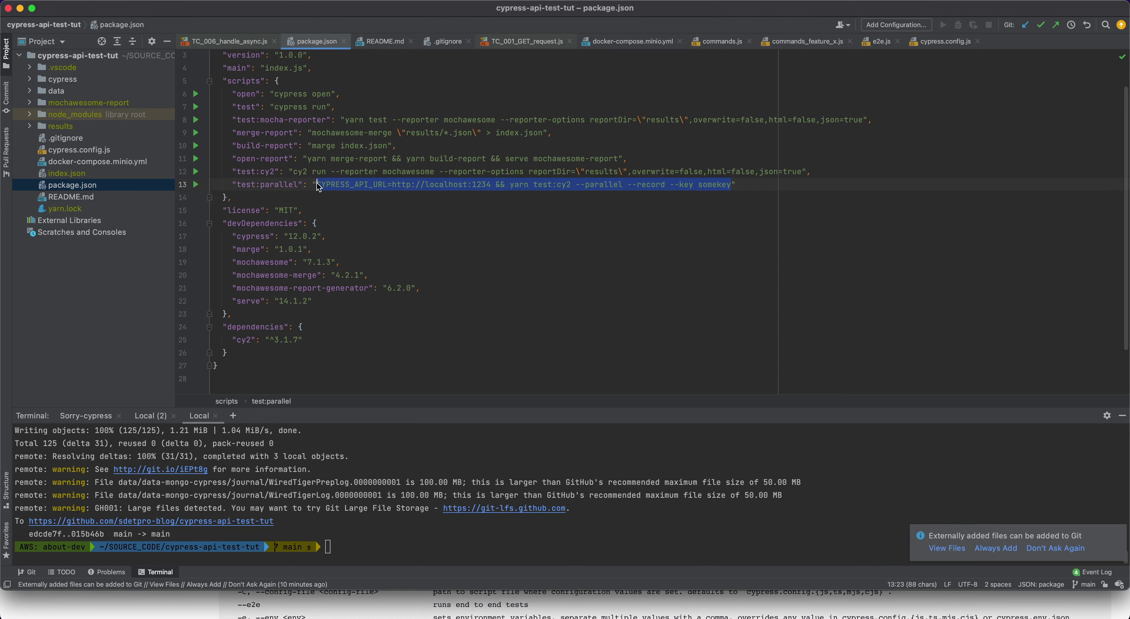
Return to Jenkins in the browser and reopen the cypress-api job's configuration at its build steps
{"action": "key", "text": "super+Tab"}
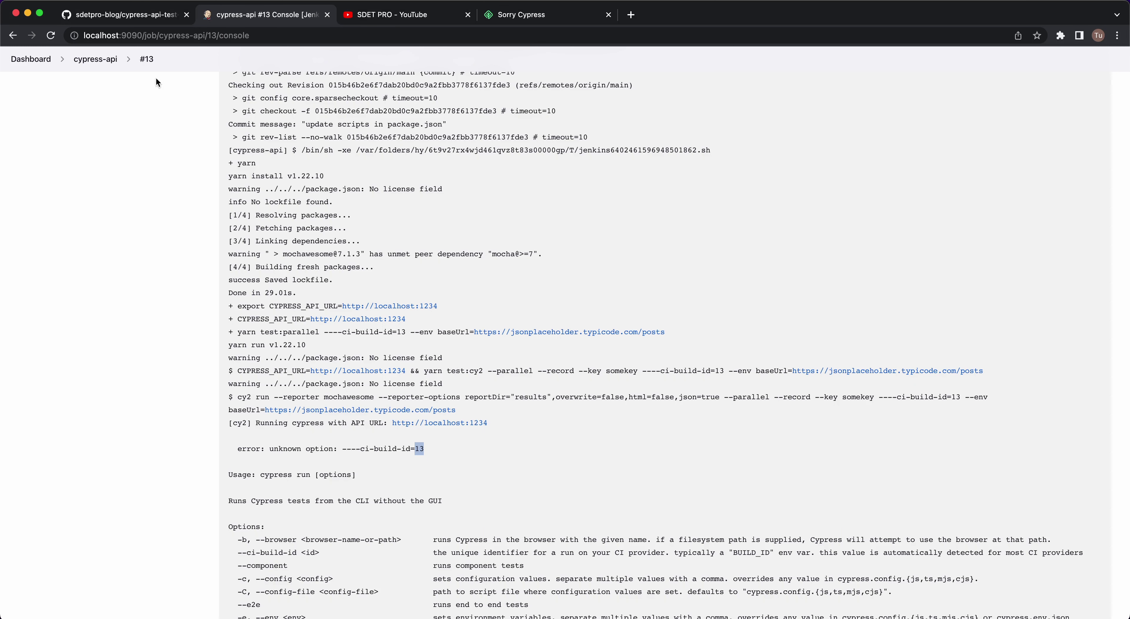
{"action": "left_click", "coordinate": [146, 63]}
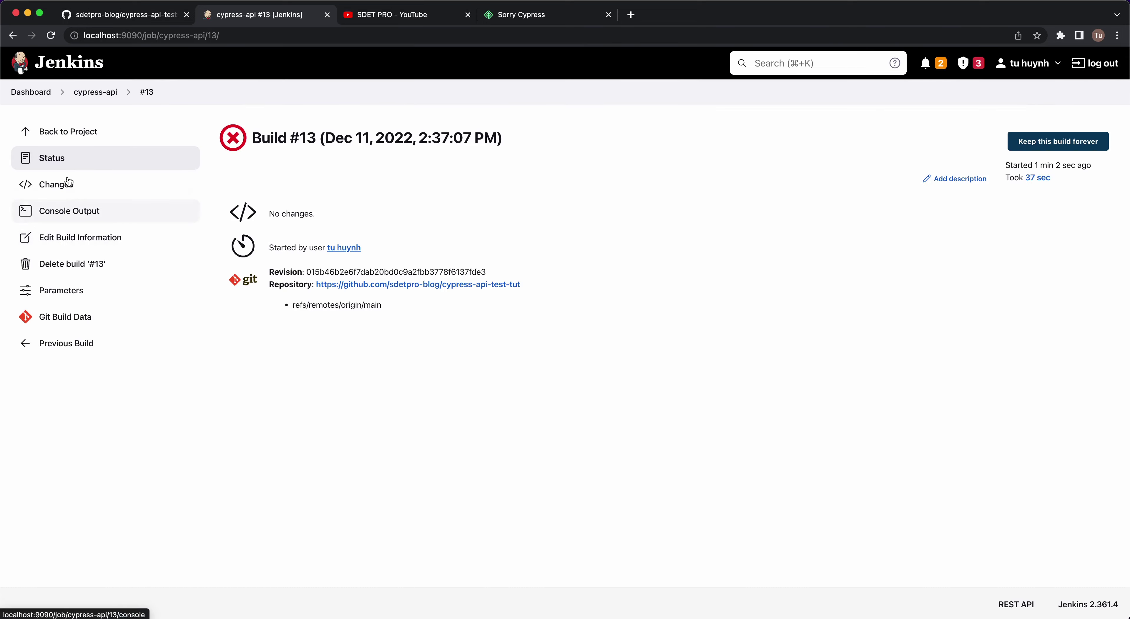
{"action": "left_click", "coordinate": [113, 100]}
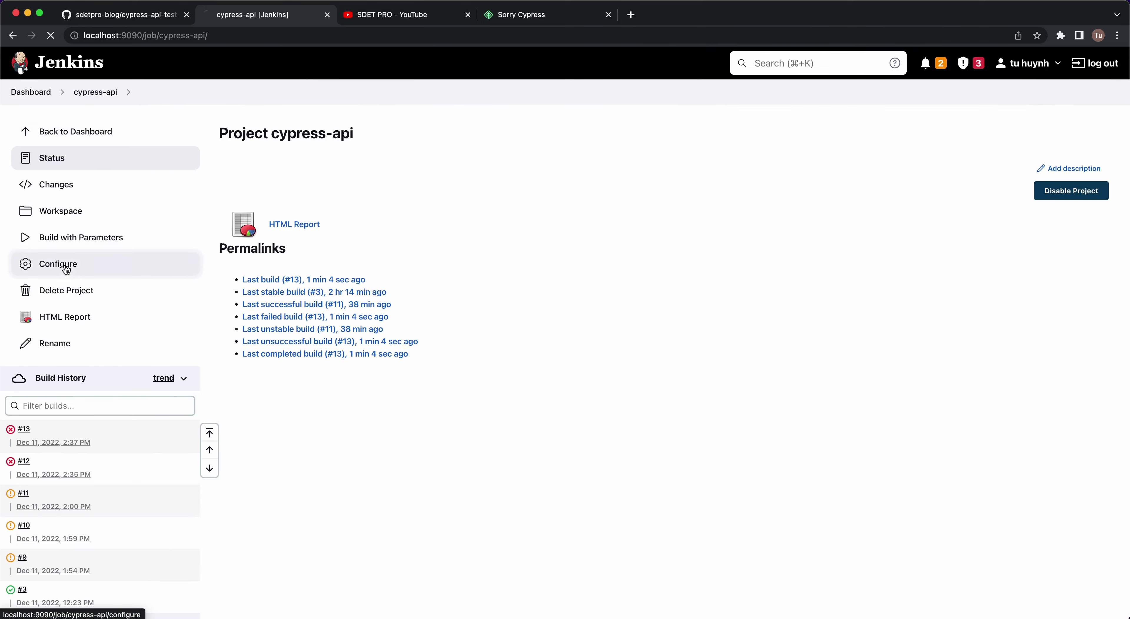
{"action": "left_click", "coordinate": [57, 264]}
{"action": "scroll", "coordinate": [431, 335], "scroll_direction": "down", "scroll_amount": 20}
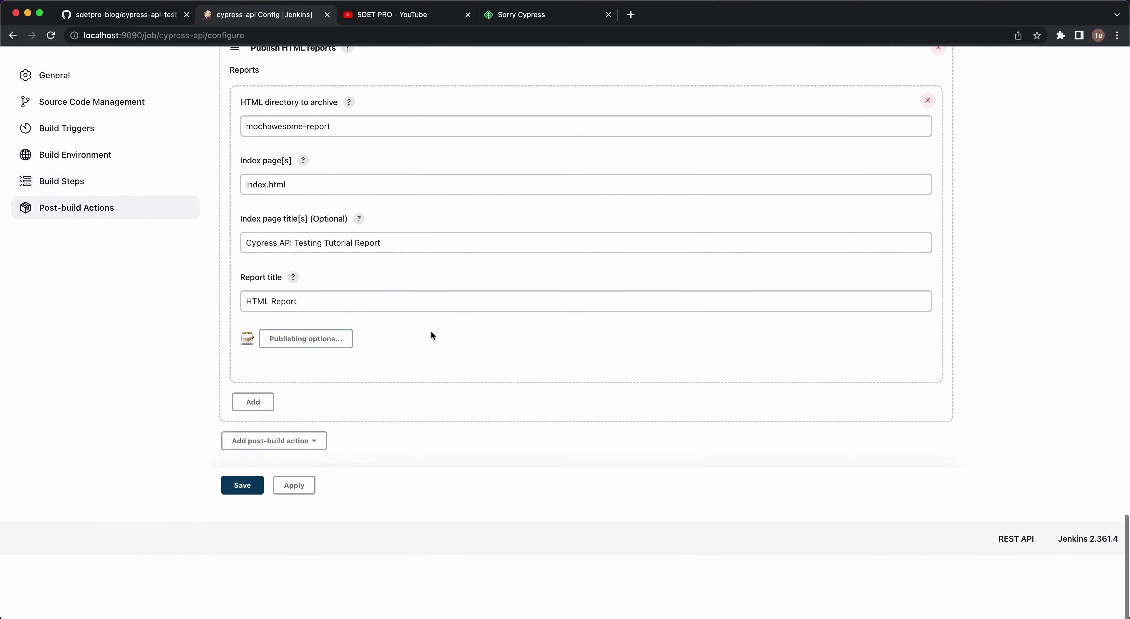
{"action": "scroll", "coordinate": [432, 334], "scroll_direction": "up", "scroll_amount": 10}
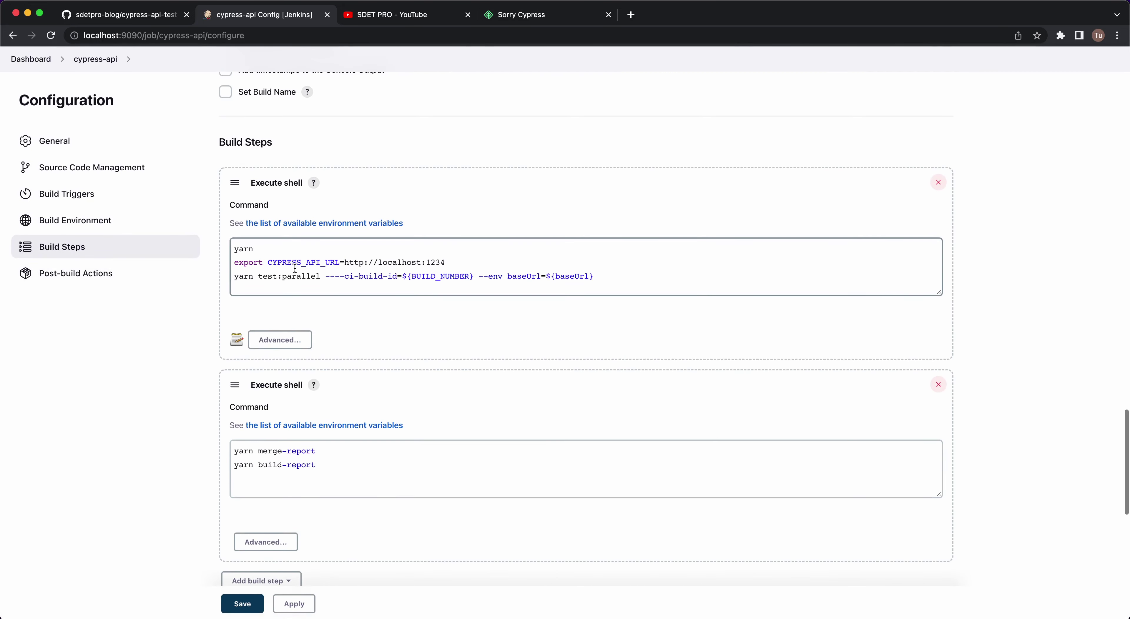
Replace the yarn test:parallel line in the first shell command with the copied test:cy2 command, including its record key
{"action": "left_click", "coordinate": [271, 277]}
{"action": "double_click", "coordinate": [269, 276]}
{"action": "left_click", "coordinate": [292, 277]}
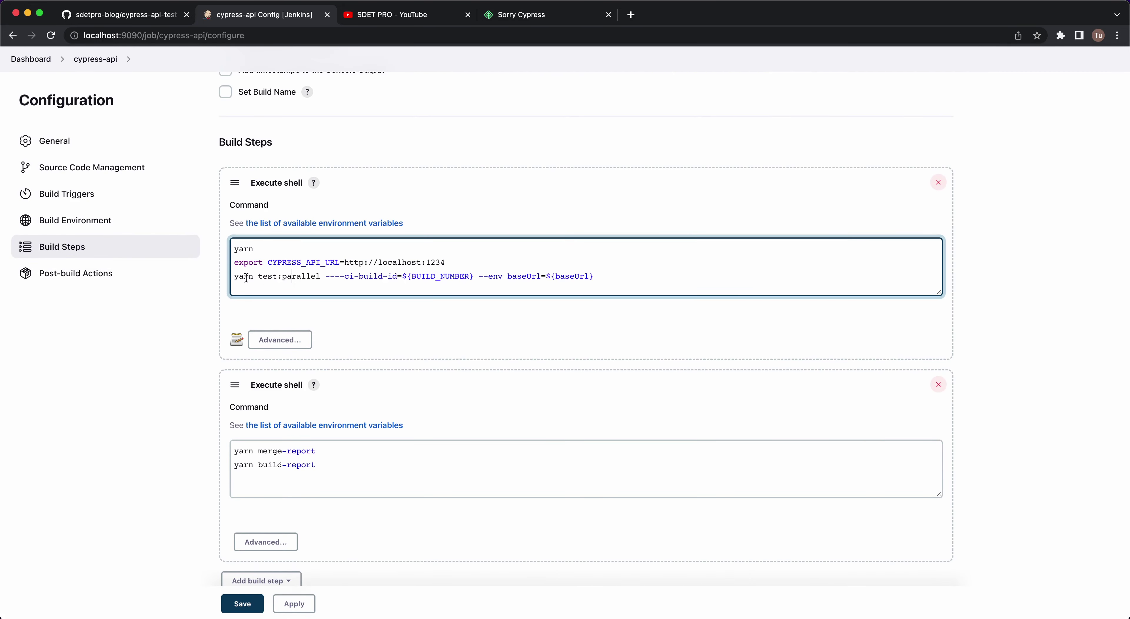
{"action": "left_click", "coordinate": [625, 279], "text": "shift"}
{"action": "key", "text": "super+v"}
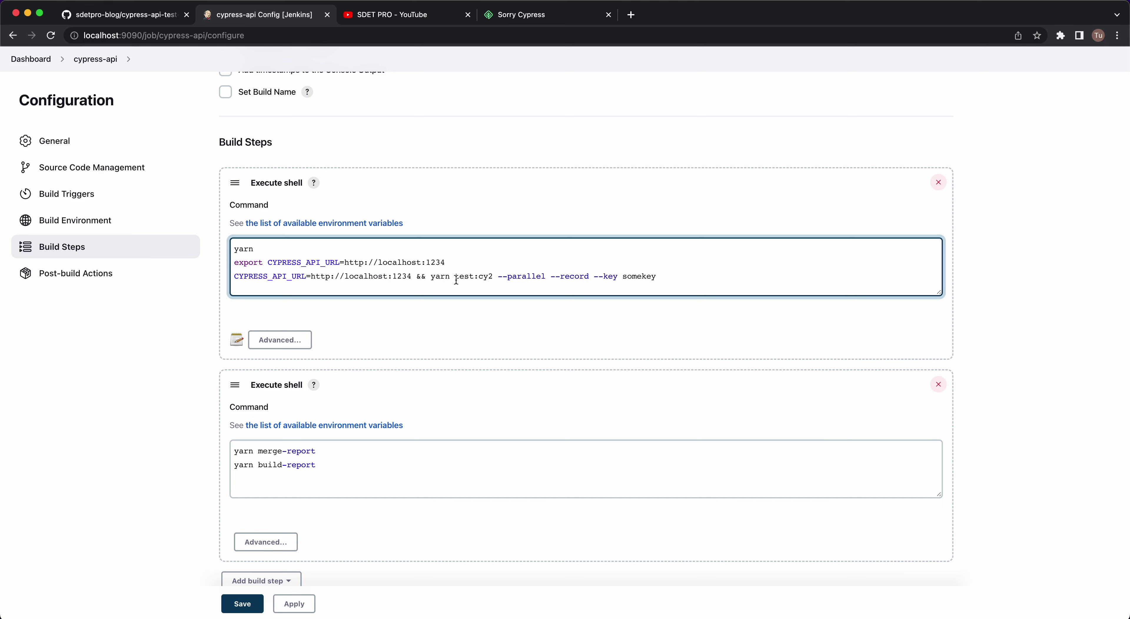
{"action": "left_click", "coordinate": [427, 279]}
{"action": "key", "text": "super+Tab"}
{"action": "left_click", "coordinate": [420, 210]}
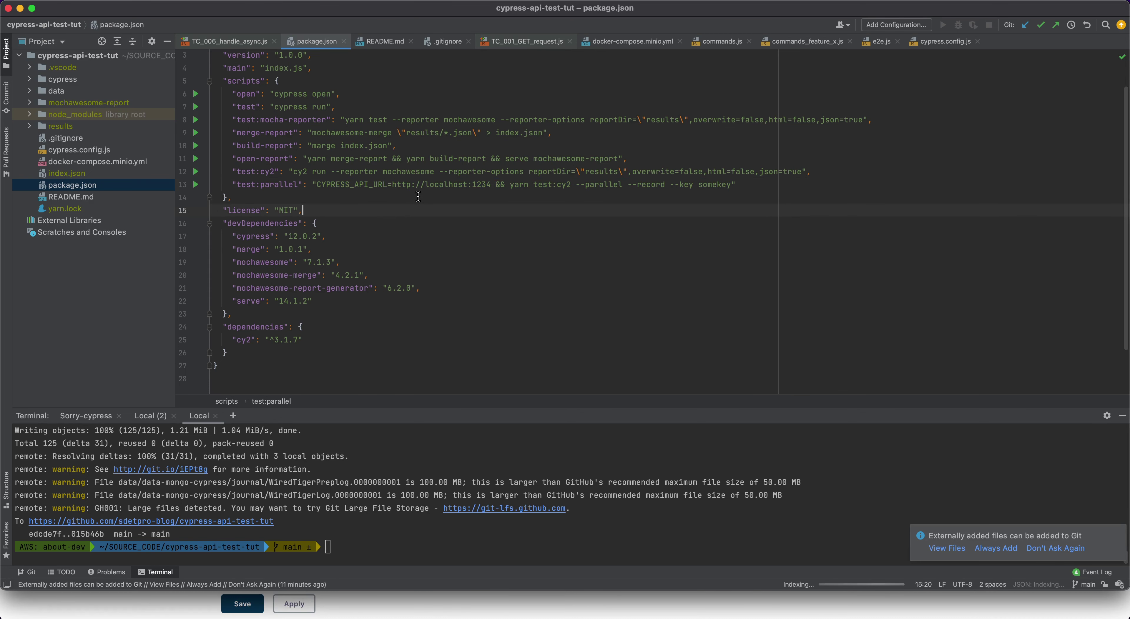
{"action": "left_click", "coordinate": [513, 187]}
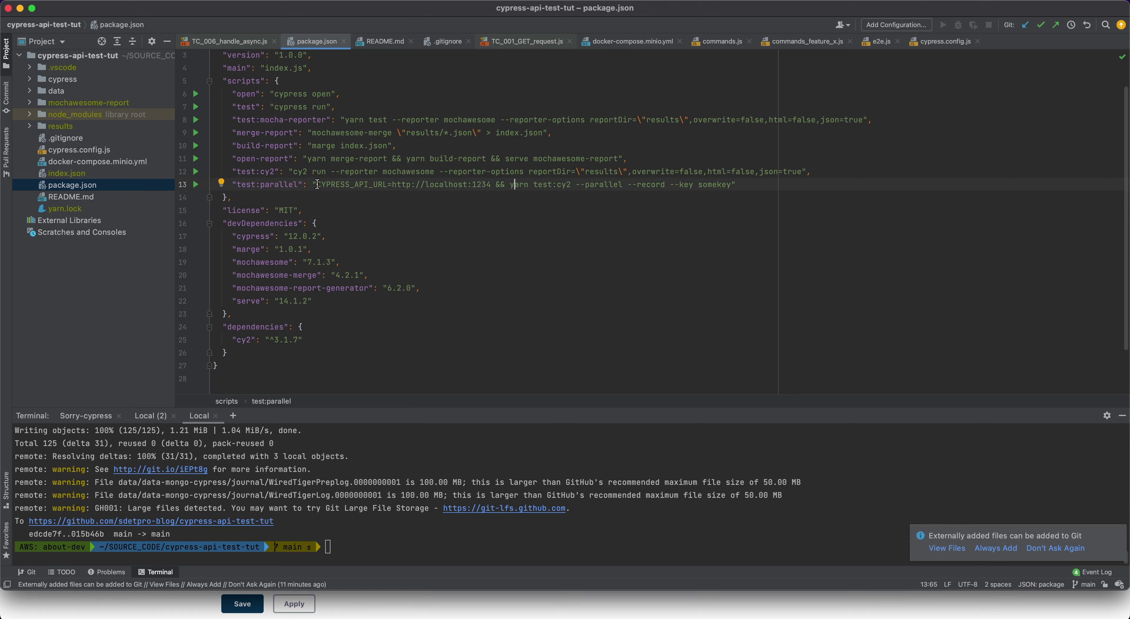
{"action": "left_click_drag", "start_coordinate": [317, 184], "coordinate": [490, 184]}
{"action": "key", "text": "super+c"}
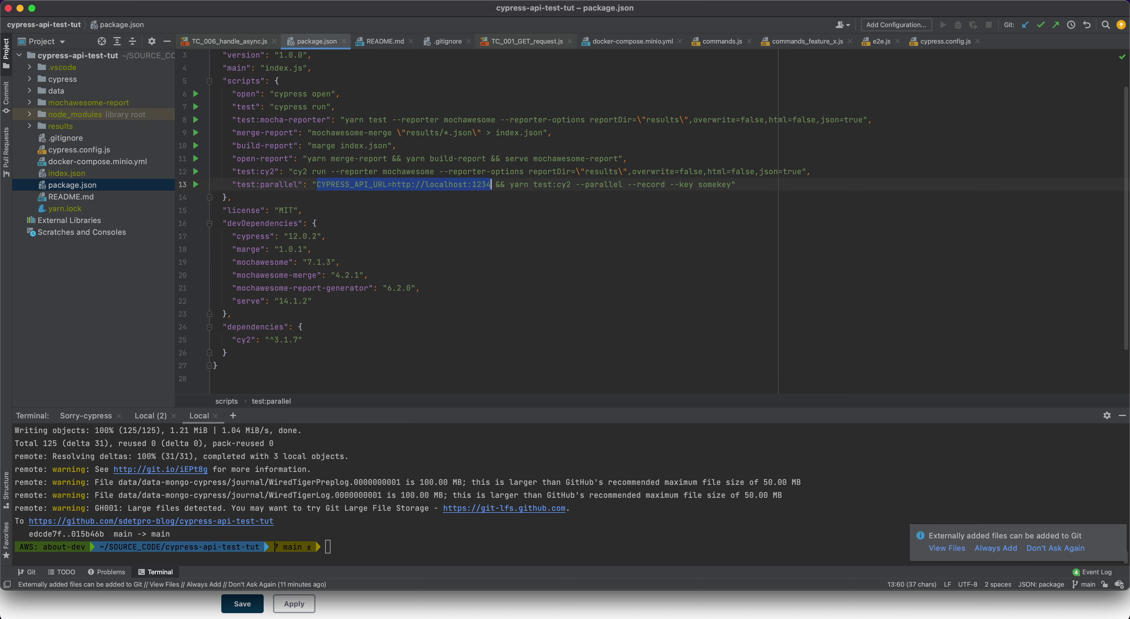
{"action": "key", "text": "super+Tab"}
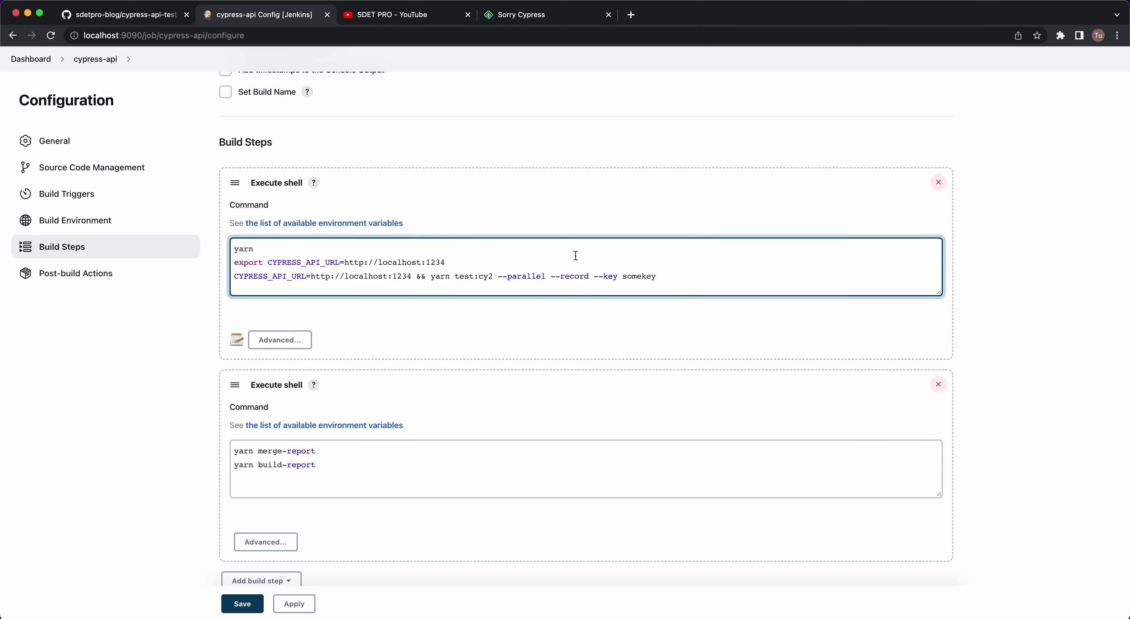
{"action": "left_click_drag", "start_coordinate": [701, 272], "coordinate": [256, 264]}
{"action": "key", "text": "super+v"}
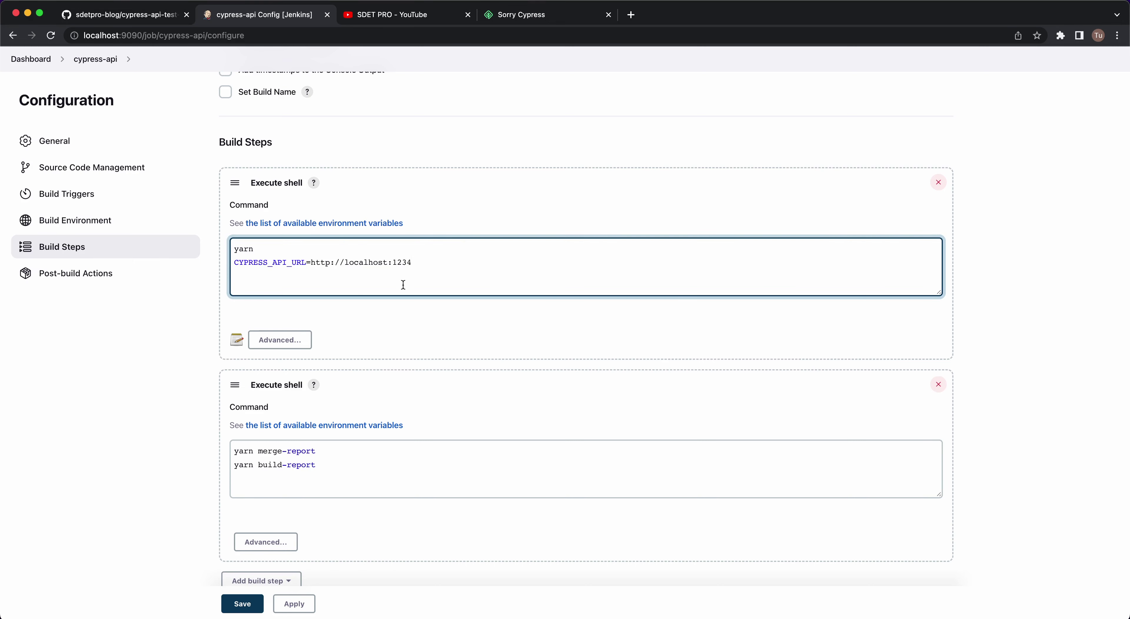
Review the CYPRESS_API_URL and yarn test:cy2 parts of package.json's test:parallel script in the code editor, and return to the Jenkins configuration
{"action": "key", "text": "super+Tab"}
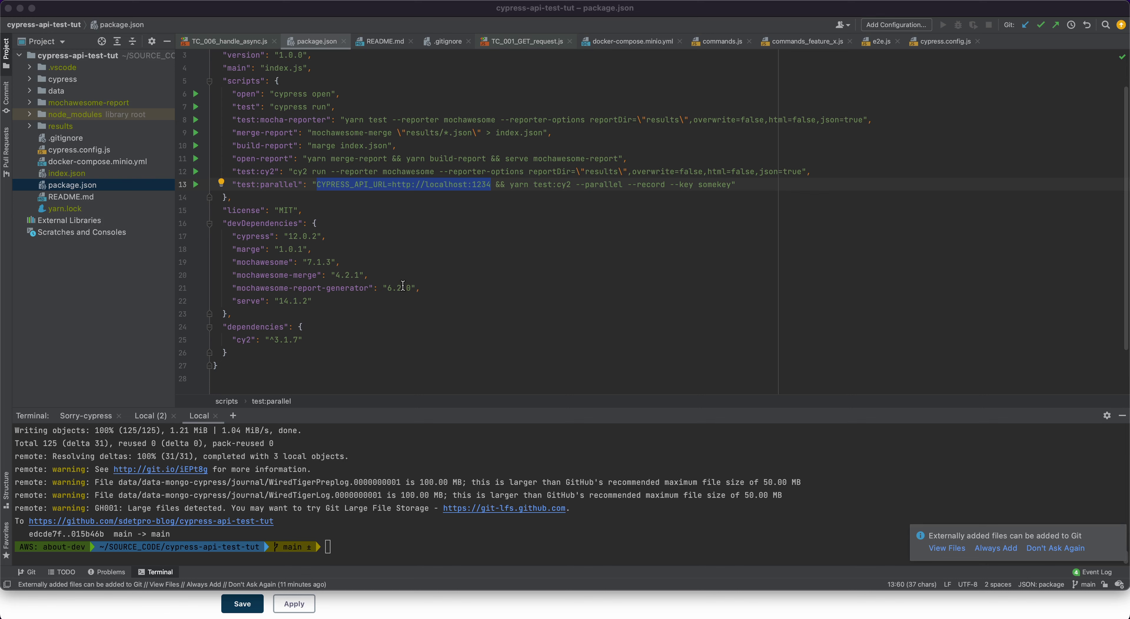
{"action": "left_click", "coordinate": [565, 187]}
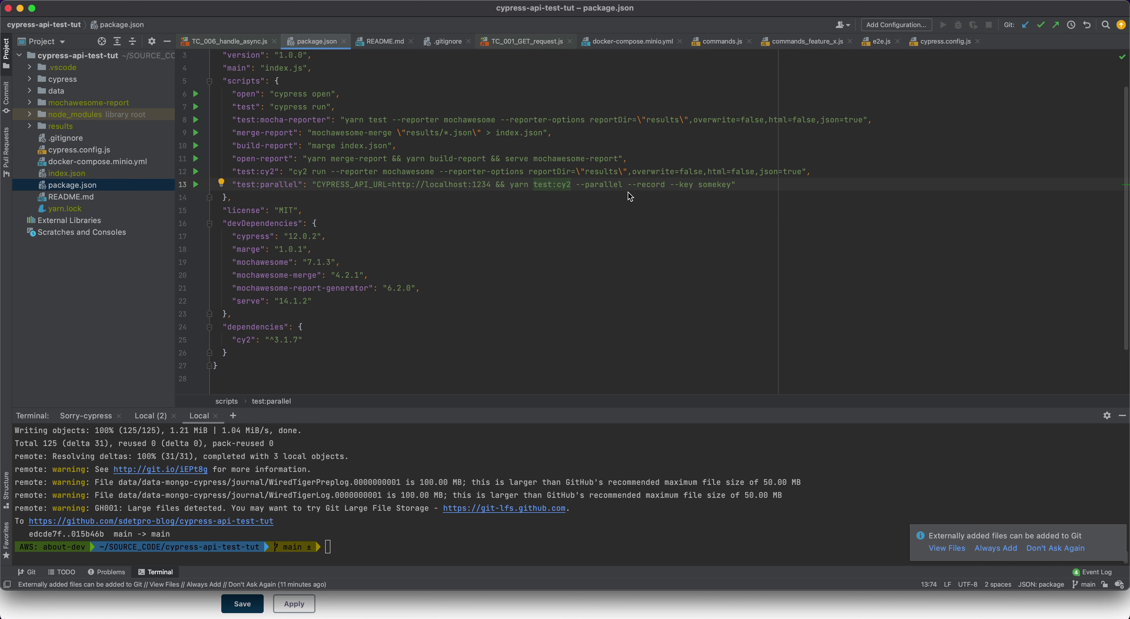
{"action": "left_click", "coordinate": [350, 186]}
{"action": "left_click", "coordinate": [320, 186]}
{"action": "left_click", "coordinate": [511, 187]}
{"action": "key", "text": "super+Tab"}
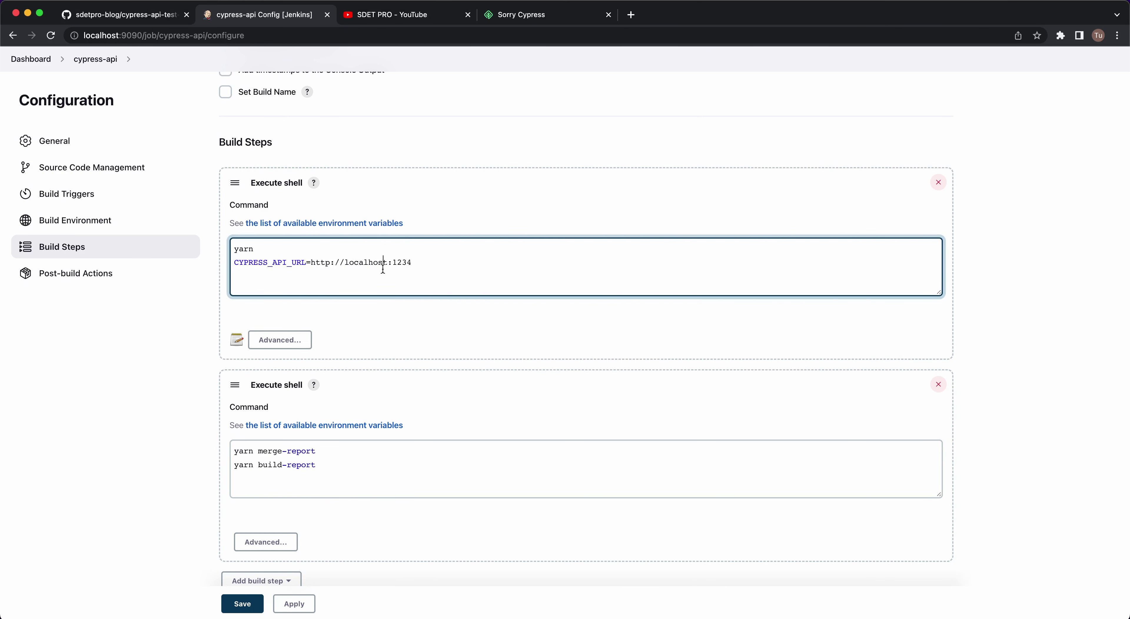
Open the Jenkins dashboard in a separate browser tab and bring up the cypress-web job's configuration at its build steps
{"action": "scroll", "coordinate": [151, 387], "scroll_direction": "up", "scroll_amount": 10}
{"action": "left_click", "coordinate": [40, 66], "text": "super"}
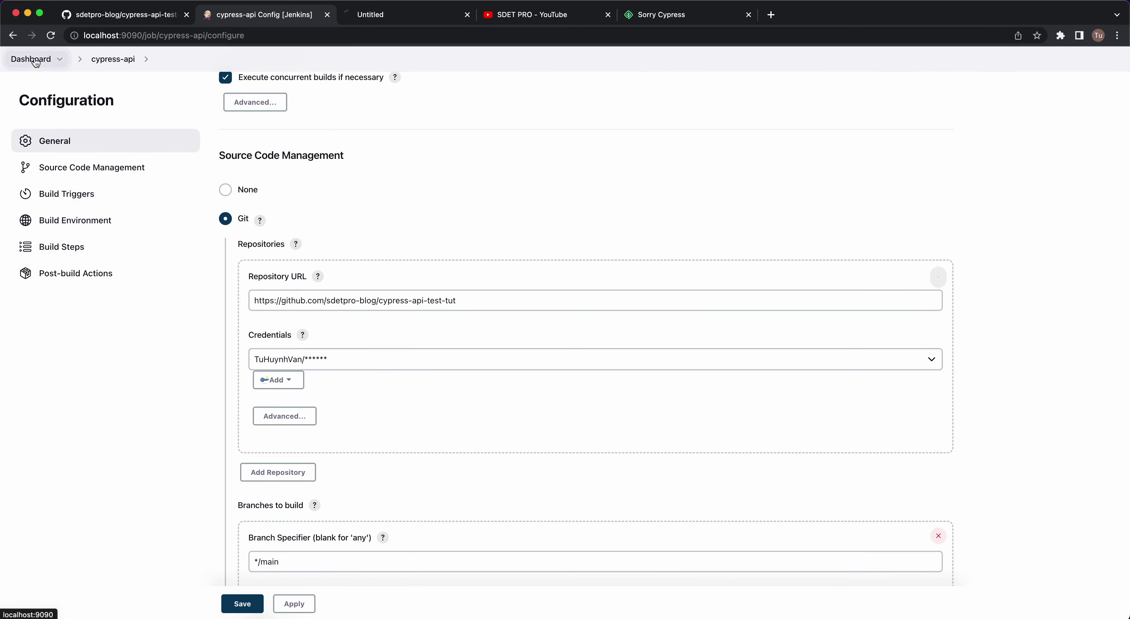
{"action": "left_click", "coordinate": [404, 15]}
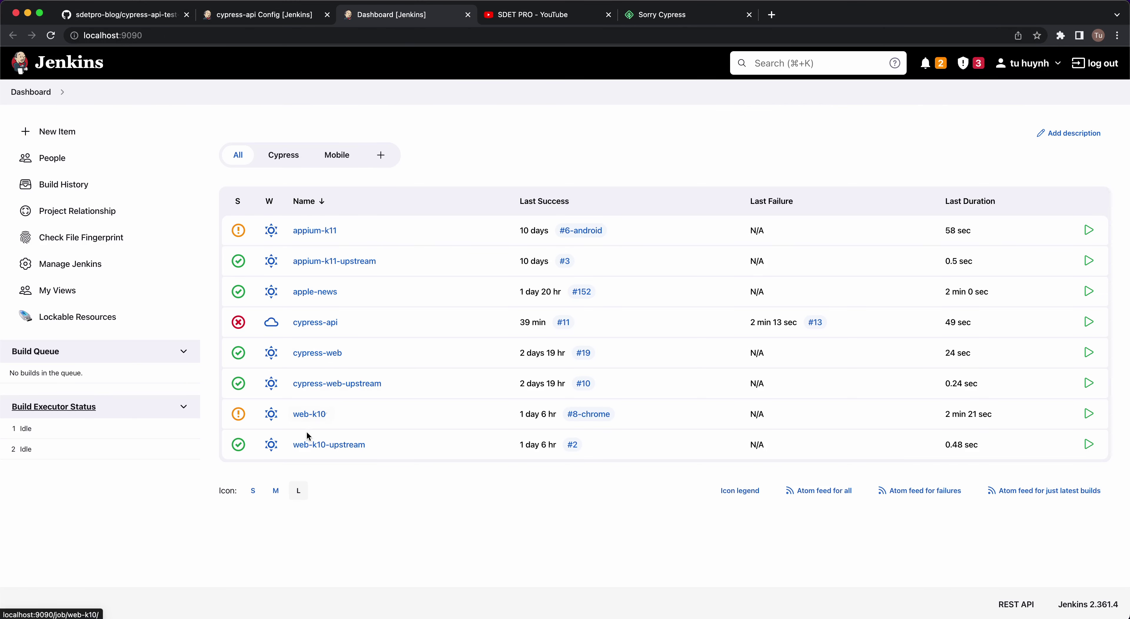
{"action": "left_click", "coordinate": [316, 354]}
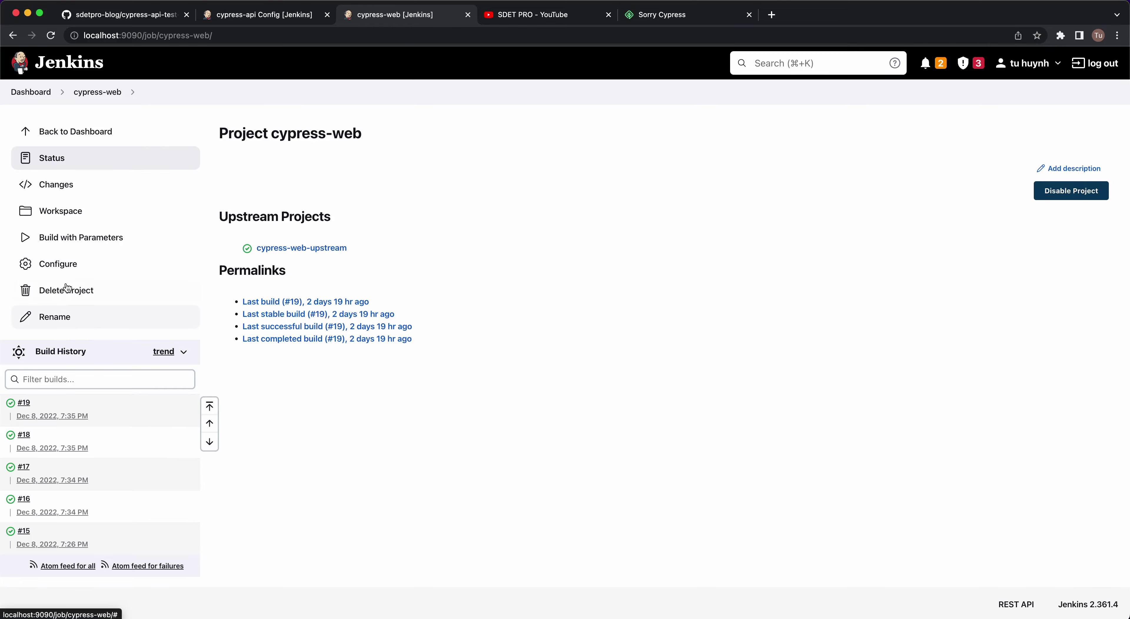
{"action": "left_click", "coordinate": [59, 264]}
{"action": "scroll", "coordinate": [364, 342], "scroll_direction": "down", "scroll_amount": 15}
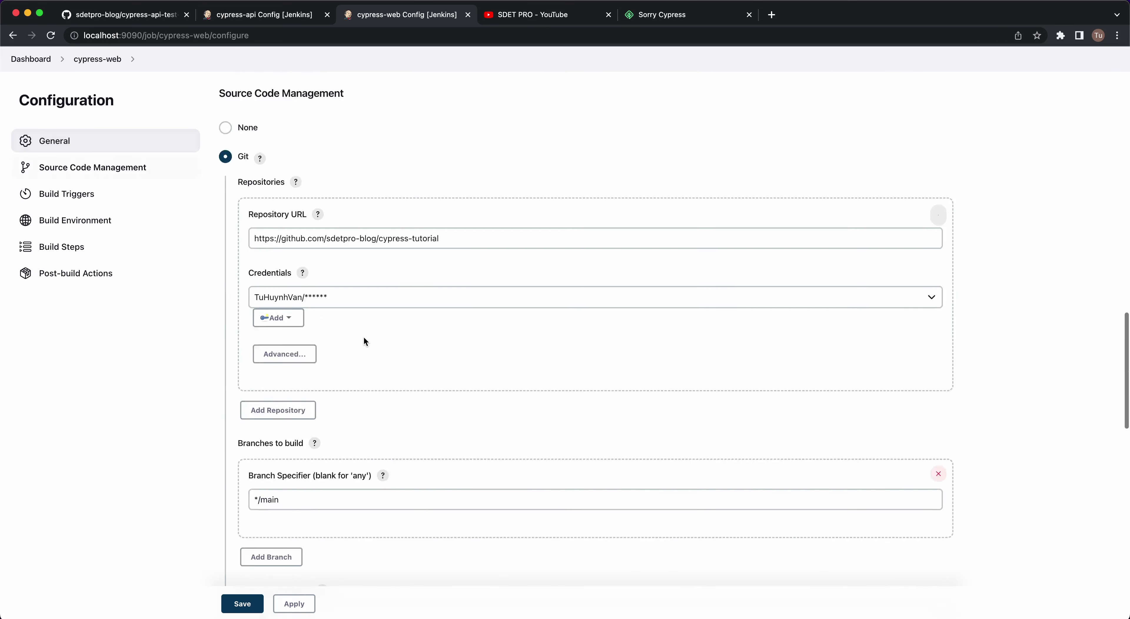
Copy the complete CYPRESS_API_URL and npx cy2 run line from the cypress-web job's shell command
{"action": "left_click_drag", "start_coordinate": [304, 303], "coordinate": [417, 303]}
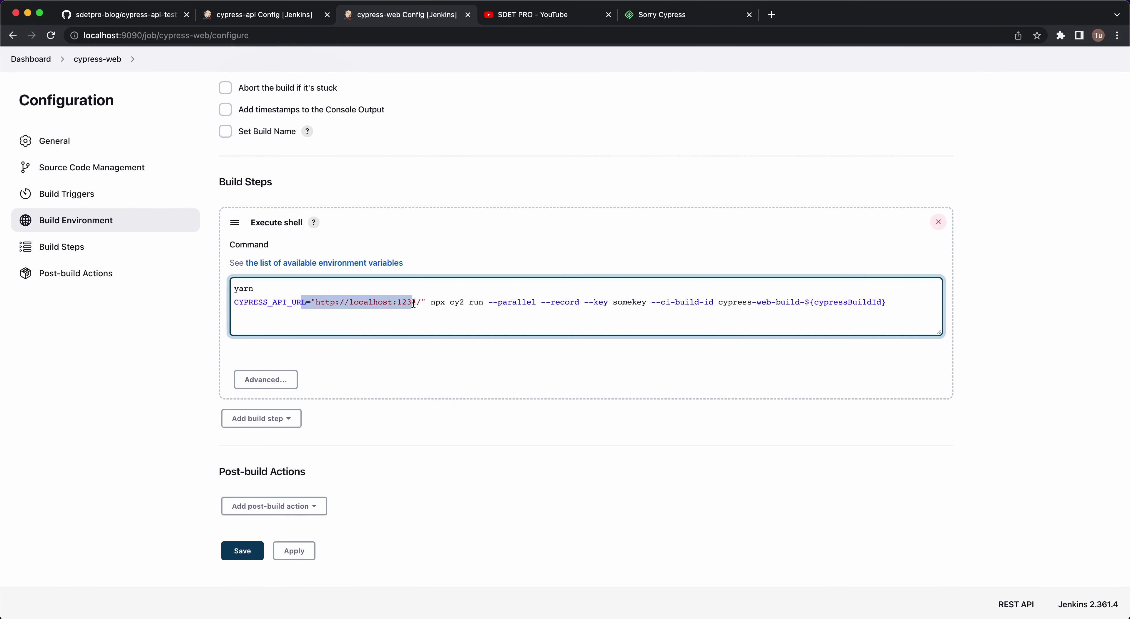
{"action": "double_click", "coordinate": [438, 303]}
{"action": "double_click", "coordinate": [452, 306]}
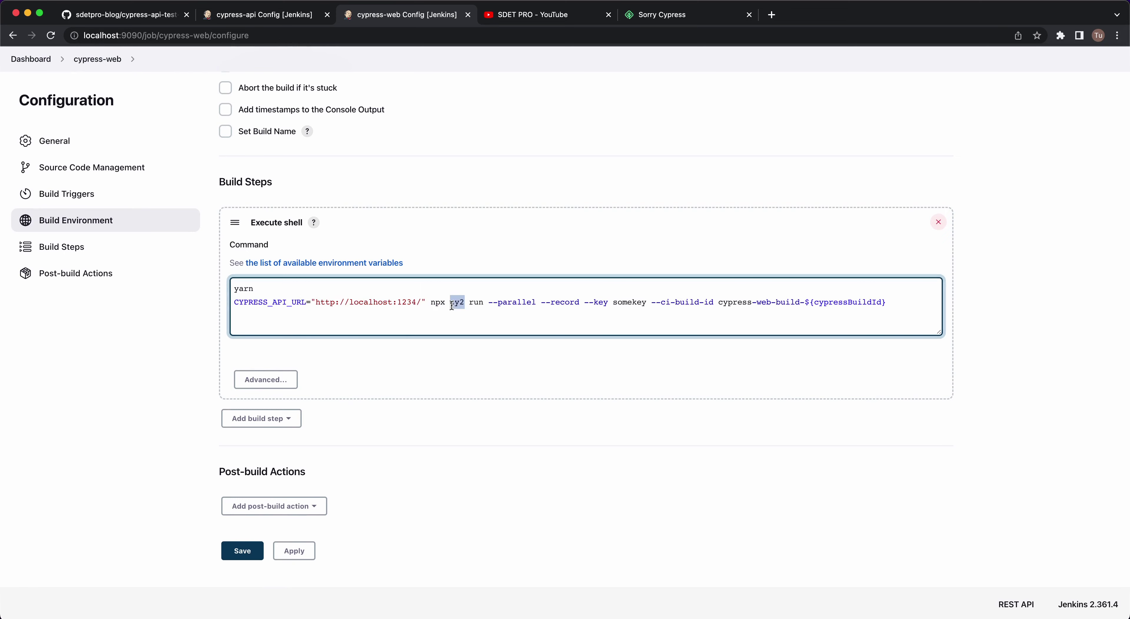
{"action": "triple_click", "coordinate": [487, 304]}
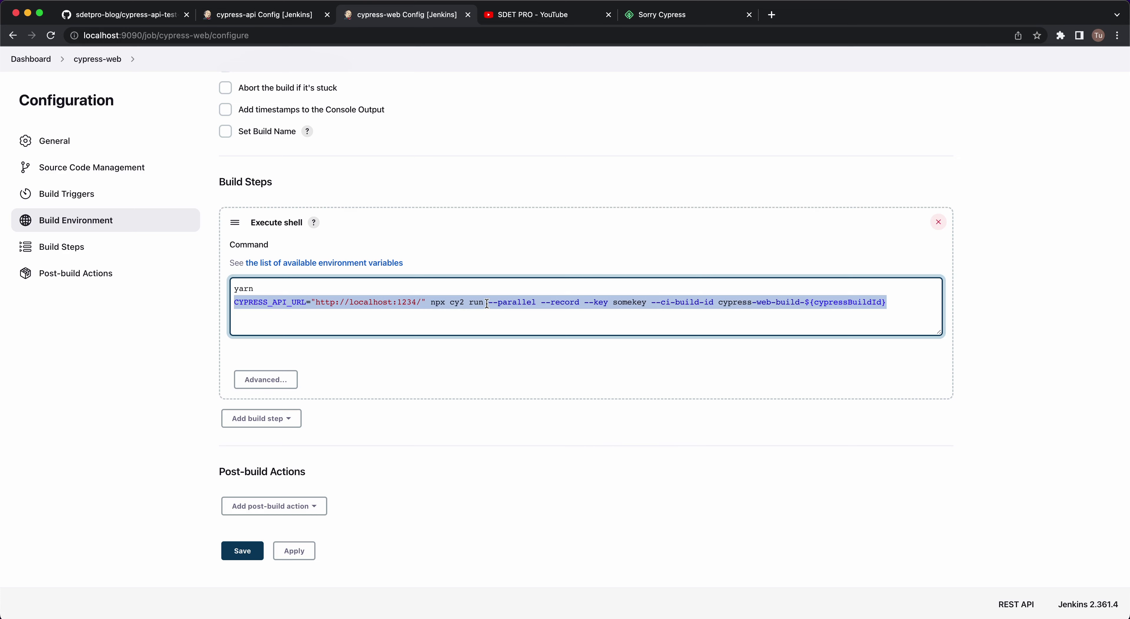
{"action": "double_click", "coordinate": [457, 298]}
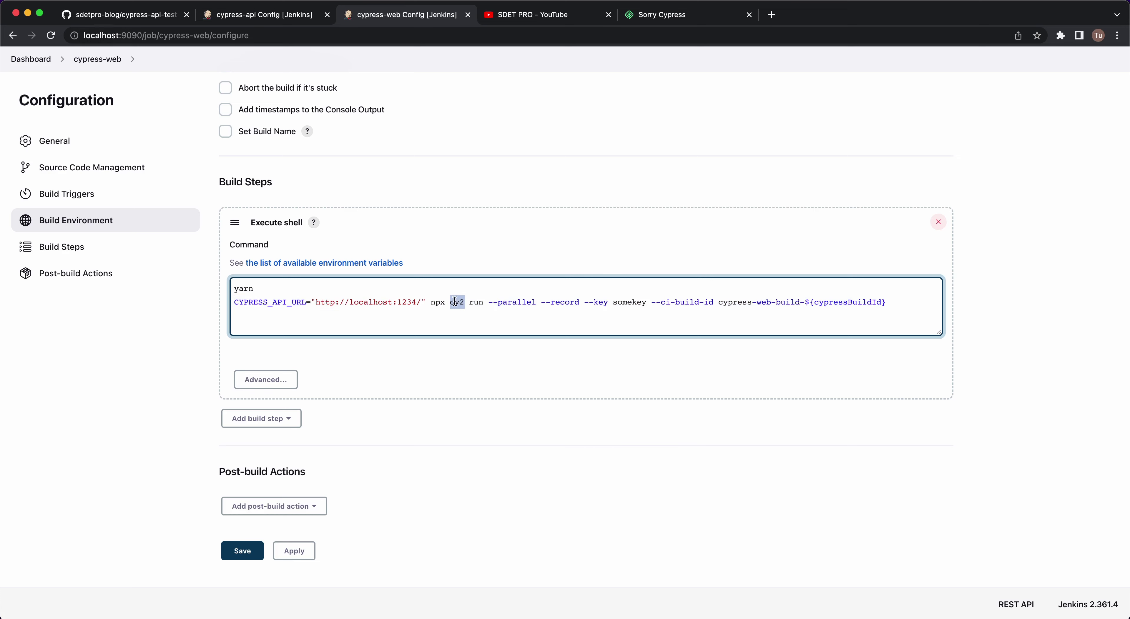
{"action": "triple_click", "coordinate": [435, 304]}
{"action": "double_click", "coordinate": [444, 303]}
{"action": "triple_click", "coordinate": [455, 306]}
{"action": "key", "text": "super+c"}
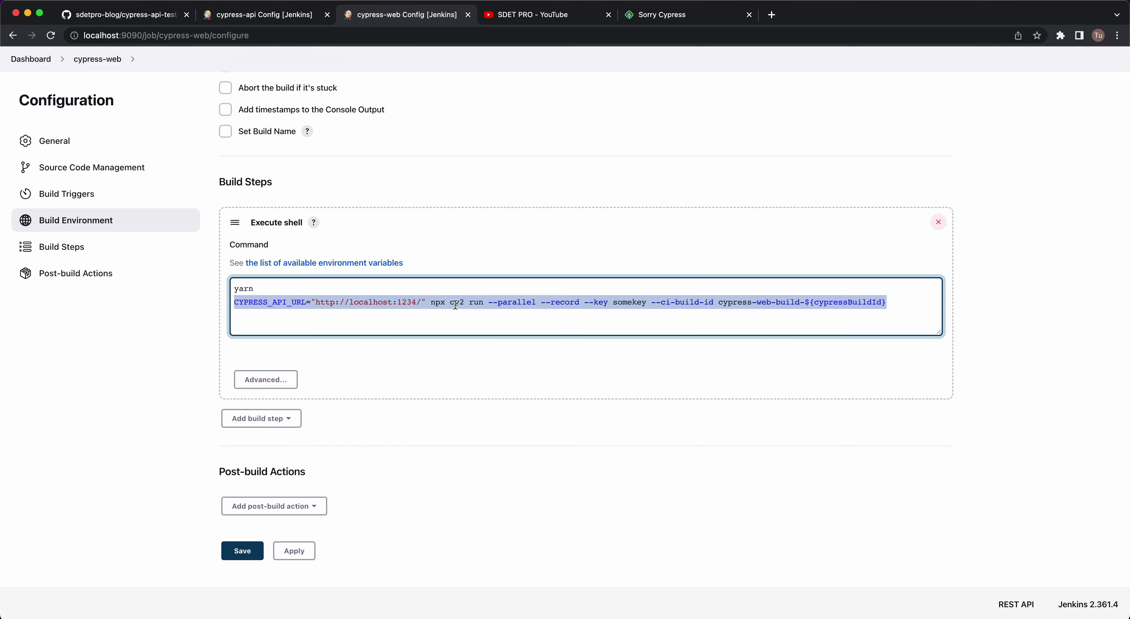
Replace the CYPRESS_API_URL line in cypress-api's first shell command with the copied npx cy2 run line, including its record key
{"action": "left_click", "coordinate": [299, 18]}
{"action": "scroll", "coordinate": [358, 303], "scroll_direction": "down", "scroll_amount": 10}
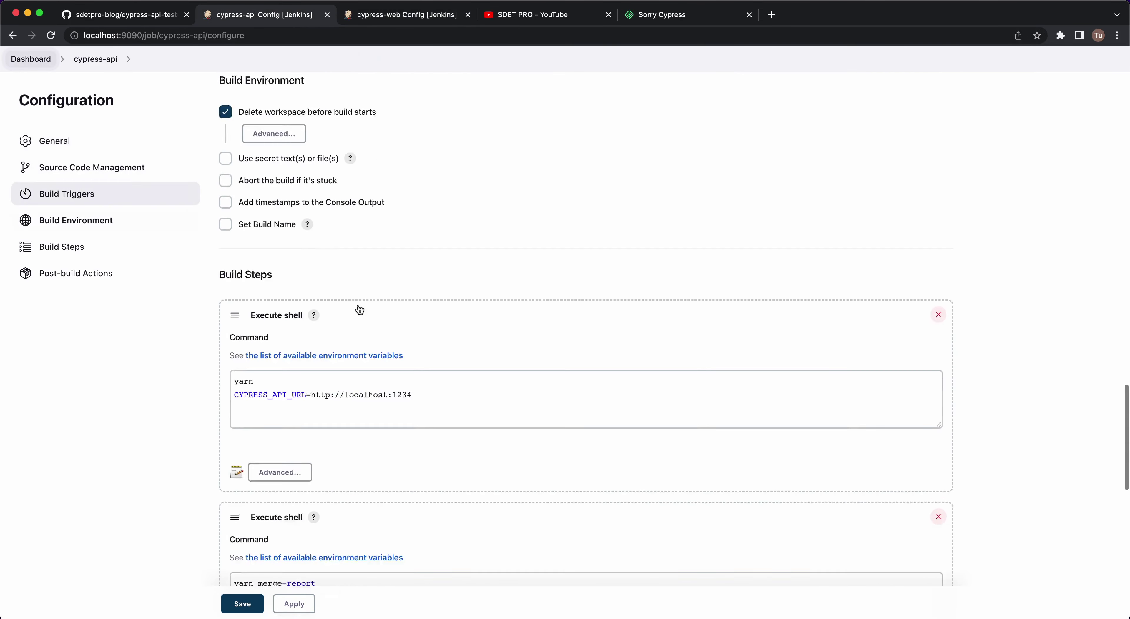
{"action": "scroll", "coordinate": [357, 303], "scroll_direction": "down", "scroll_amount": 10}
{"action": "scroll", "coordinate": [358, 304], "scroll_direction": "up", "scroll_amount": 10}
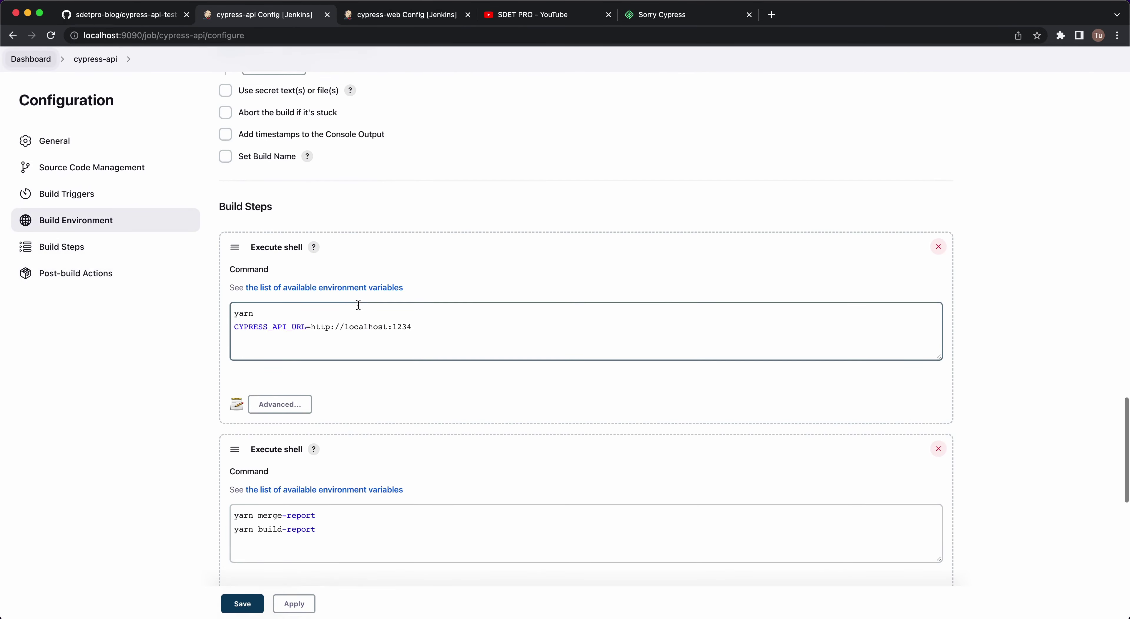
{"action": "triple_click", "coordinate": [325, 327]}
{"action": "key", "text": "super+v"}
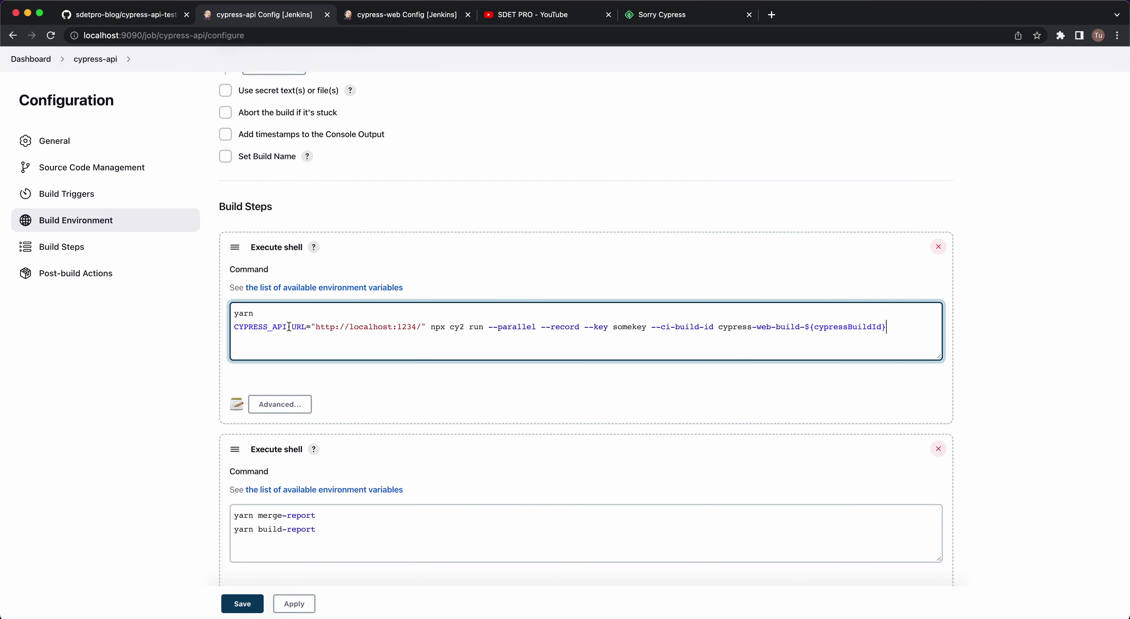
Change the ci-build-id in the first shell command to cypress-api-build-${BUILD_NUMBER} and check the command's other flags
{"action": "left_click_drag", "start_coordinate": [430, 327], "coordinate": [446, 327]}
{"action": "double_click", "coordinate": [460, 330]}
{"action": "double_click", "coordinate": [476, 330]}
{"action": "double_click", "coordinate": [764, 329]}
{"action": "type", "text": "api"}
{"action": "double_click", "coordinate": [818, 328]}
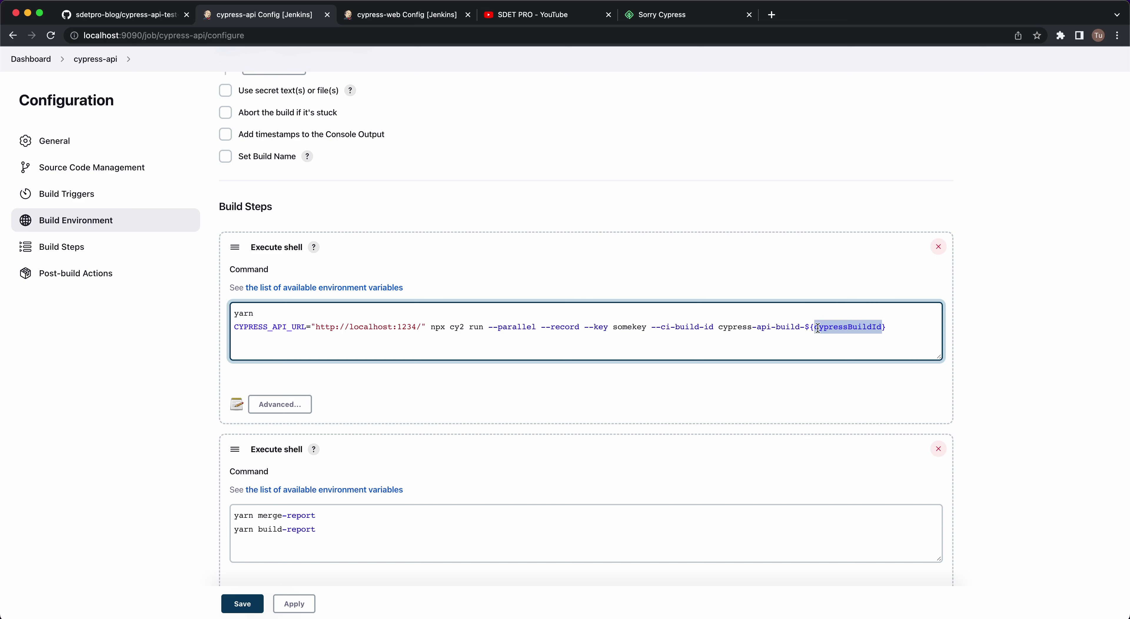
{"action": "type", "text": "BUIL"}
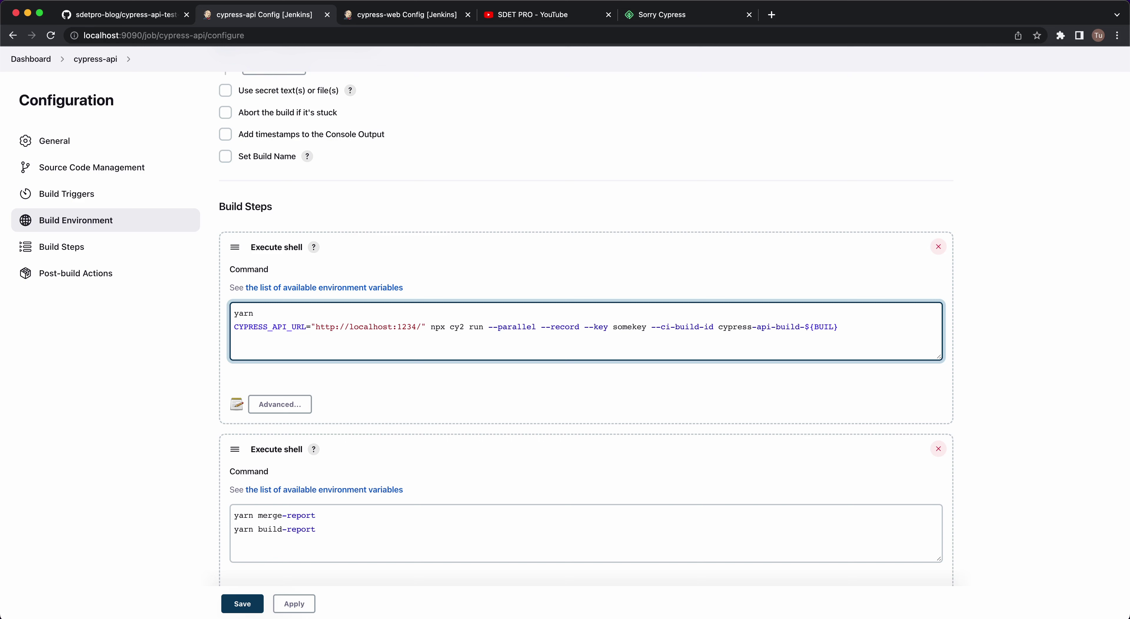
{"action": "type", "text": "D_NUMBER"}
{"action": "double_click", "coordinate": [504, 329]}
{"action": "double_click", "coordinate": [547, 328]}
{"action": "double_click", "coordinate": [592, 328]}
{"action": "double_click", "coordinate": [628, 328]}
{"action": "double_click", "coordinate": [672, 330]}
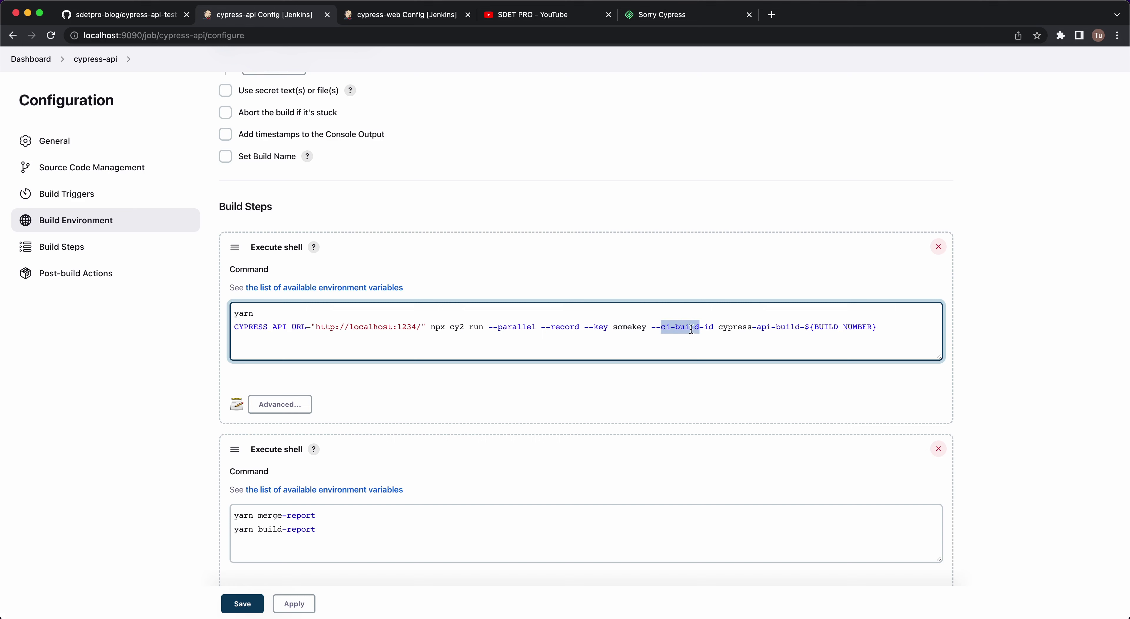
{"action": "left_click", "coordinate": [724, 329]}
Append the mochawesome reporter flags from package.json's test:mocha-reporter script to the cy2 command, with reportDir="results",overwrite=false,html=false,json=true
{"action": "key", "text": "super+Tab"}
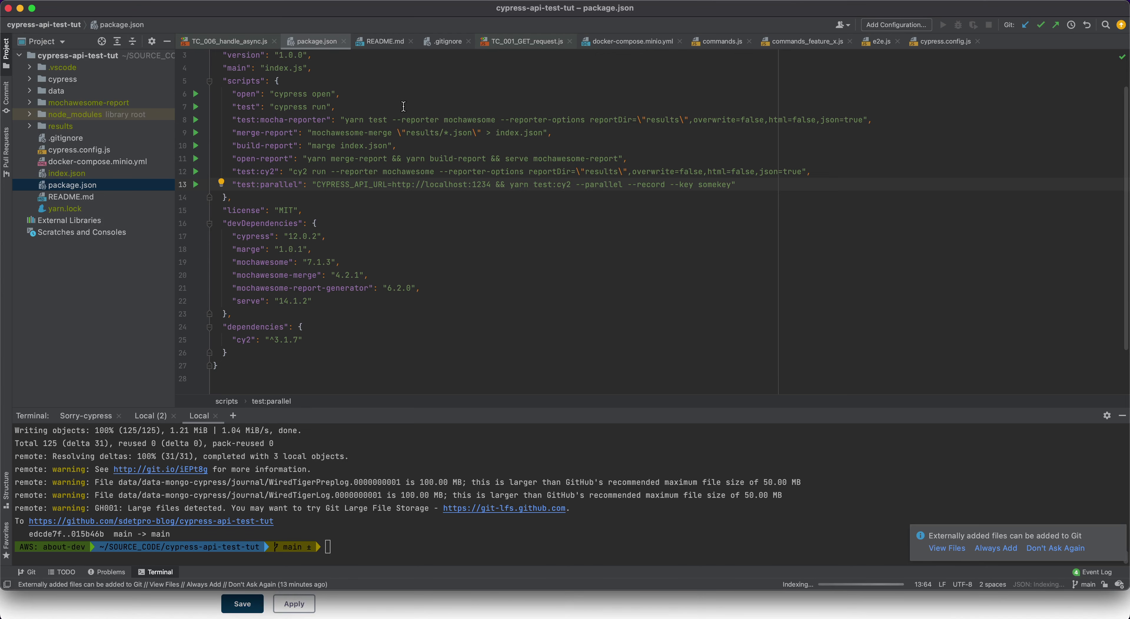
{"action": "left_click", "coordinate": [392, 119]}
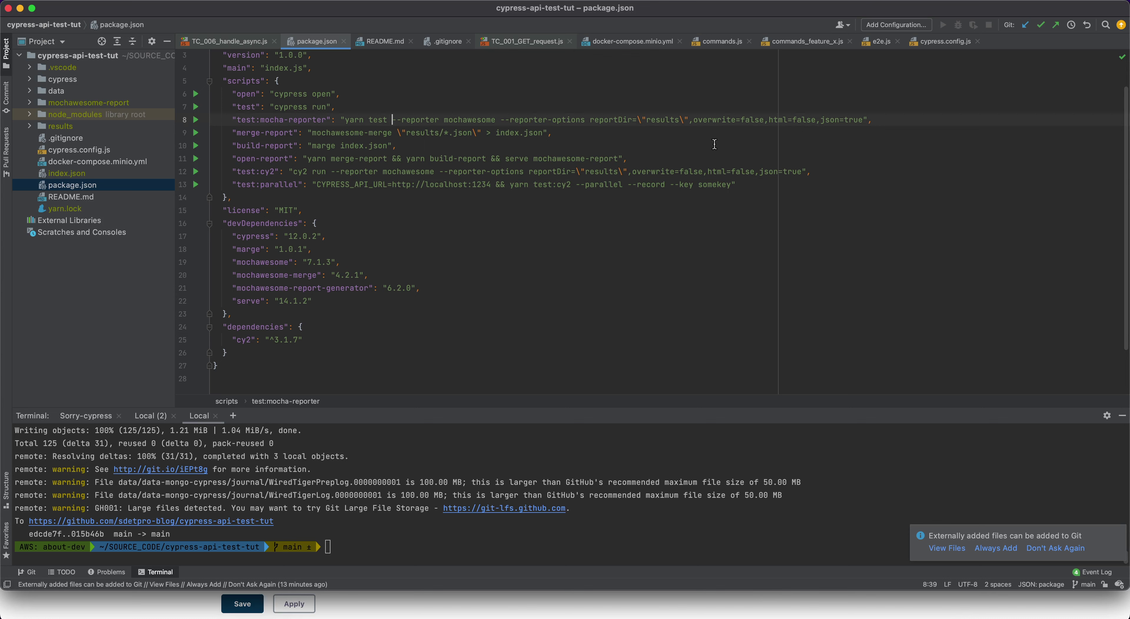
{"action": "left_click", "coordinate": [867, 120], "text": "shift"}
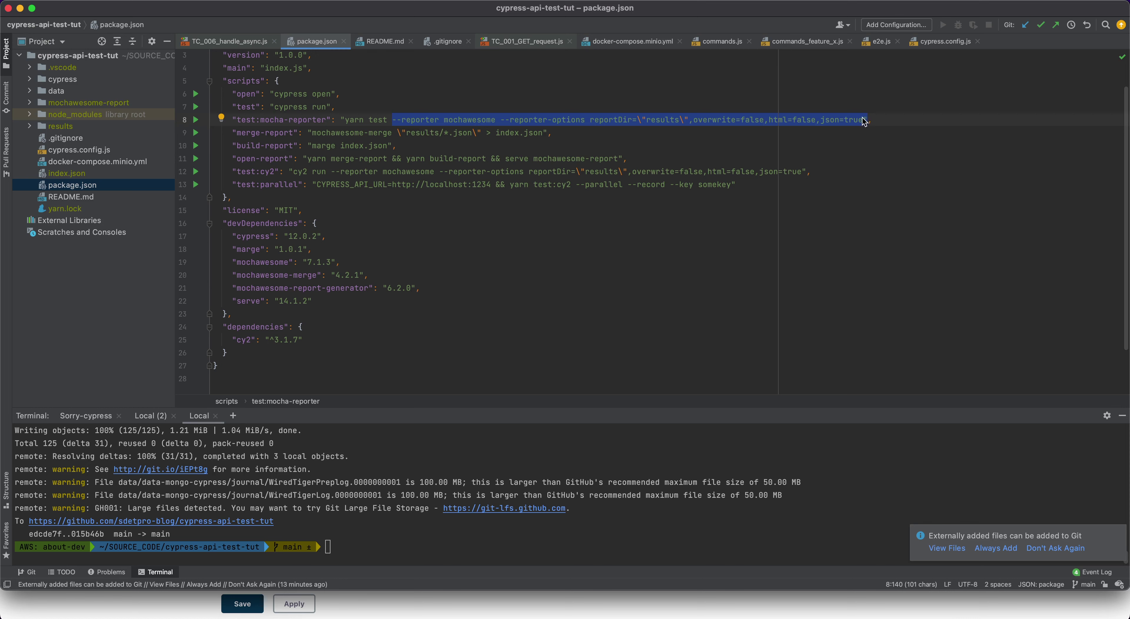
{"action": "left_click", "coordinate": [863, 120], "text": "shift"}
{"action": "key", "text": "super+Tab"}
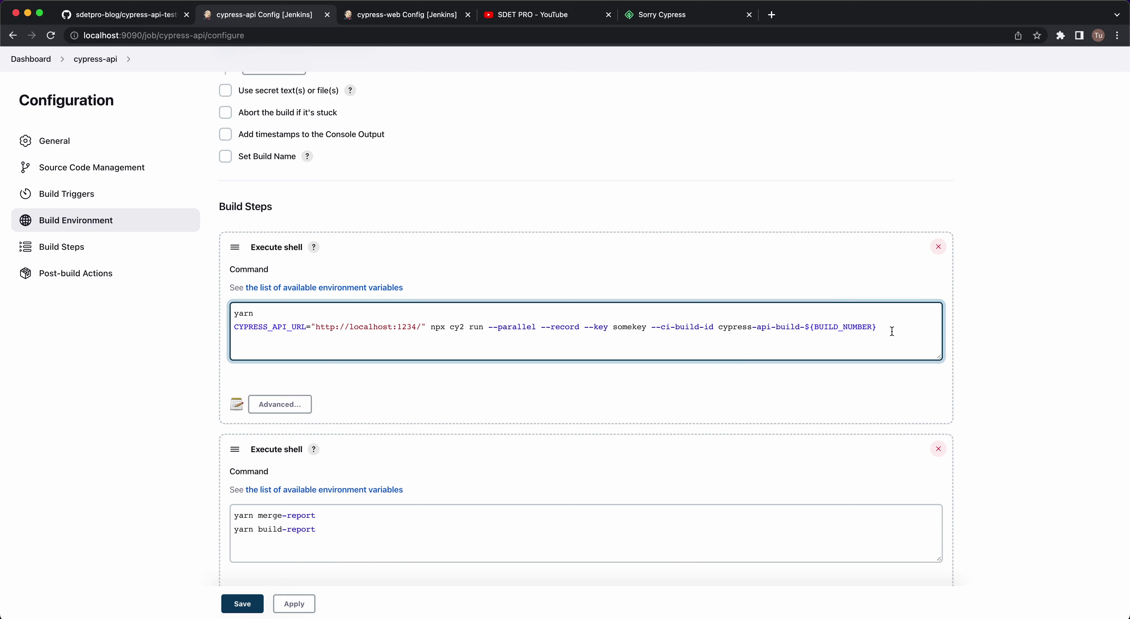
{"action": "type", "text": "--reporter mochawesome --reporter-options reportDir=\"results\",overwrite=false,html=false,json=true"}
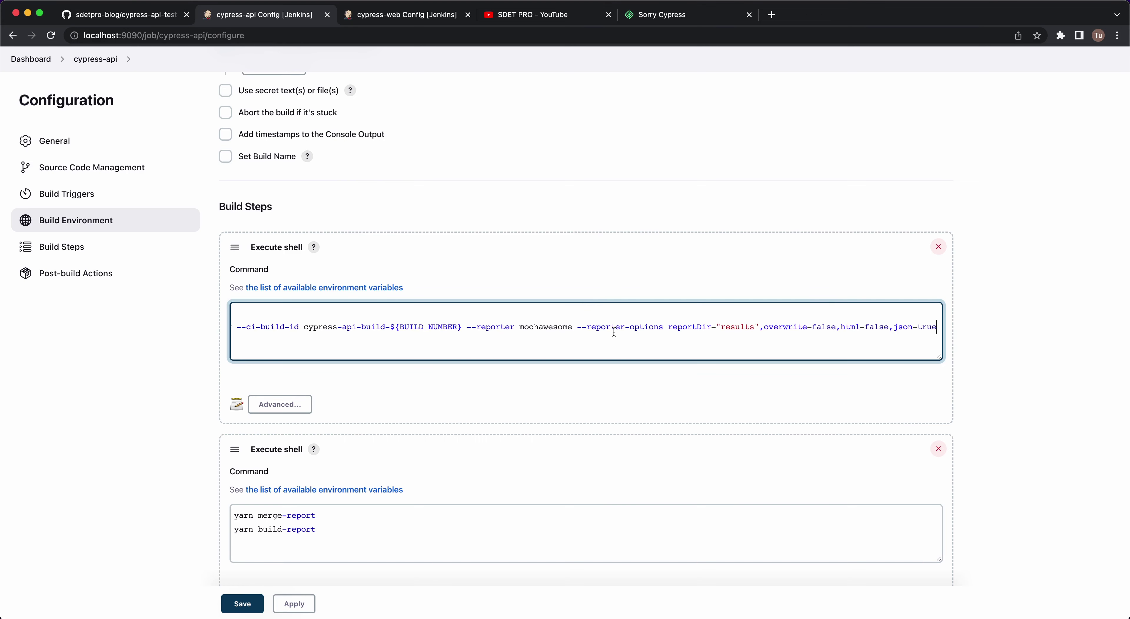
Append --env baseUrl=${baseUrl} to the cy2 command and save the cypress-api job configuration
{"action": "type", "text": "-"}
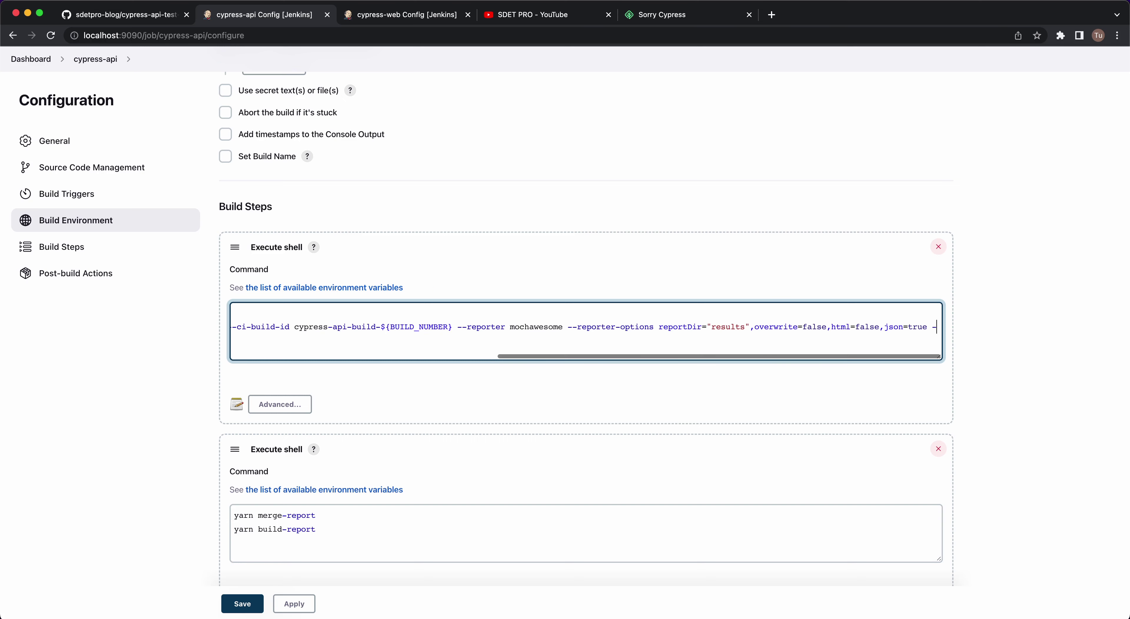
{"action": "type", "text": "-env"}
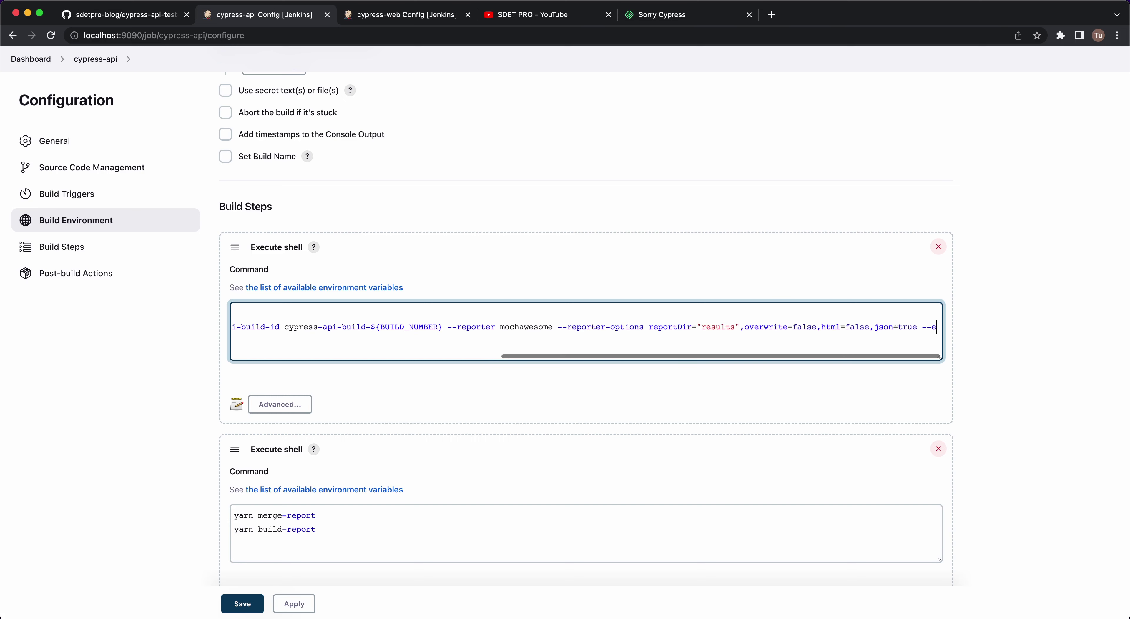
{"action": "type", "text": "ba"}
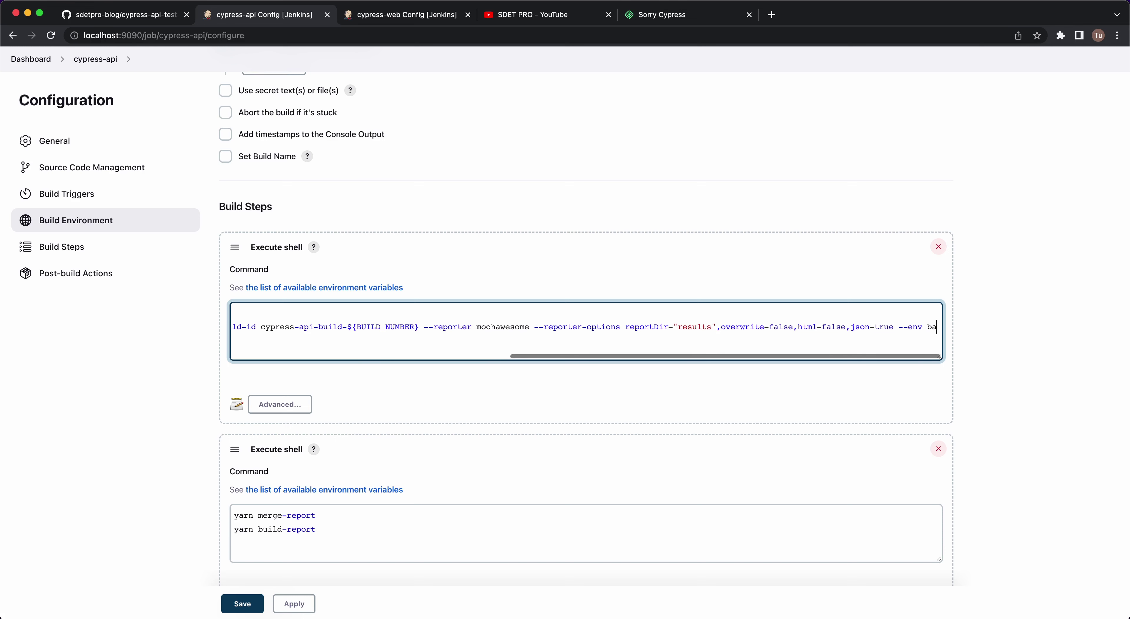
{"action": "type", "text": "seUrl="}
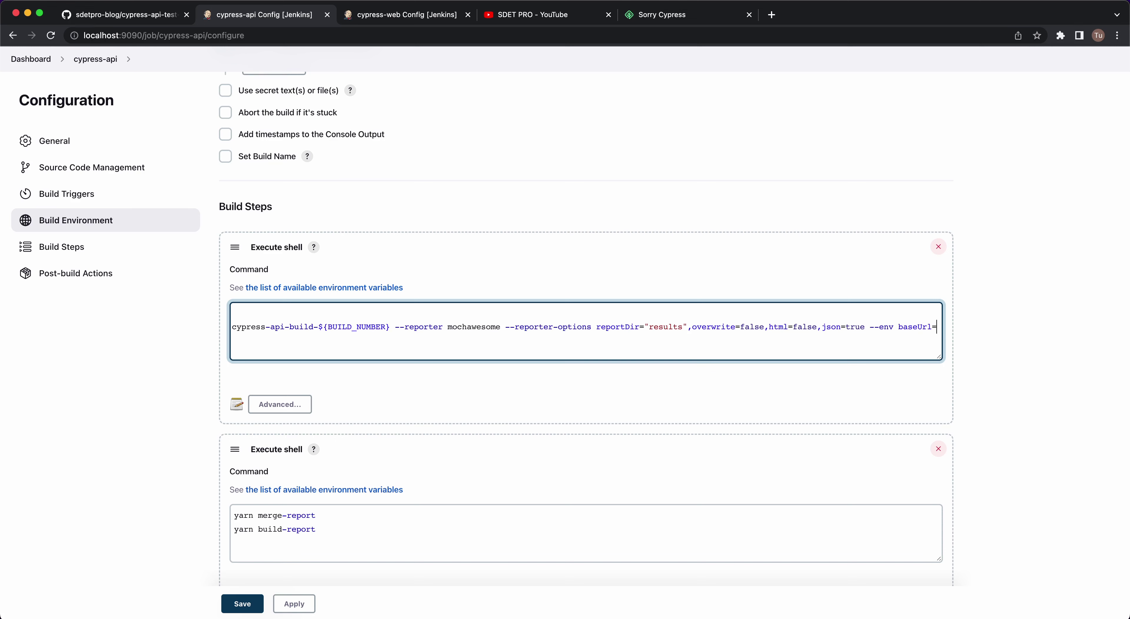
{"action": "type", "text": "${}"}
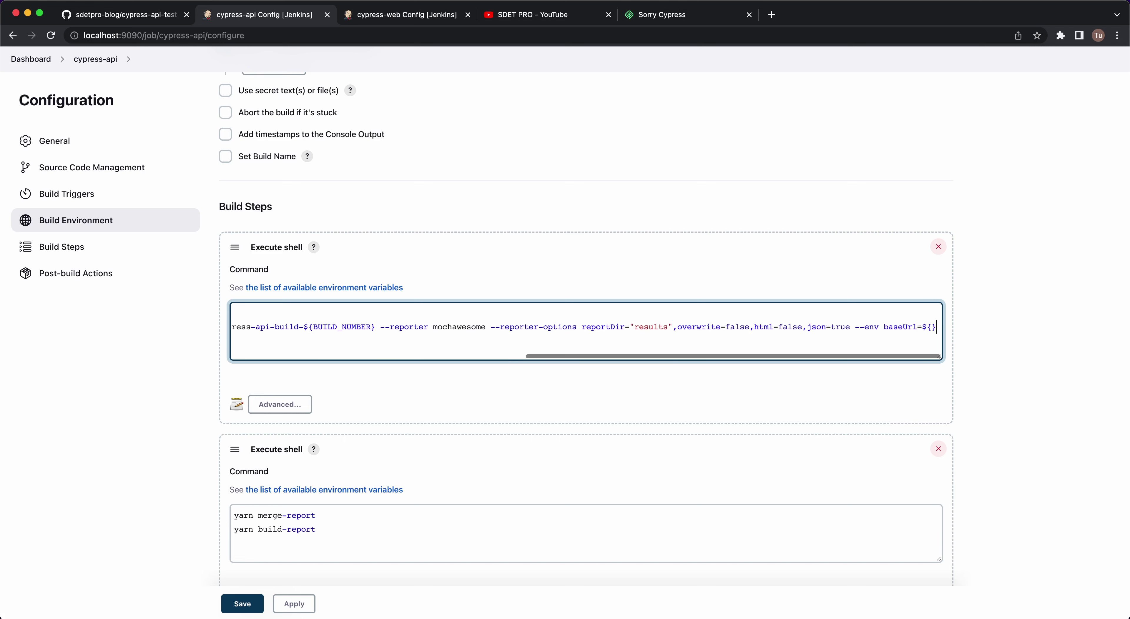
{"action": "type", "text": "baseUrl"}
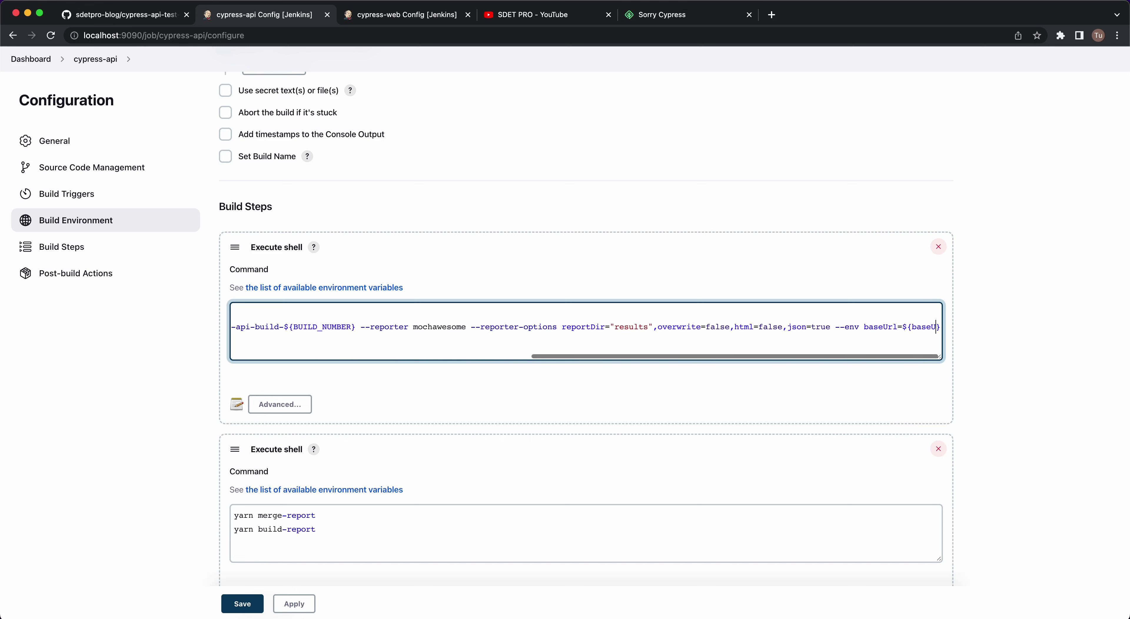
{"action": "left_click_drag", "start_coordinate": [492, 326], "coordinate": [202, 322]}
{"action": "left_click", "coordinate": [241, 604]}
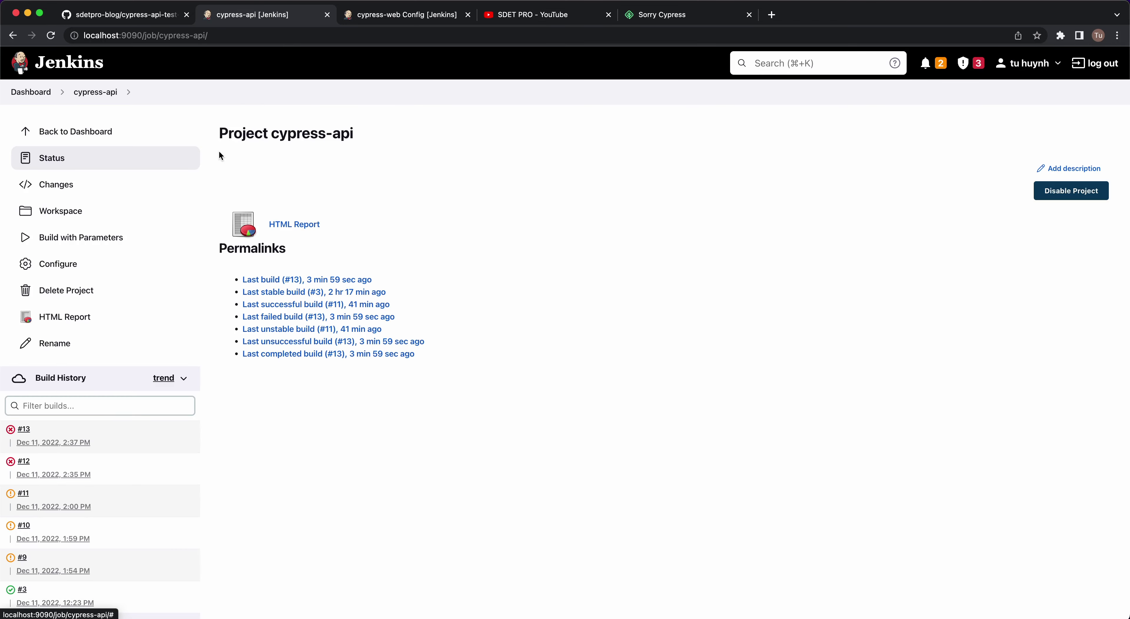
Start a cypress-api build with the default baseUrl parameter and open the running build's console output
{"action": "left_click", "coordinate": [88, 241]}
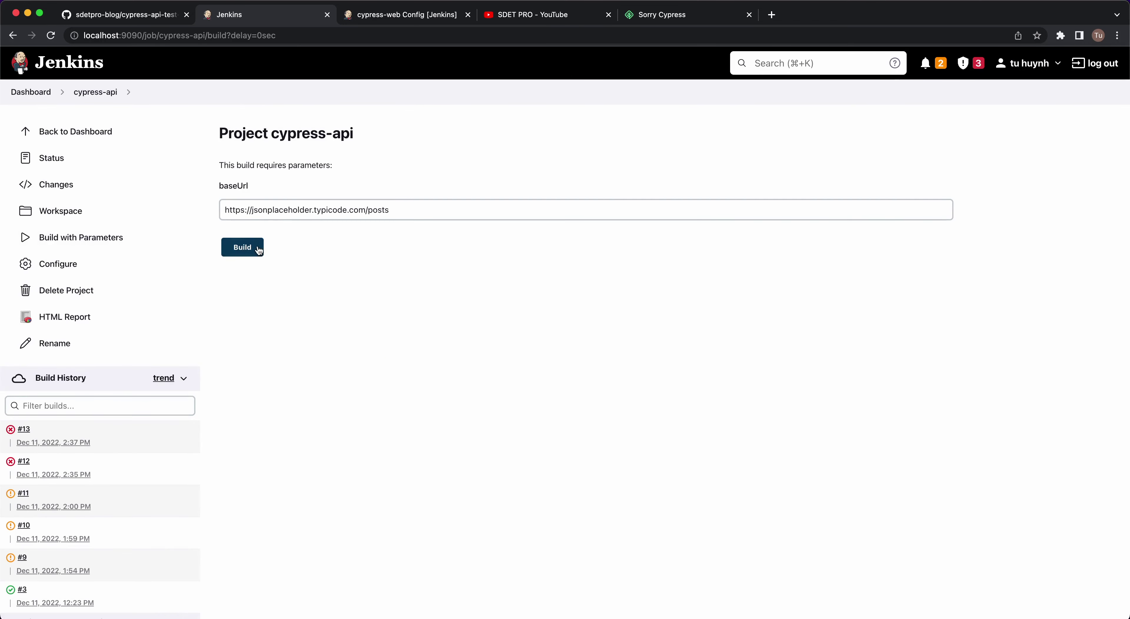
{"action": "left_click", "coordinate": [257, 249]}
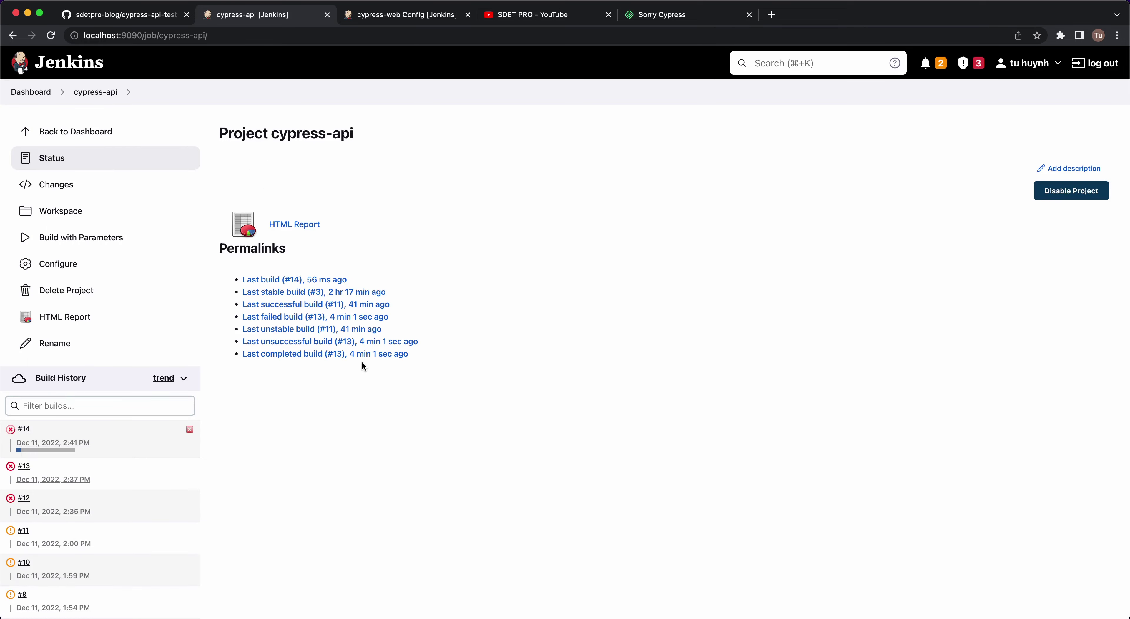
{"action": "left_click", "coordinate": [59, 452]}
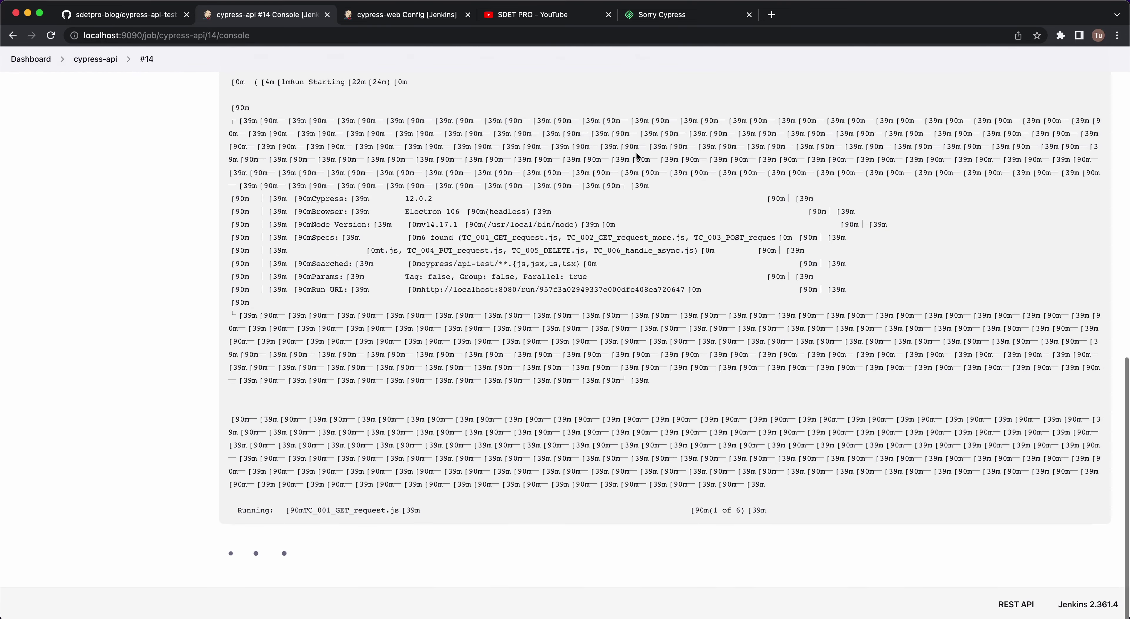
In Sorry Cypress, open cypress-api-build-14 from the recent builds and inspect the GET request test result of TC 002 GET request more
{"action": "left_click", "coordinate": [663, 15]}
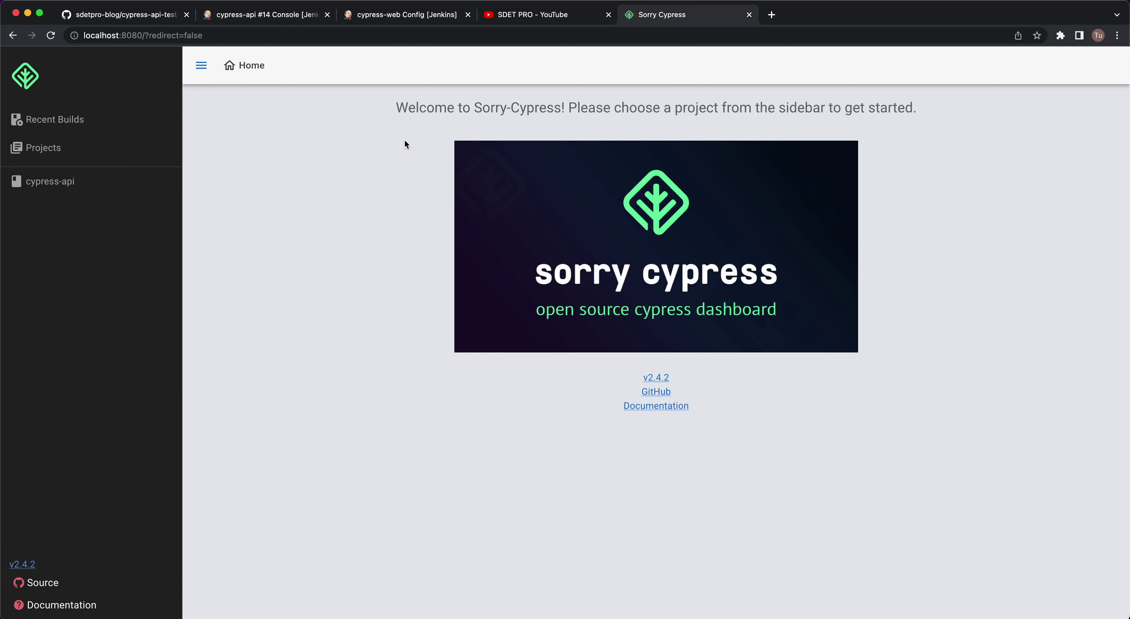
{"action": "left_click", "coordinate": [68, 121]}
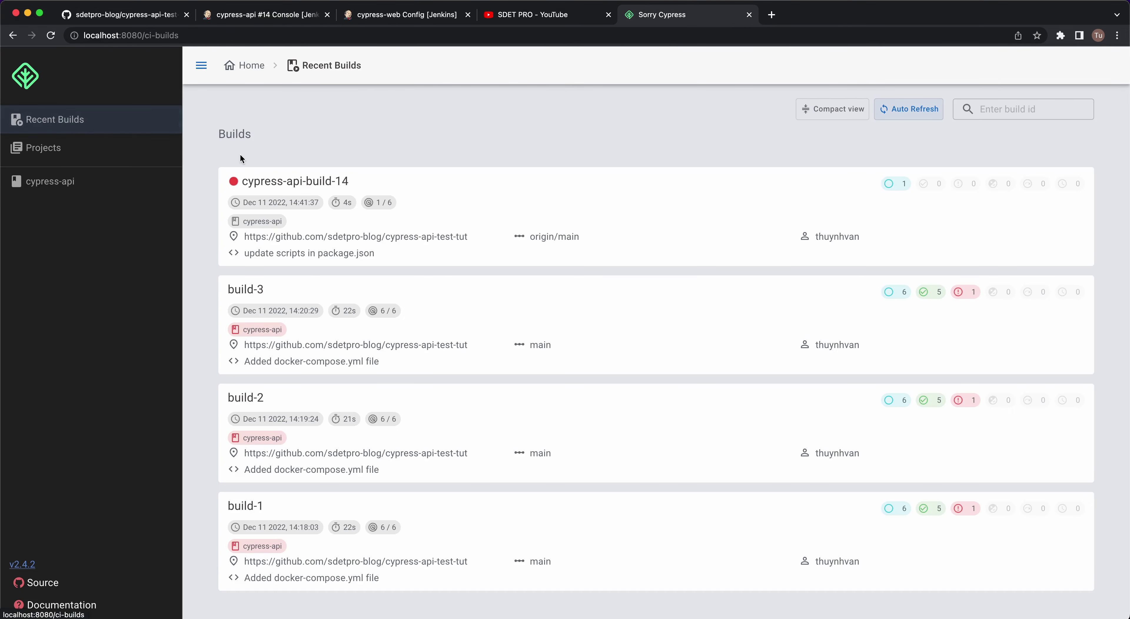
{"action": "left_click", "coordinate": [302, 181]}
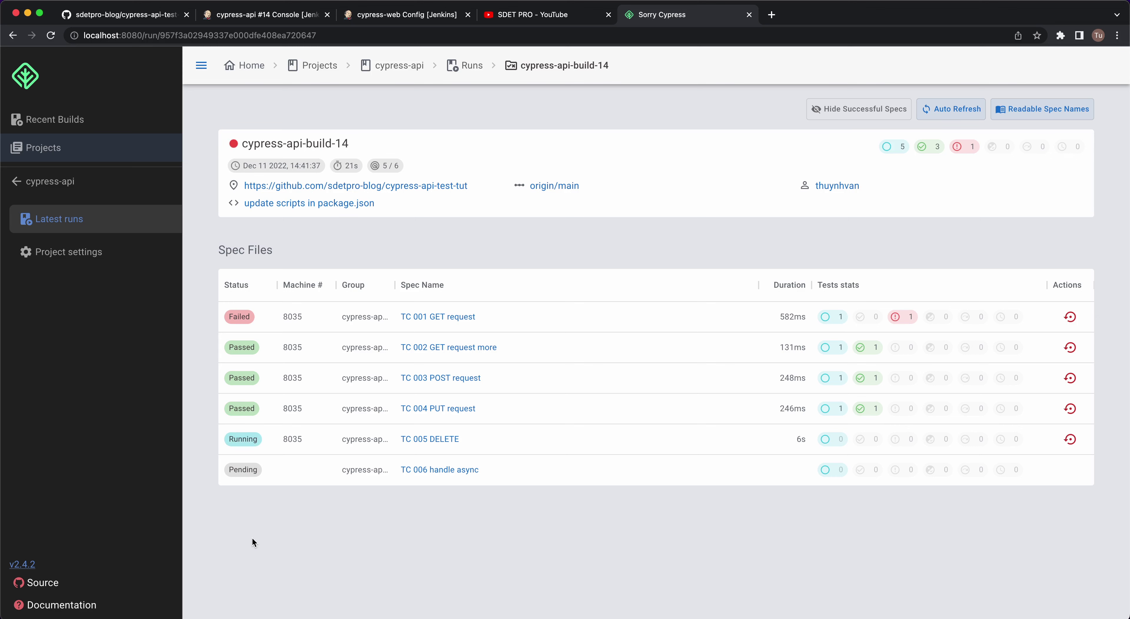
{"action": "left_click", "coordinate": [486, 346]}
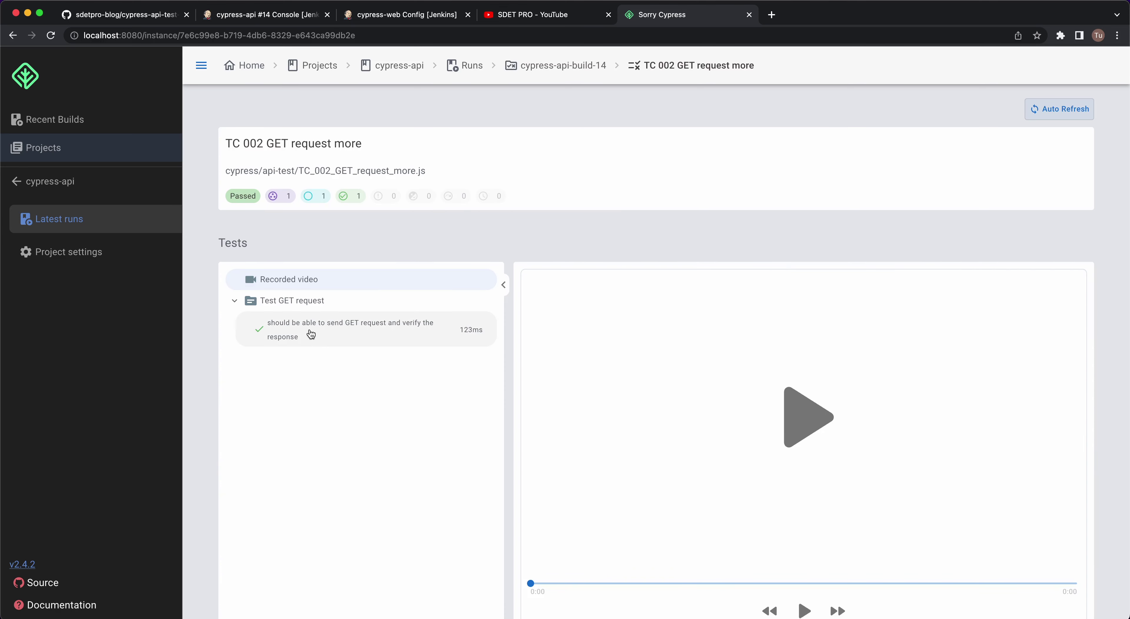
{"action": "left_click", "coordinate": [289, 335]}
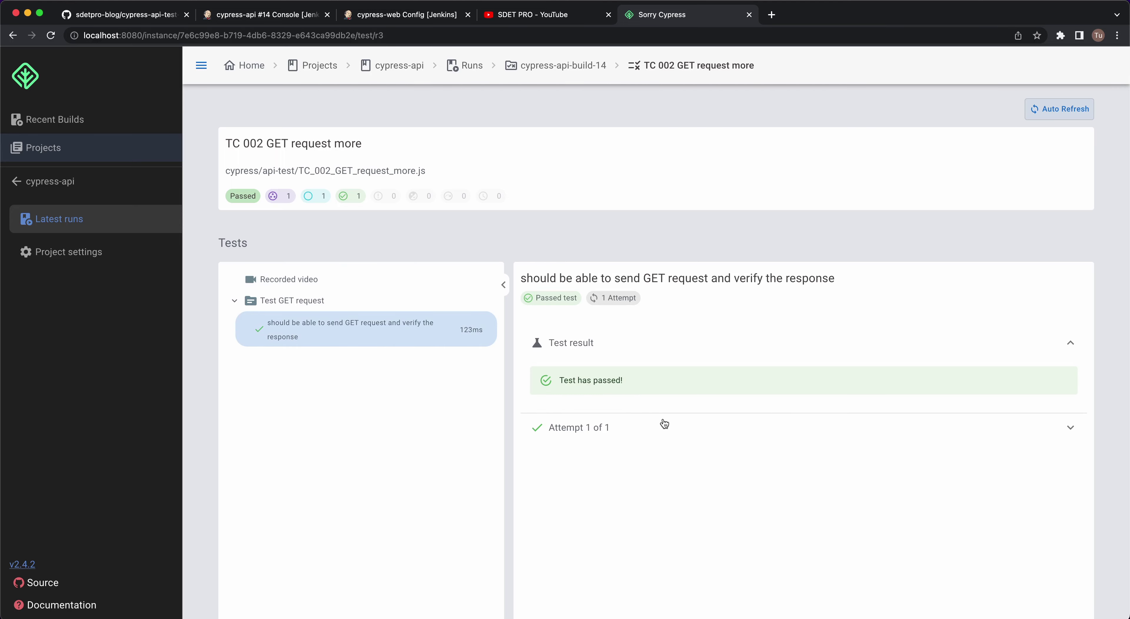
Expand the test's Attempt 1 of 1 result, review the project's latest runs and reopen cypress-api-build-14
{"action": "left_click", "coordinate": [898, 431]}
{"action": "scroll", "coordinate": [895, 431], "scroll_direction": "down", "scroll_amount": 1}
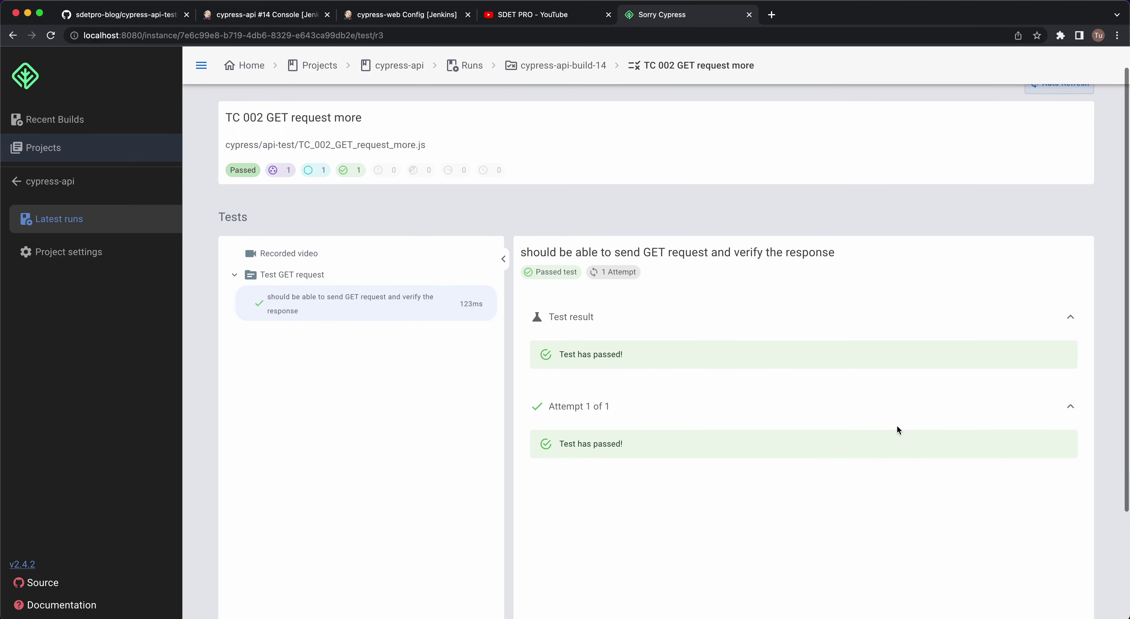
{"action": "scroll", "coordinate": [911, 360], "scroll_direction": "up", "scroll_amount": 1}
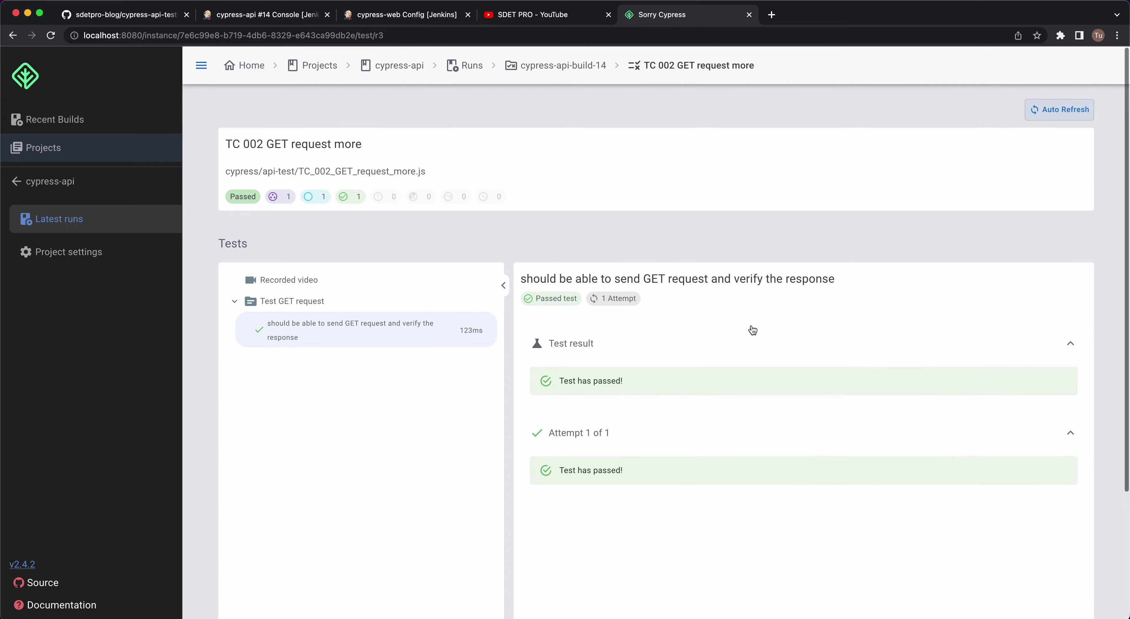
{"action": "left_click", "coordinate": [563, 66]}
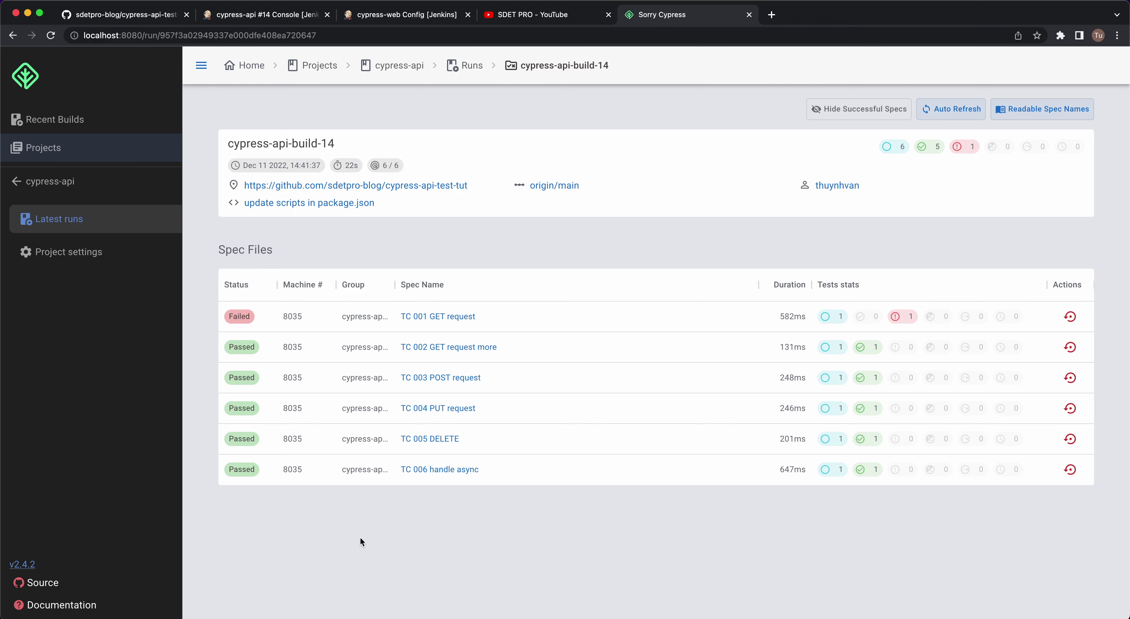
{"action": "left_click", "coordinate": [472, 66]}
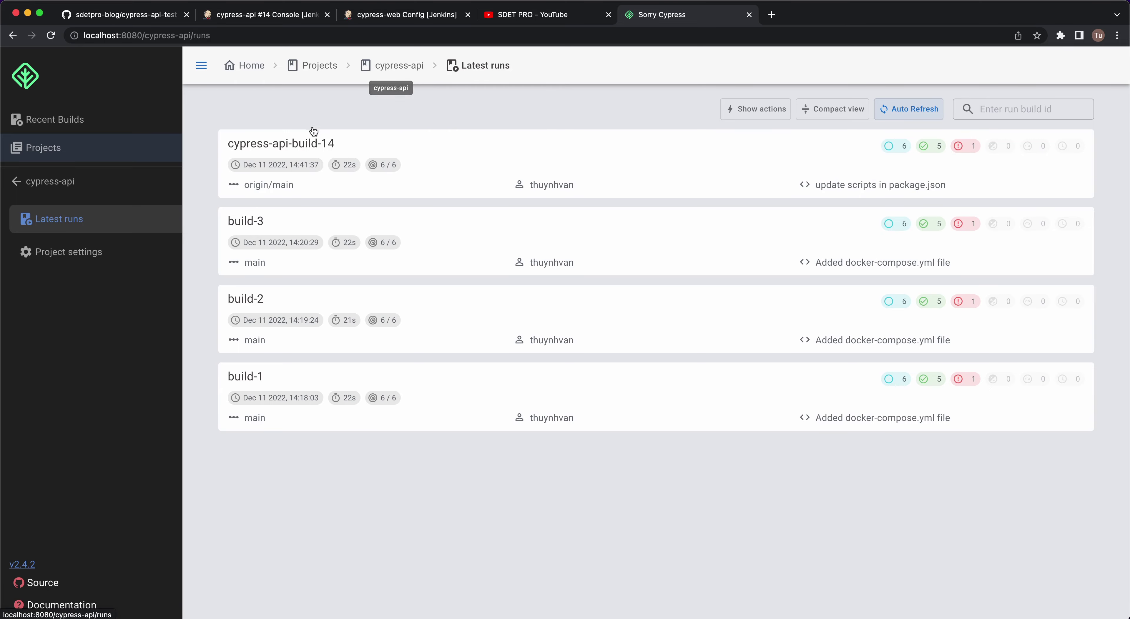
{"action": "left_click", "coordinate": [312, 143]}
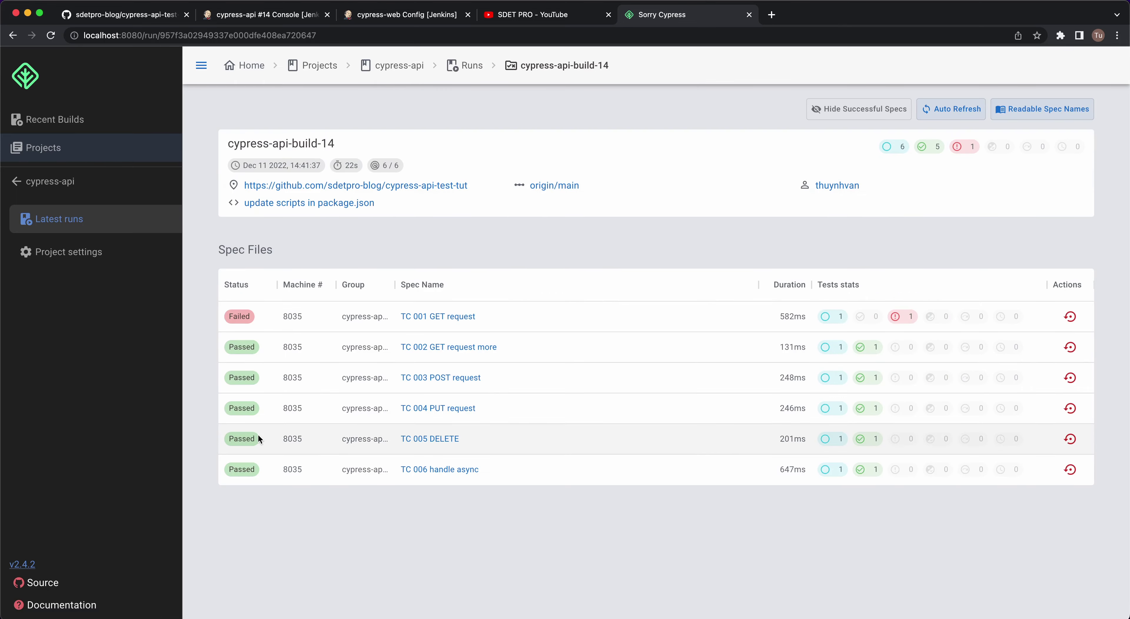
Close the cypress-web configuration page and review the HTML Report of cypress-api build #14 in Jenkins
{"action": "left_click", "coordinate": [404, 17]}
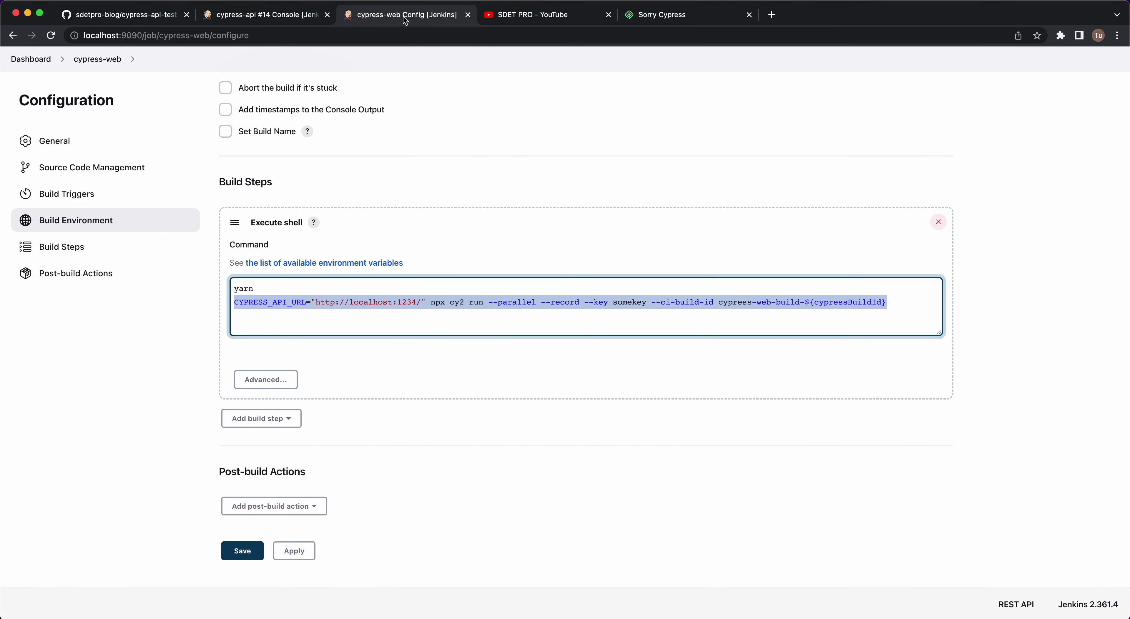
{"action": "left_click", "coordinate": [297, 24]}
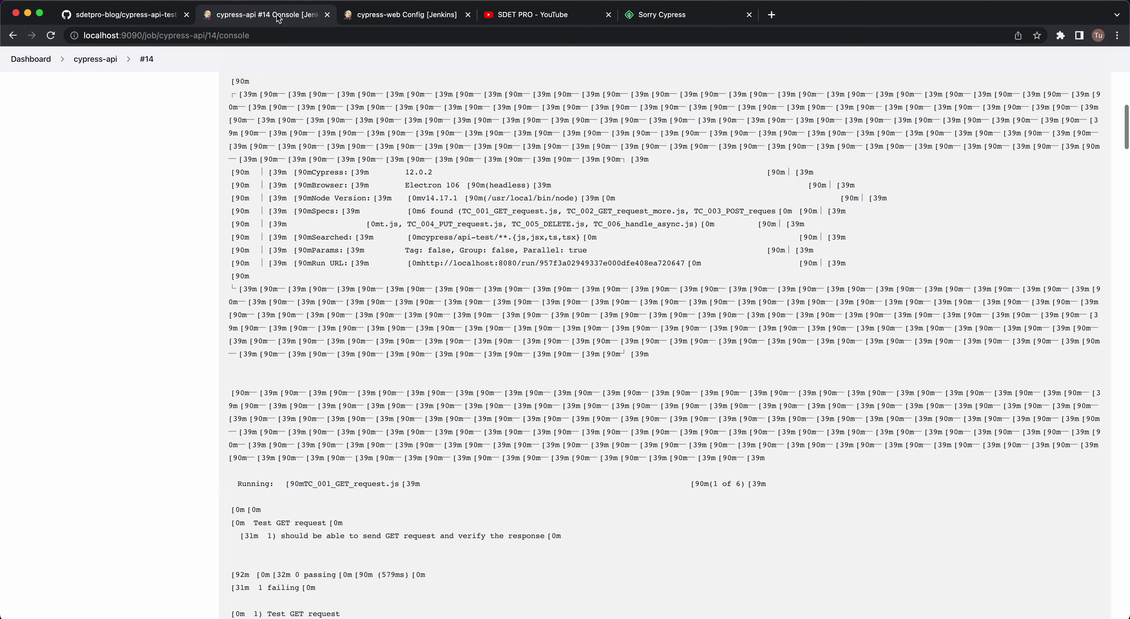
{"action": "left_click", "coordinate": [468, 14]}
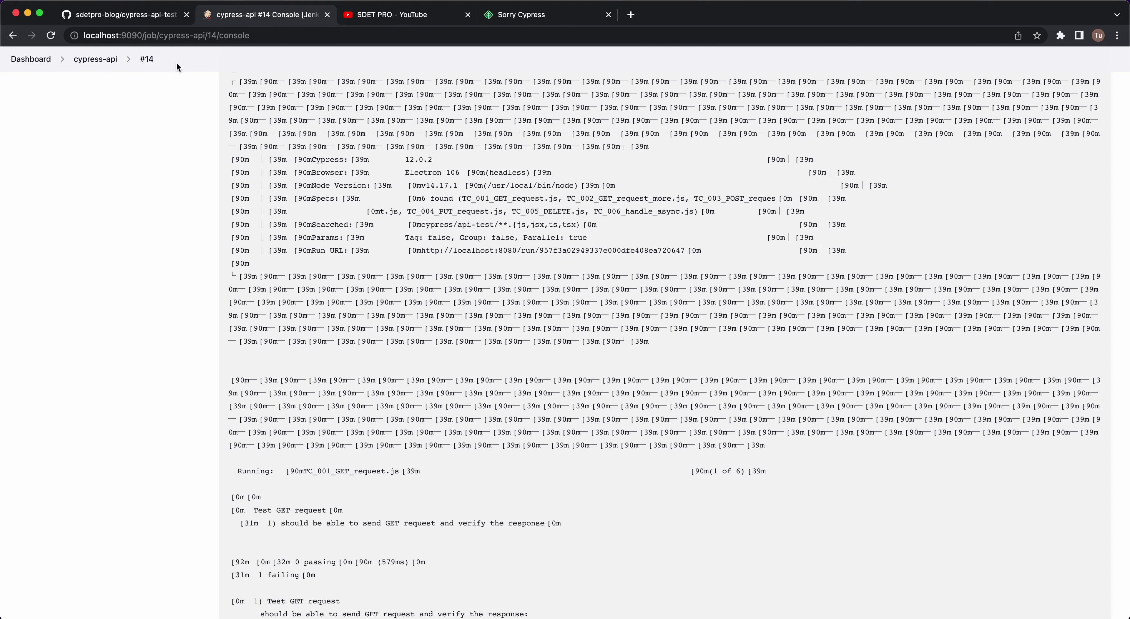
{"action": "left_click", "coordinate": [148, 59]}
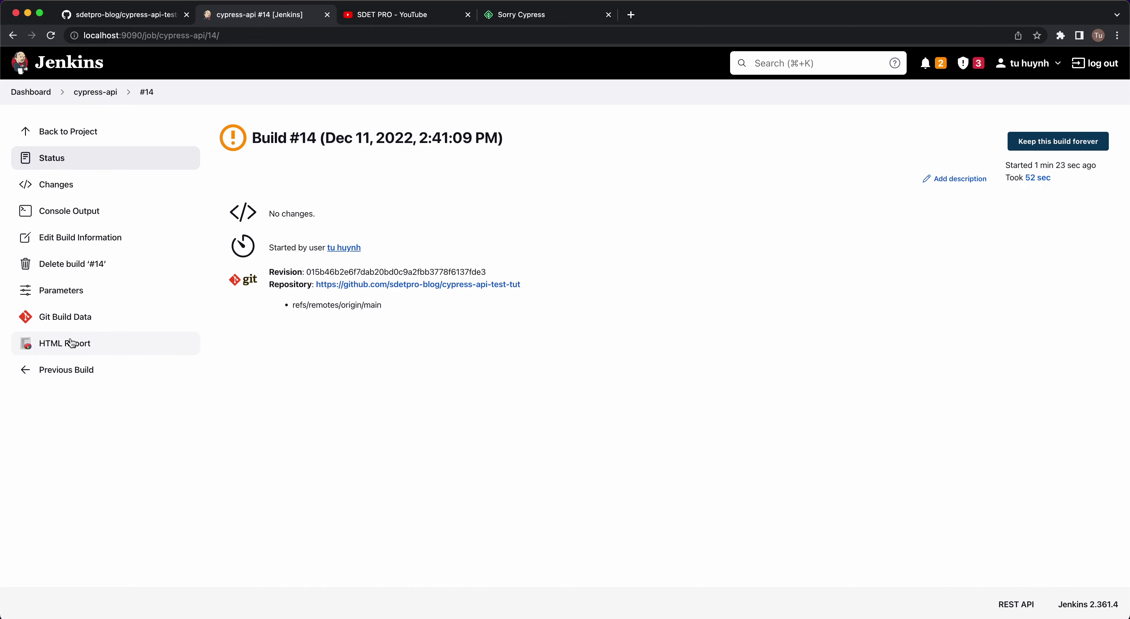
{"action": "left_click", "coordinate": [88, 343]}
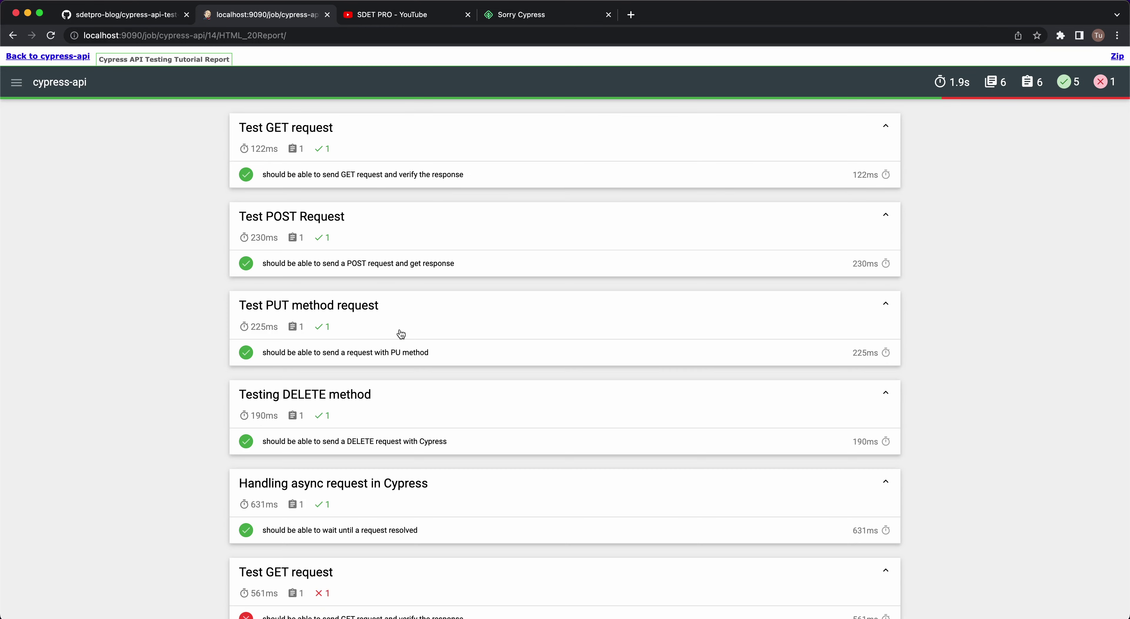
{"action": "scroll", "coordinate": [401, 335], "scroll_direction": "down", "scroll_amount": 3}
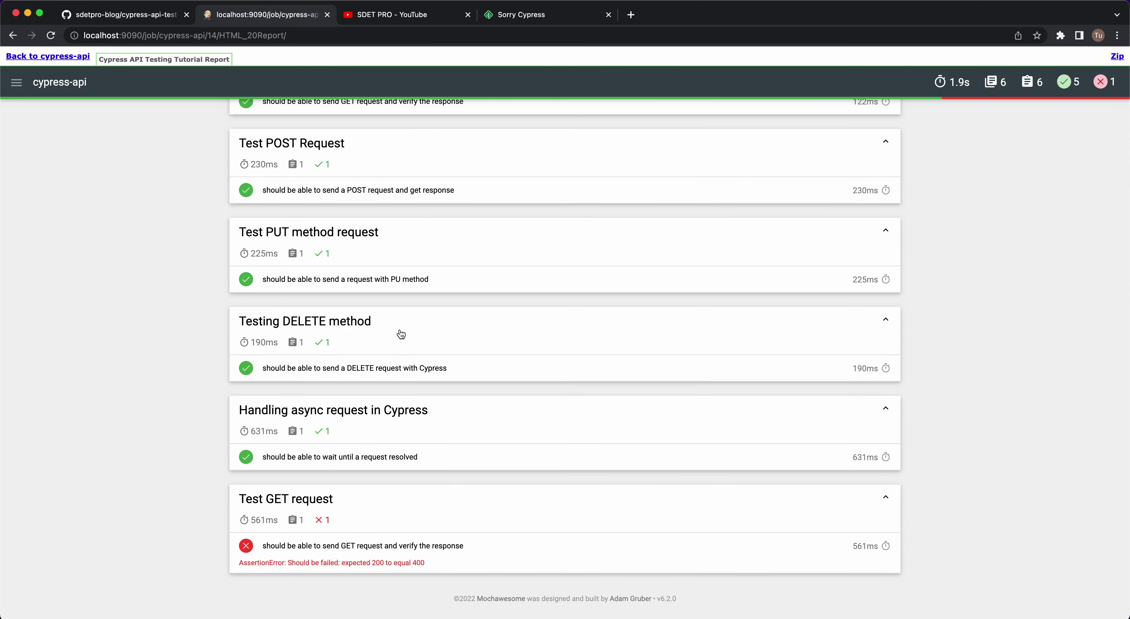
{"action": "scroll", "coordinate": [401, 334], "scroll_direction": "up", "scroll_amount": 3}
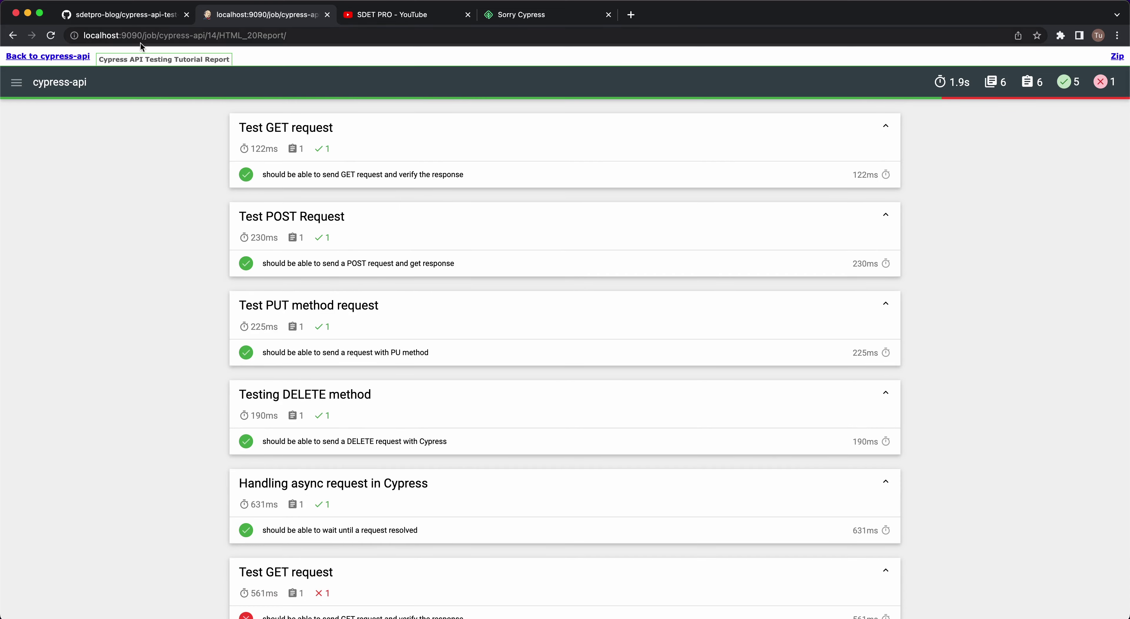
Leave the HTML report and return through build #14 and the cypress-api project to the Jenkins dashboard
{"action": "left_click_drag", "start_coordinate": [430, 35], "coordinate": [379, 44]}
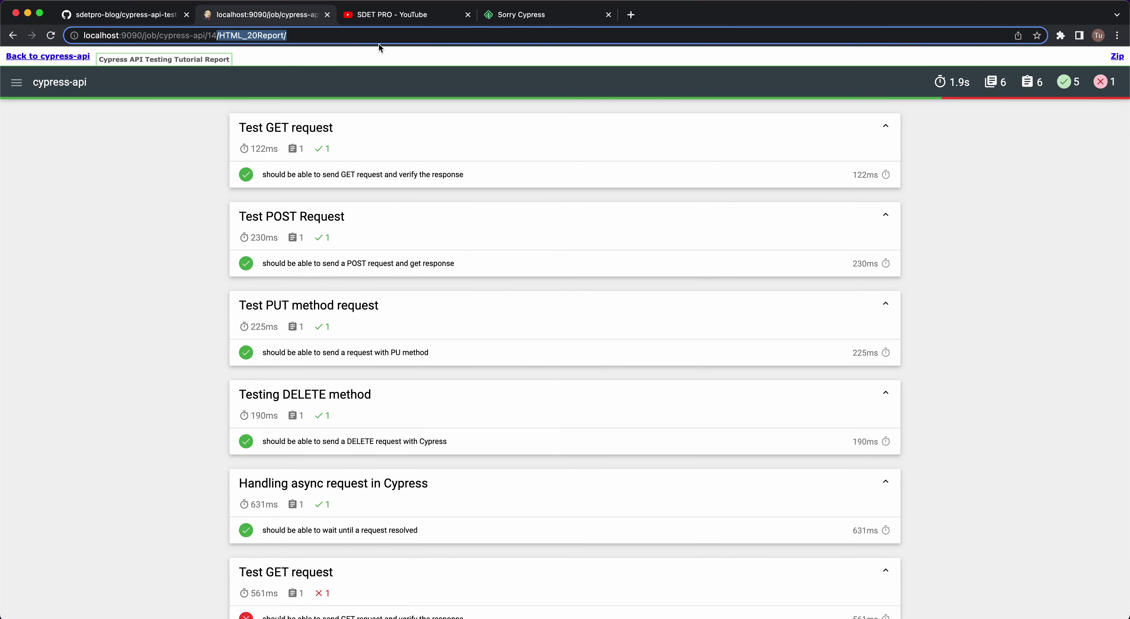
{"action": "key", "text": "BackSpace"}
{"action": "key", "text": "Return"}
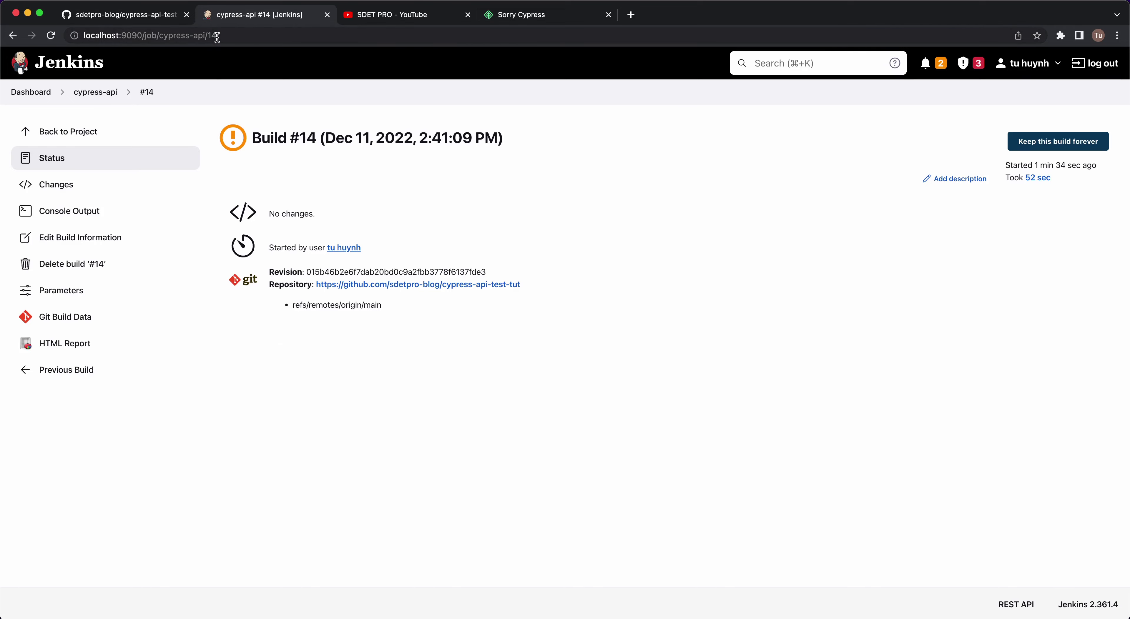
{"action": "left_click", "coordinate": [229, 37]}
{"action": "key", "text": "Return"}
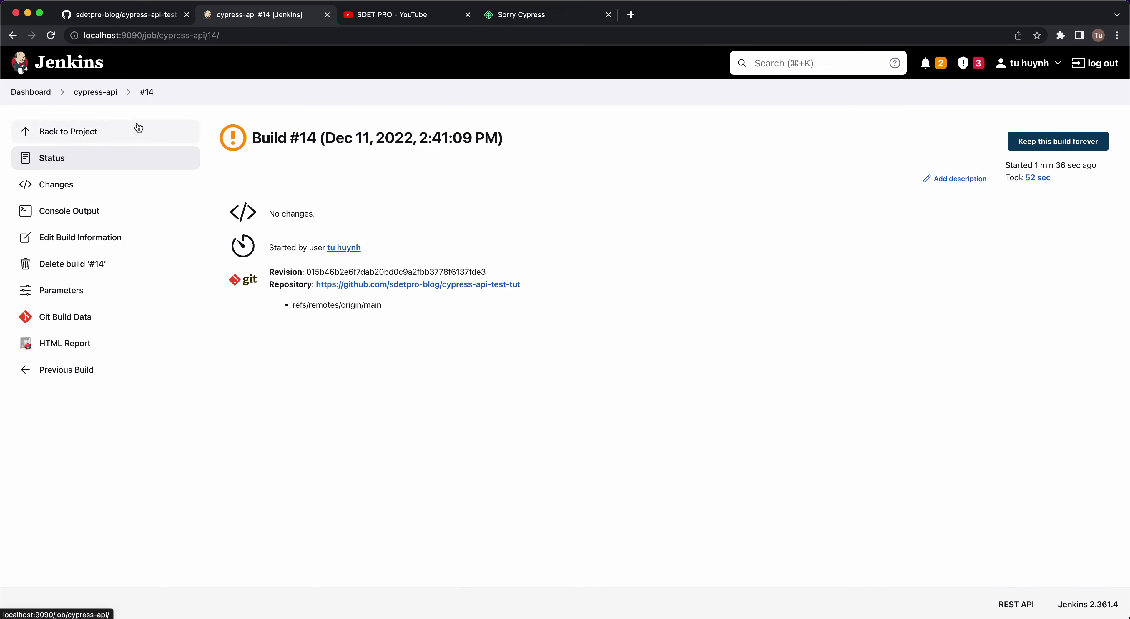
{"action": "left_click", "coordinate": [110, 101]}
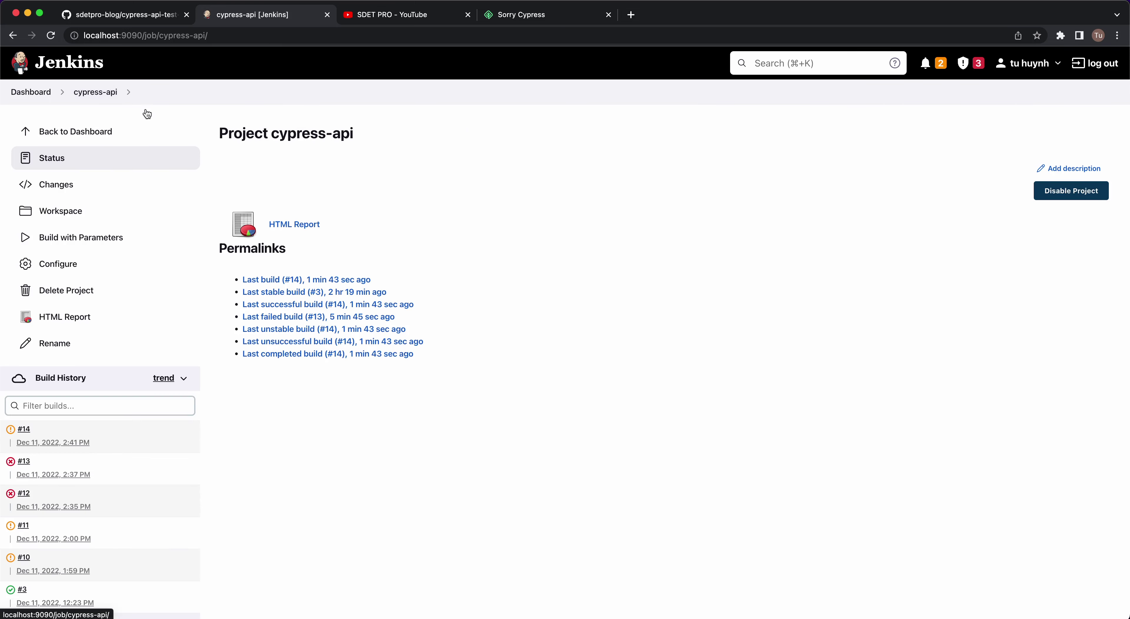
{"action": "left_click", "coordinate": [44, 98]}
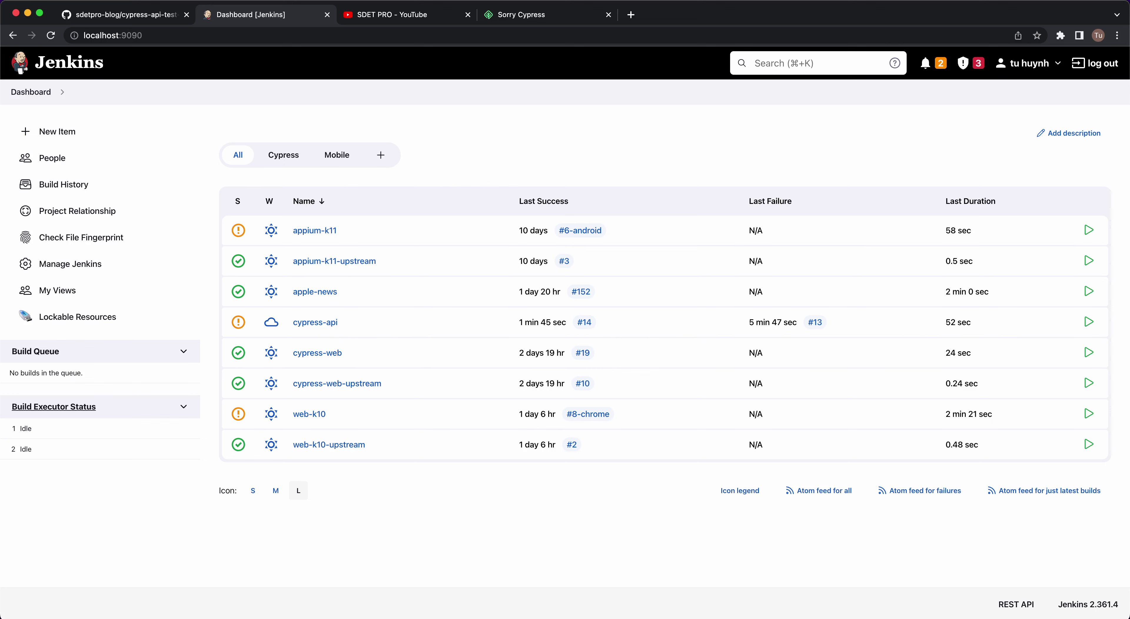
Search the installed plugins in the Jenkins Plugin Manager for Conditional BuildStep
{"action": "key", "text": "super+Tab"}
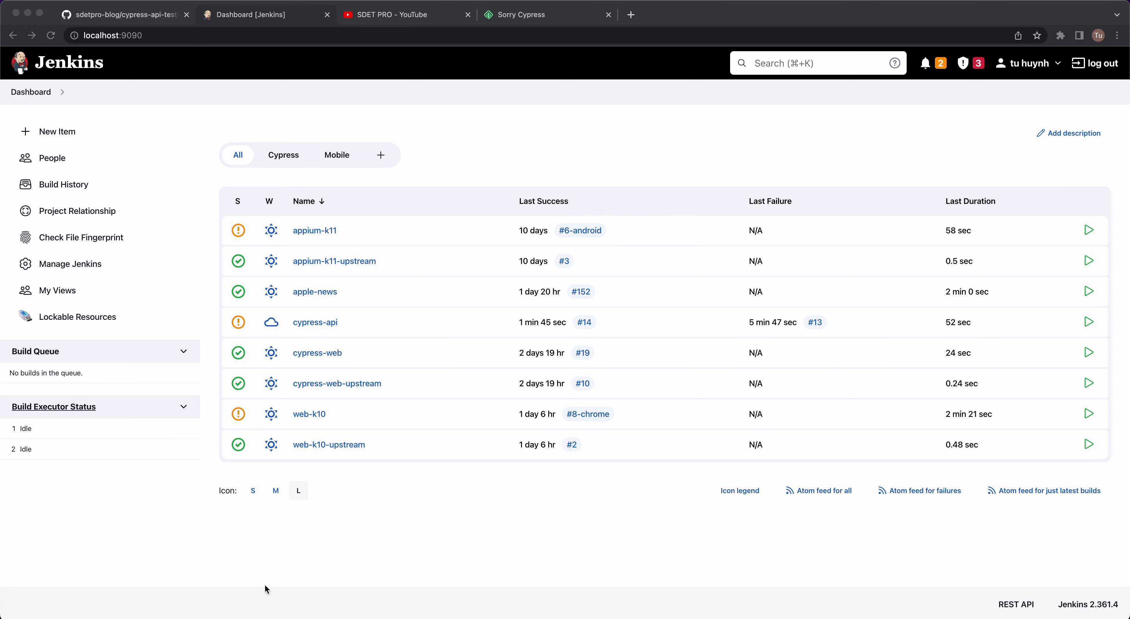
{"action": "left_click", "coordinate": [159, 546]}
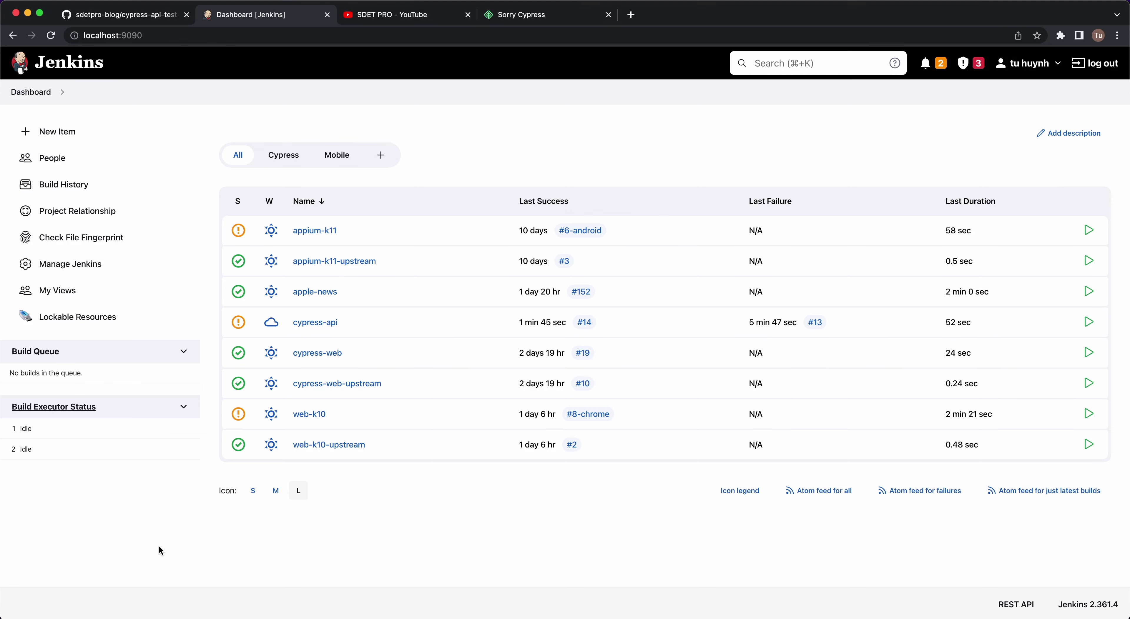
{"action": "left_click", "coordinate": [71, 266]}
{"action": "scroll", "coordinate": [584, 421], "scroll_direction": "down", "scroll_amount": 10}
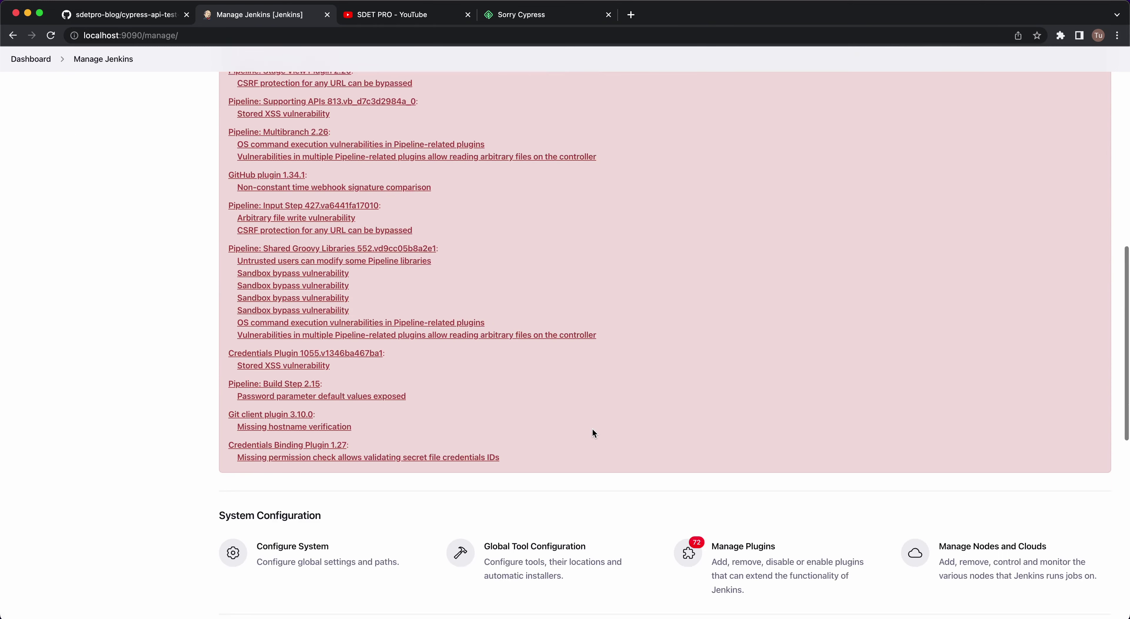
{"action": "scroll", "coordinate": [592, 433], "scroll_direction": "down", "scroll_amount": 5}
{"action": "left_click", "coordinate": [675, 328]}
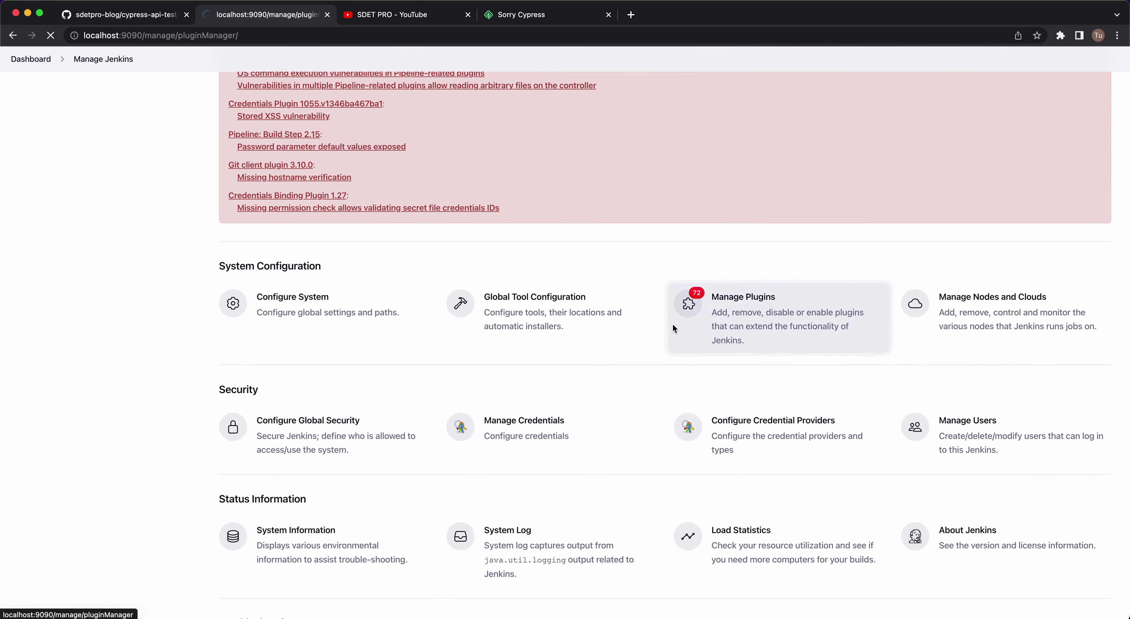
{"action": "left_click", "coordinate": [307, 179]}
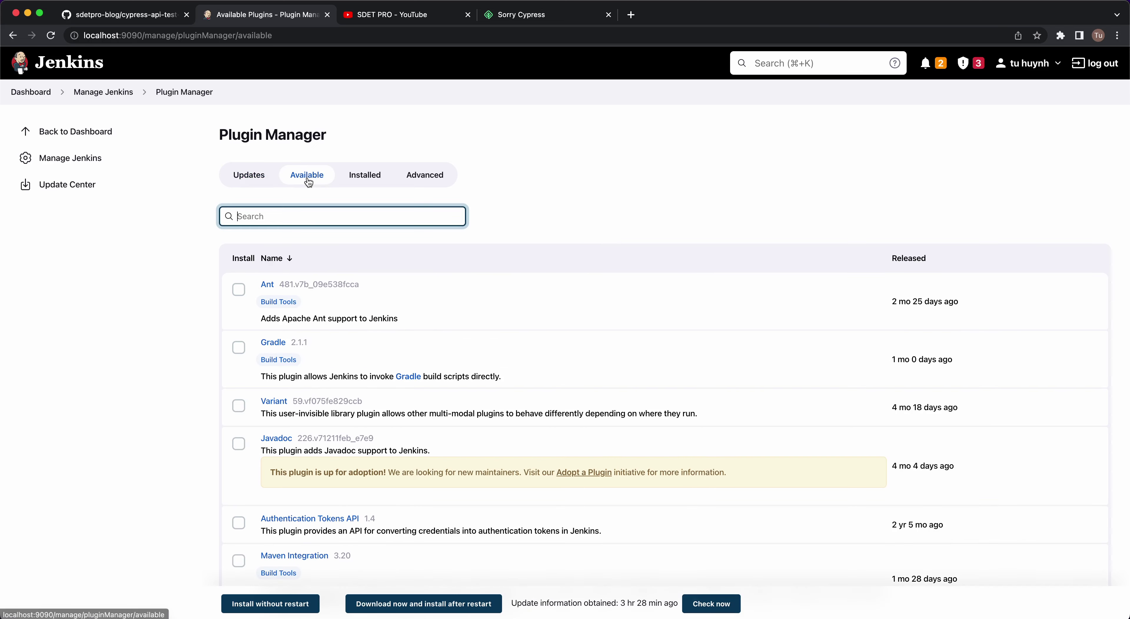
{"action": "left_click", "coordinate": [371, 175]}
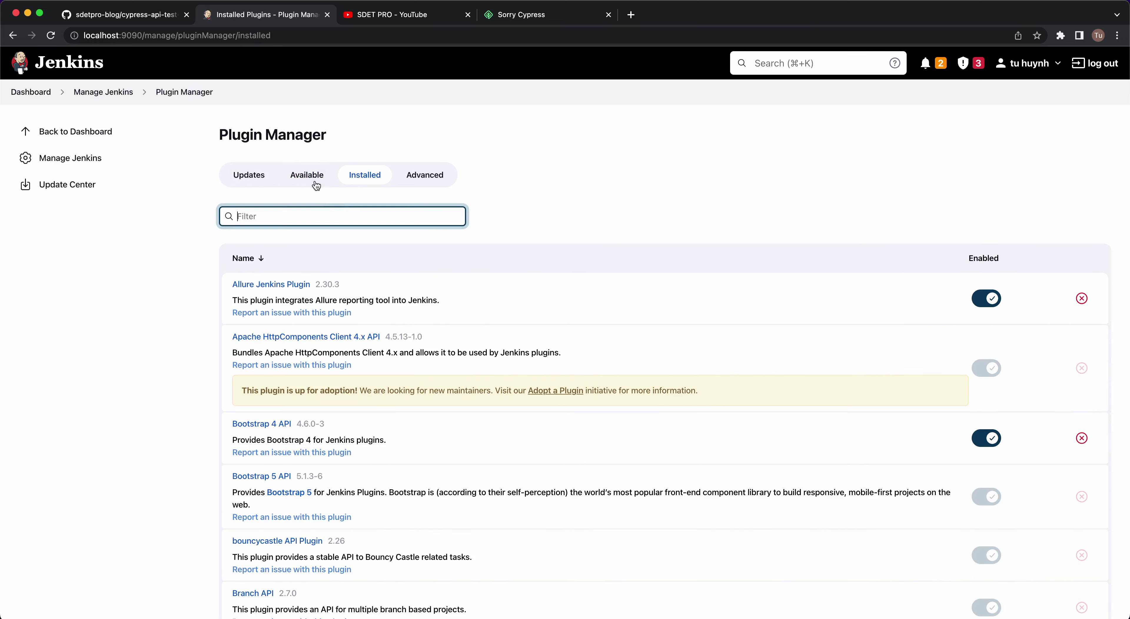
{"action": "type", "text": "Conditional BuildStep"}
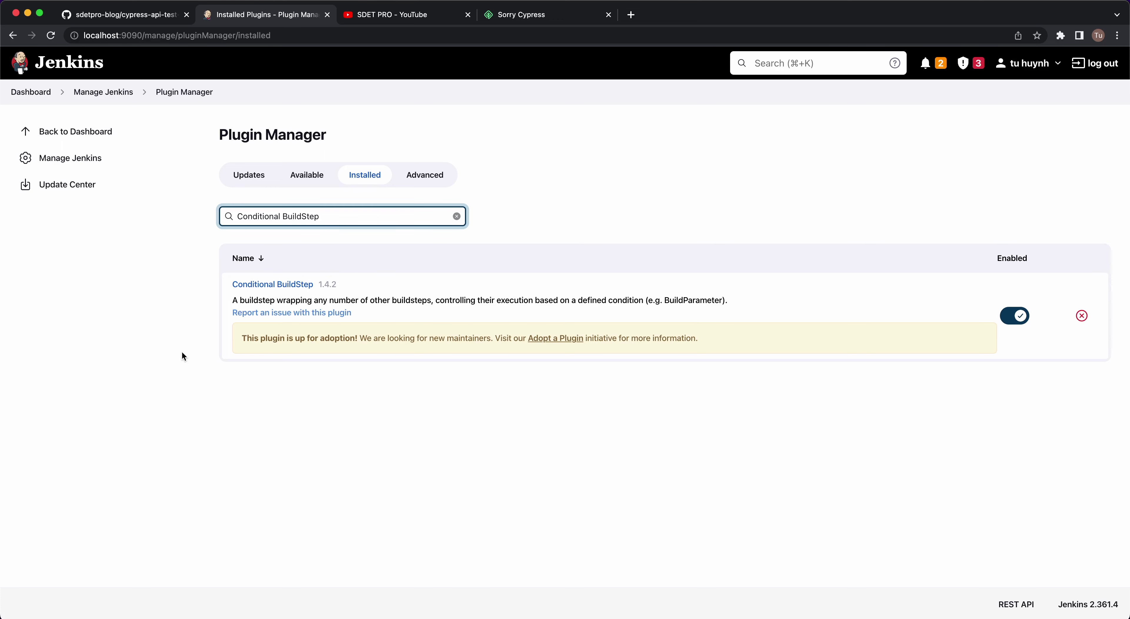
Open the configuration of the cypress-api job from the Jenkins dashboard
{"action": "left_click", "coordinate": [31, 91]}
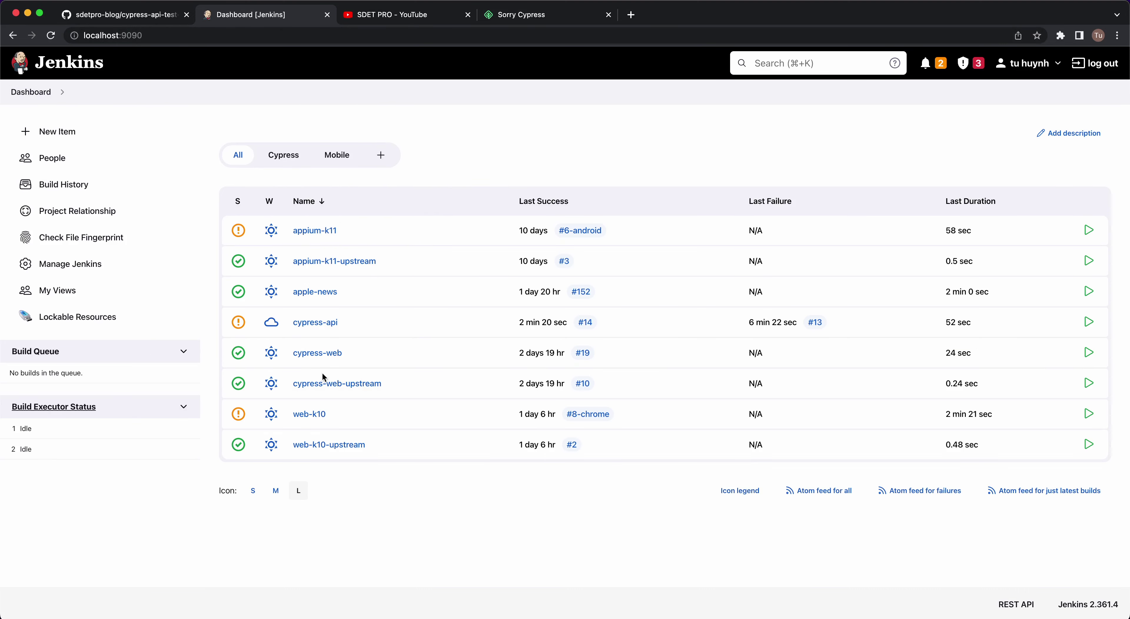
{"action": "left_click", "coordinate": [316, 324]}
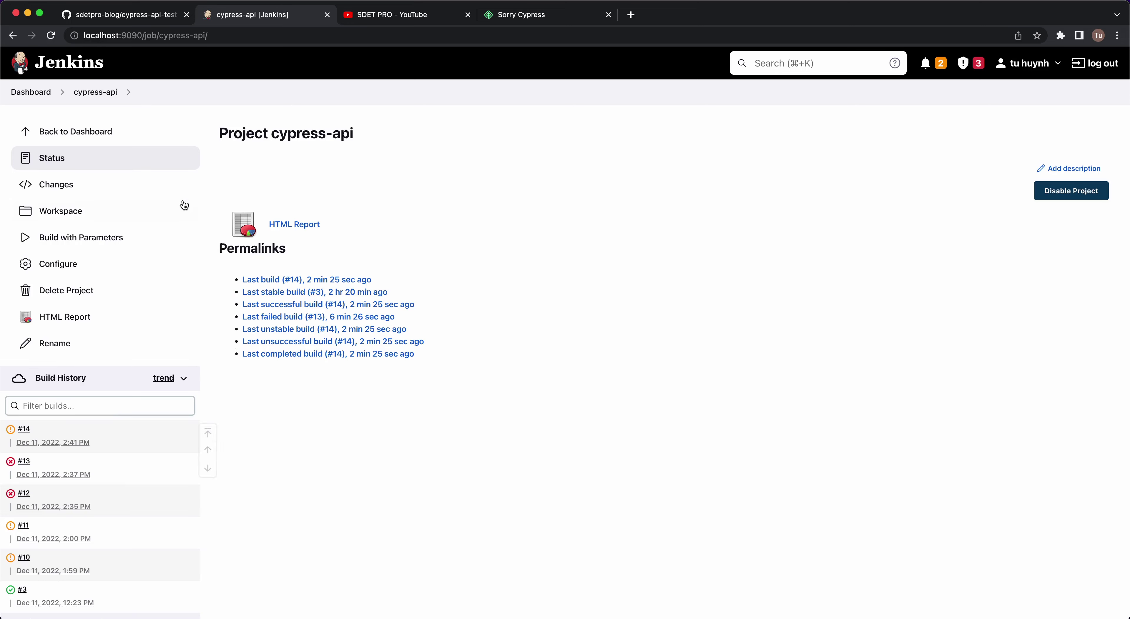
{"action": "left_click", "coordinate": [52, 262]}
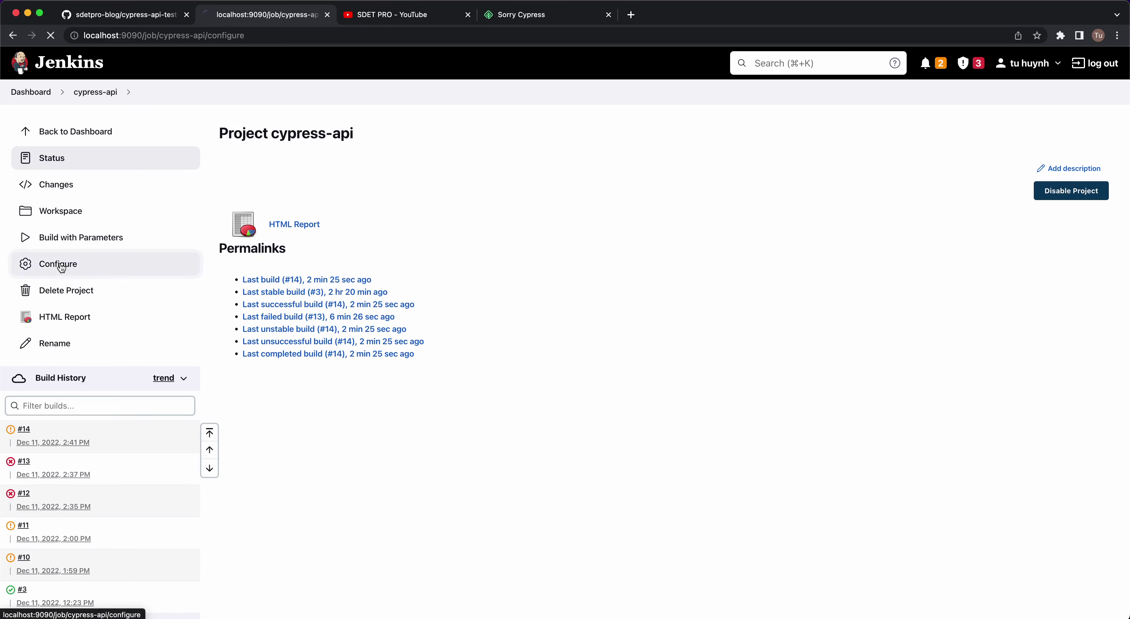
Add a second string parameter named cypressBuildNum to the cypress-api job, below the baseUrl parameter
{"action": "scroll", "coordinate": [281, 271], "scroll_direction": "down", "scroll_amount": 5}
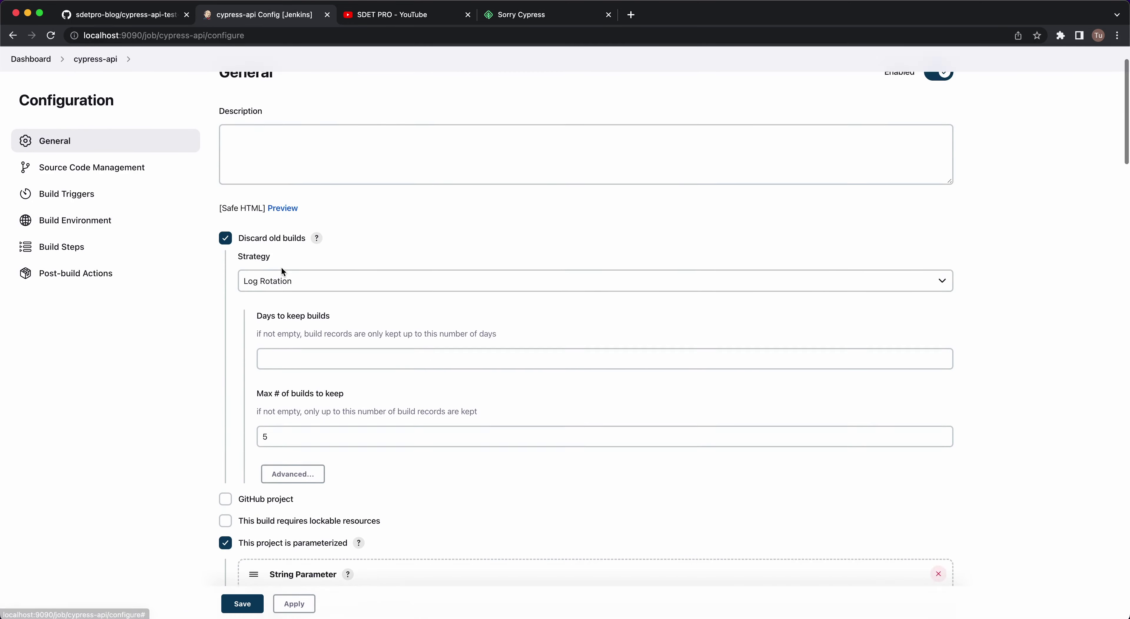
{"action": "scroll", "coordinate": [282, 271], "scroll_direction": "down", "scroll_amount": 5}
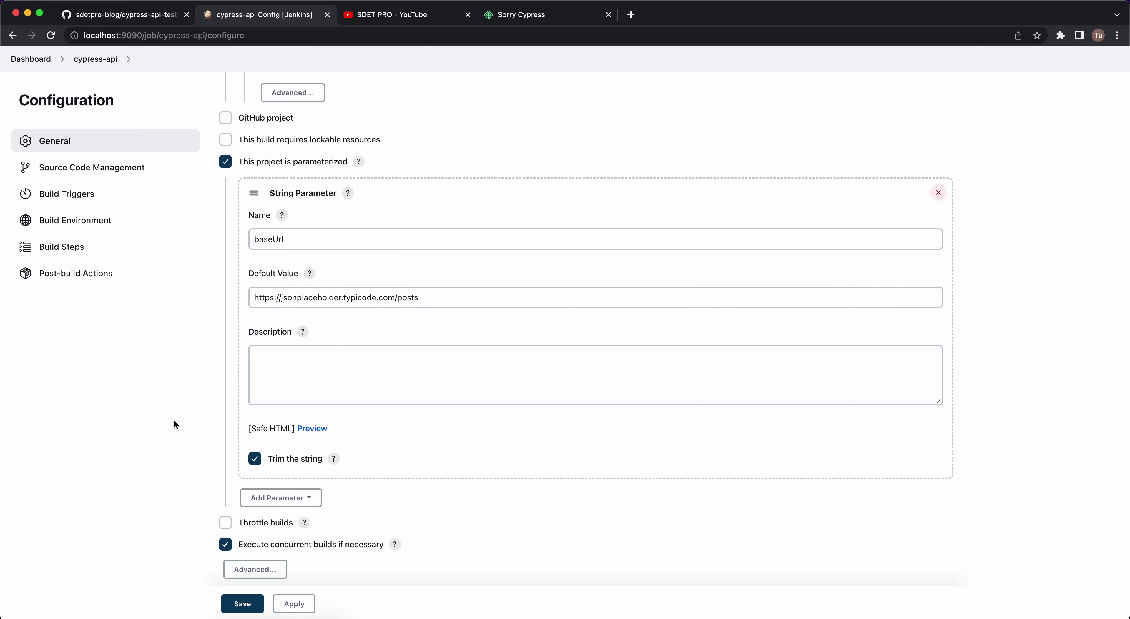
{"action": "scroll", "coordinate": [174, 420], "scroll_direction": "down", "scroll_amount": 5}
{"action": "left_click", "coordinate": [308, 346]}
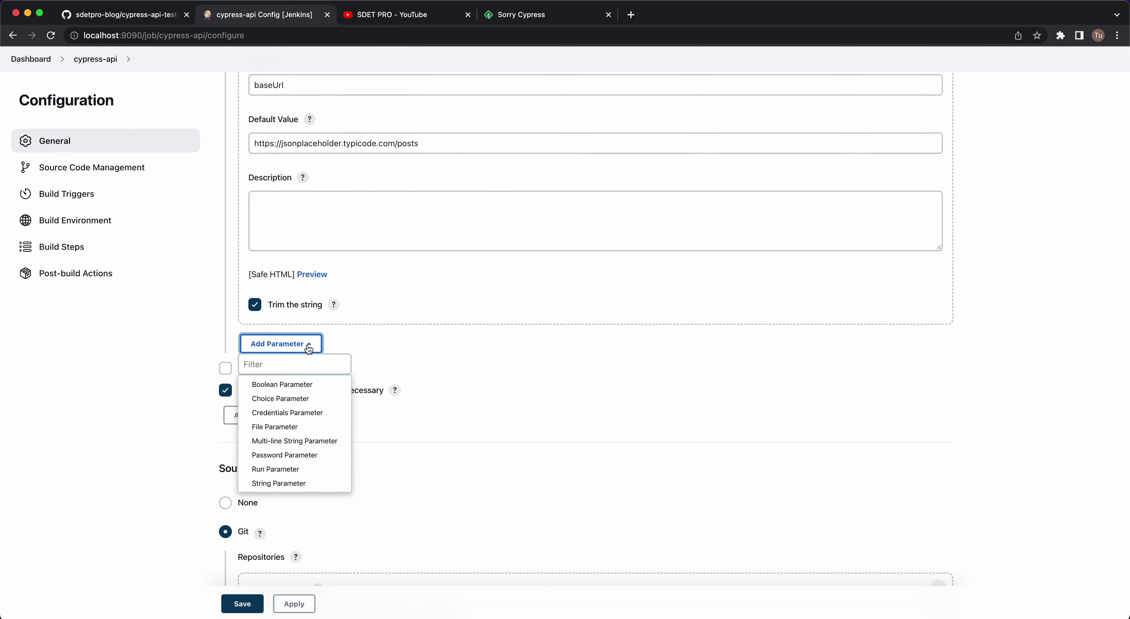
{"action": "left_click", "coordinate": [283, 483]}
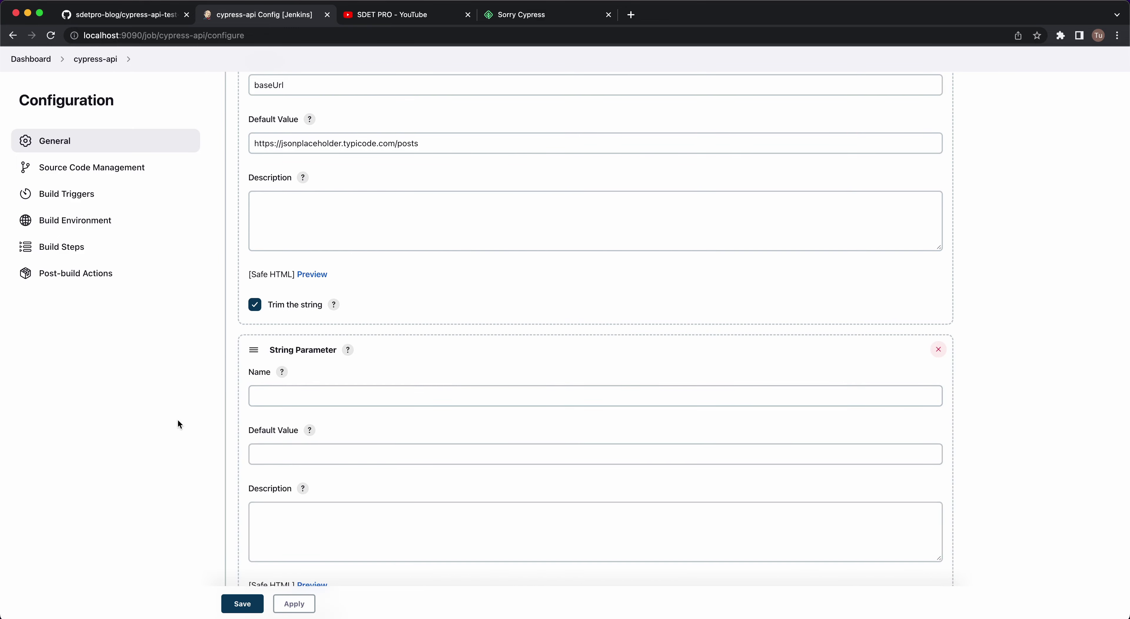
{"action": "left_click", "coordinate": [307, 453]}
{"action": "scroll", "coordinate": [307, 430], "scroll_direction": "down", "scroll_amount": 2}
{"action": "left_click", "coordinate": [308, 357]}
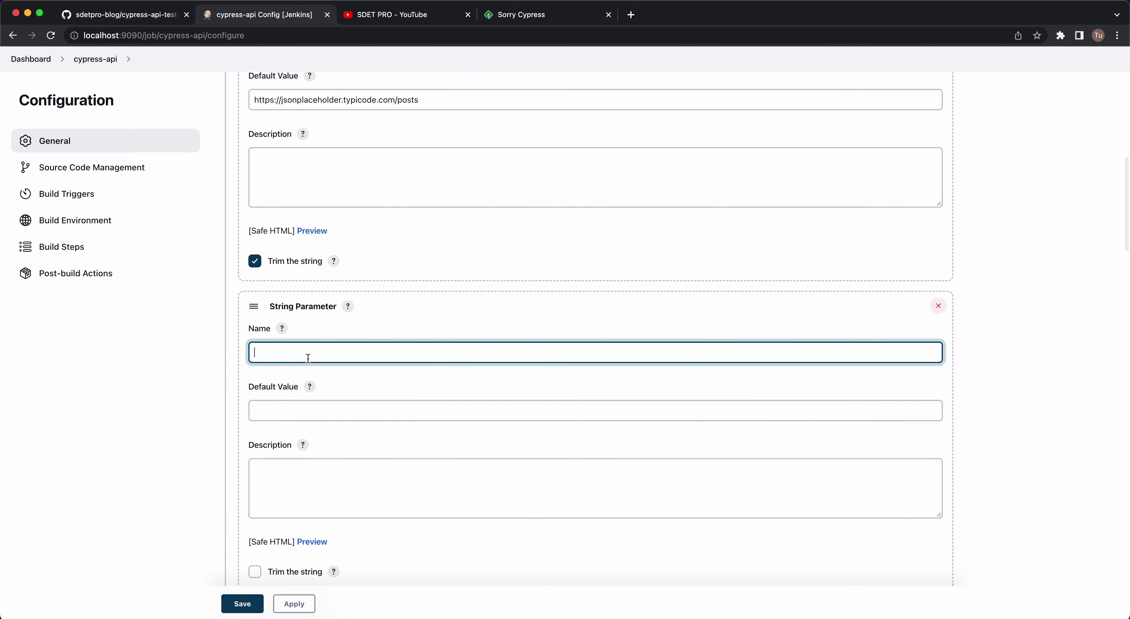
{"action": "type", "text": "cypressBuildNum"}
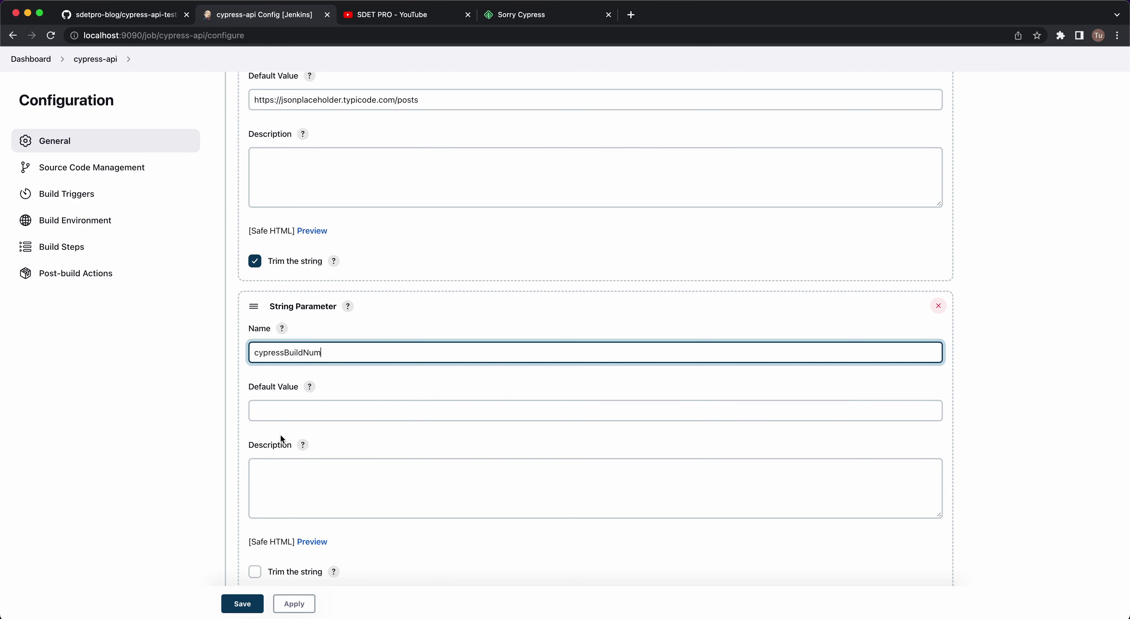
{"action": "scroll", "coordinate": [141, 449], "scroll_direction": "down", "scroll_amount": 3}
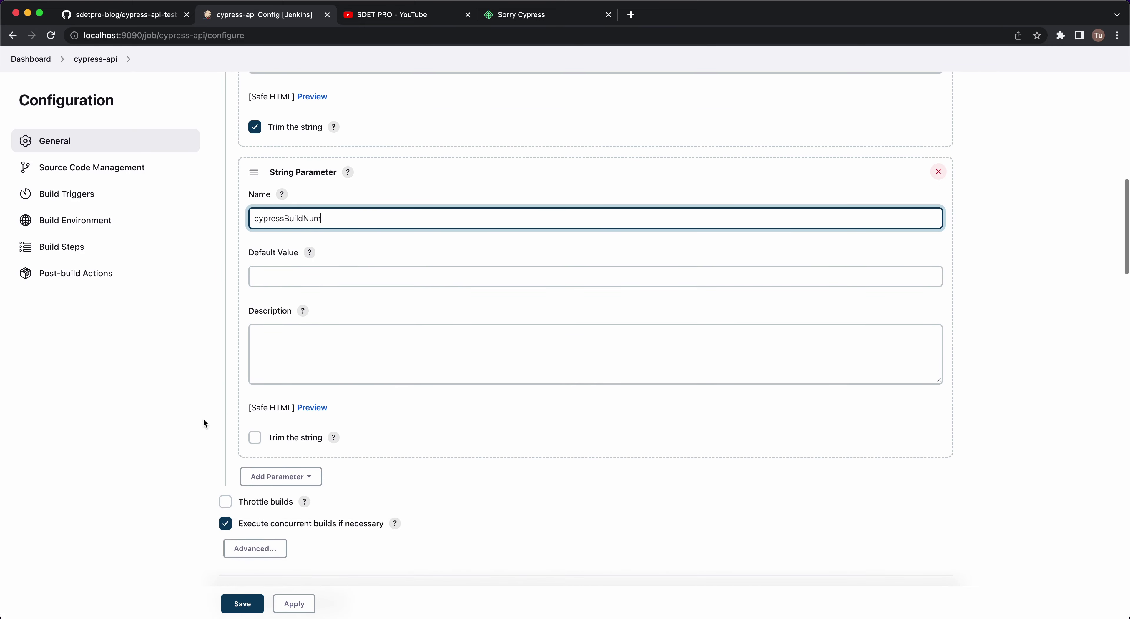
{"action": "left_click", "coordinate": [54, 449]}
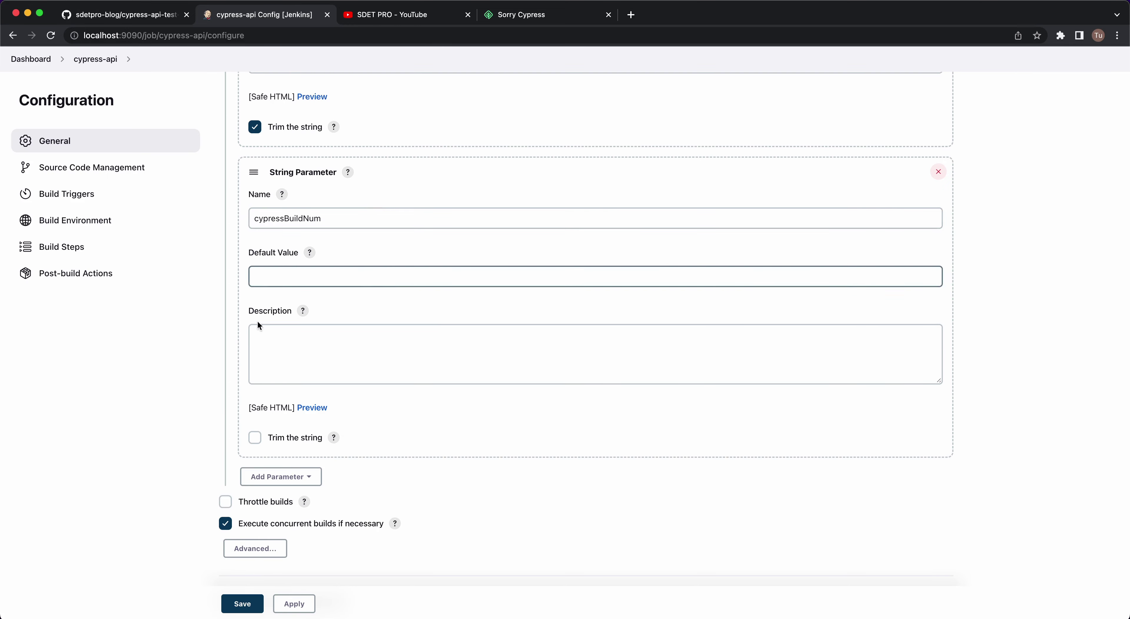
Change the CI build ID in the first shell command to cypress-api-build-${cypressBuildNum} and save the cypress-api job
{"action": "double_click", "coordinate": [293, 220]}
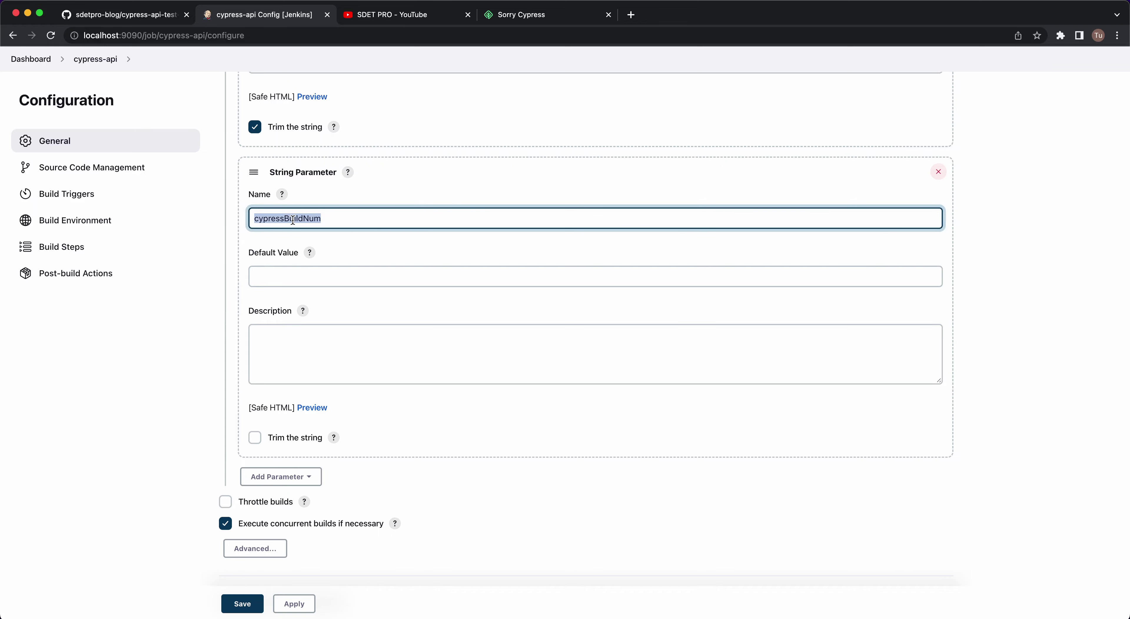
{"action": "scroll", "coordinate": [319, 490], "scroll_direction": "down", "scroll_amount": 20}
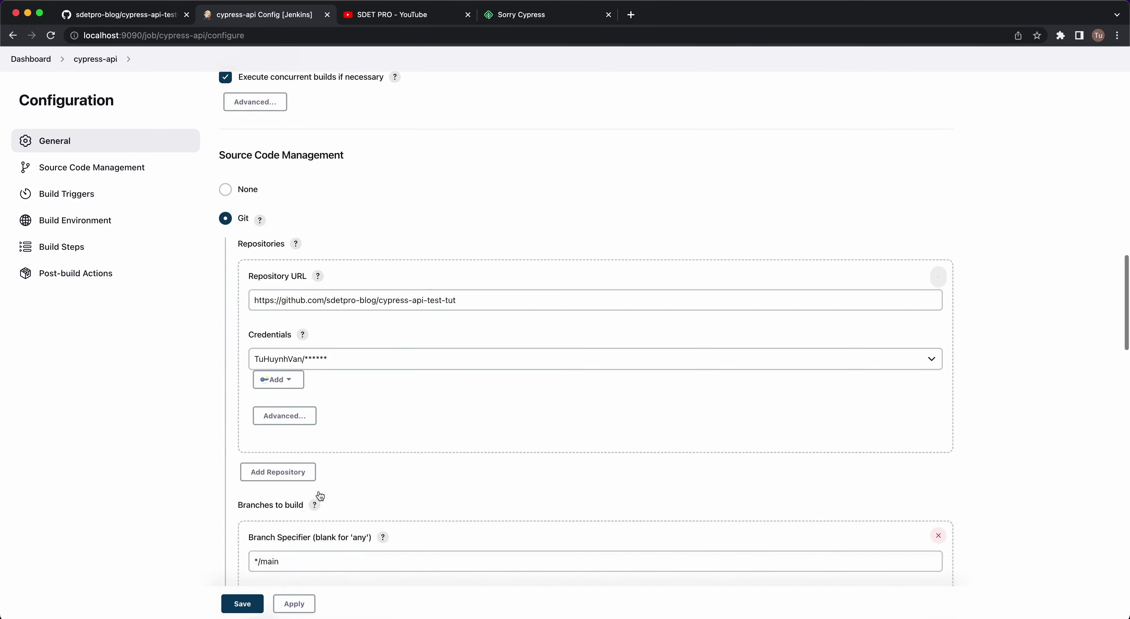
{"action": "scroll", "coordinate": [319, 490], "scroll_direction": "down", "scroll_amount": 7}
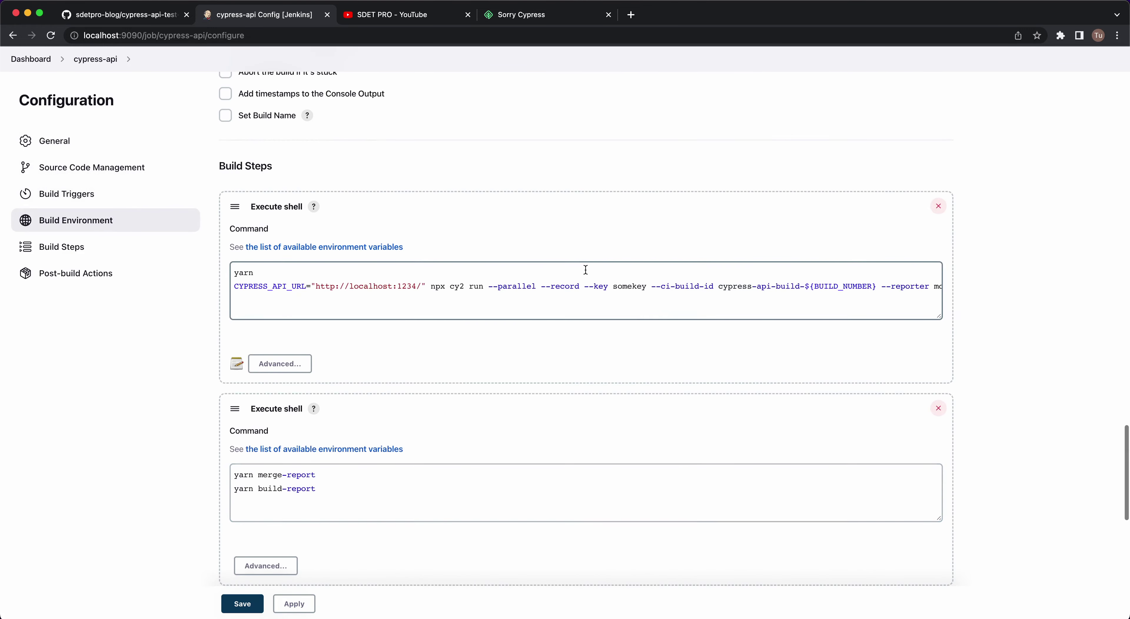
{"action": "scroll", "coordinate": [586, 293], "scroll_direction": "right", "scroll_amount": 10}
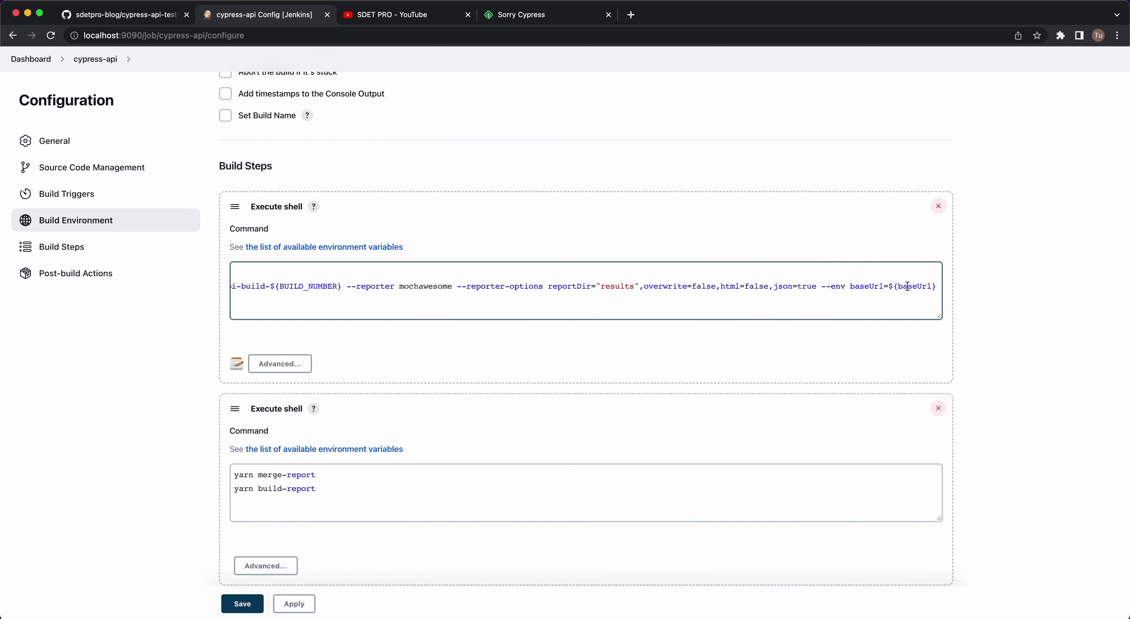
{"action": "scroll", "coordinate": [788, 291], "scroll_direction": "left", "scroll_amount": 5}
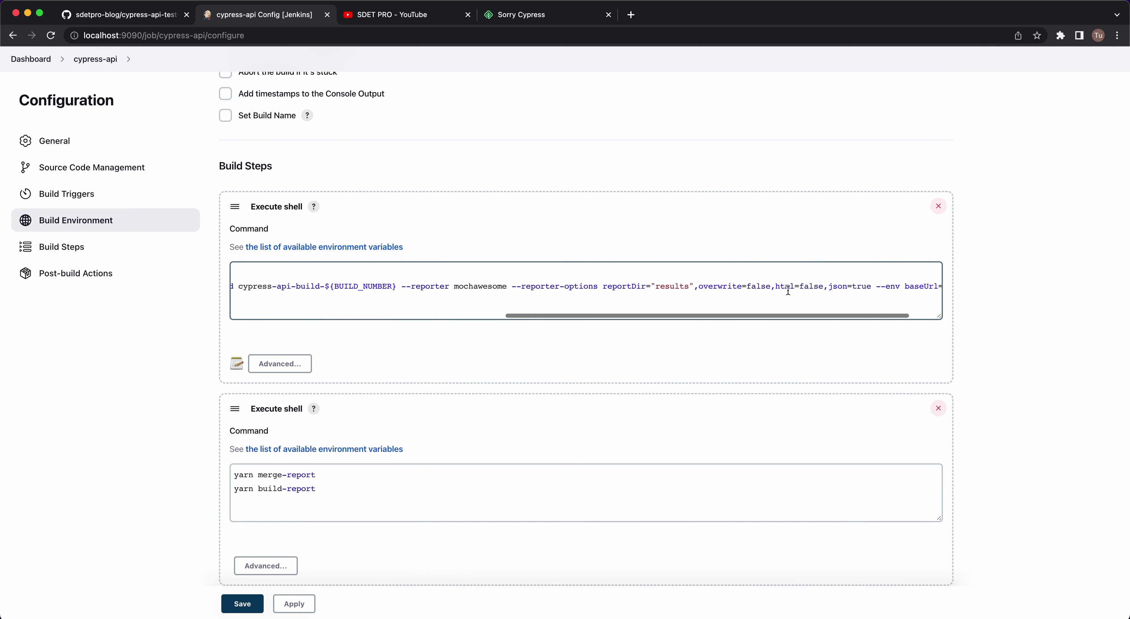
{"action": "scroll", "coordinate": [788, 291], "scroll_direction": "left", "scroll_amount": 3}
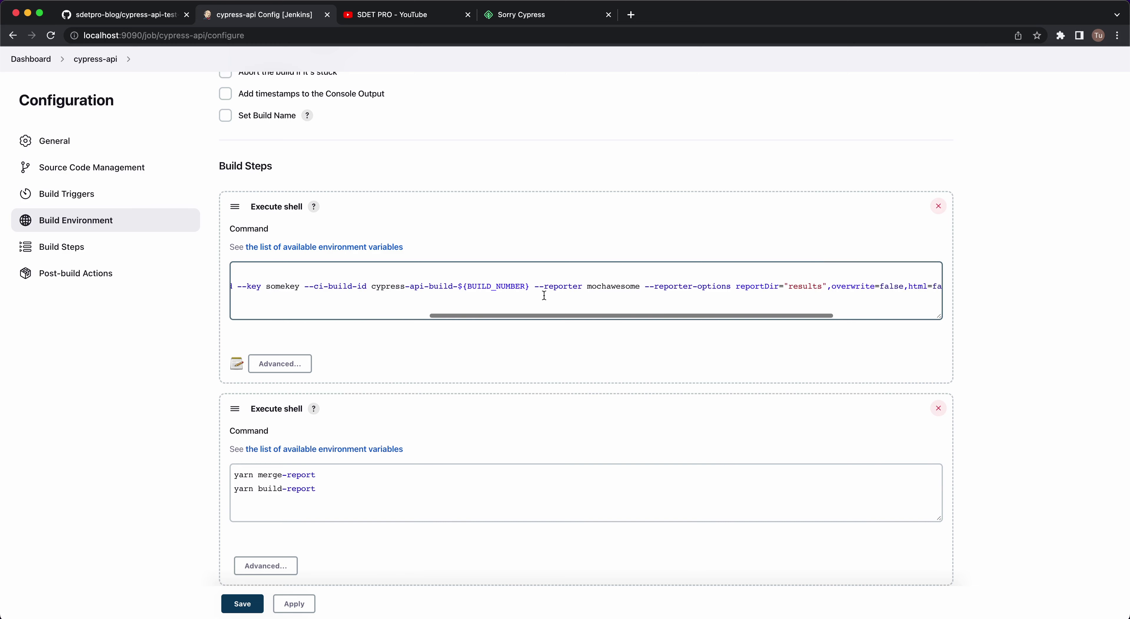
{"action": "double_click", "coordinate": [485, 288]}
{"action": "type", "text": "cypressBuildNum"}
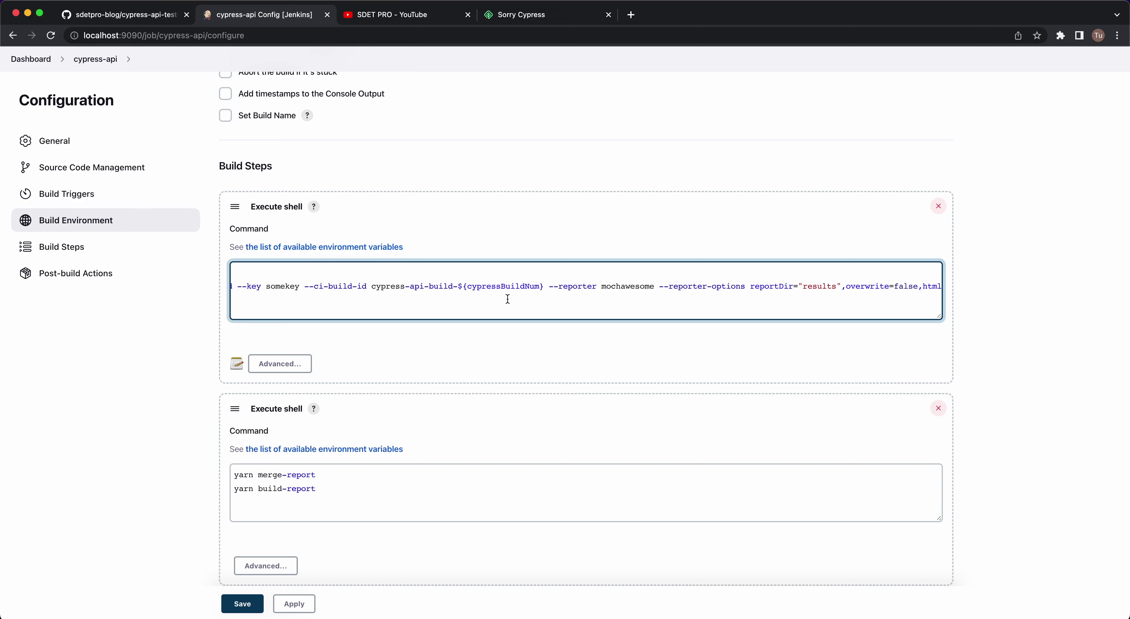
{"action": "left_click", "coordinate": [249, 607]}
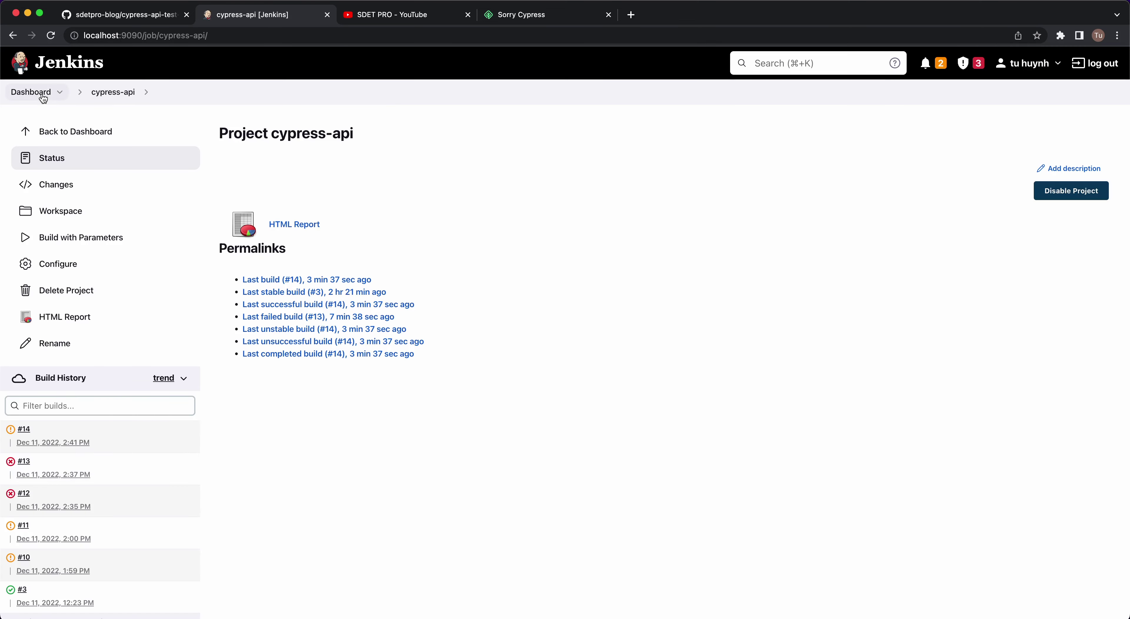
Open the cypress-web-upstream project from the Jenkins dashboard and copy its name
{"action": "left_click", "coordinate": [31, 92]}
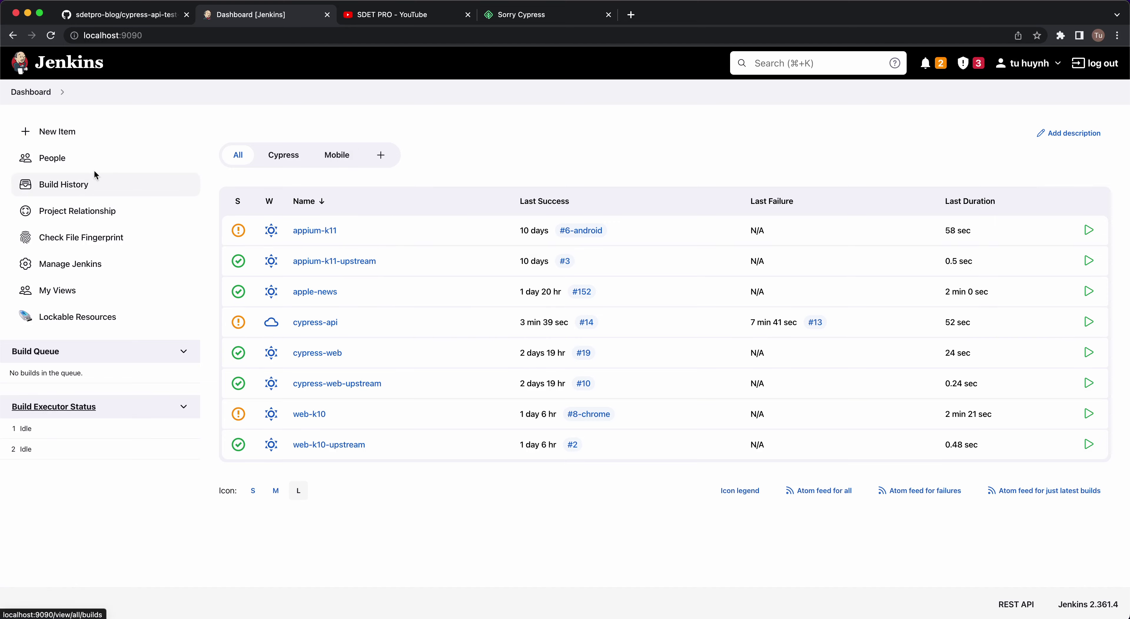
{"action": "left_click", "coordinate": [86, 139]}
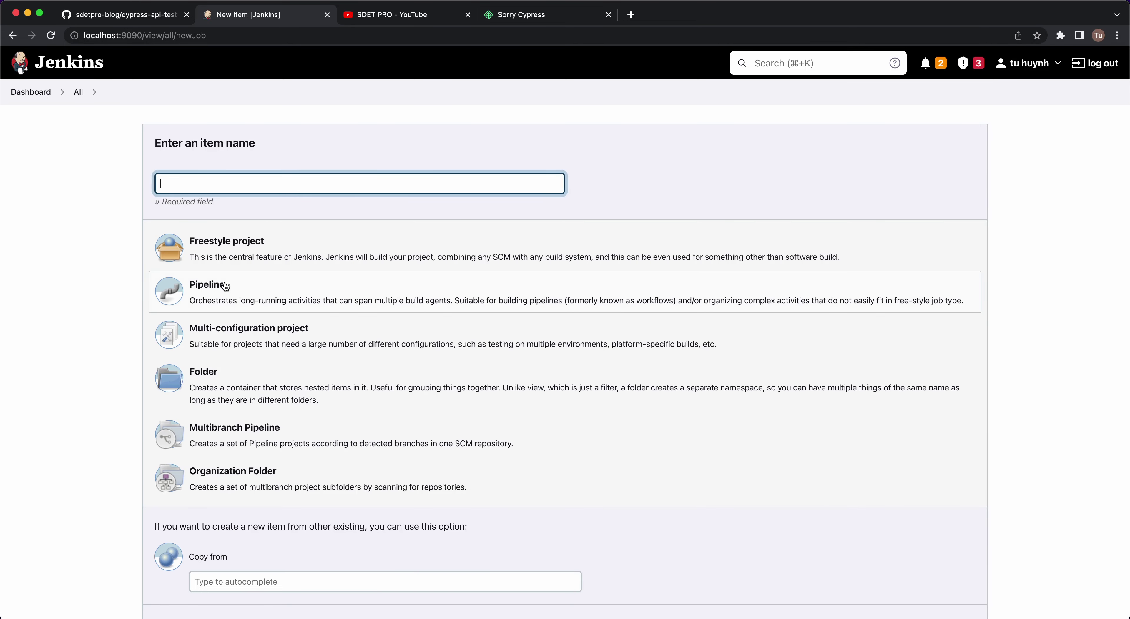
{"action": "left_click", "coordinate": [31, 92]}
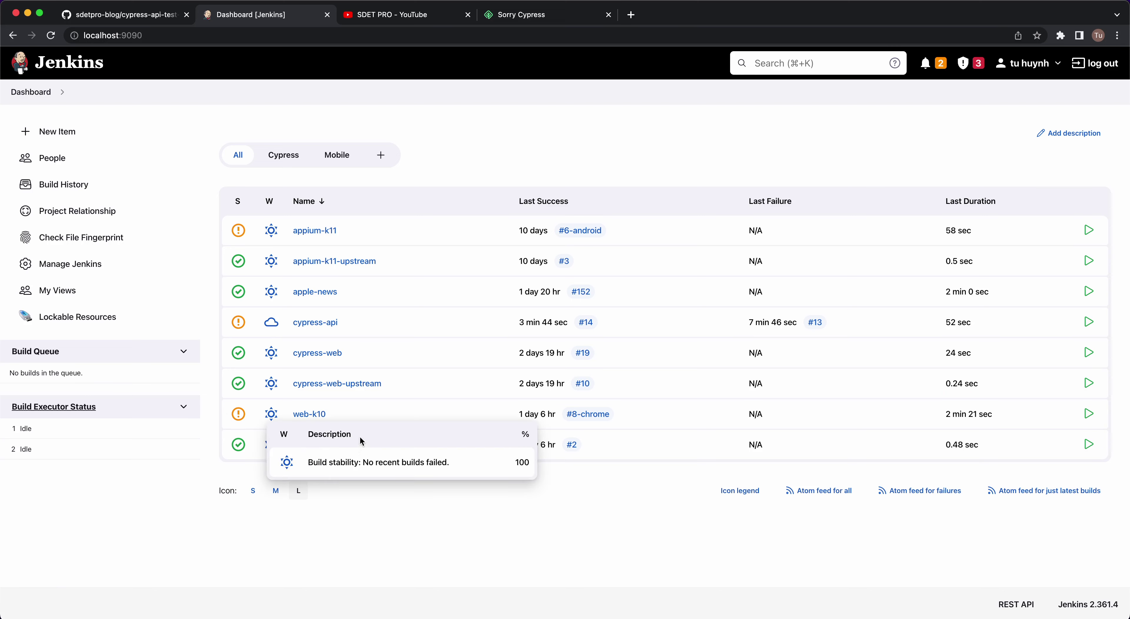
{"action": "left_click", "coordinate": [349, 385]}
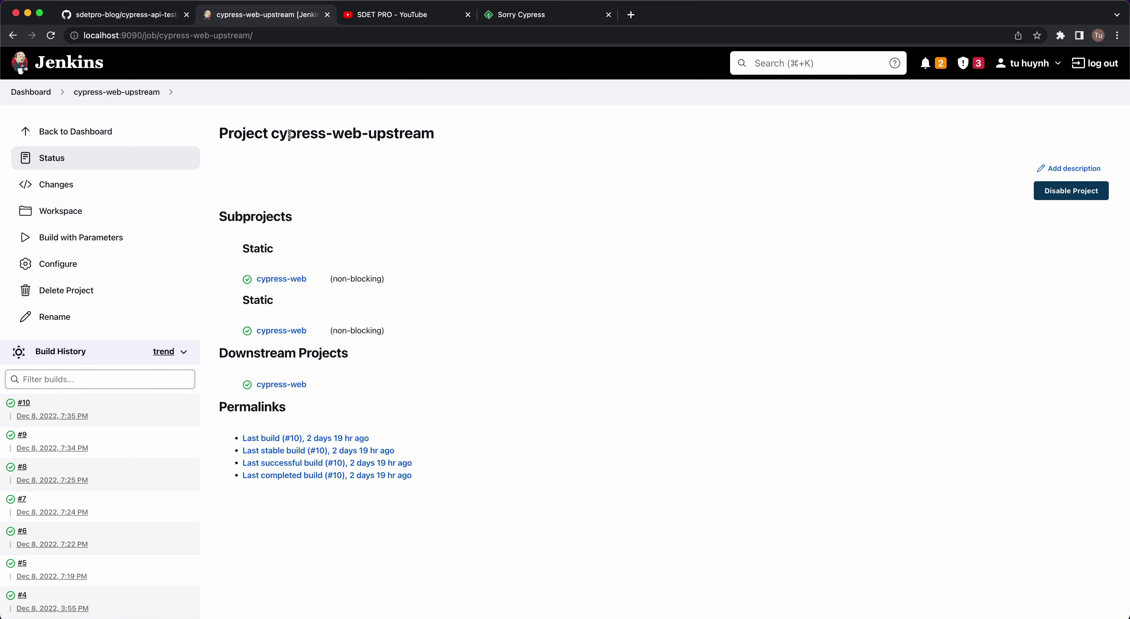
{"action": "left_click_drag", "start_coordinate": [273, 134], "coordinate": [485, 135]}
{"action": "key", "text": "super+c"}
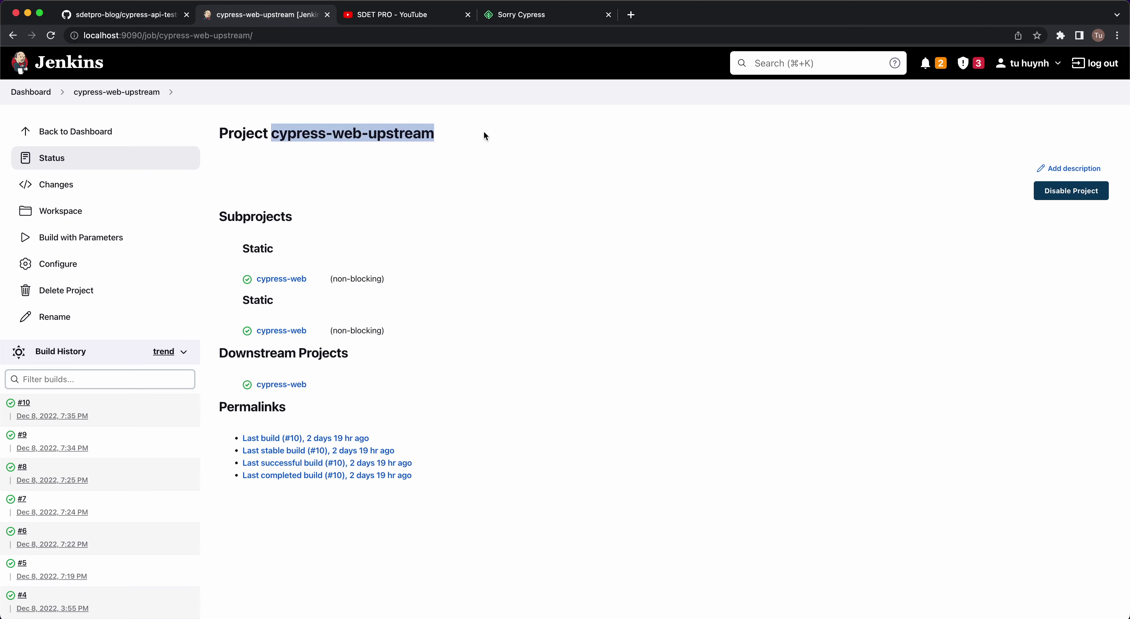
Start a new Jenkins item from the dashboard and name it cypress-api-upstream
{"action": "left_click", "coordinate": [30, 92]}
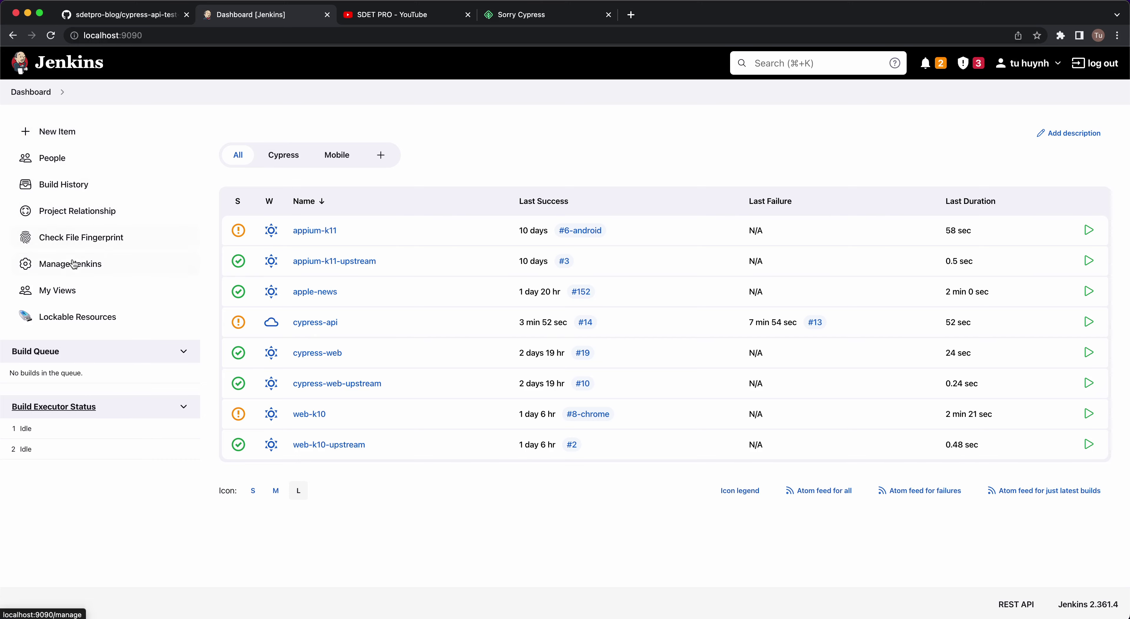
{"action": "left_click", "coordinate": [61, 134]}
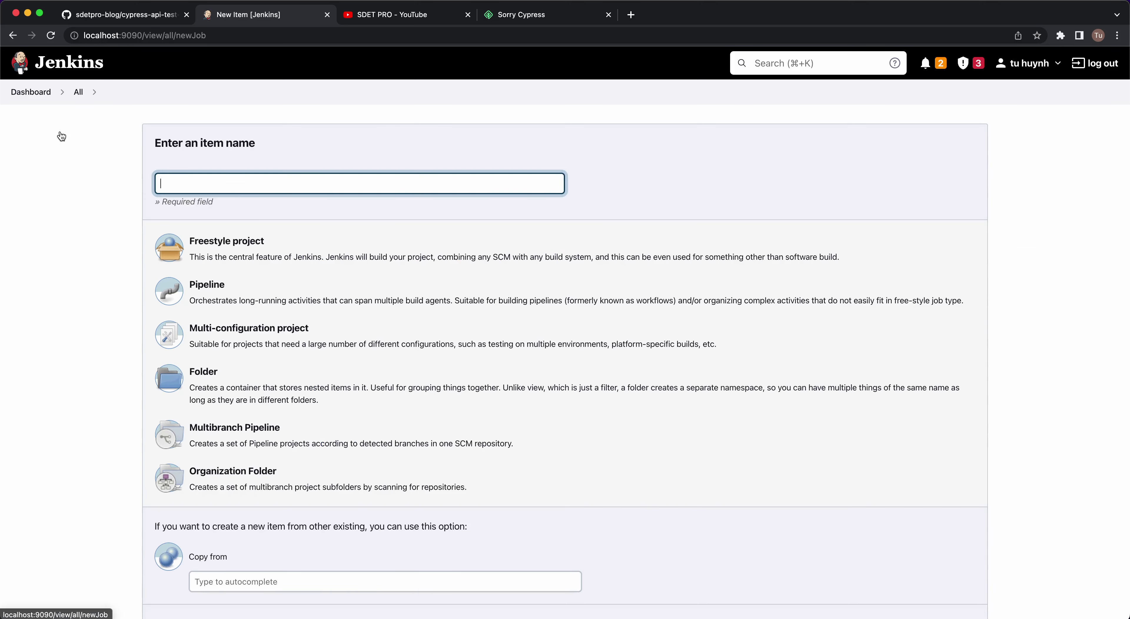
{"action": "left_click", "coordinate": [227, 182]}
{"action": "key", "text": "super+v"}
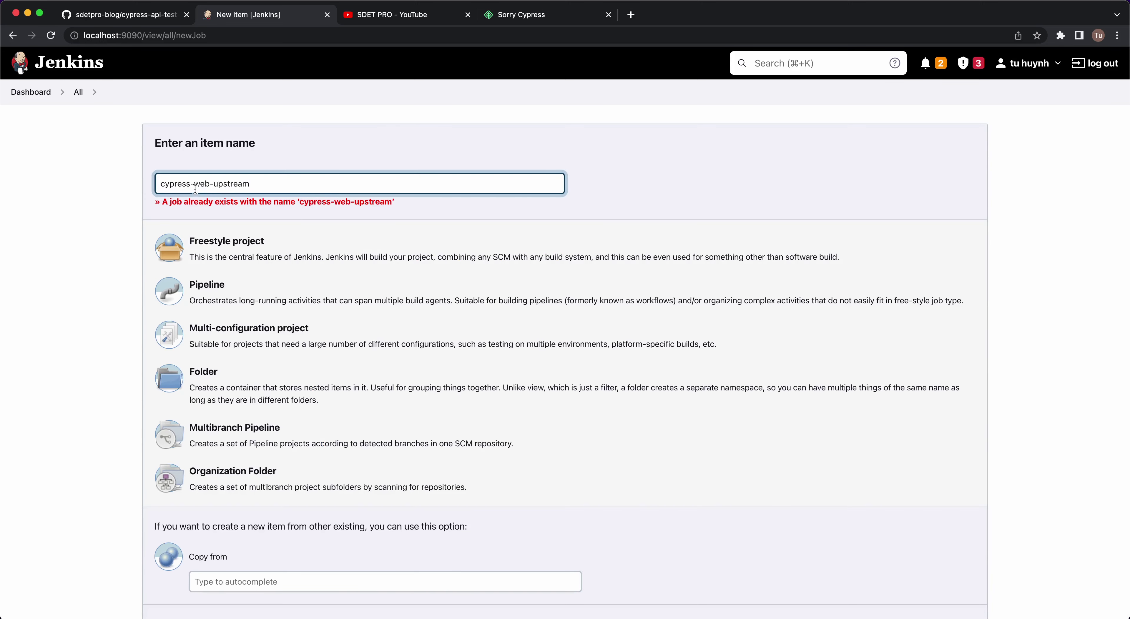
{"action": "double_click", "coordinate": [204, 184]}
{"action": "type", "text": "a"}
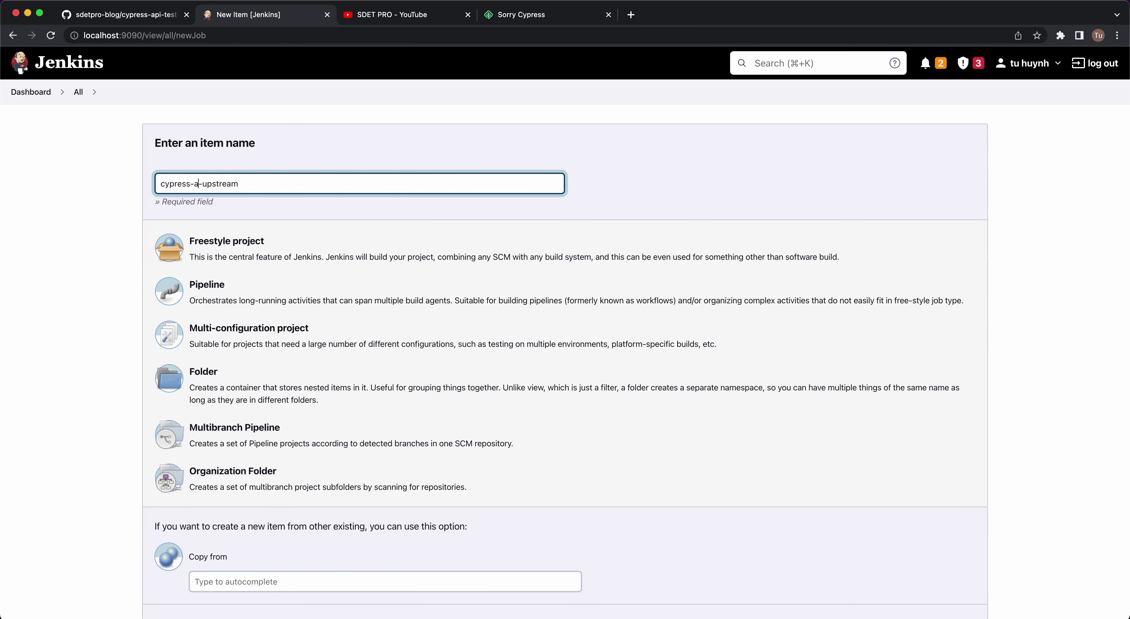
{"action": "type", "text": "pi"}
Create the new item as a copy of the existing cypress-web-upstream job
{"action": "scroll", "coordinate": [280, 239], "scroll_direction": "down", "scroll_amount": 3}
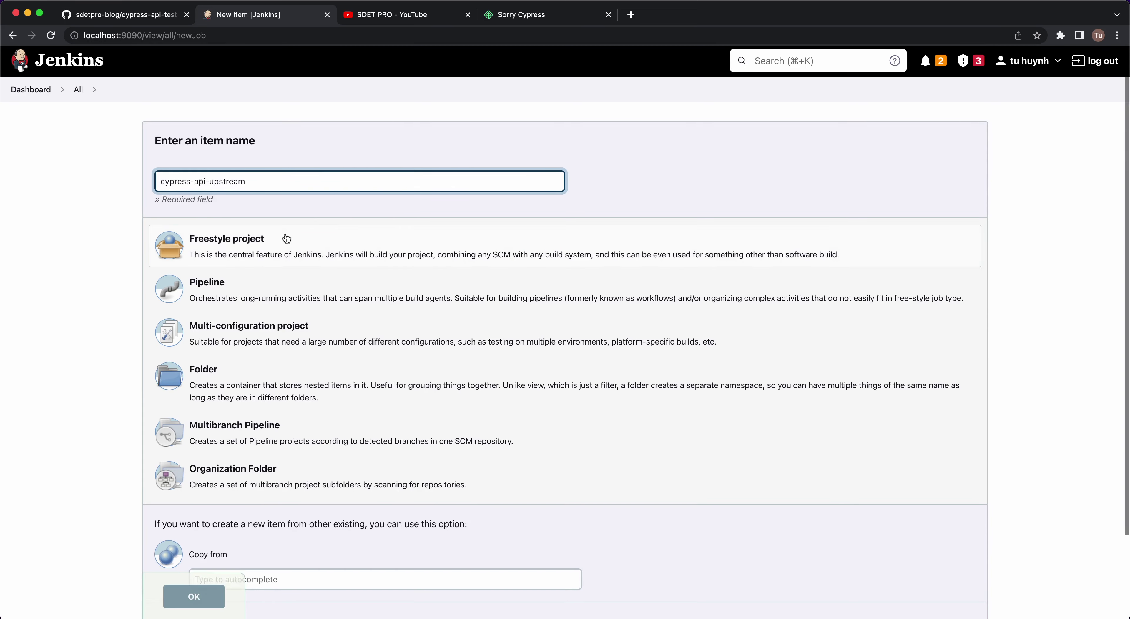
{"action": "left_click", "coordinate": [280, 151]}
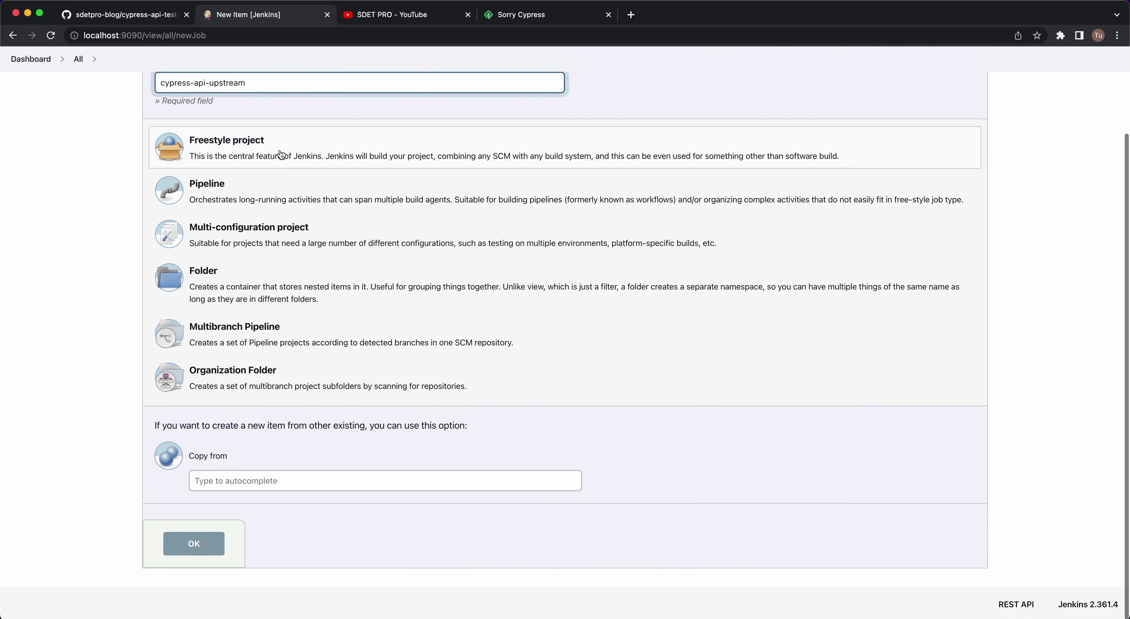
{"action": "left_click", "coordinate": [262, 482]}
{"action": "key", "text": "super+v"}
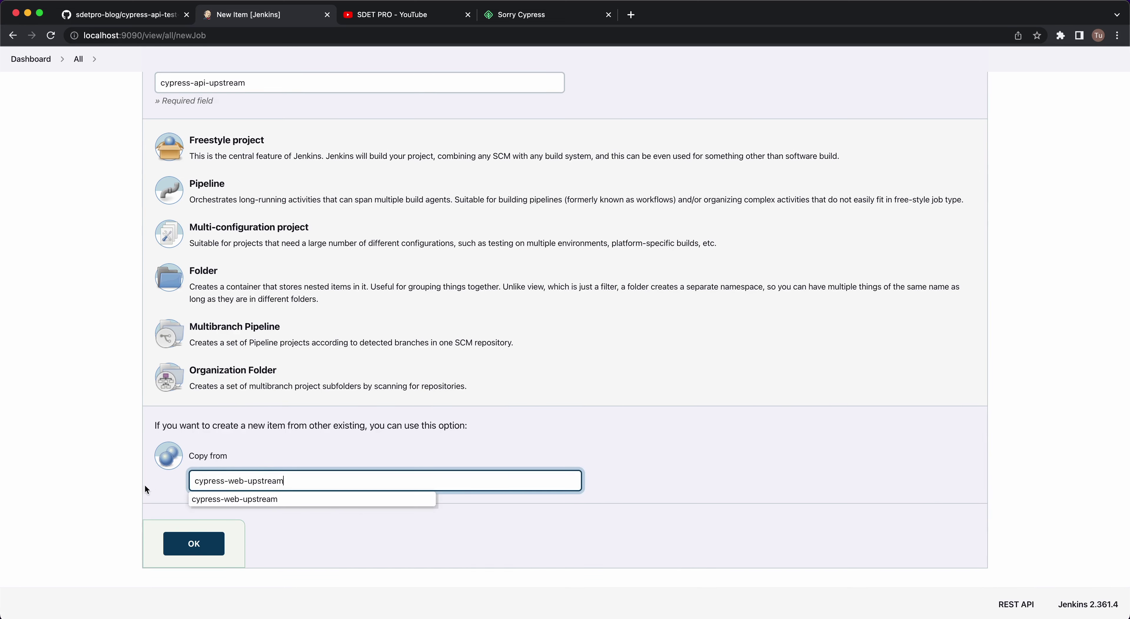
{"action": "left_click", "coordinate": [180, 543]}
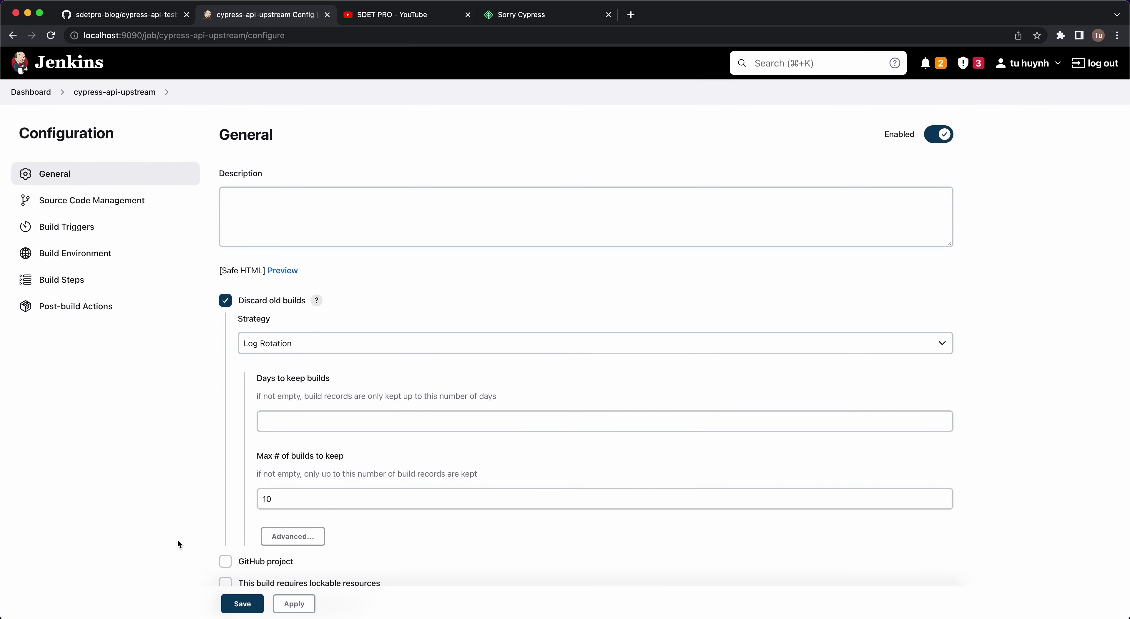
Review the copied job's general settings, its parallel boolean parameter, build triggers and build environment options
{"action": "scroll", "coordinate": [353, 440], "scroll_direction": "down", "scroll_amount": 5}
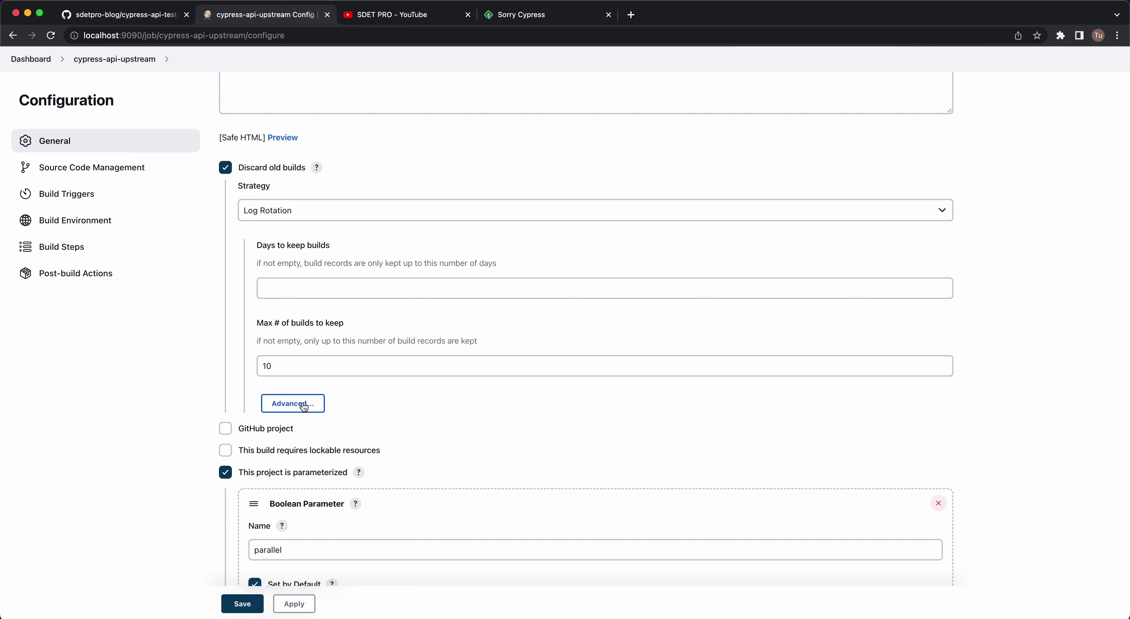
{"action": "scroll", "coordinate": [302, 401], "scroll_direction": "down", "scroll_amount": 5}
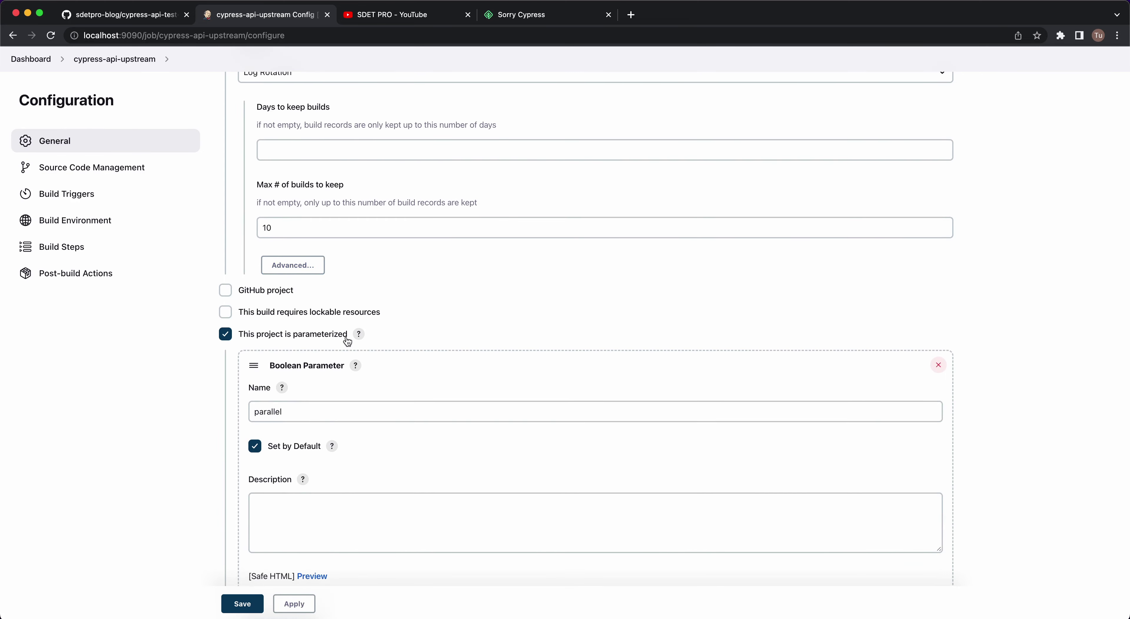
{"action": "left_click_drag", "start_coordinate": [260, 413], "coordinate": [301, 413]}
{"action": "left_click", "coordinate": [302, 412]}
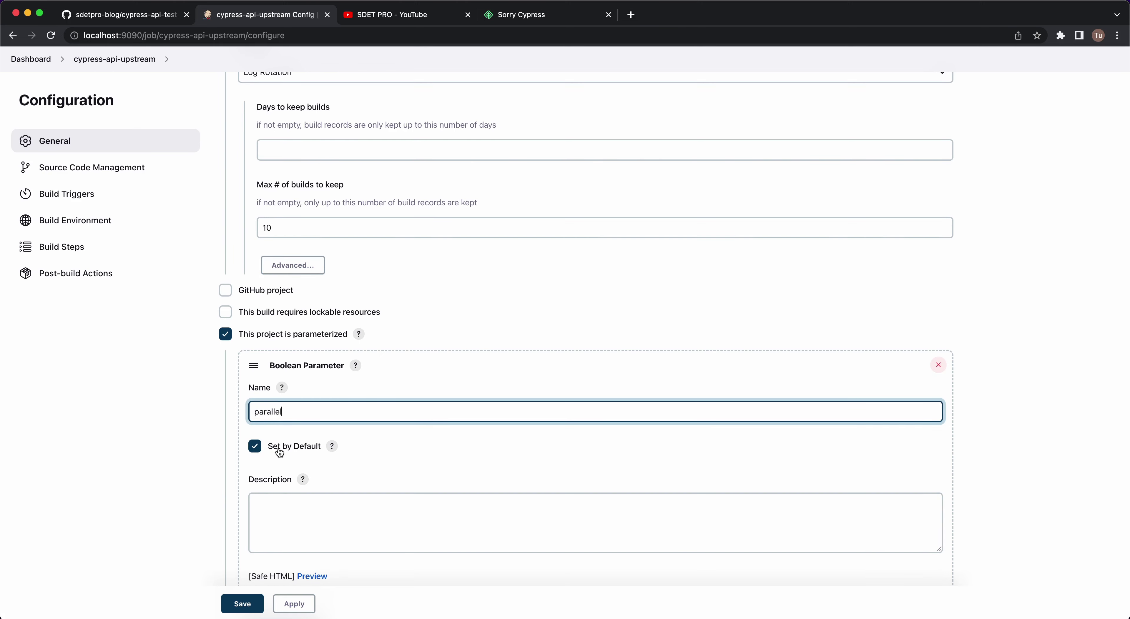
{"action": "scroll", "coordinate": [206, 496], "scroll_direction": "down", "scroll_amount": 7}
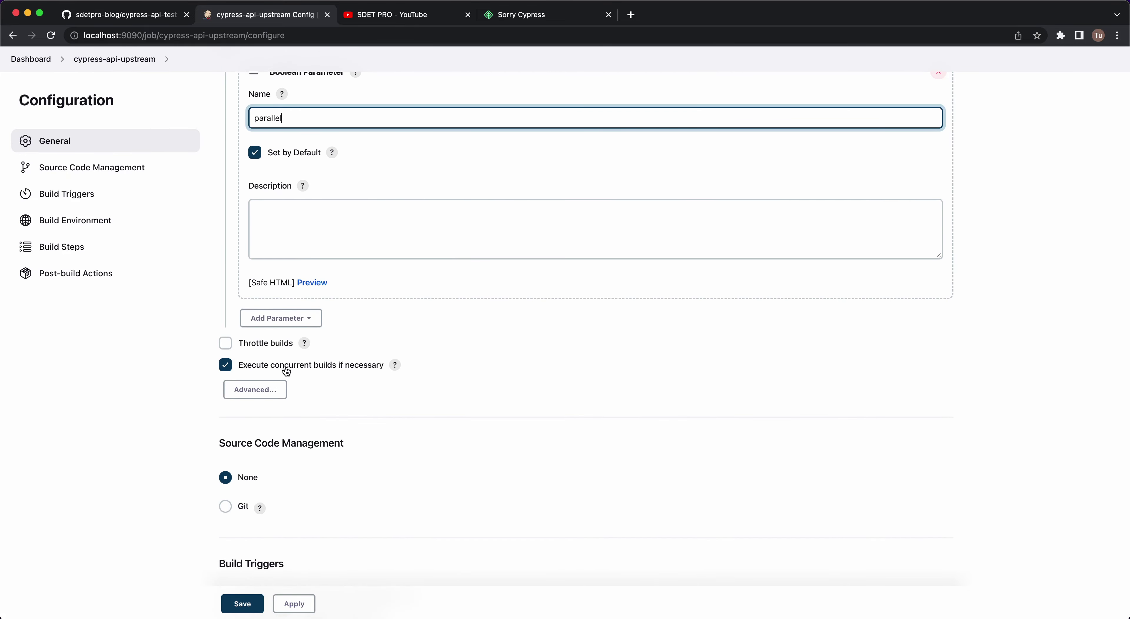
{"action": "scroll", "coordinate": [349, 366], "scroll_direction": "down", "scroll_amount": 3}
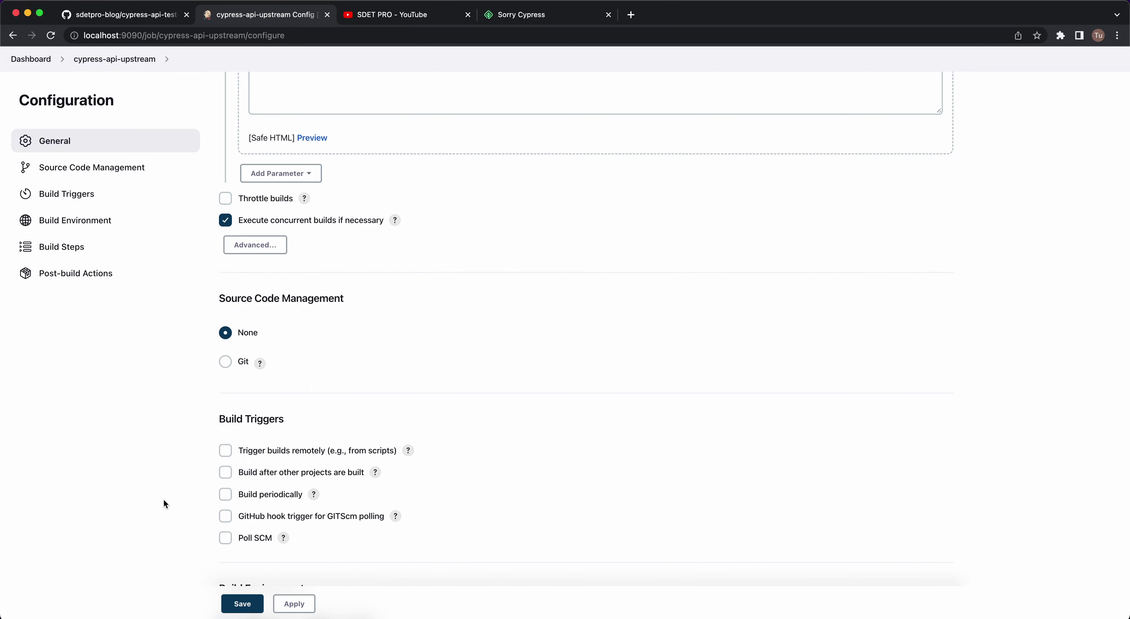
{"action": "scroll", "coordinate": [164, 500], "scroll_direction": "down", "scroll_amount": 6}
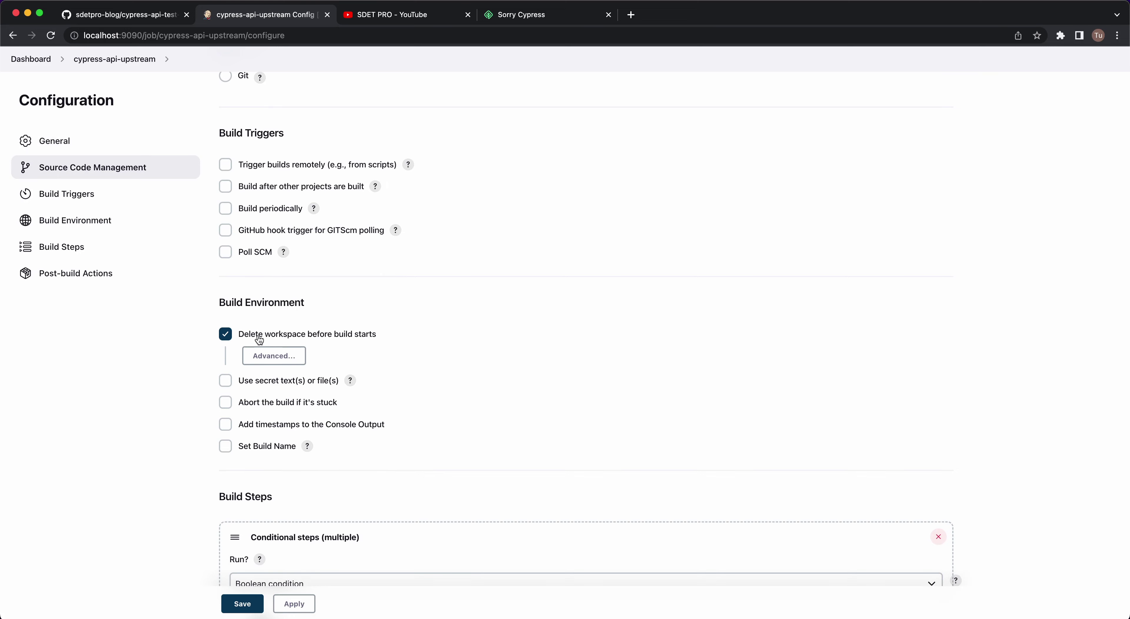
Review the copied job's build steps, including the conditional step, its triggered projects and predefined parameters, and the available build step types
{"action": "scroll", "coordinate": [159, 438], "scroll_direction": "down", "scroll_amount": 5}
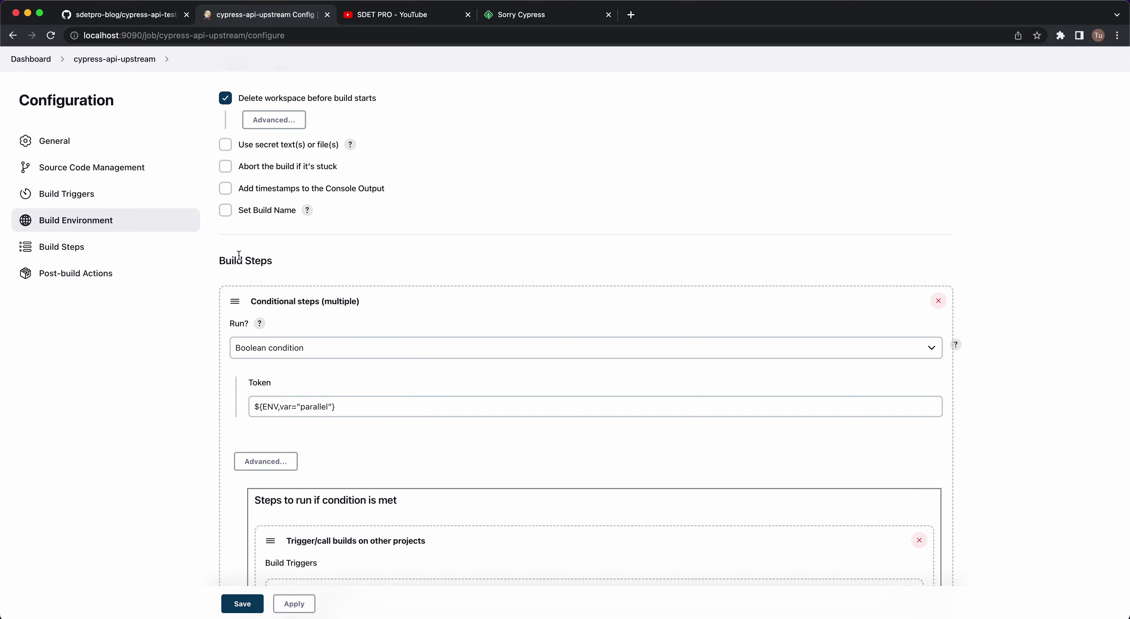
{"action": "scroll", "coordinate": [238, 254], "scroll_direction": "down", "scroll_amount": 3}
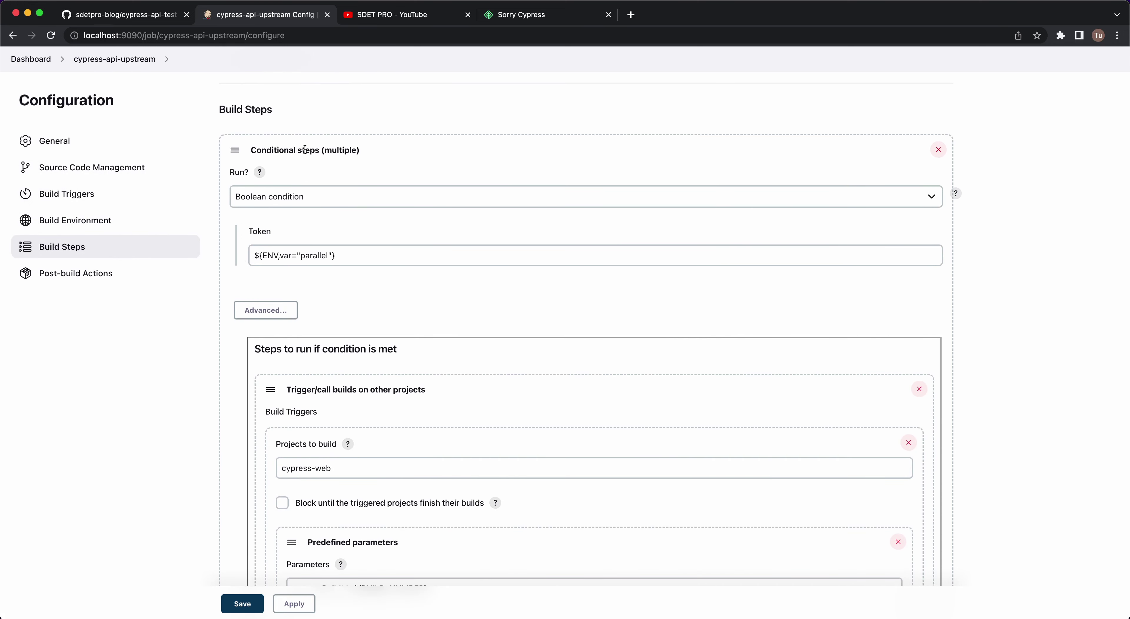
{"action": "scroll", "coordinate": [341, 153], "scroll_direction": "down", "scroll_amount": 15}
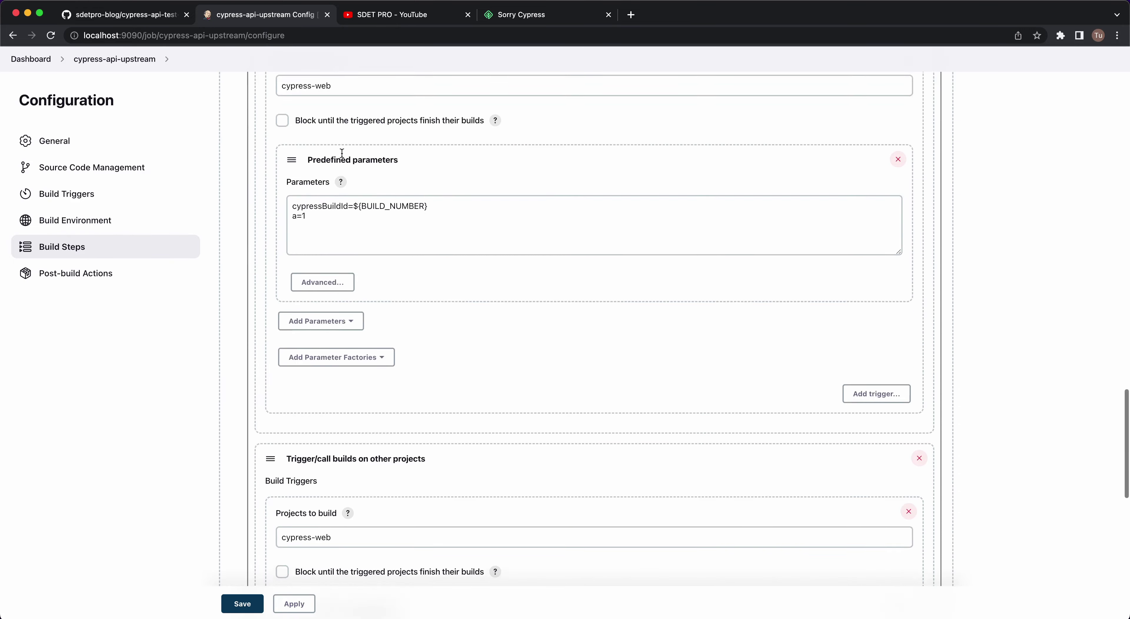
{"action": "left_click", "coordinate": [260, 350]}
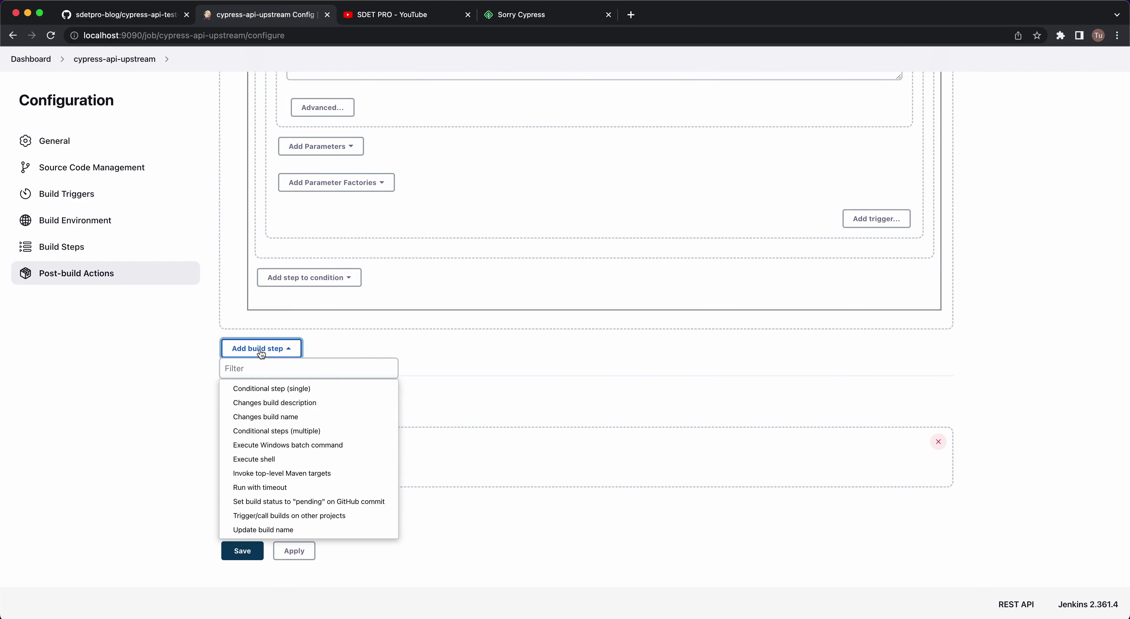
{"action": "left_click", "coordinate": [152, 445]}
{"action": "scroll", "coordinate": [152, 446], "scroll_direction": "up", "scroll_amount": 15}
{"action": "scroll", "coordinate": [152, 446], "scroll_direction": "down", "scroll_amount": 3}
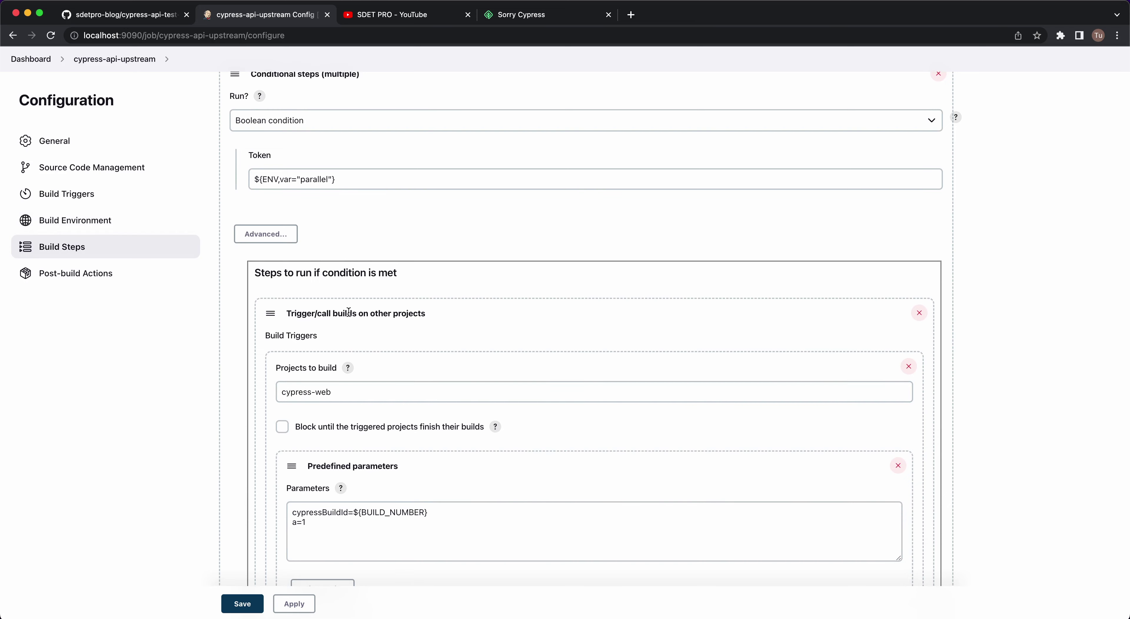
{"action": "scroll", "coordinate": [349, 312], "scroll_direction": "down", "scroll_amount": 2}
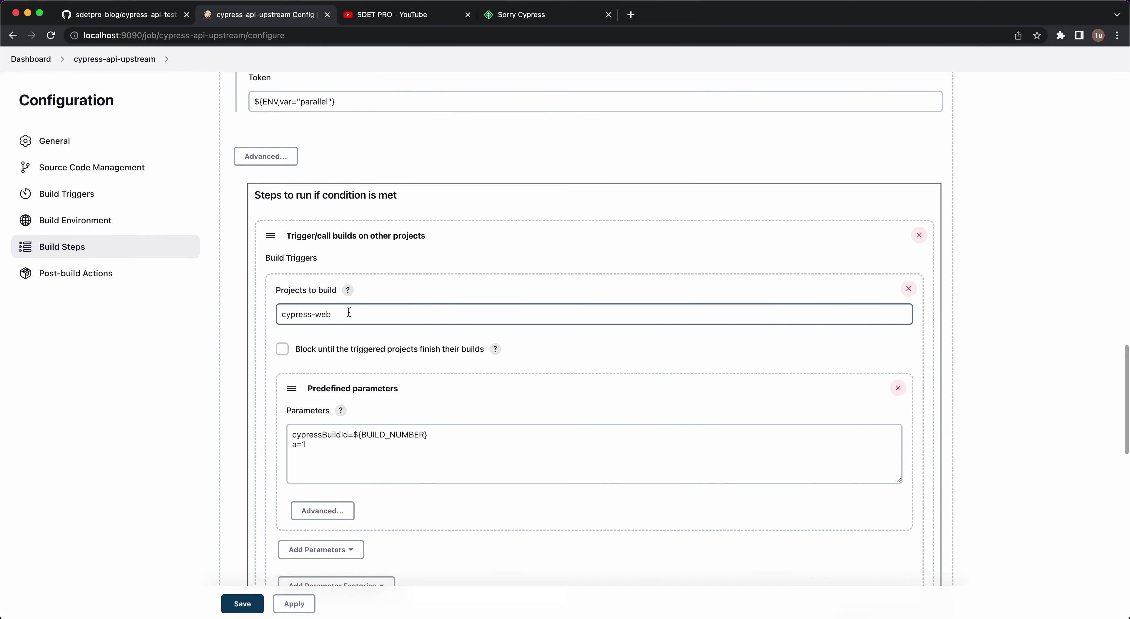
Examine the conditional step's run condition choices, keep Boolean condition selected, and inspect the parallel variable in its token
{"action": "scroll", "coordinate": [349, 312], "scroll_direction": "up", "scroll_amount": 4}
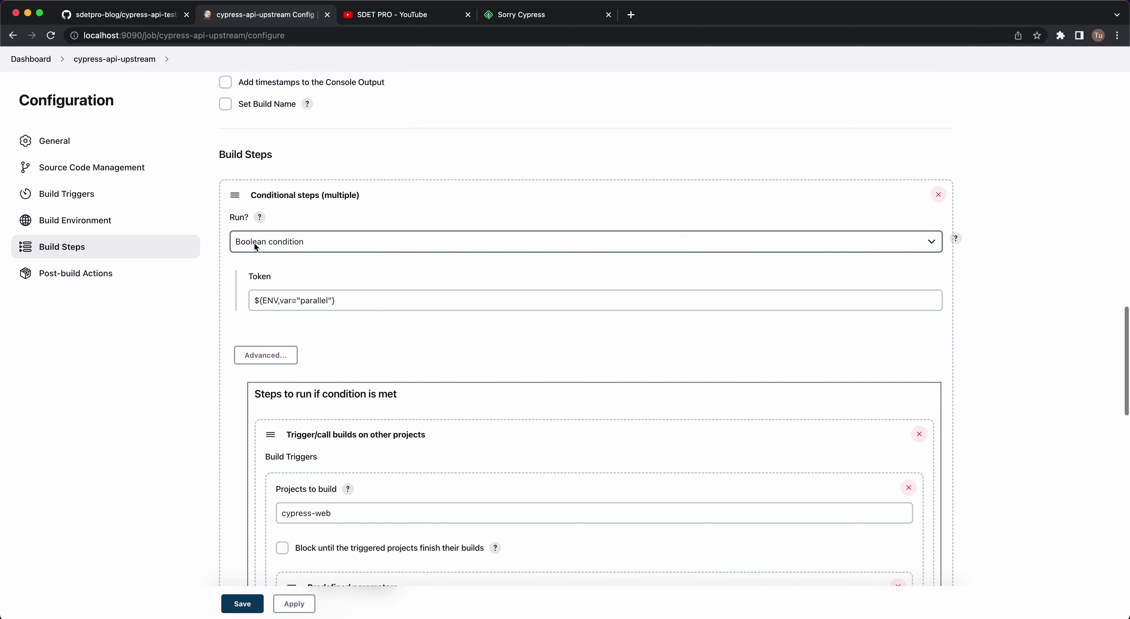
{"action": "left_click", "coordinate": [299, 242]}
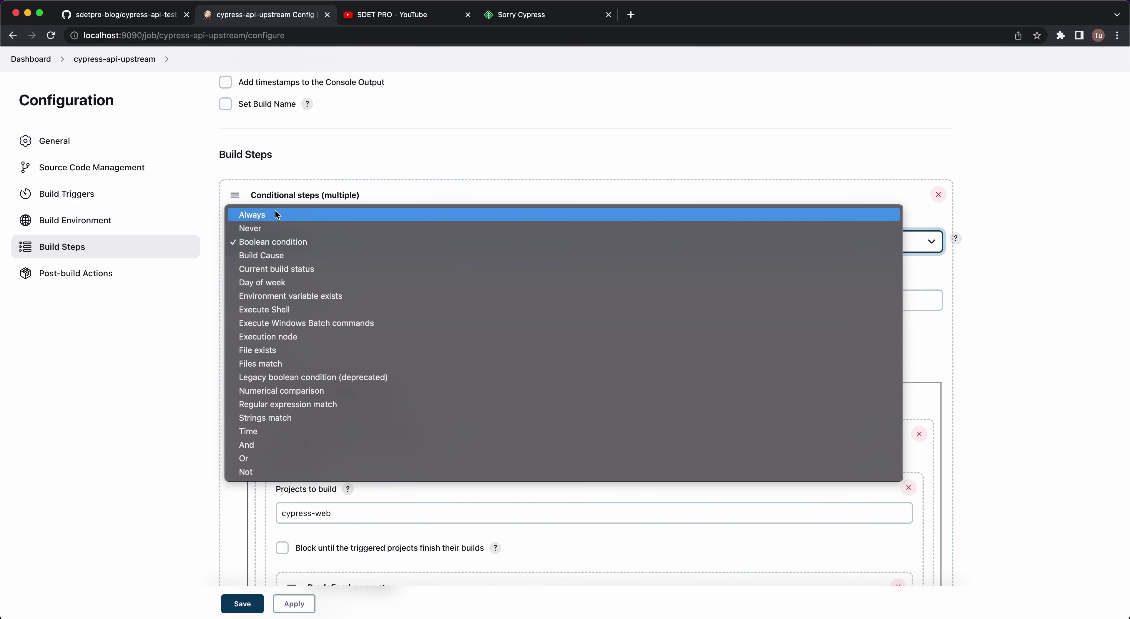
{"action": "left_click", "coordinate": [261, 244]}
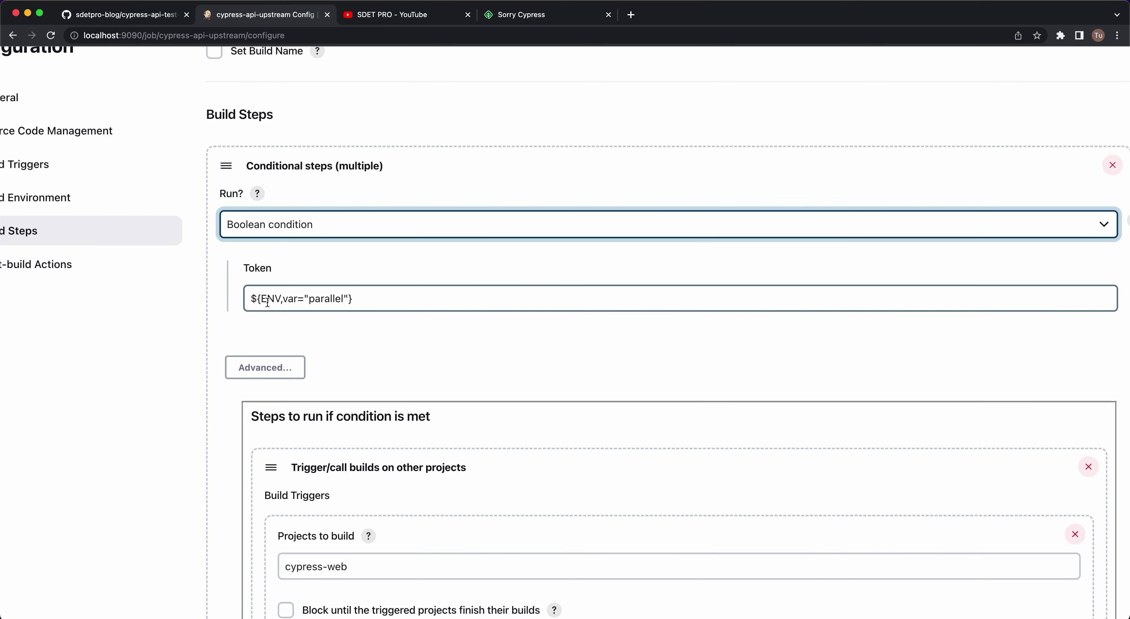
{"action": "scroll", "coordinate": [259, 300], "scroll_direction": "up", "scroll_amount": 5}
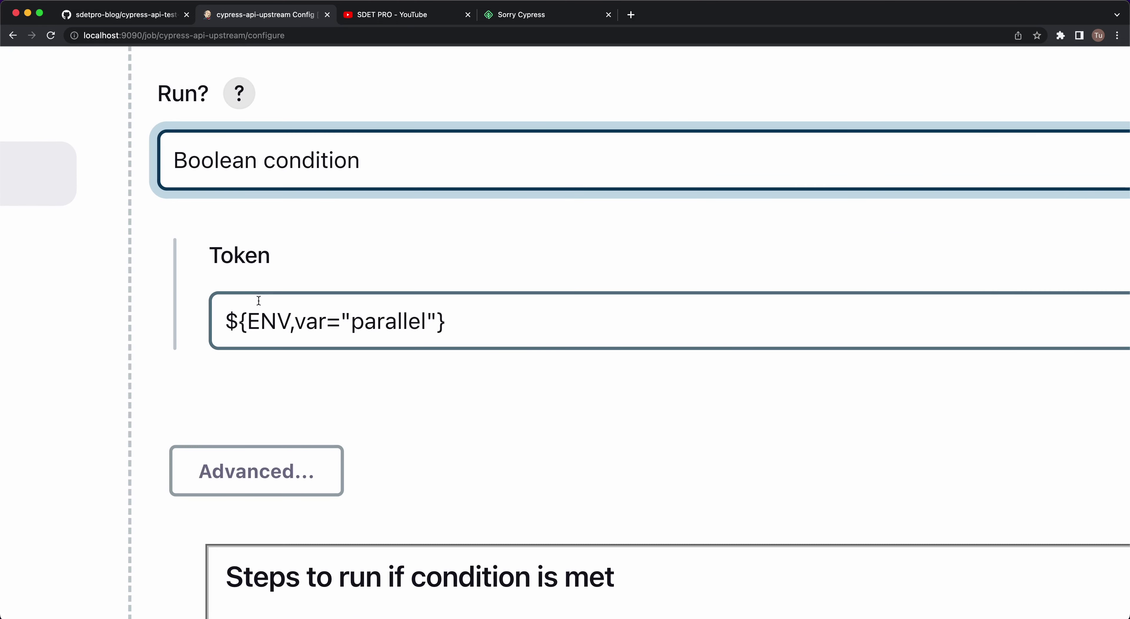
{"action": "double_click", "coordinate": [375, 334]}
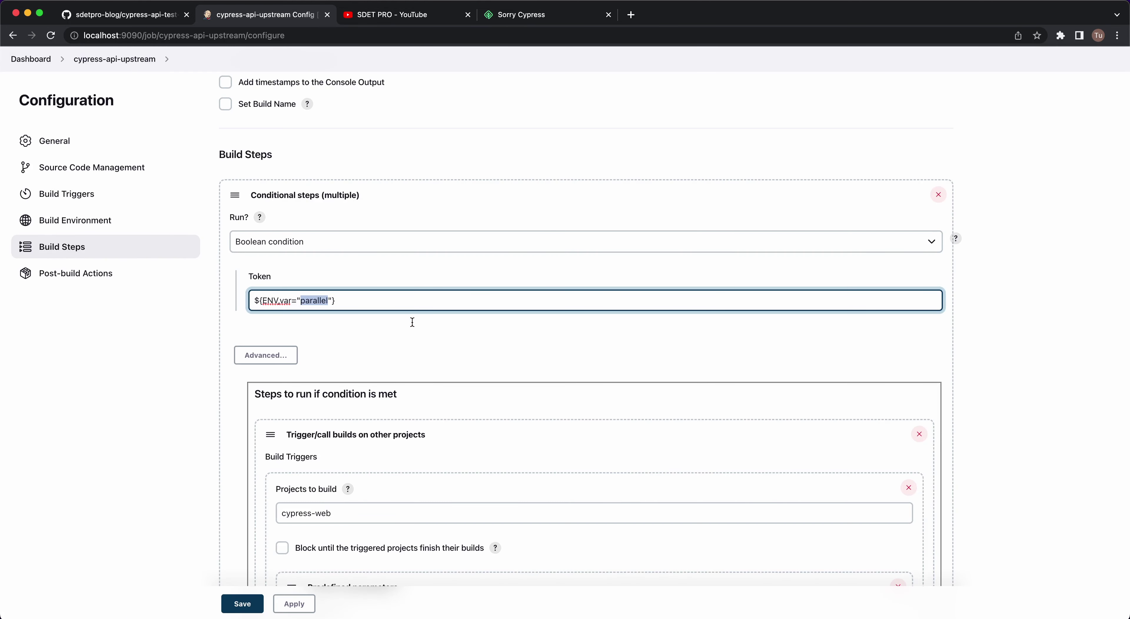
{"action": "scroll", "coordinate": [412, 321], "scroll_direction": "down", "scroll_amount": 5}
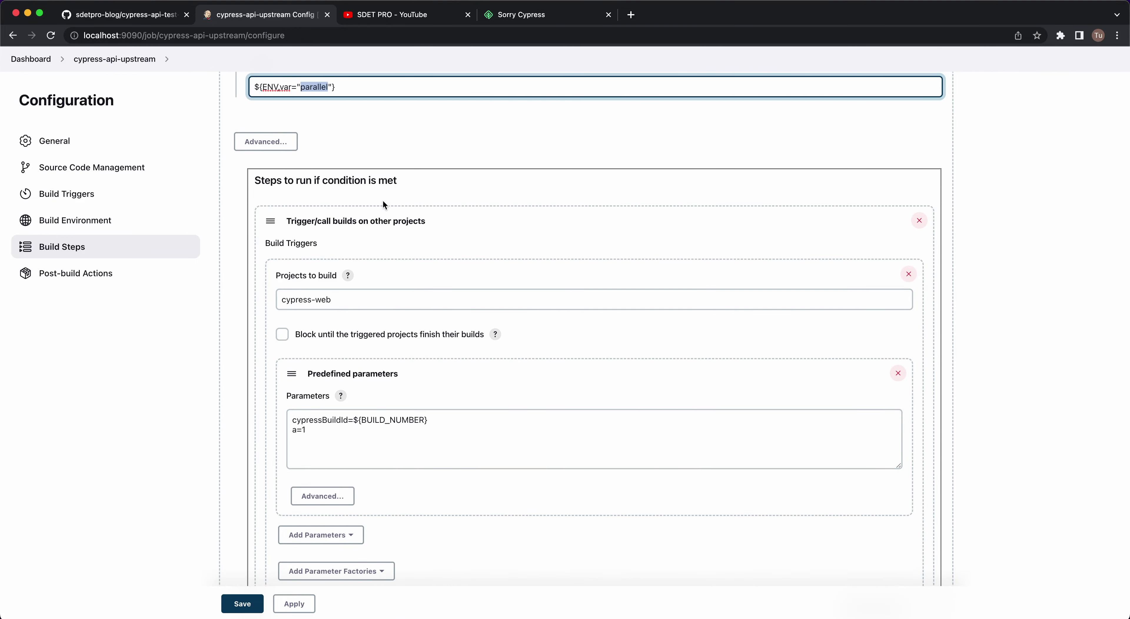
Examine which build steps can be added to the job and which step types can be added inside the condition
{"action": "scroll", "coordinate": [382, 204], "scroll_direction": "down", "scroll_amount": 9}
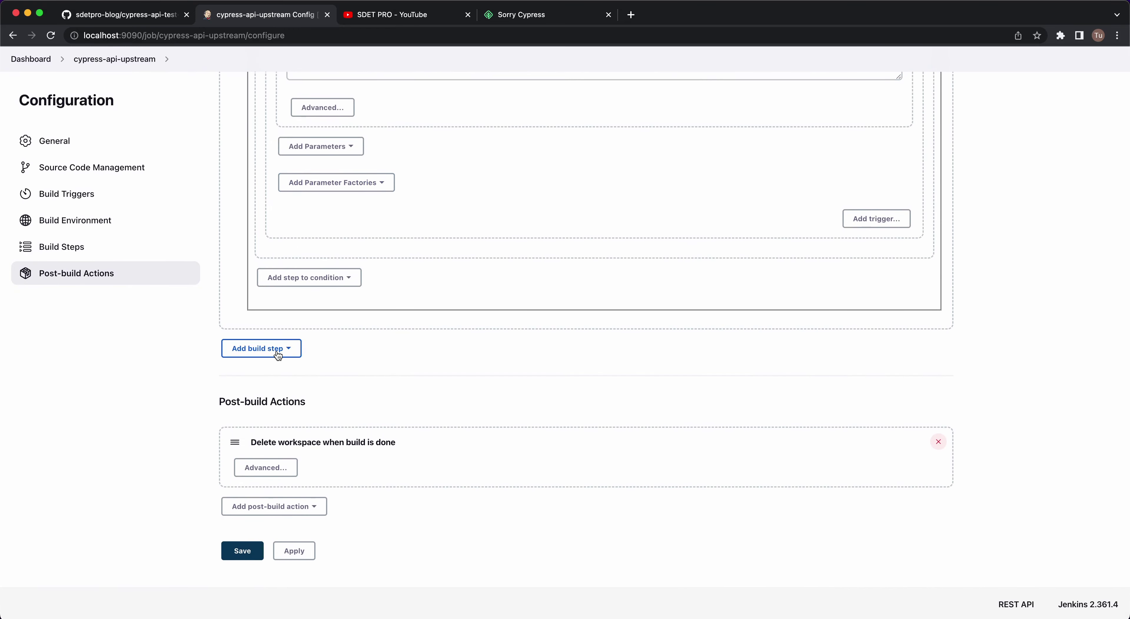
{"action": "left_click", "coordinate": [278, 351]}
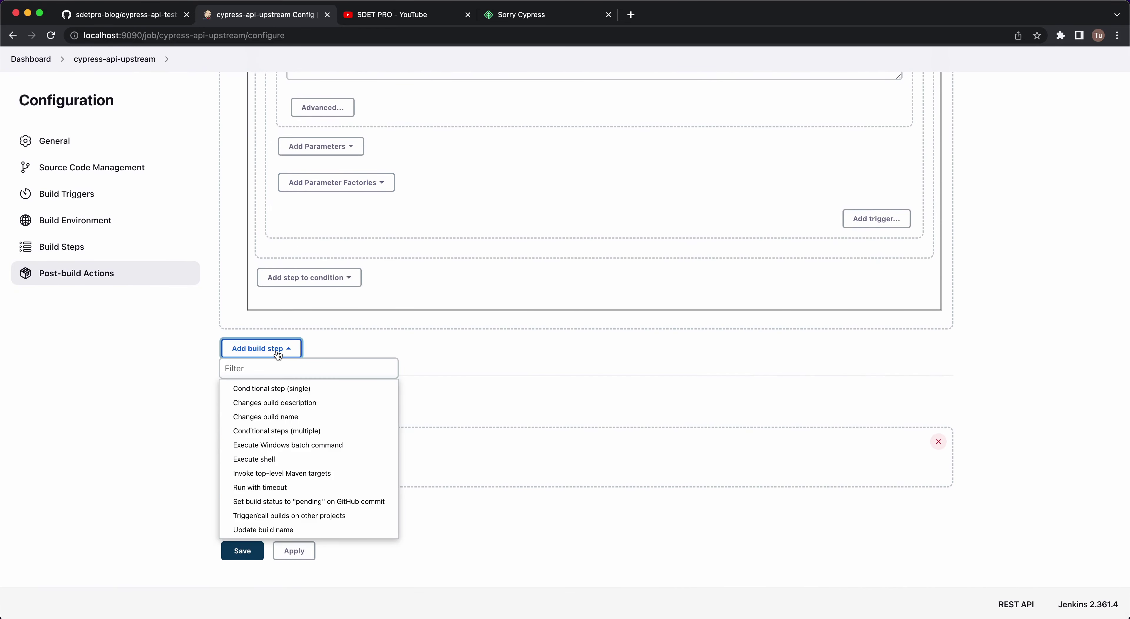
{"action": "left_click", "coordinate": [178, 375]}
{"action": "left_click", "coordinate": [310, 280]}
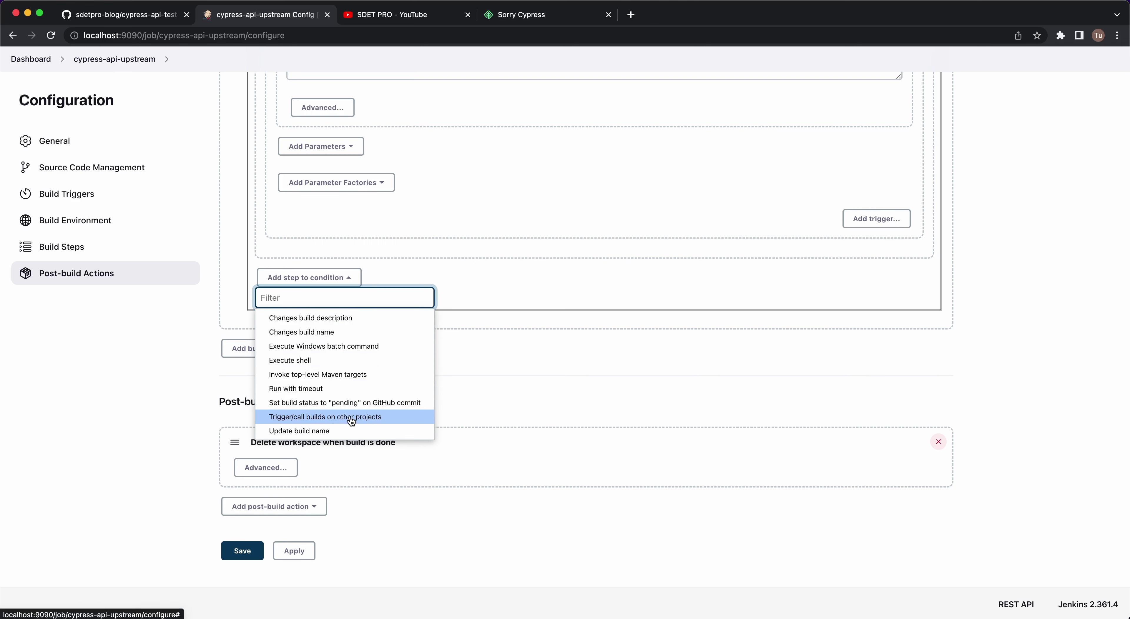
{"action": "left_click", "coordinate": [170, 408]}
{"action": "scroll", "coordinate": [171, 408], "scroll_direction": "up", "scroll_amount": 10}
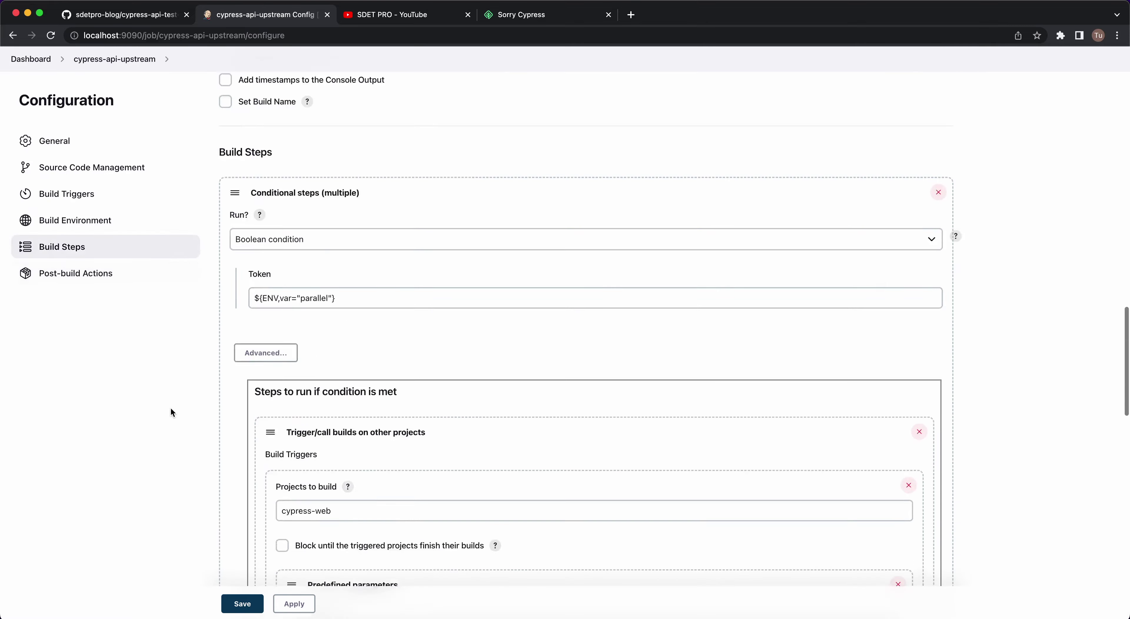
Set the project to build in the first conditional trigger to cypress-api
{"action": "scroll", "coordinate": [171, 412], "scroll_direction": "down", "scroll_amount": 5}
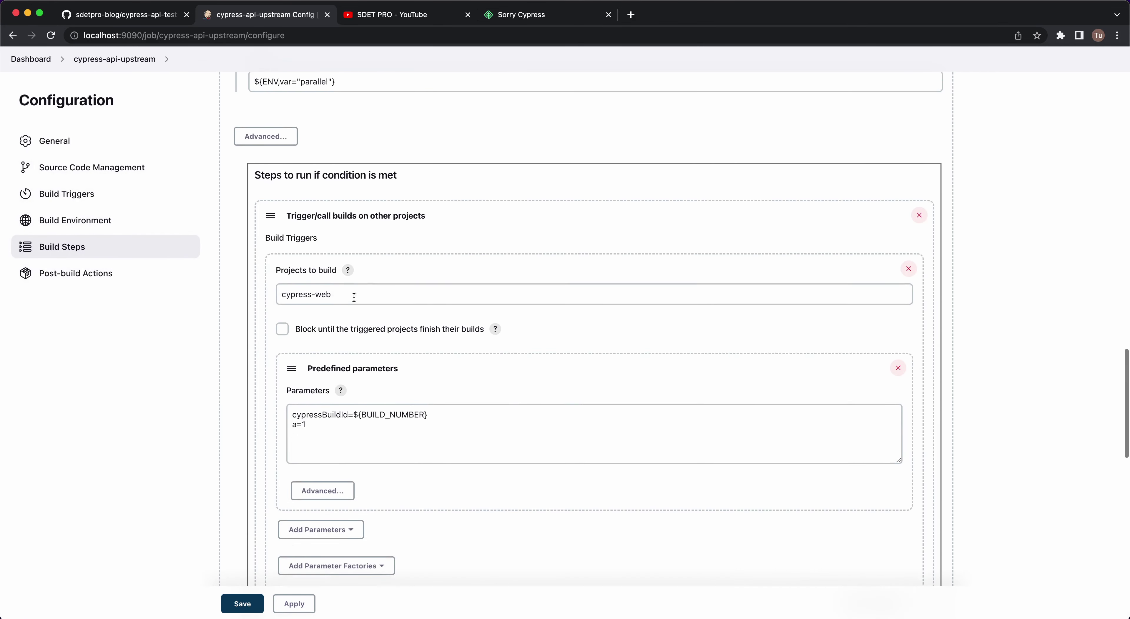
{"action": "left_click_drag", "start_coordinate": [354, 217], "coordinate": [403, 218]}
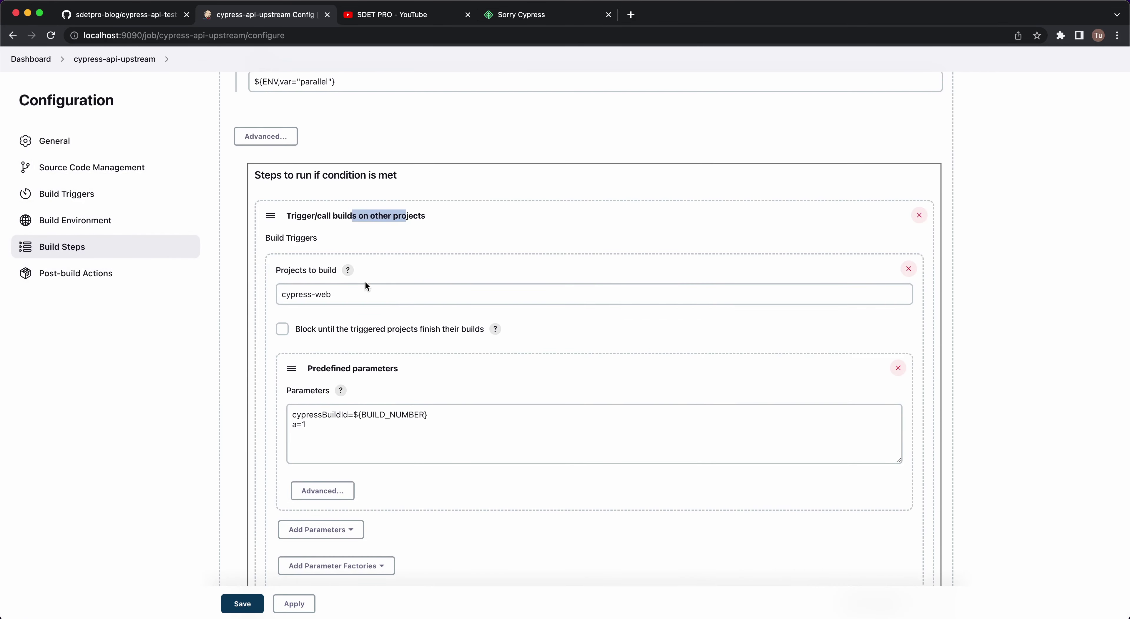
{"action": "double_click", "coordinate": [323, 295]}
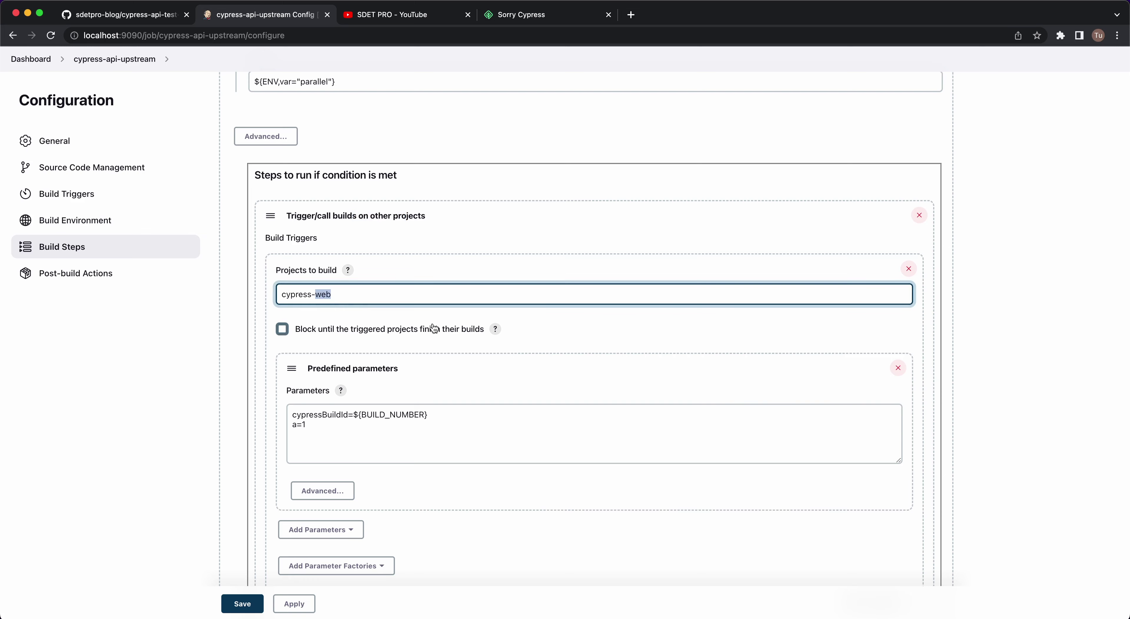
{"action": "type", "text": "api"}
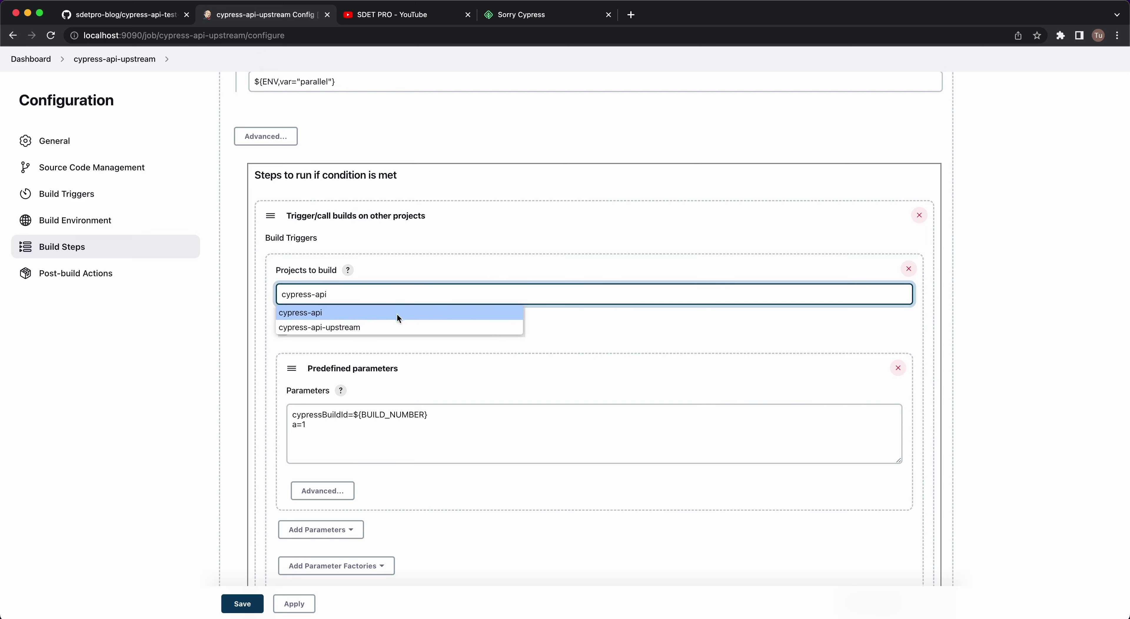
{"action": "left_click", "coordinate": [384, 314]}
{"action": "scroll", "coordinate": [328, 295], "scroll_direction": "down", "scroll_amount": 2}
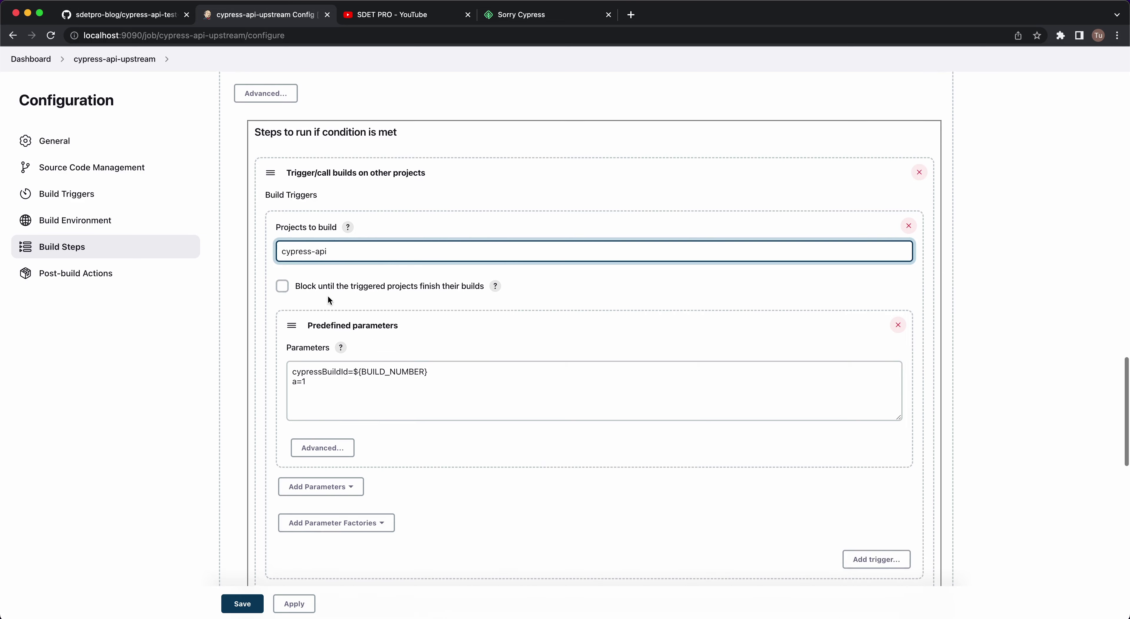
Compare the first trigger's cypressBuildId parameter with the build parameters of the cypress-web job, using a separate Jenkins dashboard tab
{"action": "double_click", "coordinate": [331, 370]}
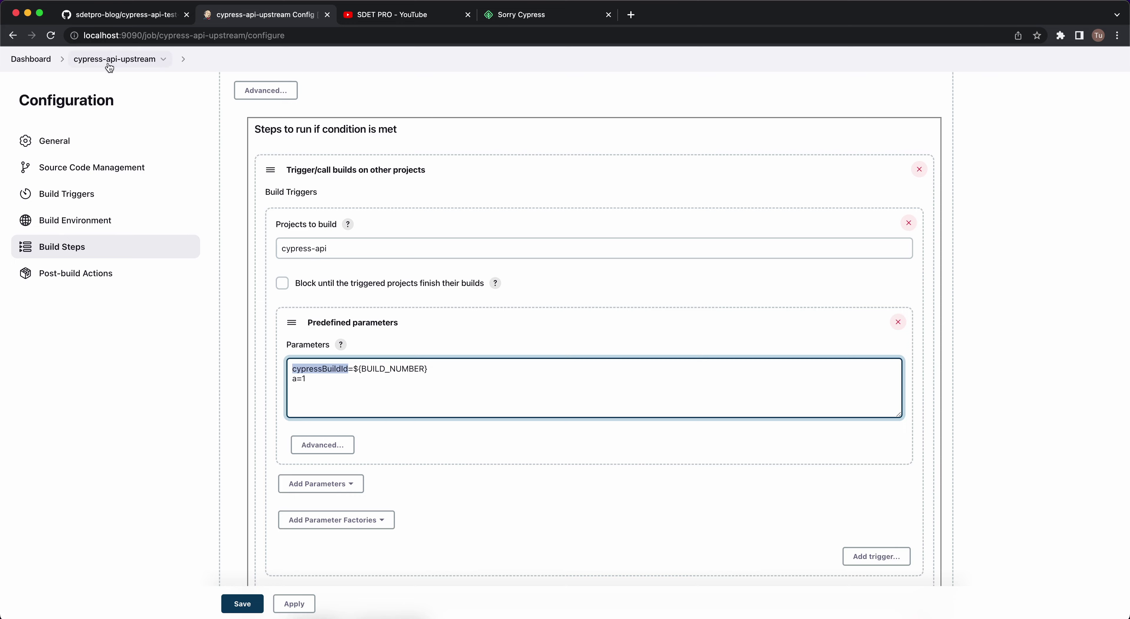
{"action": "left_click", "coordinate": [32, 59], "text": "super"}
{"action": "left_click", "coordinate": [404, 14]}
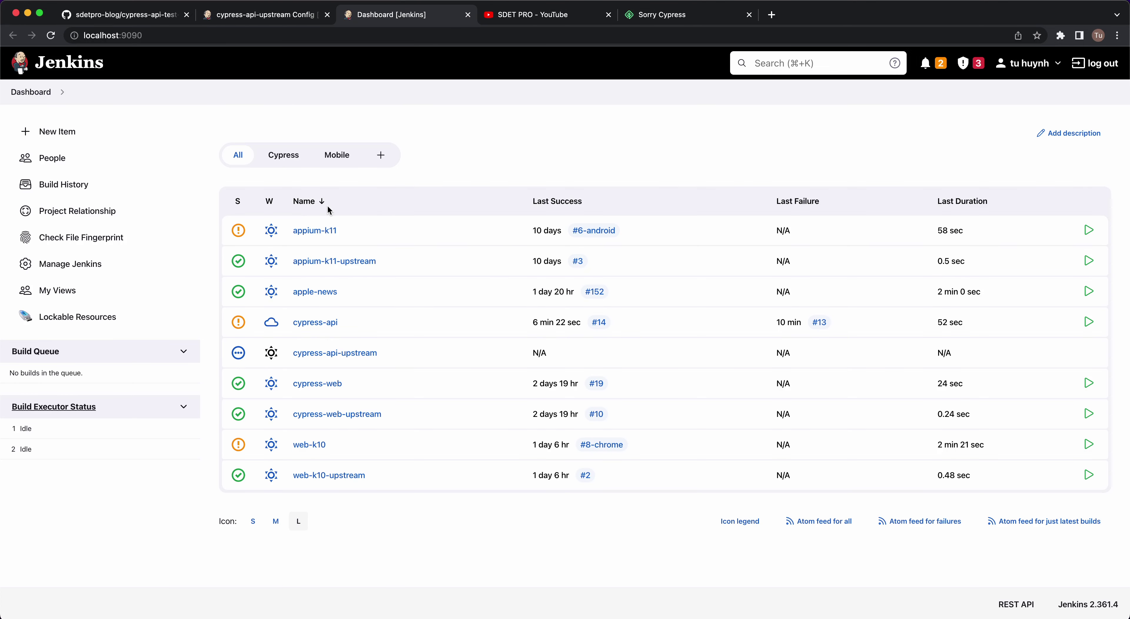
{"action": "left_click", "coordinate": [327, 386]}
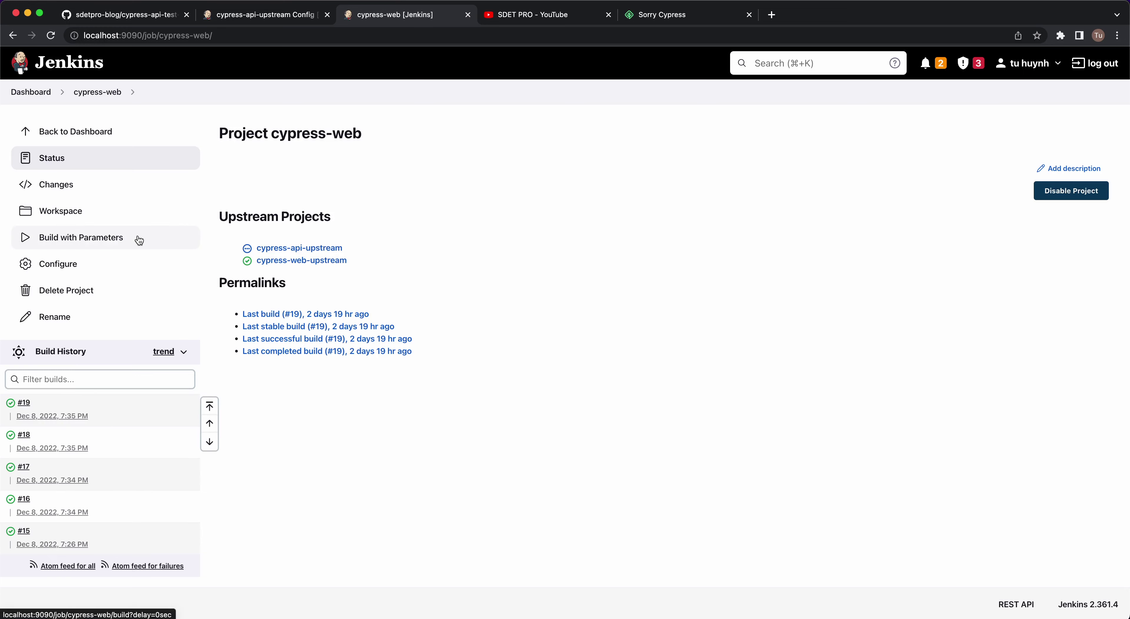
{"action": "left_click", "coordinate": [89, 237]}
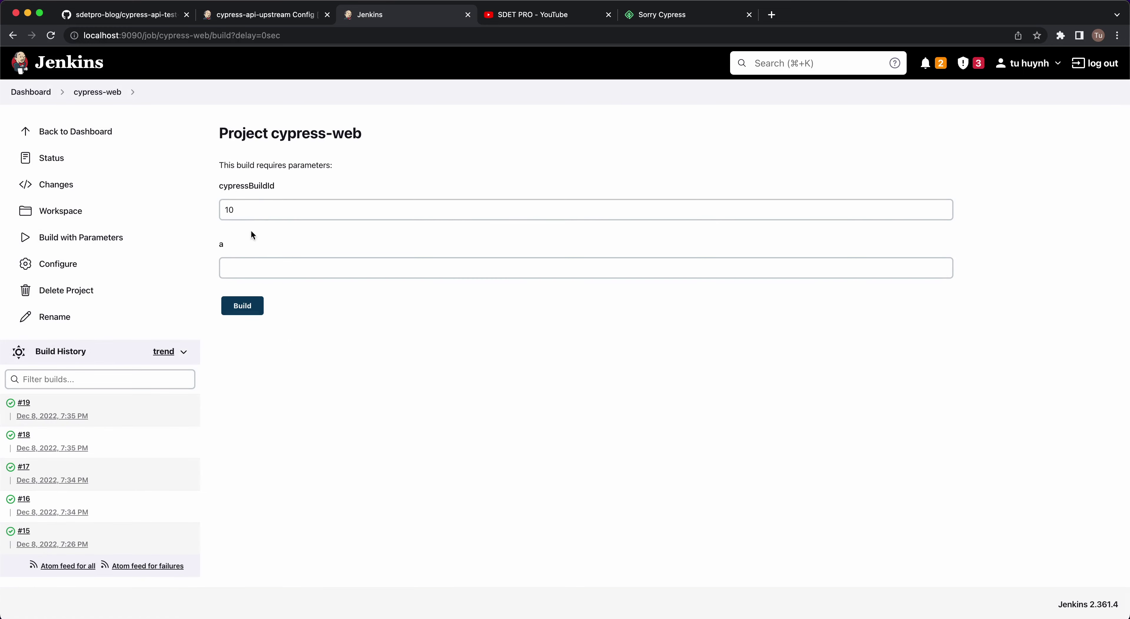
{"action": "double_click", "coordinate": [255, 186]}
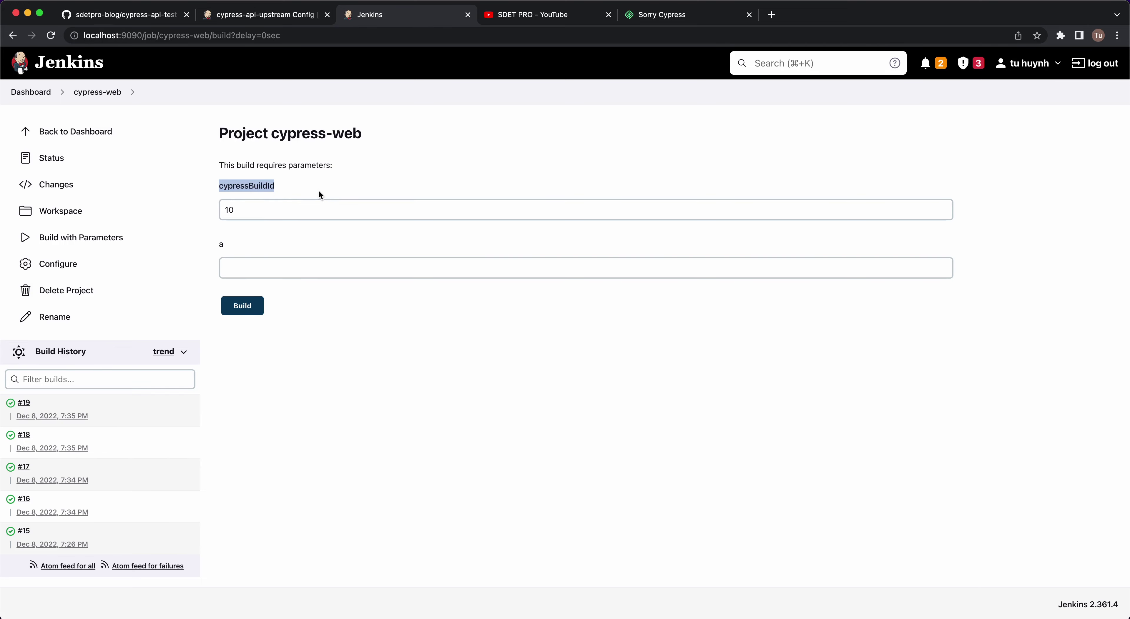
{"action": "key", "text": "super+bracketleft"}
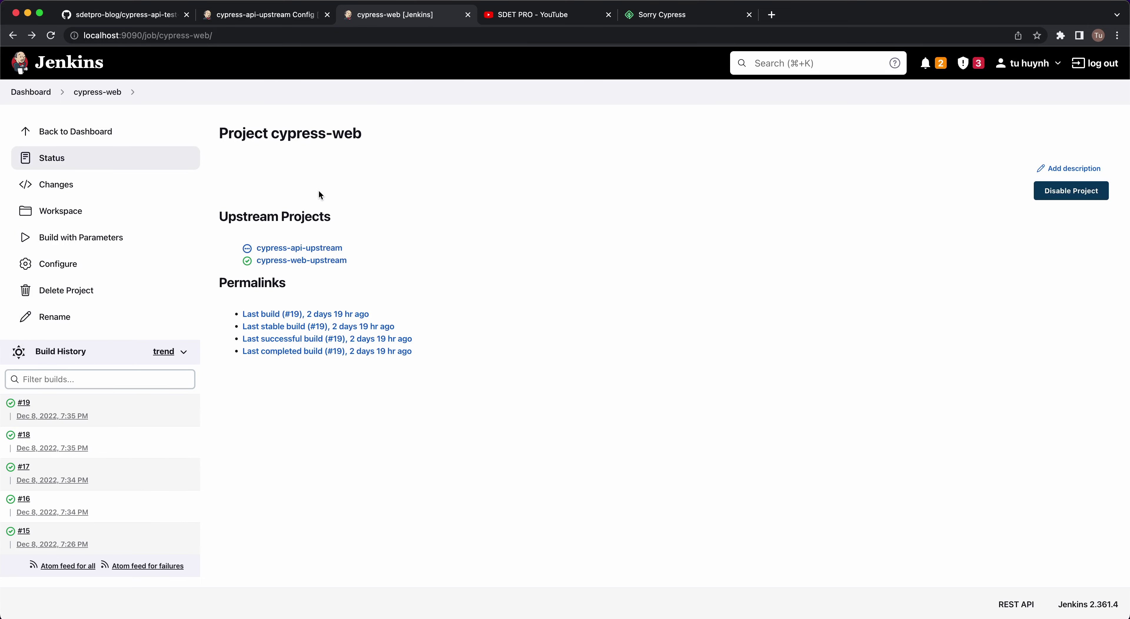
Open the cypress-api job's build parameters from the dashboard and copy the cypressBuildNum parameter name
{"action": "left_click", "coordinate": [45, 86]}
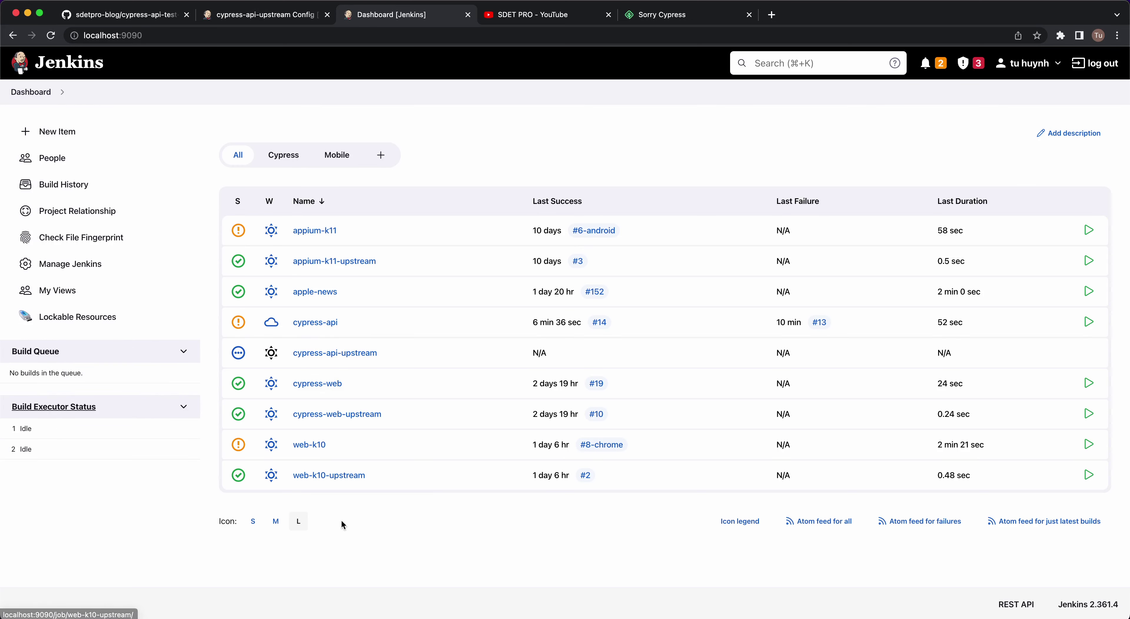
{"action": "left_click", "coordinate": [323, 323]}
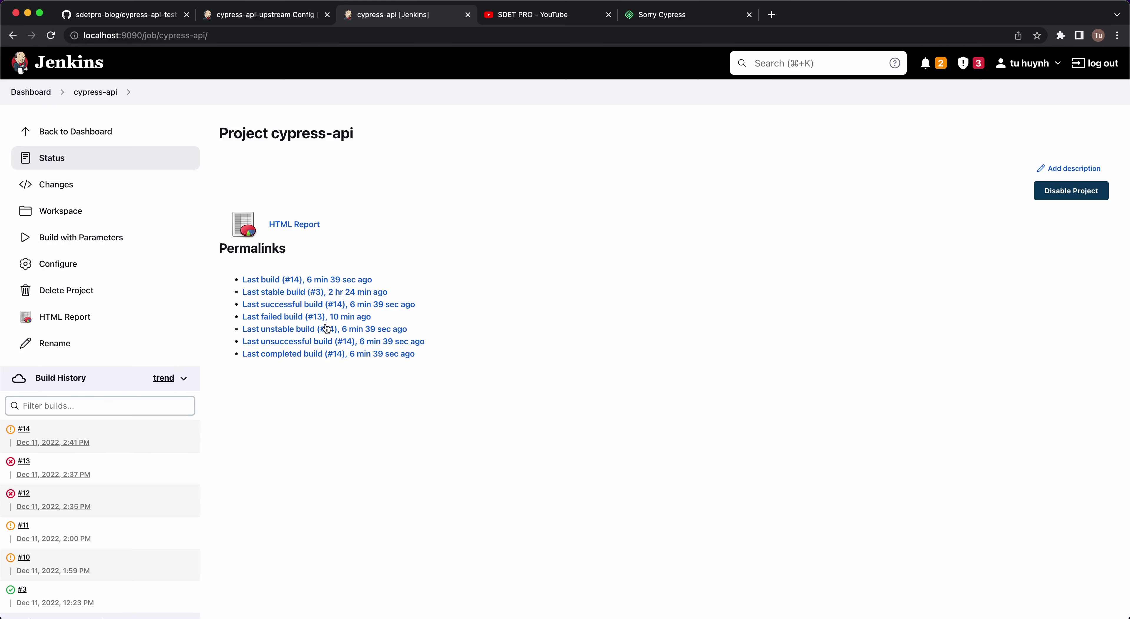
{"action": "left_click", "coordinate": [76, 237]}
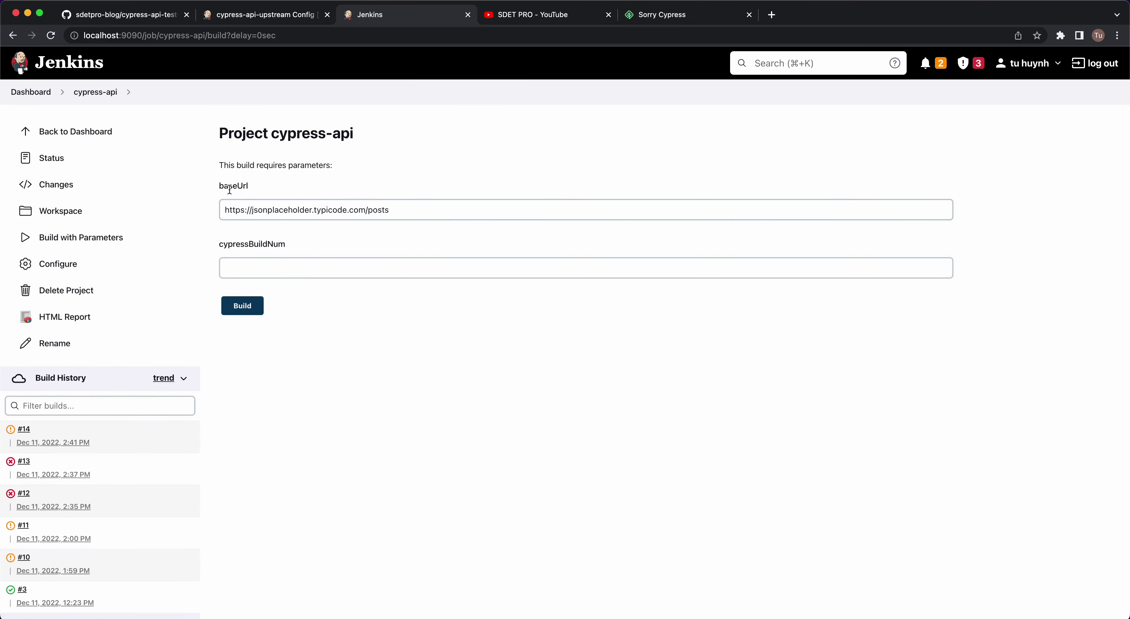
{"action": "double_click", "coordinate": [240, 245]}
{"action": "key", "text": "super+c"}
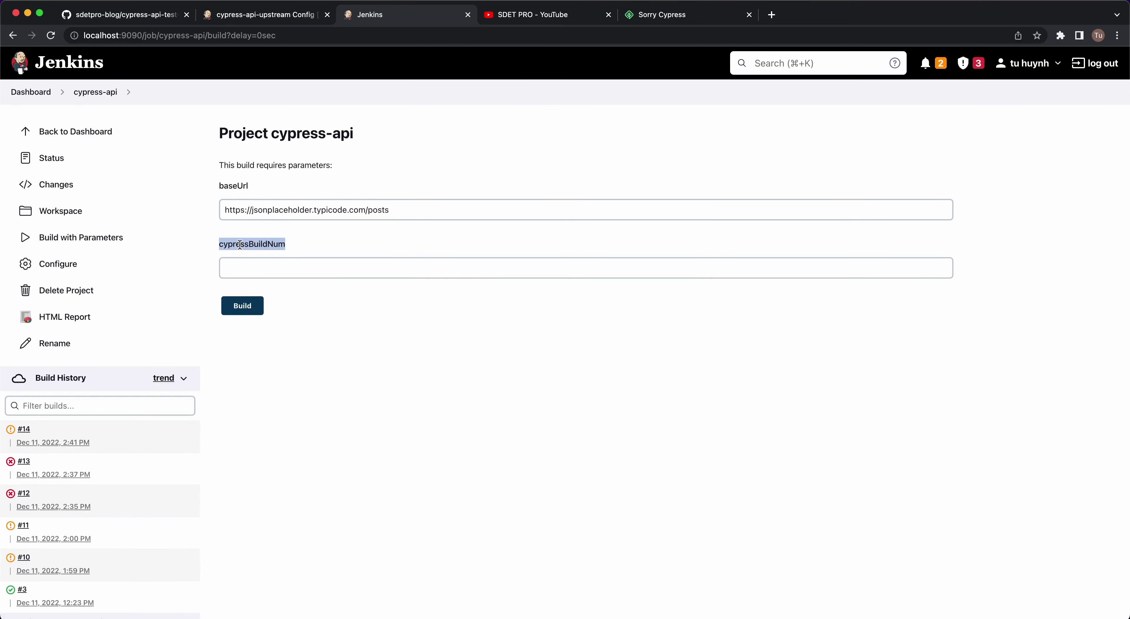
Replace the cypressBuildId name in the first trigger's predefined parameters with cypressBuildNum, and check the cypress-api run in Sorry Cypress
{"action": "left_click", "coordinate": [268, 16]}
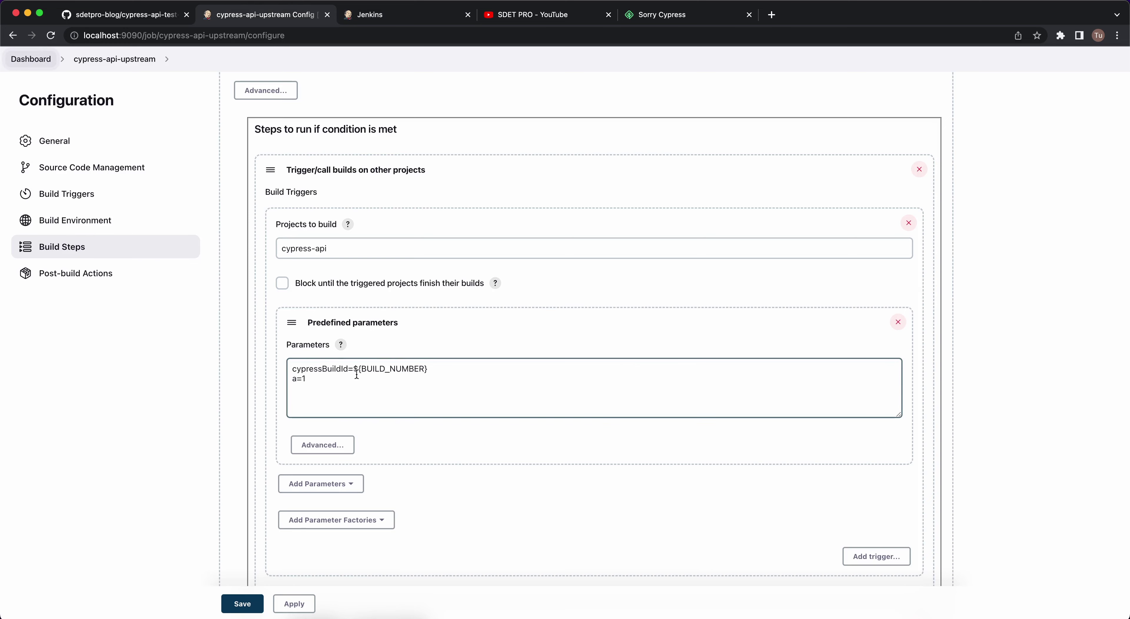
{"action": "double_click", "coordinate": [325, 368]}
{"action": "key", "text": "super+v"}
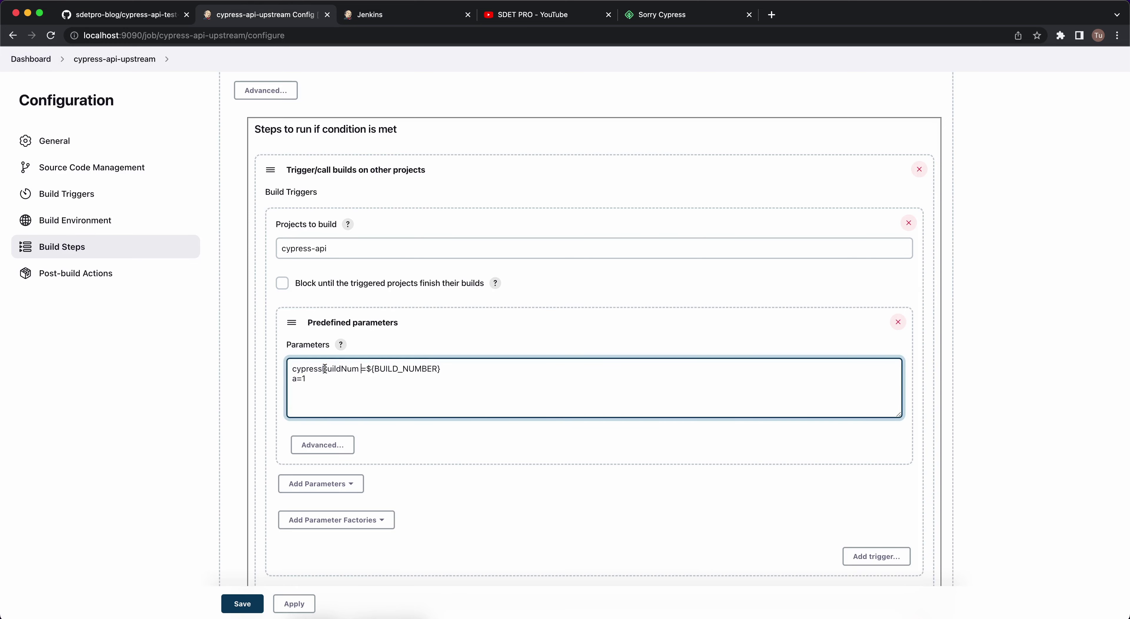
{"action": "key", "text": "BackSpace"}
{"action": "left_click", "coordinate": [702, 20]}
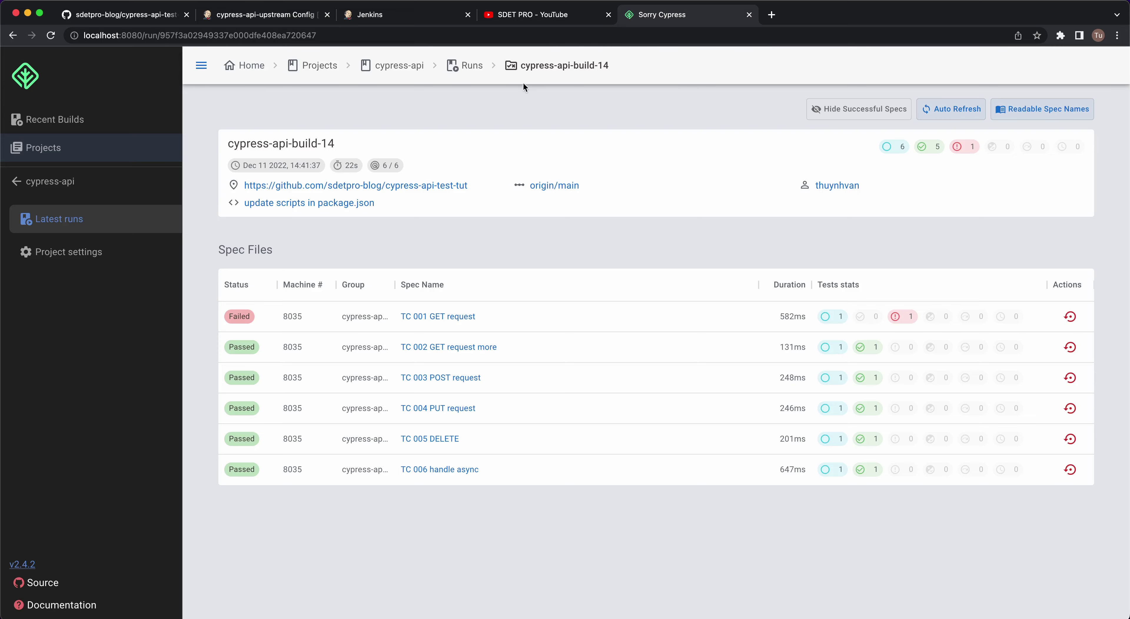
{"action": "left_click", "coordinate": [292, 20]}
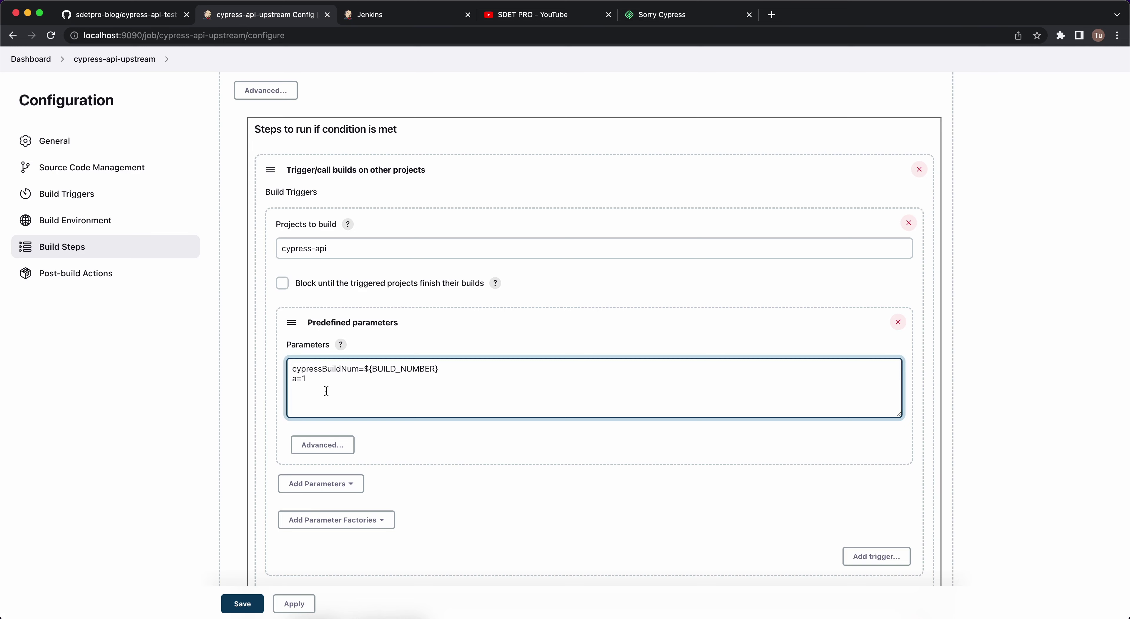
Set the project to build in the second conditional trigger to cypress-api
{"action": "scroll", "coordinate": [324, 381], "scroll_direction": "down", "scroll_amount": 3}
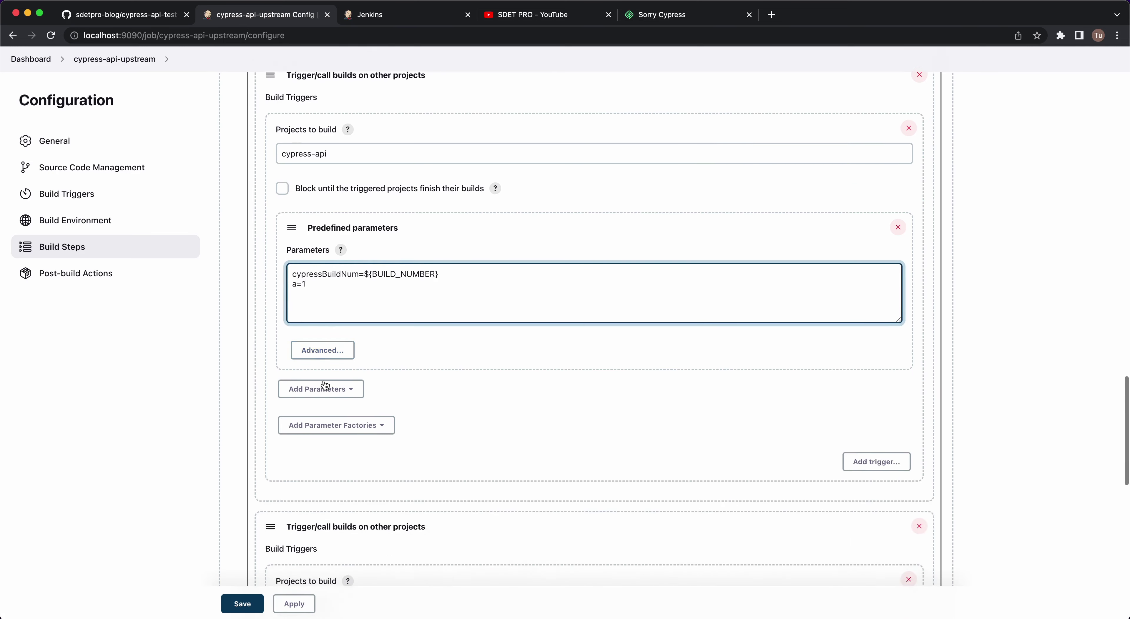
{"action": "left_click_drag", "start_coordinate": [309, 281], "coordinate": [289, 279]}
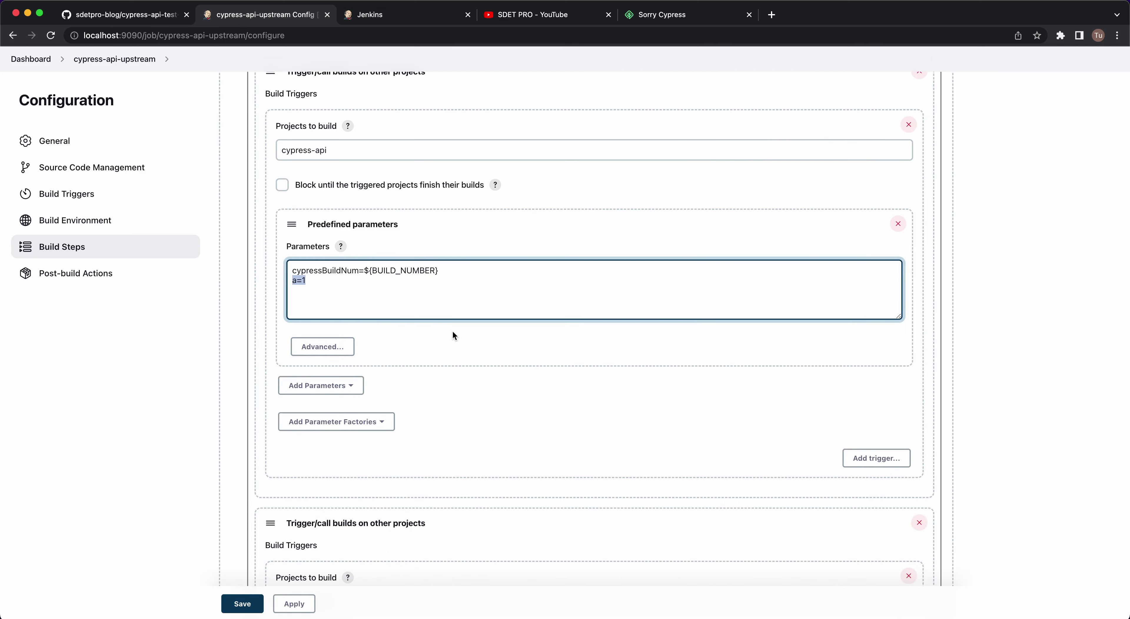
{"action": "scroll", "coordinate": [453, 332], "scroll_direction": "down", "scroll_amount": 2}
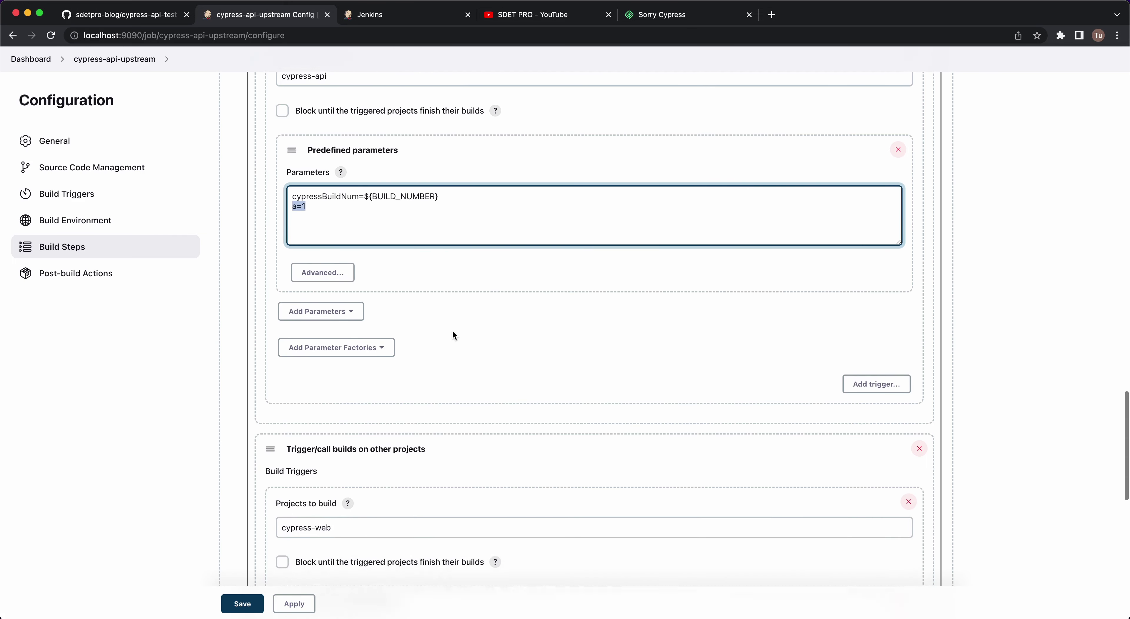
{"action": "scroll", "coordinate": [453, 335], "scroll_direction": "down", "scroll_amount": 3}
{"action": "left_click", "coordinate": [336, 431]}
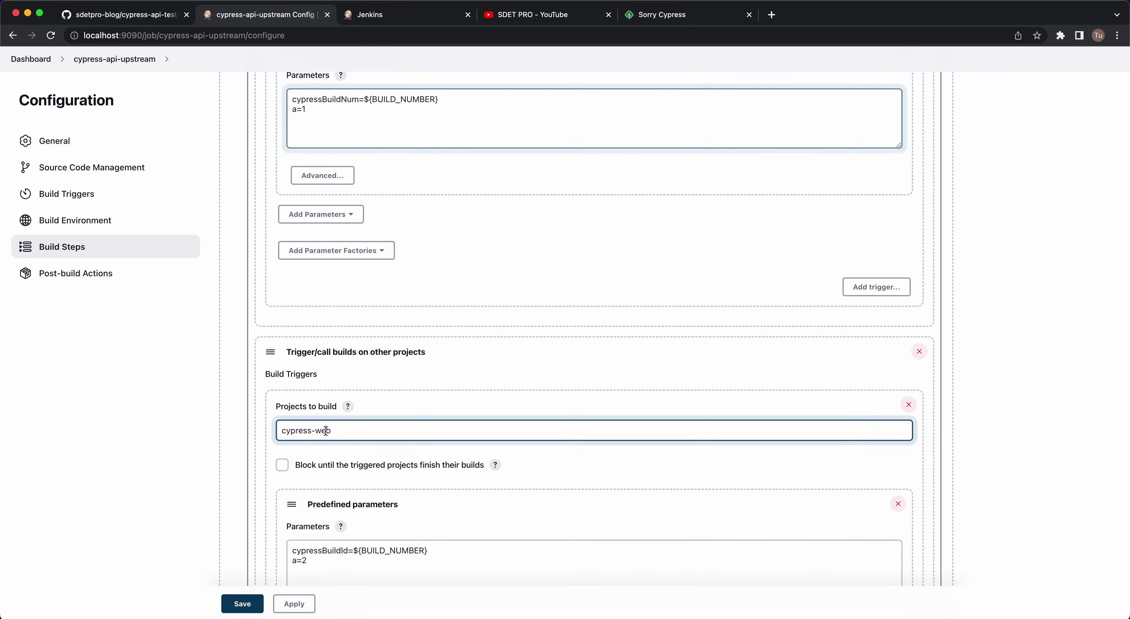
{"action": "left_click_drag", "start_coordinate": [332, 431], "coordinate": [314, 430]}
{"action": "type", "text": "api"}
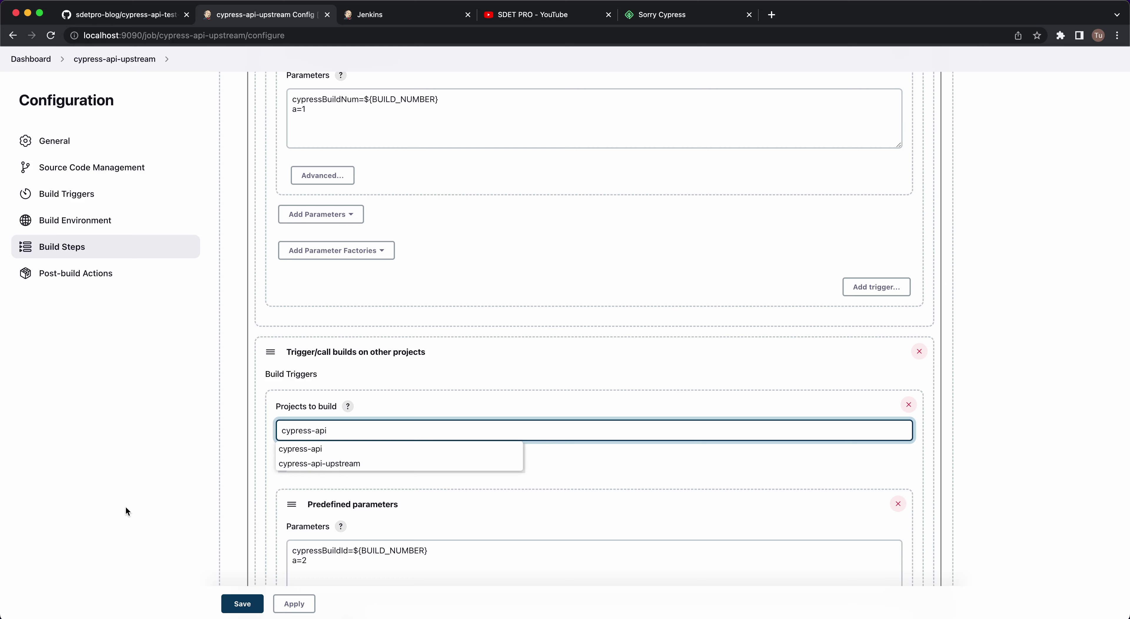
{"action": "left_click", "coordinate": [124, 510]}
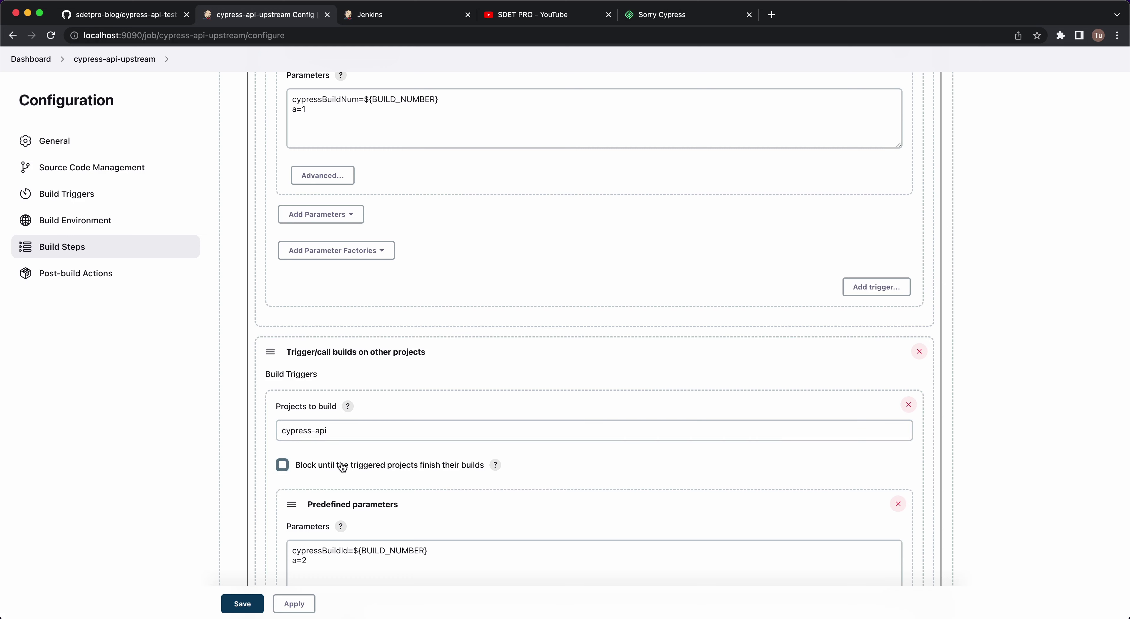
Replace the cypressBuildId name in the second trigger's predefined parameters with cypressBuildNum
{"action": "scroll", "coordinate": [355, 421], "scroll_direction": "down", "scroll_amount": 3}
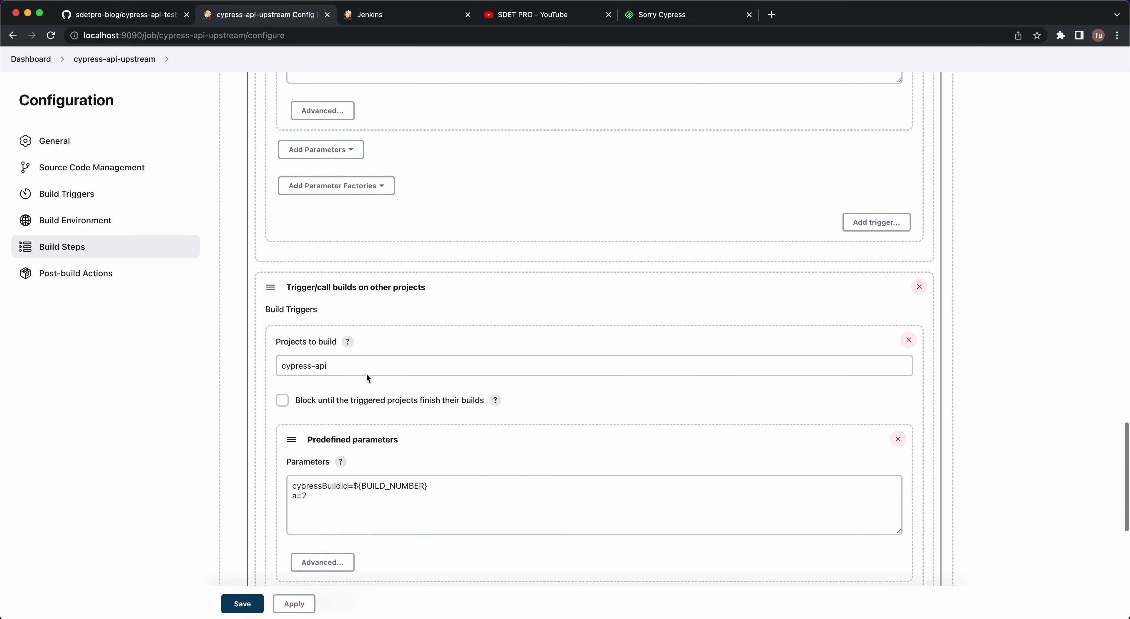
{"action": "left_click", "coordinate": [339, 487]}
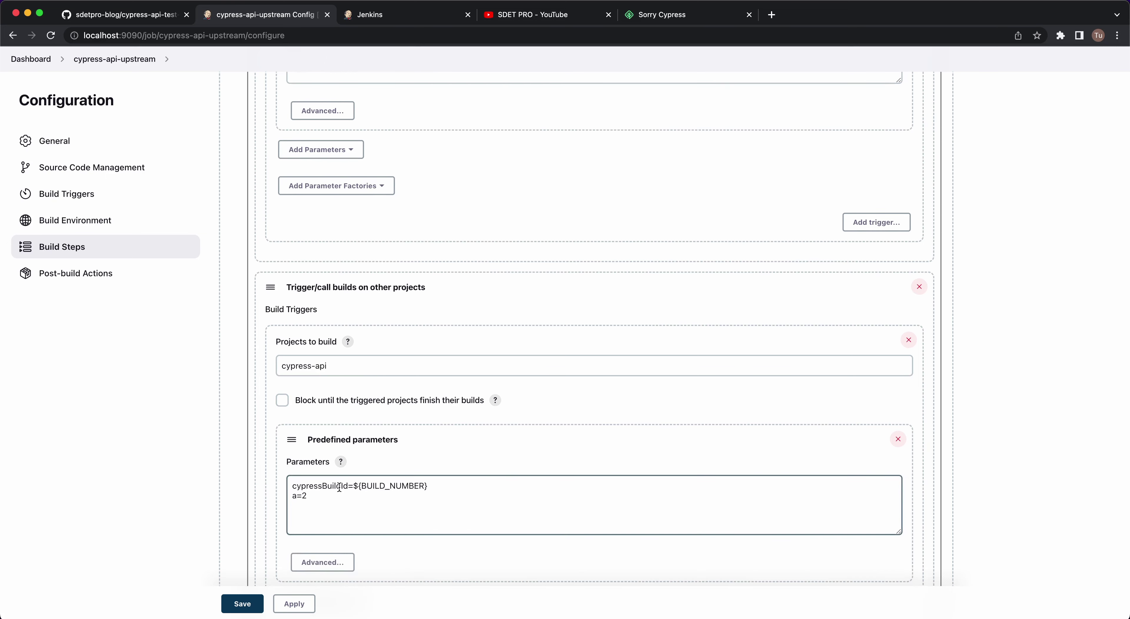
{"action": "double_click", "coordinate": [339, 487]}
{"action": "type", "text": "cypressBuildNum"}
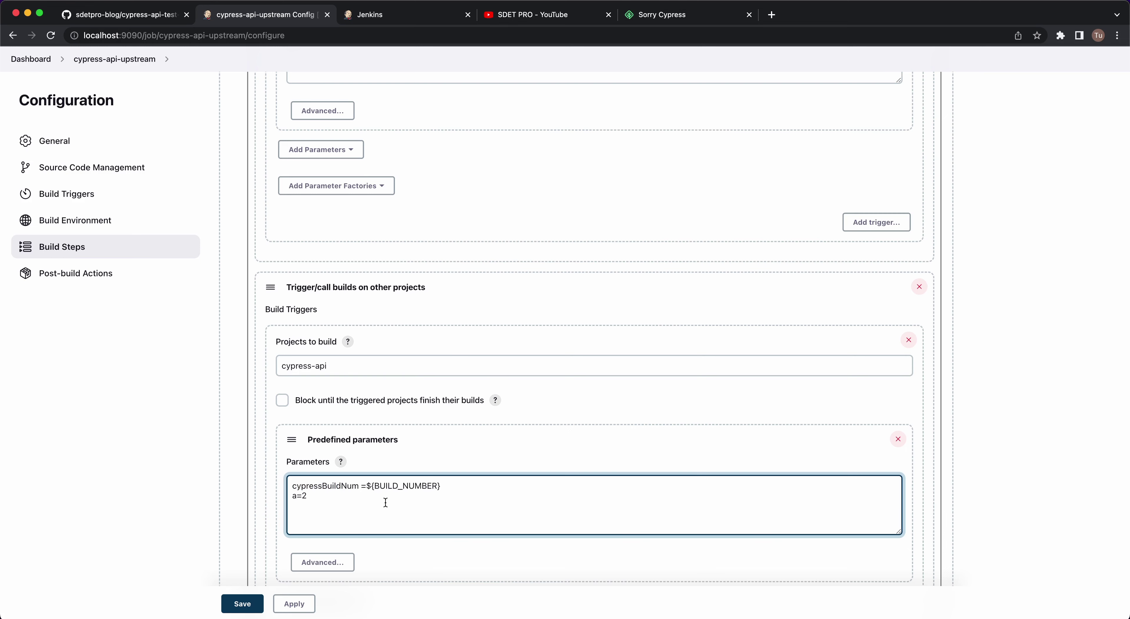
{"action": "key", "text": "BackSpace"}
{"action": "scroll", "coordinate": [376, 444], "scroll_direction": "down", "scroll_amount": 3}
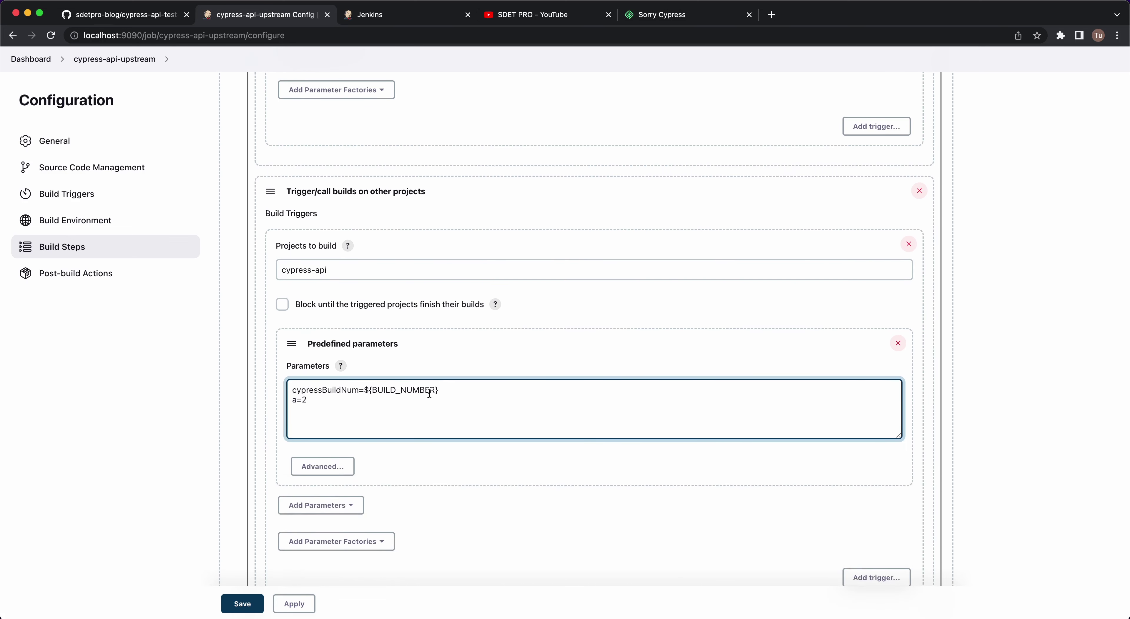
Compare the values of parameter a in the predefined parameters of the first and second cypress-api triggers
{"action": "left_click_drag", "start_coordinate": [307, 402], "coordinate": [293, 401]}
{"action": "scroll", "coordinate": [293, 401], "scroll_direction": "down", "scroll_amount": 4}
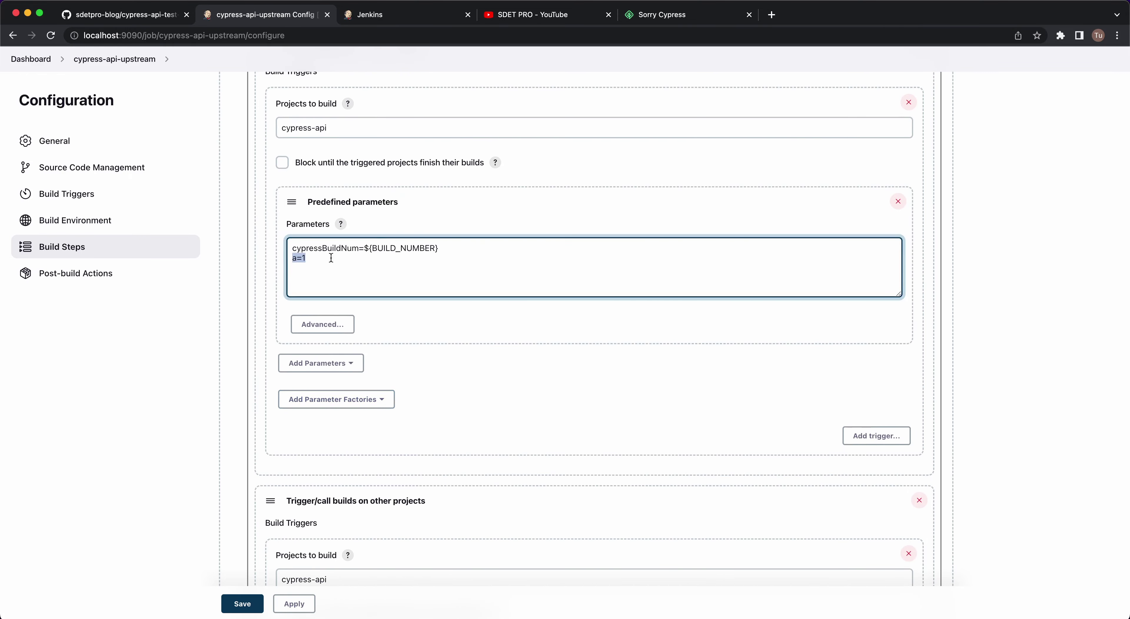
{"action": "scroll", "coordinate": [415, 261], "scroll_direction": "down", "scroll_amount": 5}
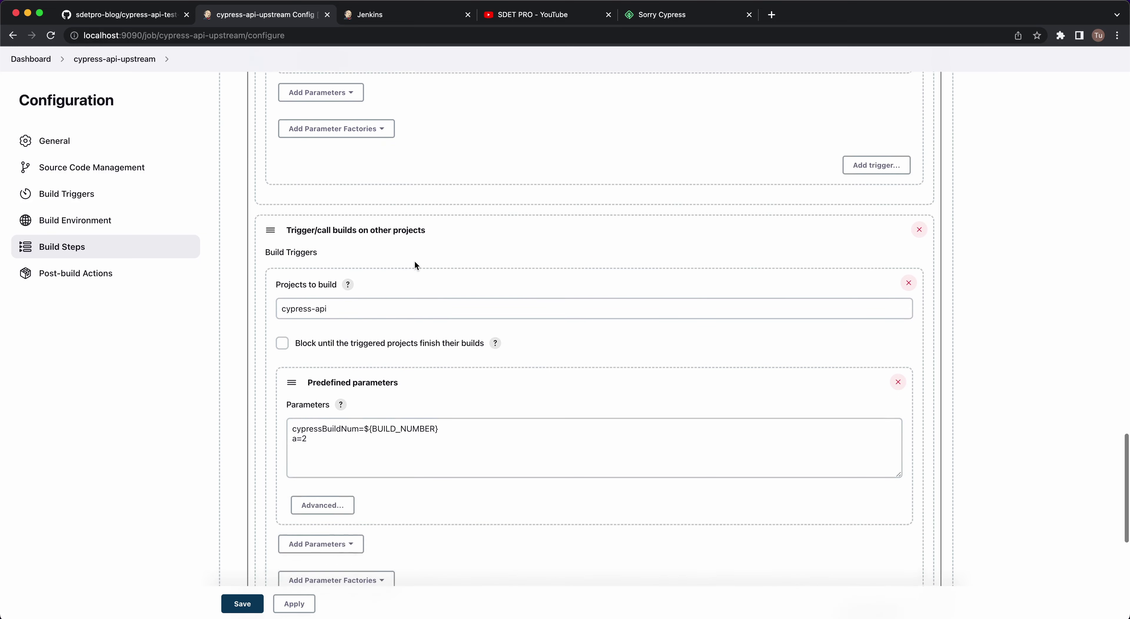
{"action": "scroll", "coordinate": [371, 421], "scroll_direction": "up", "scroll_amount": 4}
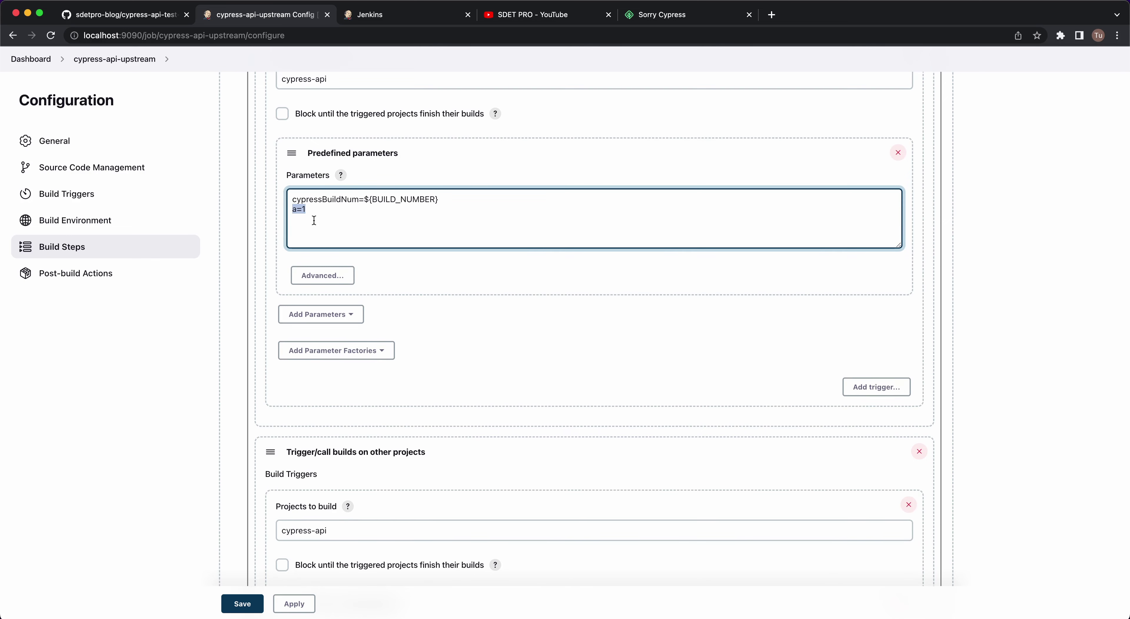
{"action": "left_click", "coordinate": [314, 210]}
{"action": "left_click_drag", "start_coordinate": [309, 212], "coordinate": [289, 211]}
{"action": "scroll", "coordinate": [326, 214], "scroll_direction": "down", "scroll_amount": 5}
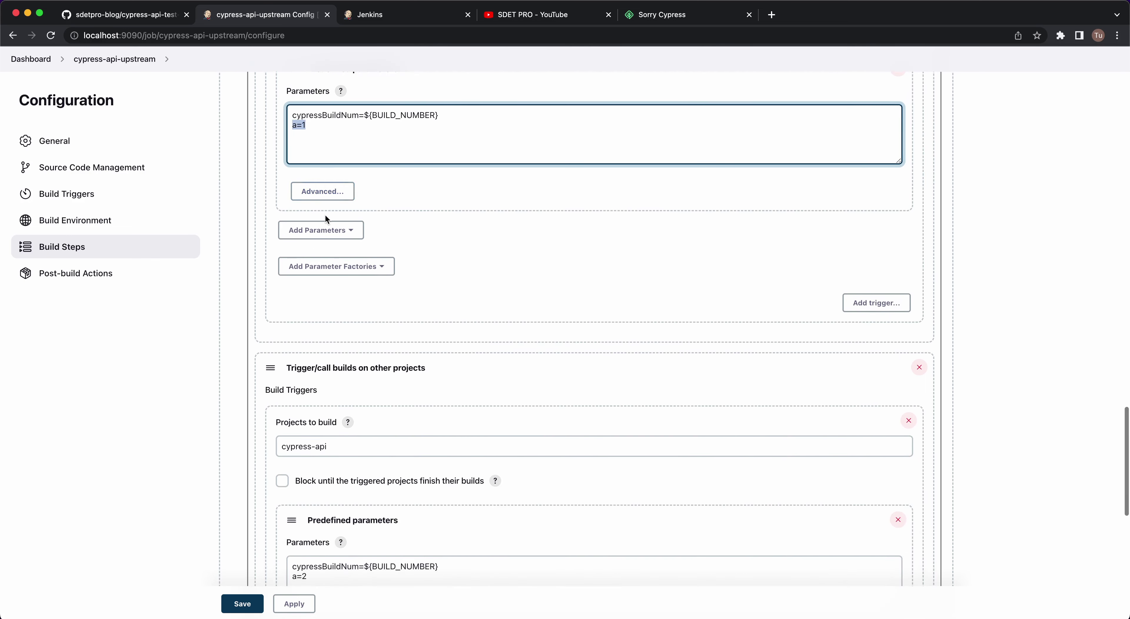
{"action": "scroll", "coordinate": [330, 366], "scroll_direction": "up", "scroll_amount": 4}
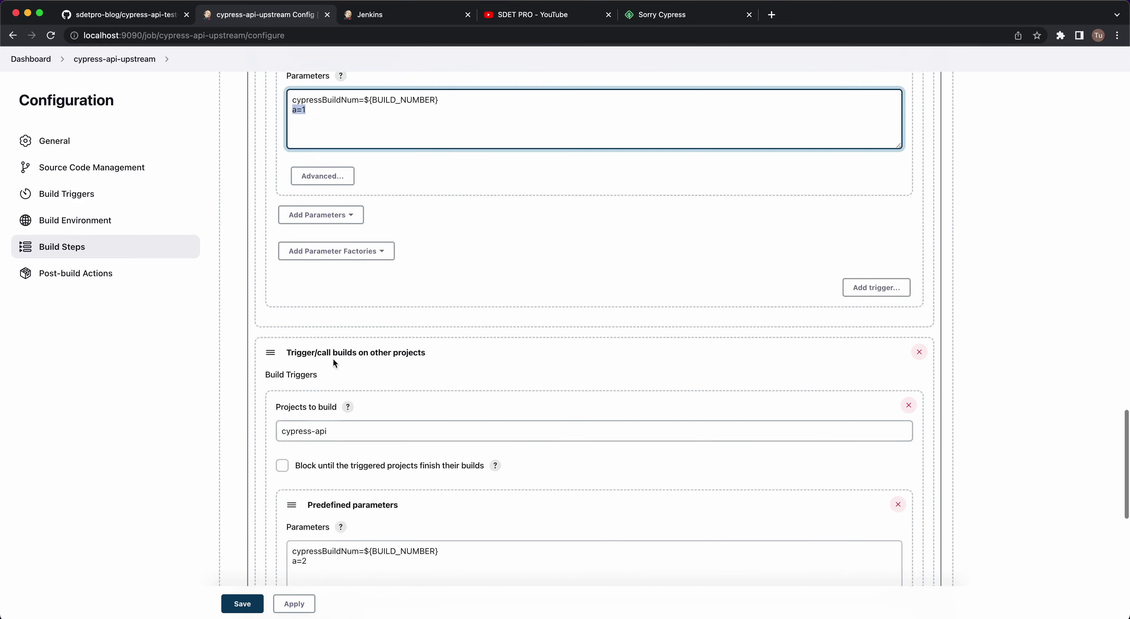
{"action": "scroll", "coordinate": [317, 214], "scroll_direction": "down", "scroll_amount": 2}
{"action": "scroll", "coordinate": [323, 252], "scroll_direction": "down", "scroll_amount": 5}
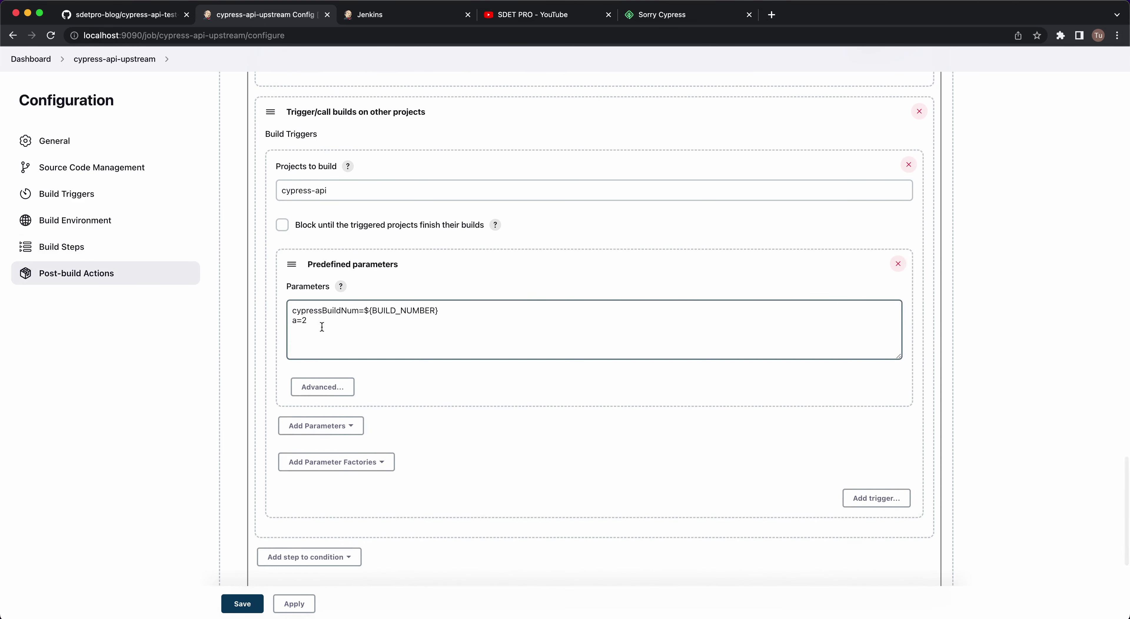
Copy the baseUrl value from the cypress-api job's build parameters
{"action": "left_click", "coordinate": [370, 19]}
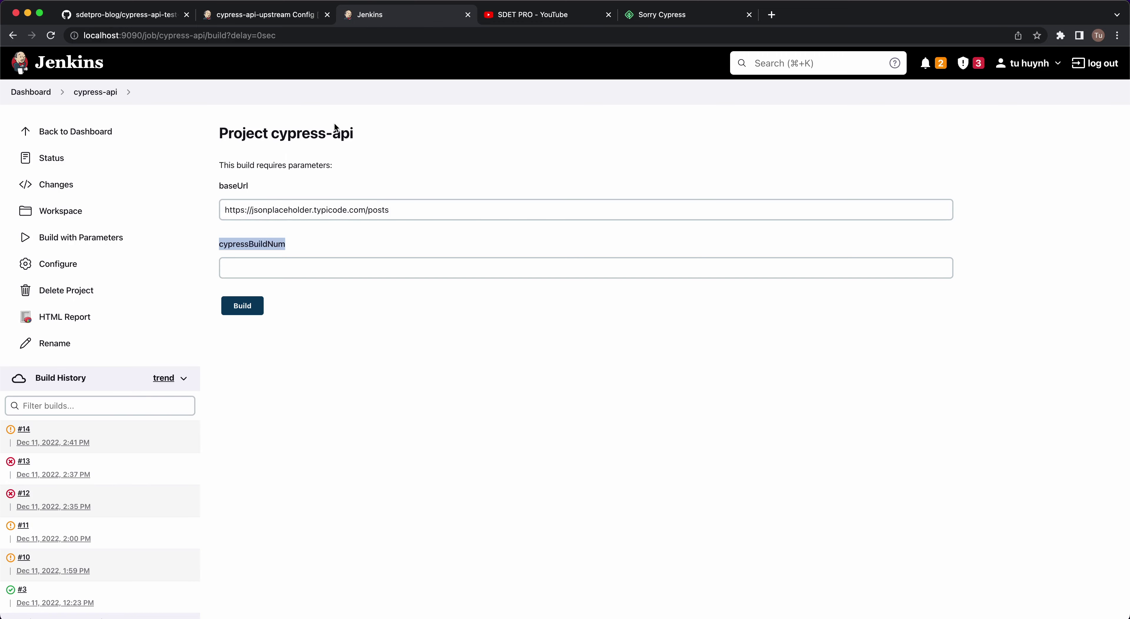
{"action": "left_click", "coordinate": [295, 370]}
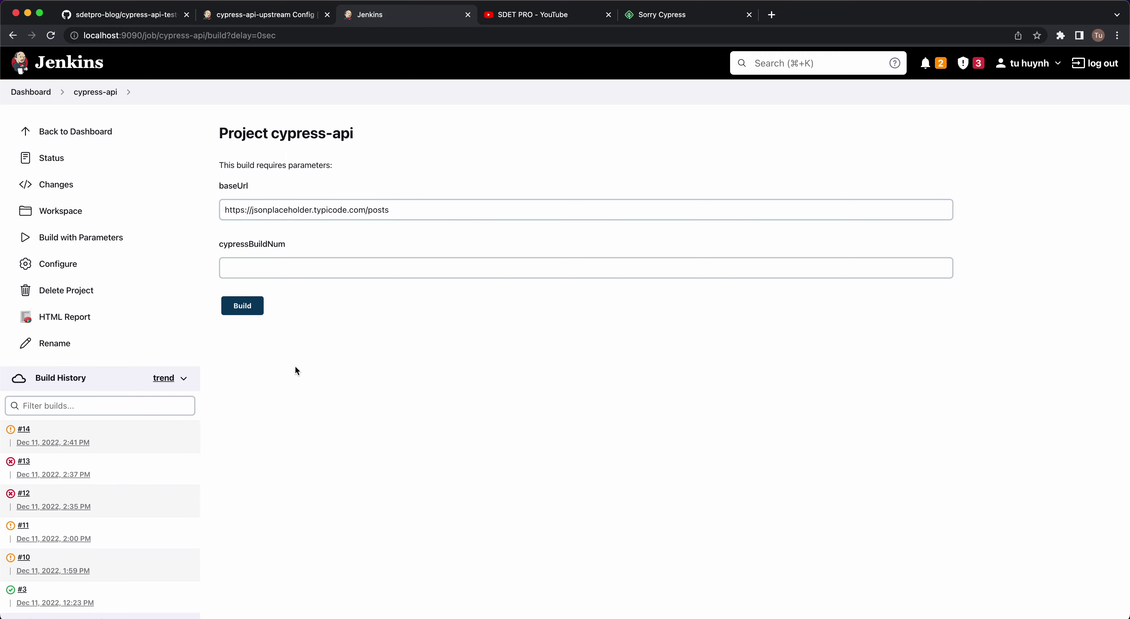
{"action": "triple_click", "coordinate": [259, 211]}
{"action": "key", "text": "super+c"}
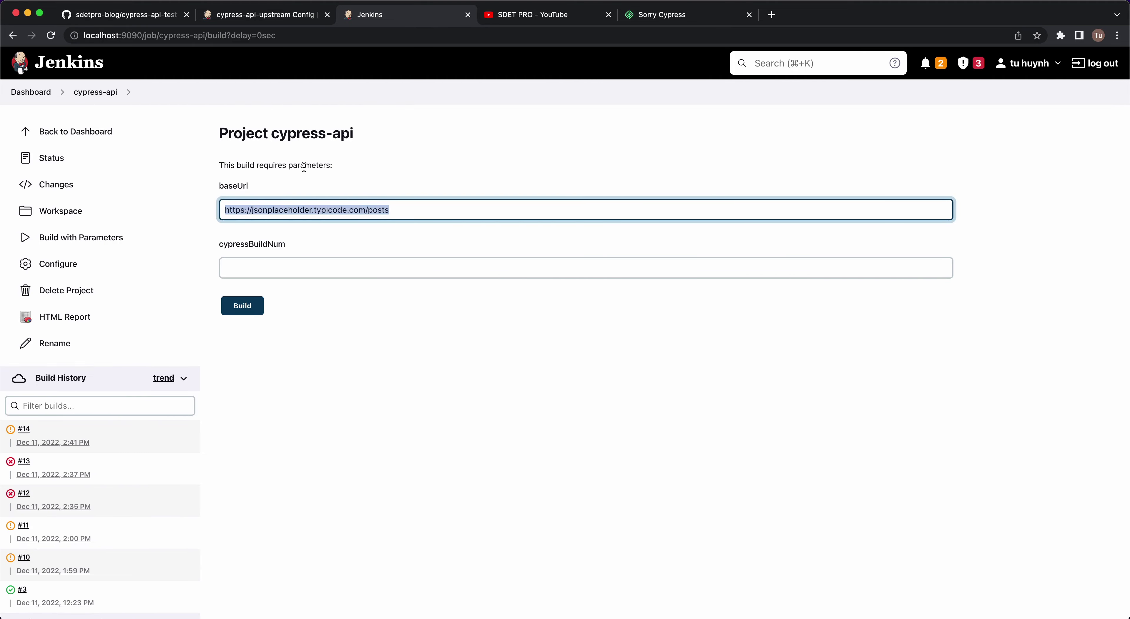
{"action": "left_click", "coordinate": [287, 18]}
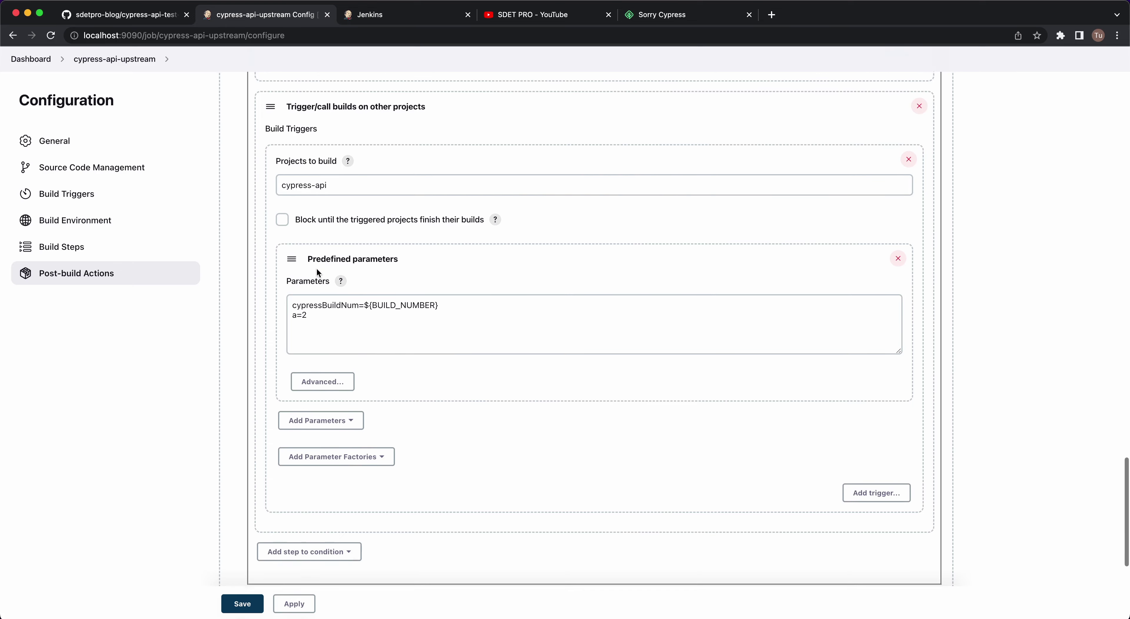
{"action": "scroll", "coordinate": [318, 272], "scroll_direction": "down", "scroll_amount": 1}
{"action": "left_click", "coordinate": [441, 302]}
{"action": "key", "text": "Return"}
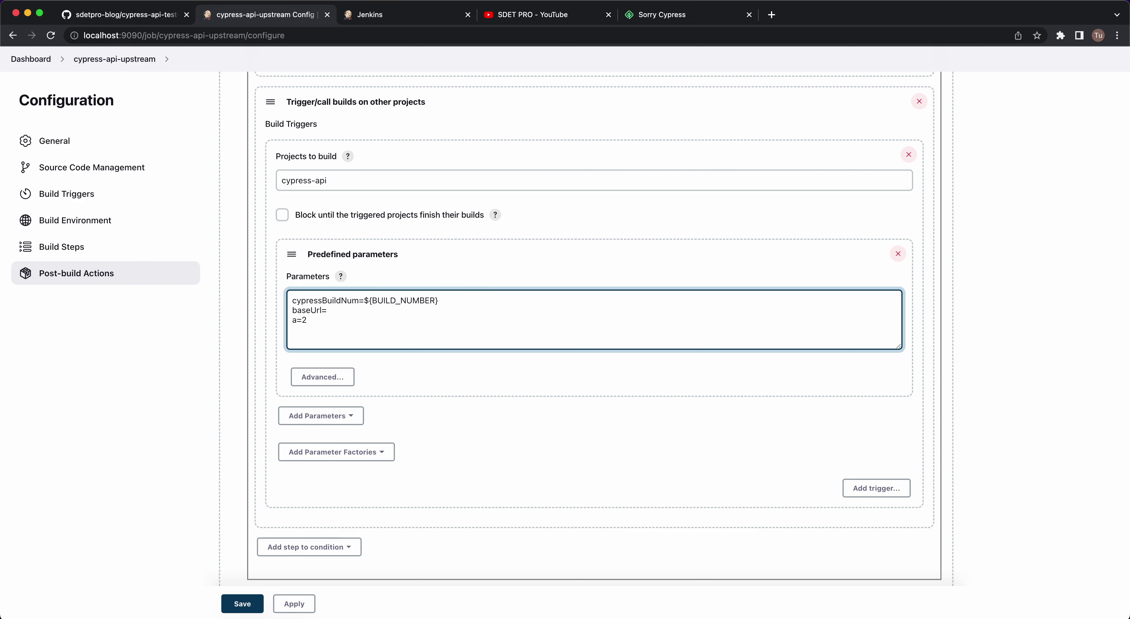
{"action": "type", "text": "baseUrl="}
{"action": "key", "text": "super+v"}
{"action": "scroll", "coordinate": [507, 315], "scroll_direction": "down", "scroll_amount": 1}
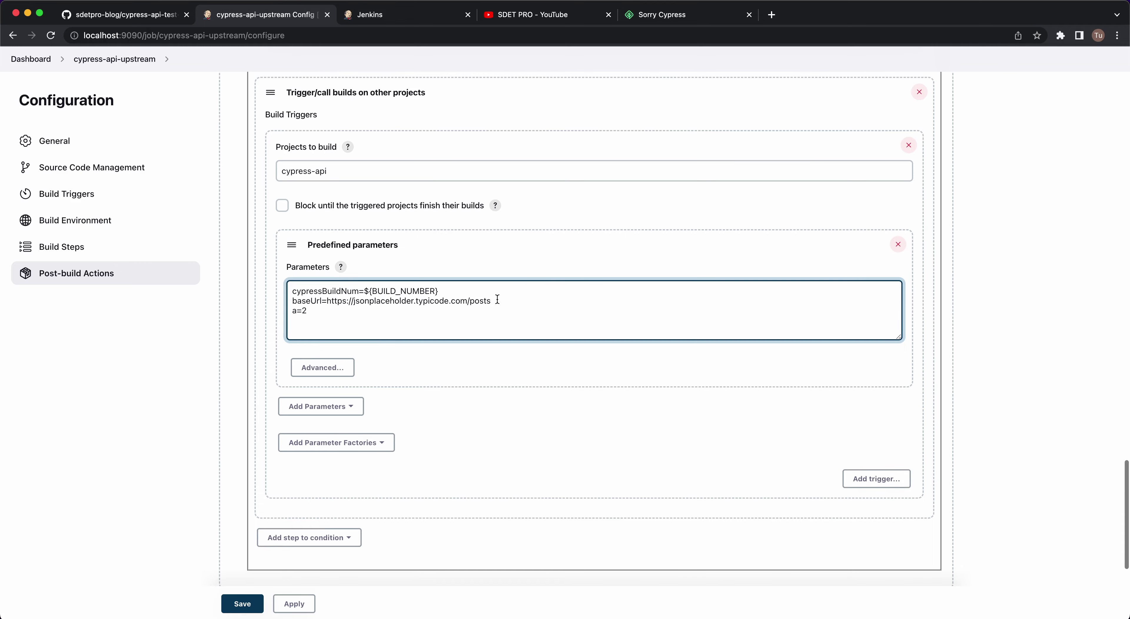
Copy the baseUrl line from the second trigger into the first trigger's predefined parameters, below cypressBuildNum
{"action": "left_click_drag", "start_coordinate": [495, 301], "coordinate": [287, 299]}
{"action": "key", "text": "super+c"}
{"action": "scroll", "coordinate": [284, 298], "scroll_direction": "down", "scroll_amount": 10}
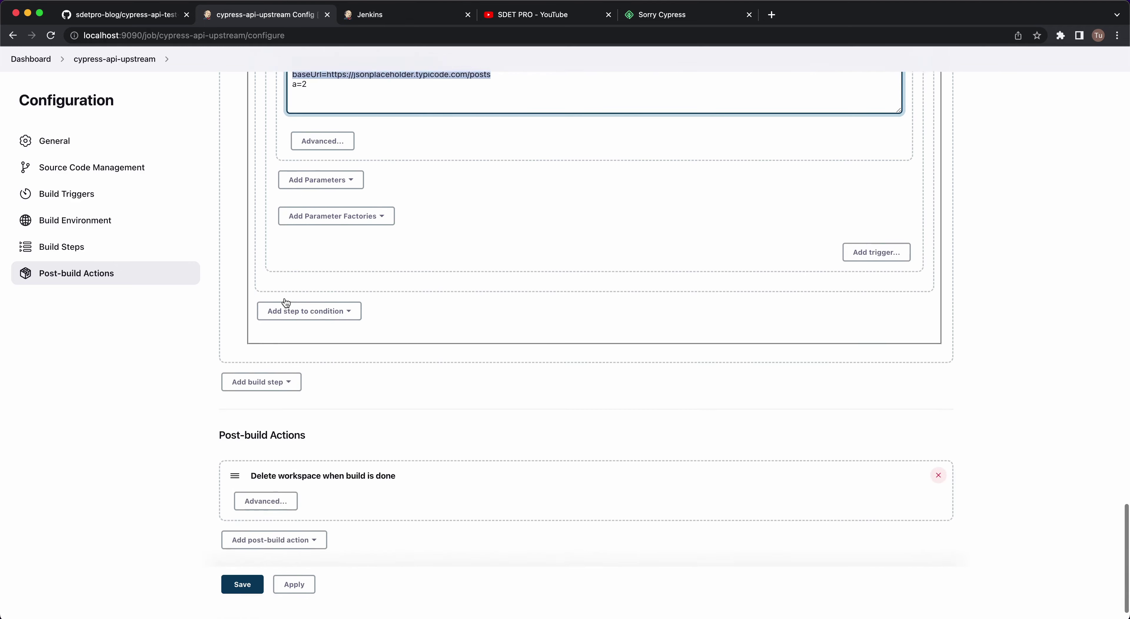
{"action": "scroll", "coordinate": [284, 297], "scroll_direction": "up", "scroll_amount": 9}
{"action": "scroll", "coordinate": [284, 303], "scroll_direction": "up", "scroll_amount": 10}
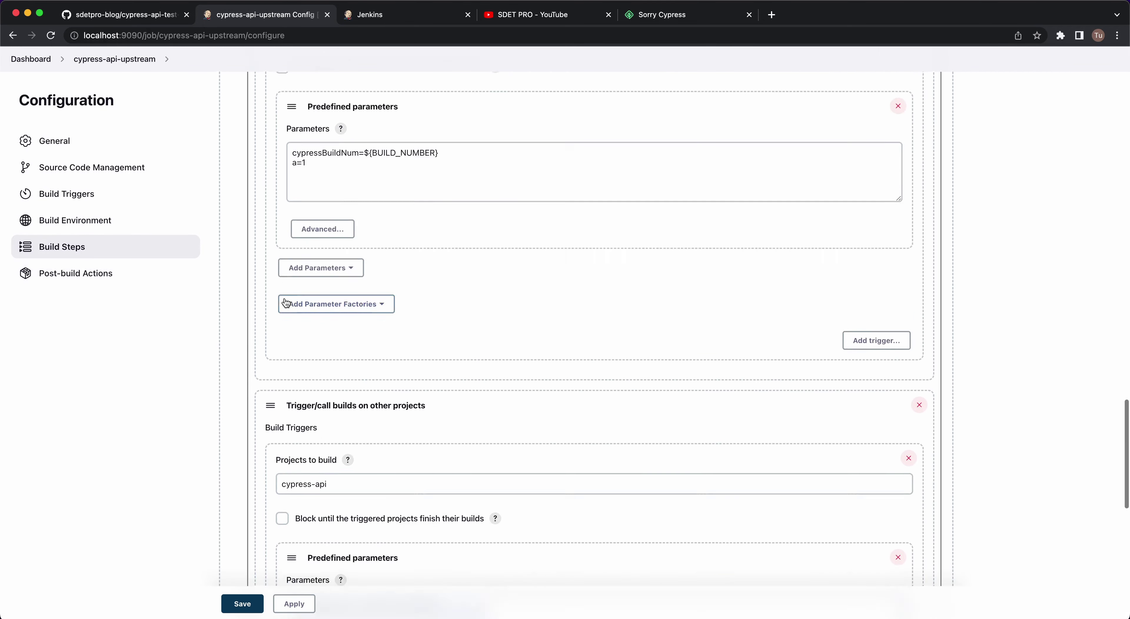
{"action": "left_click", "coordinate": [445, 239]}
{"action": "key", "text": "Return"}
{"action": "key", "text": "super+v"}
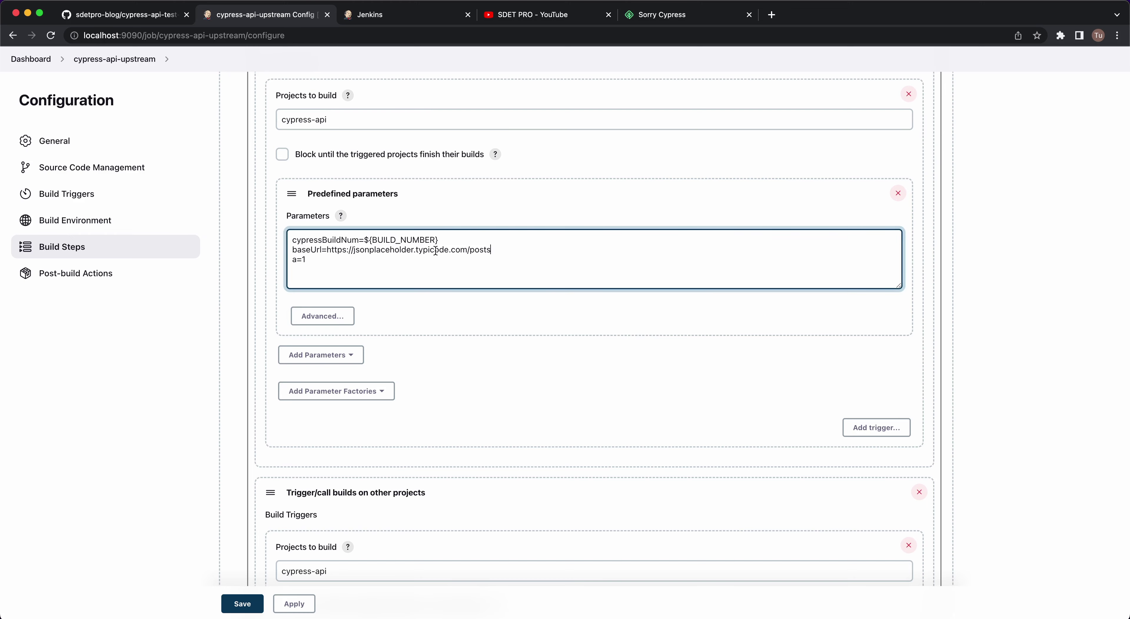
Add a string parameter named a to the cypress-api job, save it, and check the job's build parameters
{"action": "left_click", "coordinate": [373, 15]}
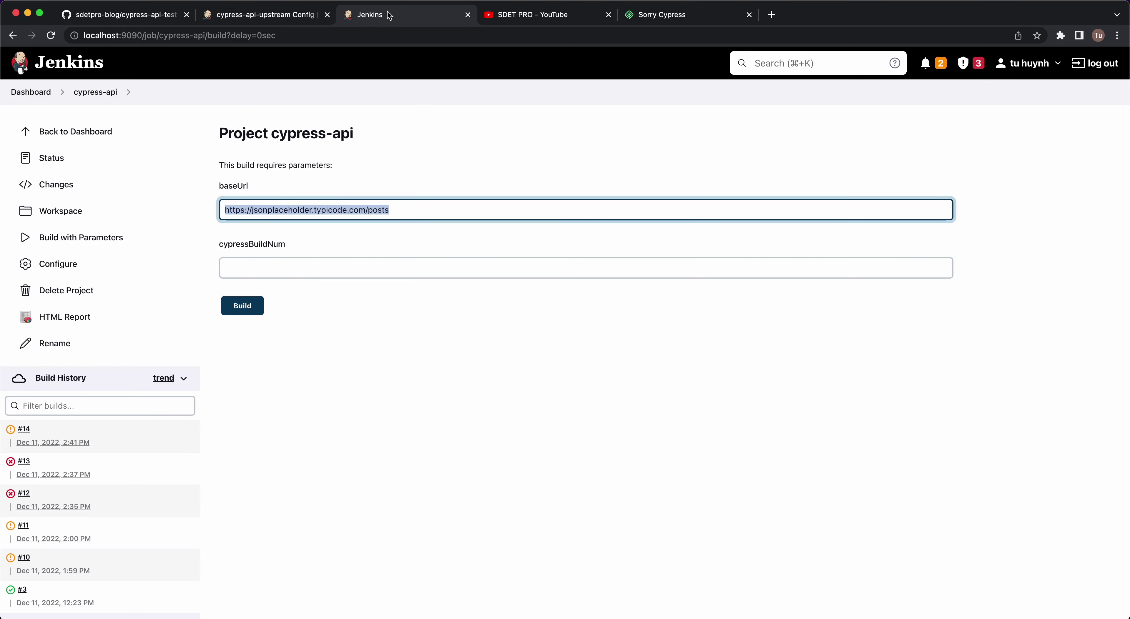
{"action": "left_click", "coordinate": [57, 263]}
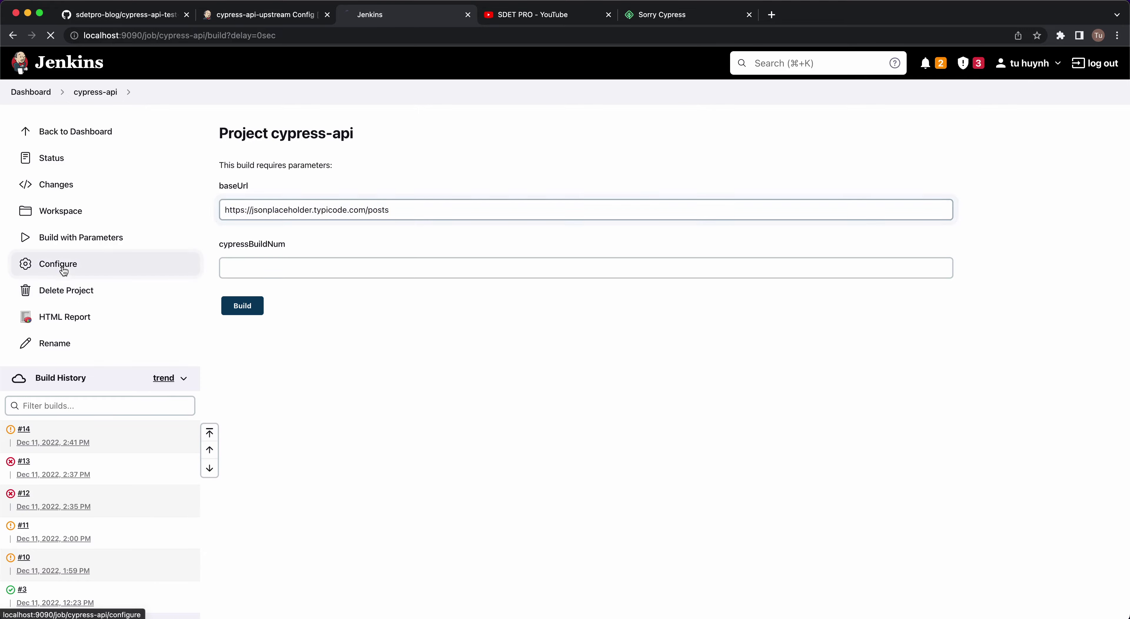
{"action": "scroll", "coordinate": [302, 312], "scroll_direction": "down", "scroll_amount": 10}
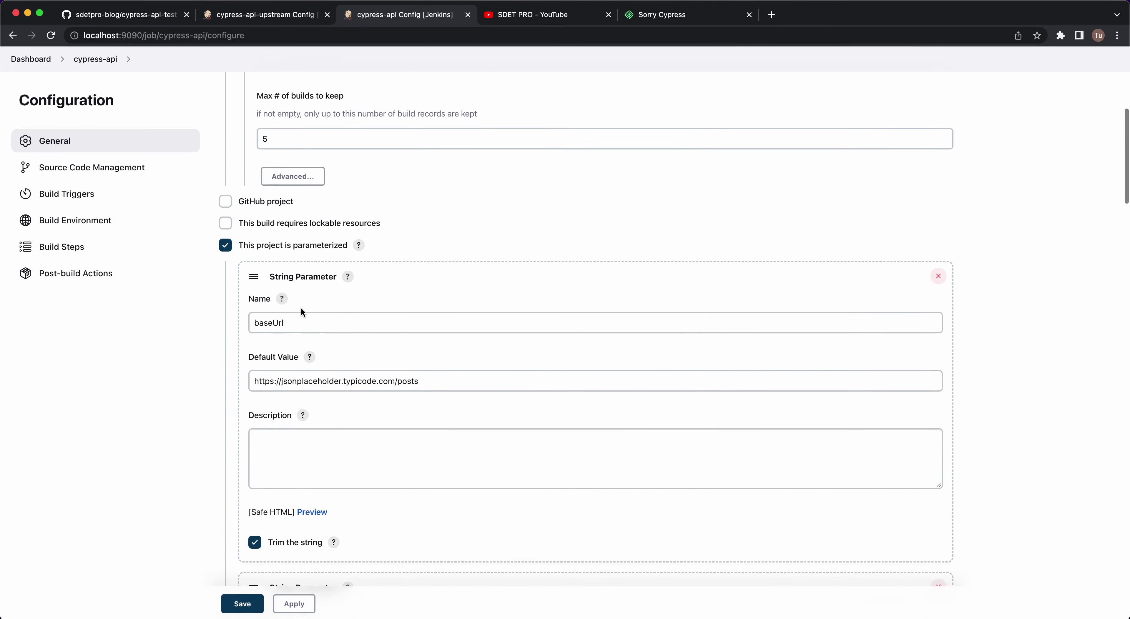
{"action": "scroll", "coordinate": [301, 312], "scroll_direction": "down", "scroll_amount": 10}
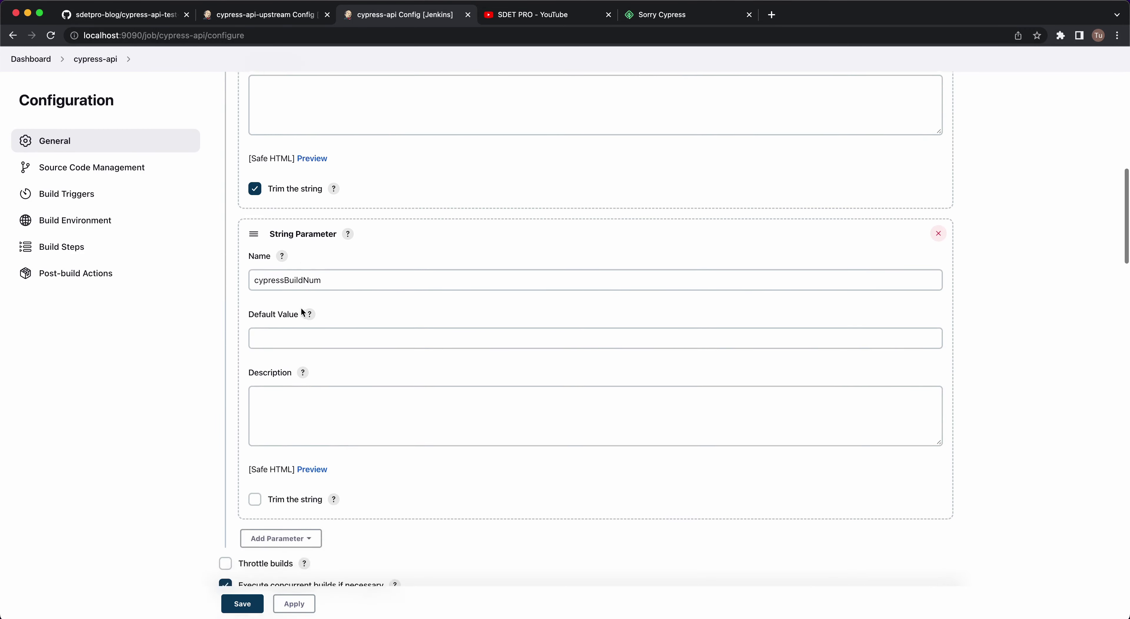
{"action": "left_click", "coordinate": [294, 339]}
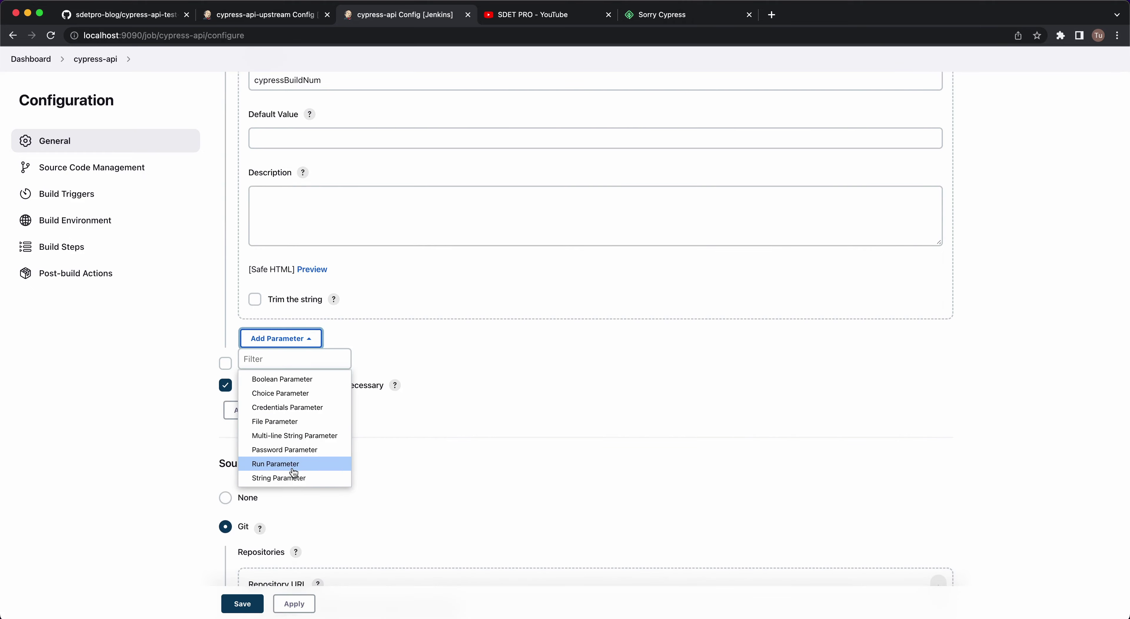
{"action": "left_click", "coordinate": [296, 478]}
{"action": "left_click", "coordinate": [292, 392]}
{"action": "type", "text": "a"}
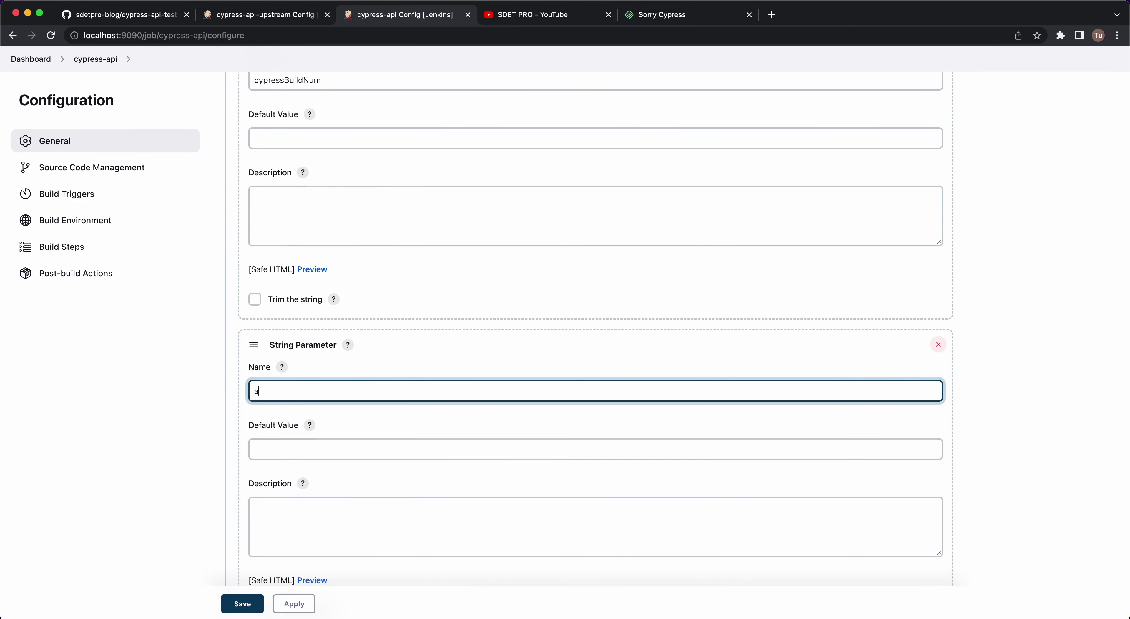
{"action": "scroll", "coordinate": [243, 570], "scroll_direction": "down", "scroll_amount": 3}
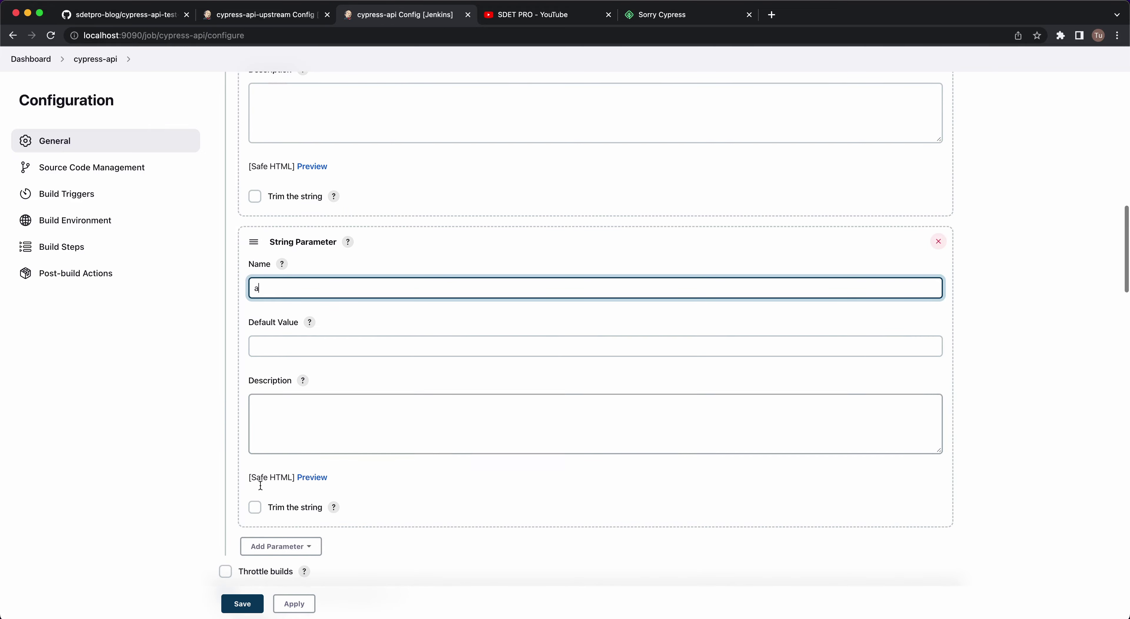
{"action": "left_click", "coordinate": [241, 604]}
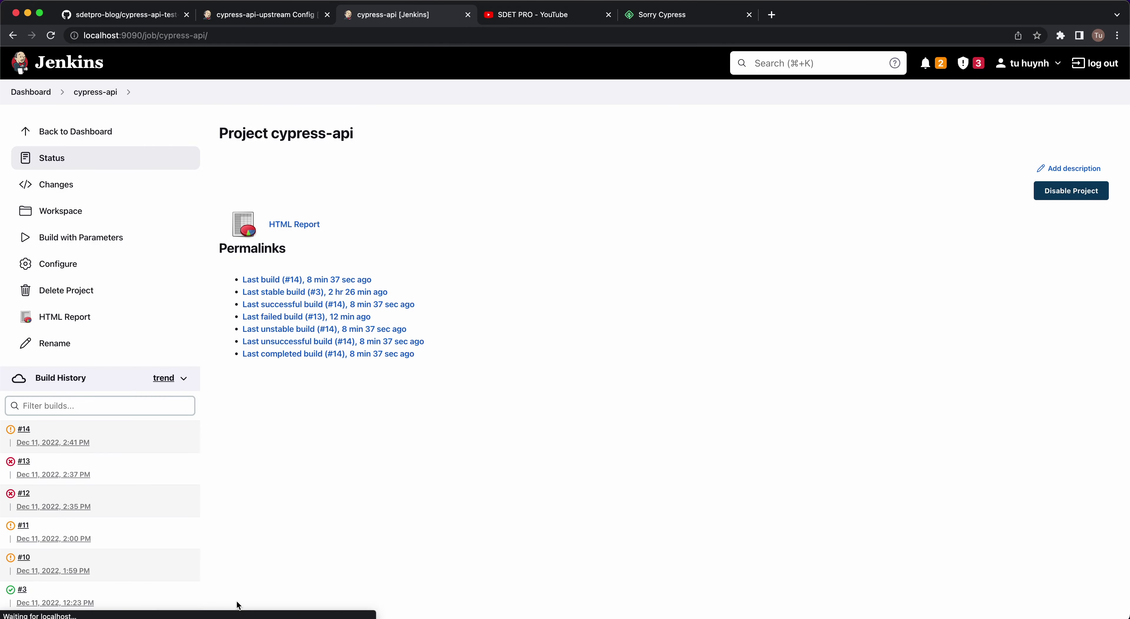
{"action": "left_click", "coordinate": [110, 237]}
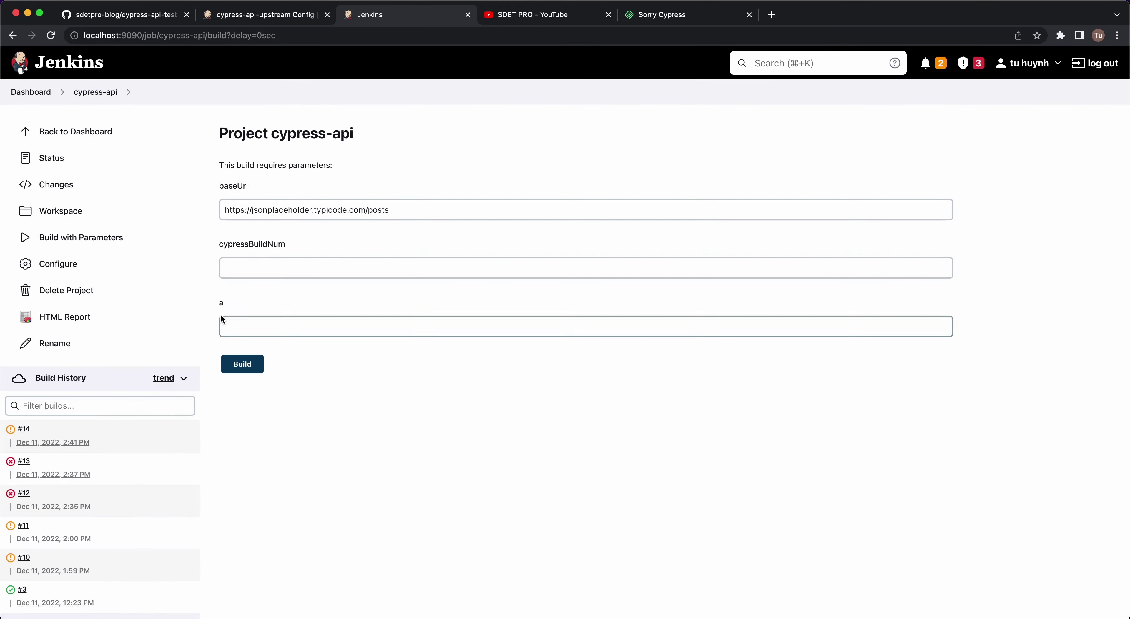
{"action": "left_click", "coordinate": [277, 16]}
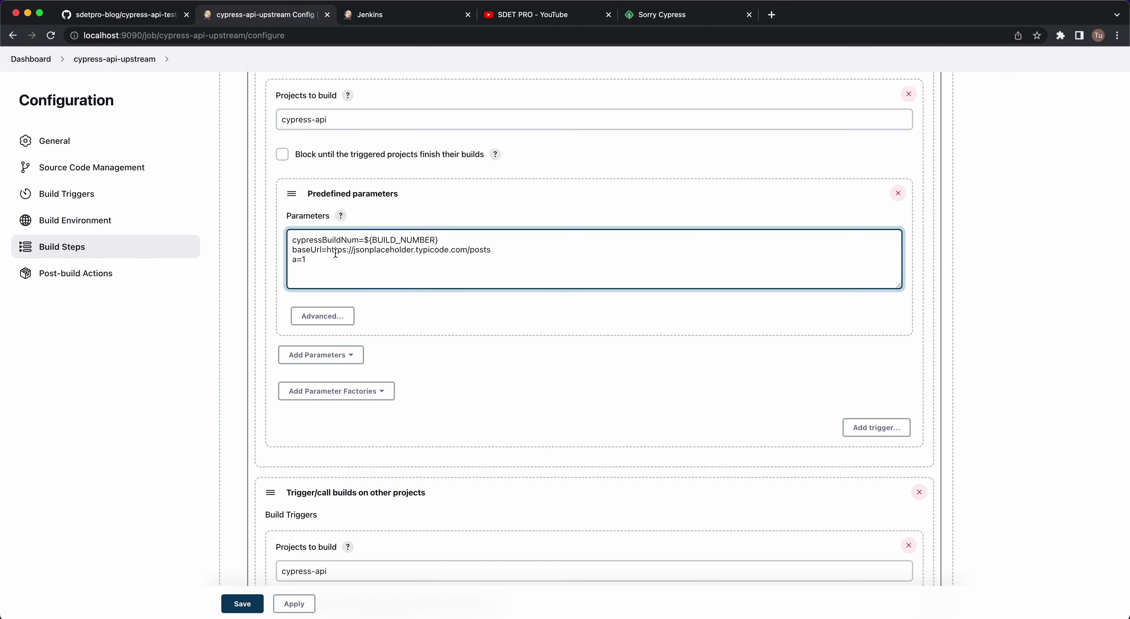
Review both triggers' predefined parameters and the post-build actions of cypress-api-upstream, and save the job configuration
{"action": "scroll", "coordinate": [336, 255], "scroll_direction": "down", "scroll_amount": 5}
{"action": "scroll", "coordinate": [359, 438], "scroll_direction": "down", "scroll_amount": 15}
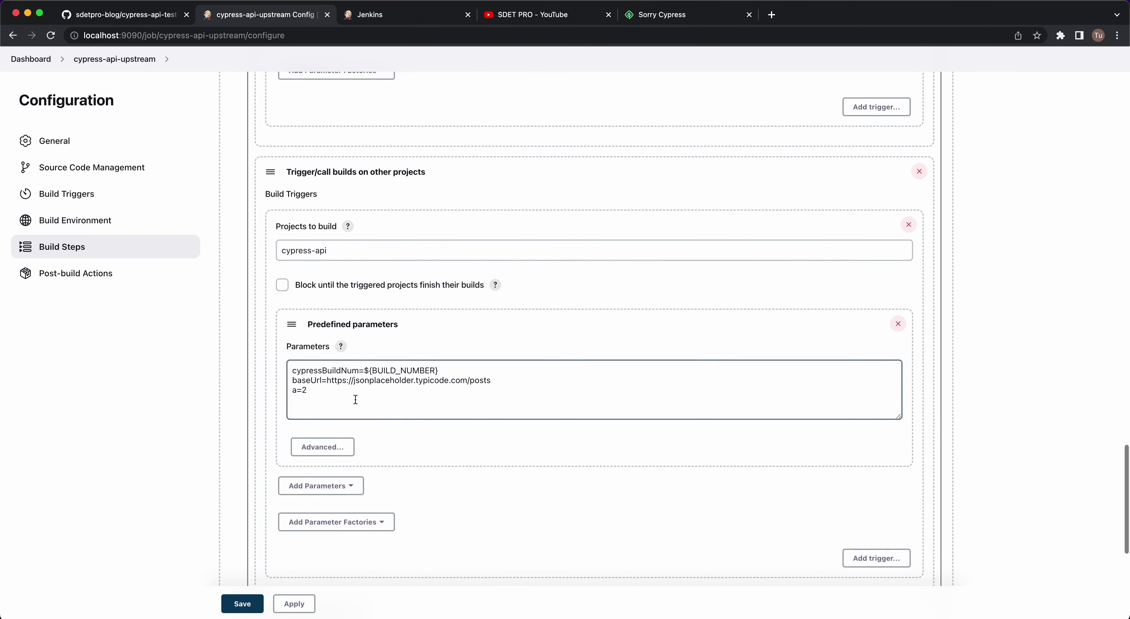
{"action": "left_click_drag", "start_coordinate": [226, 402], "coordinate": [335, 408]}
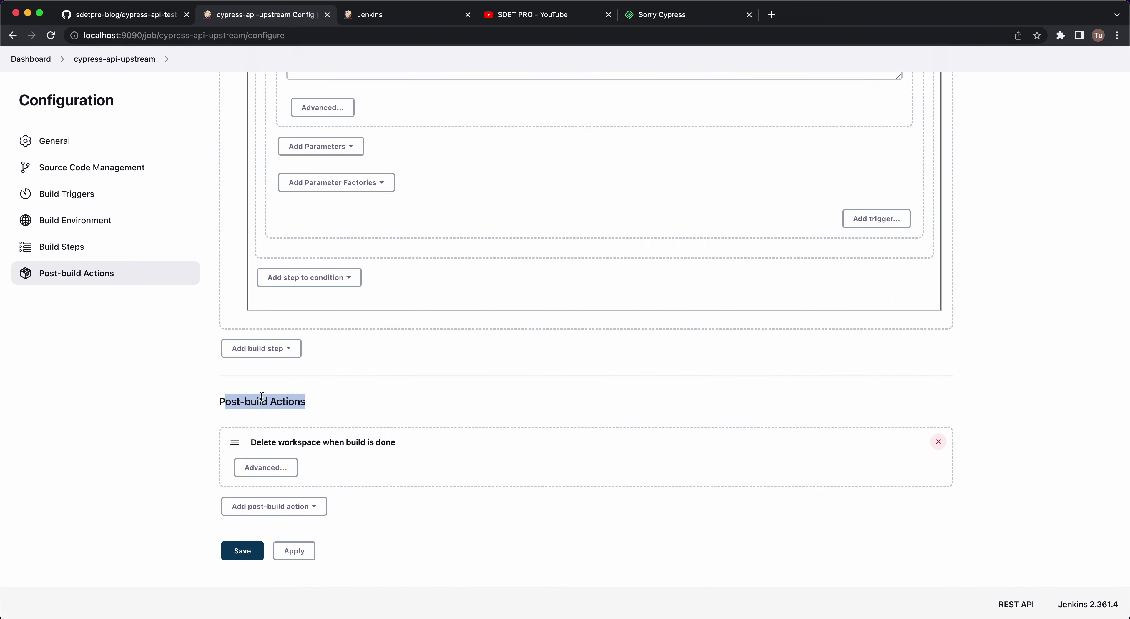
{"action": "left_click", "coordinate": [248, 549]}
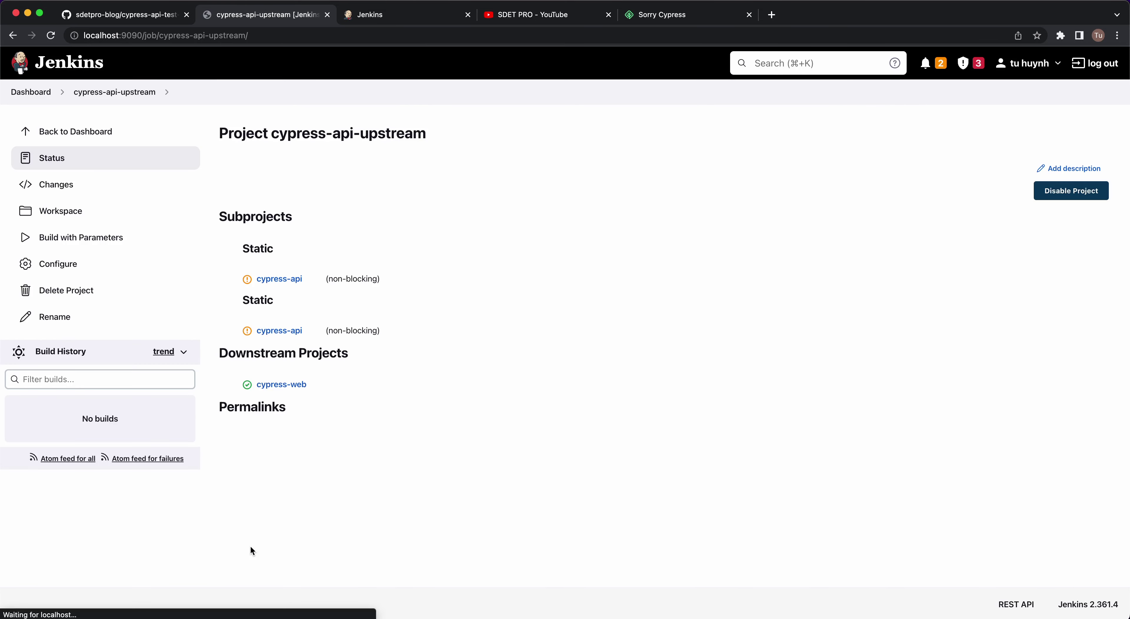
Start a cypress-api-upstream build with the parallel parameter disabled
{"action": "left_click", "coordinate": [73, 243]}
{"action": "left_click", "coordinate": [226, 186]}
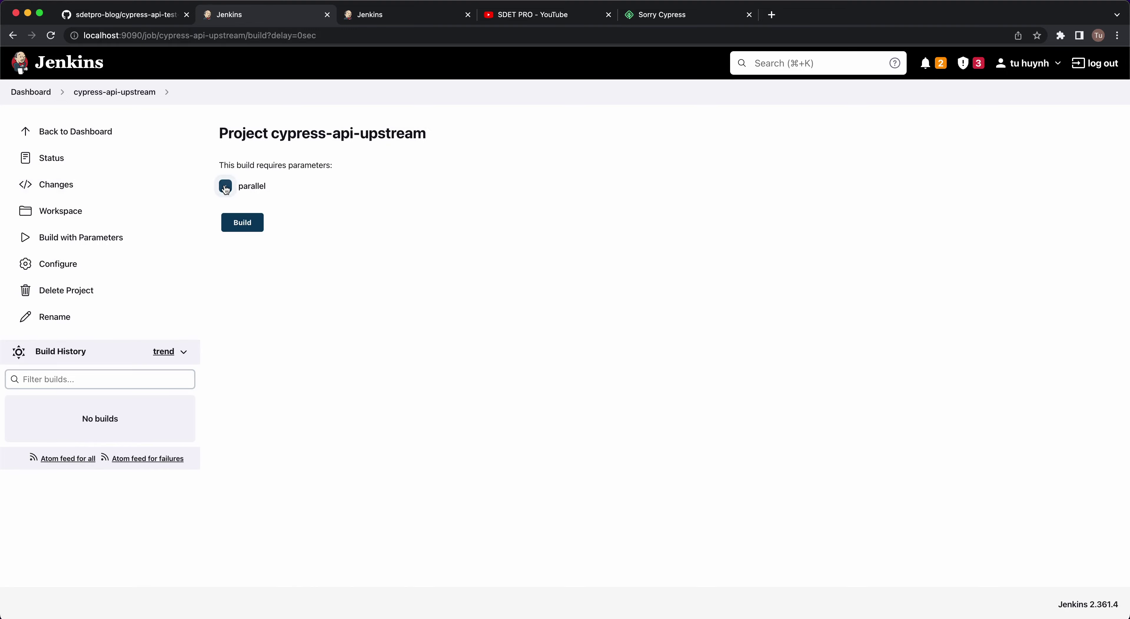
{"action": "left_click", "coordinate": [250, 219]}
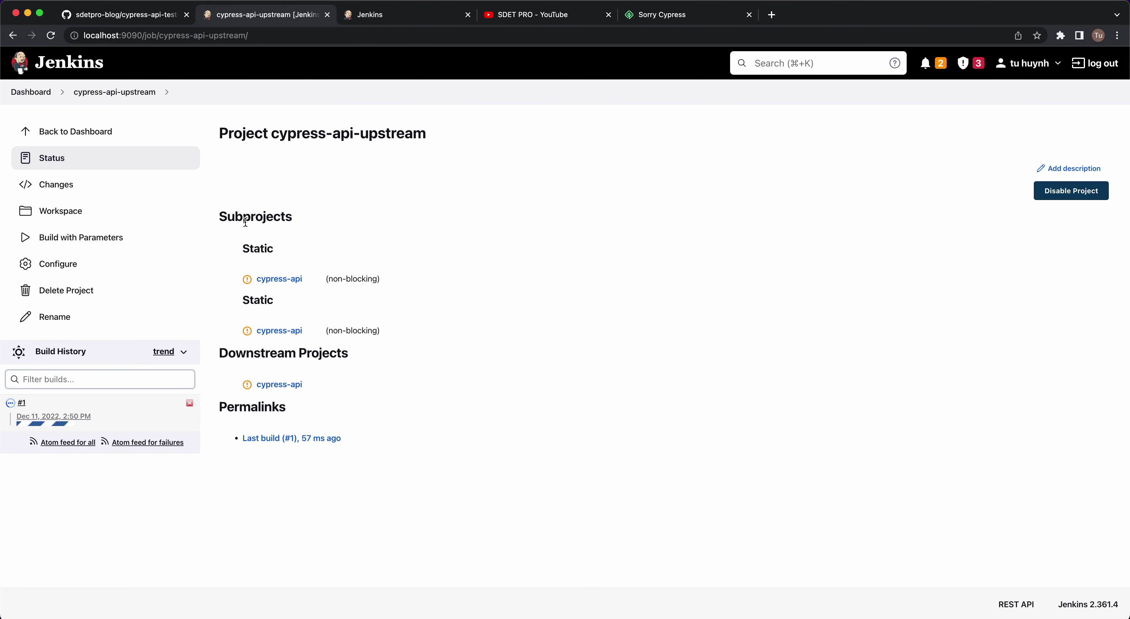
Examine the Boolean condition lines in the console output of cypress-api-upstream build #1
{"action": "left_click", "coordinate": [73, 424]}
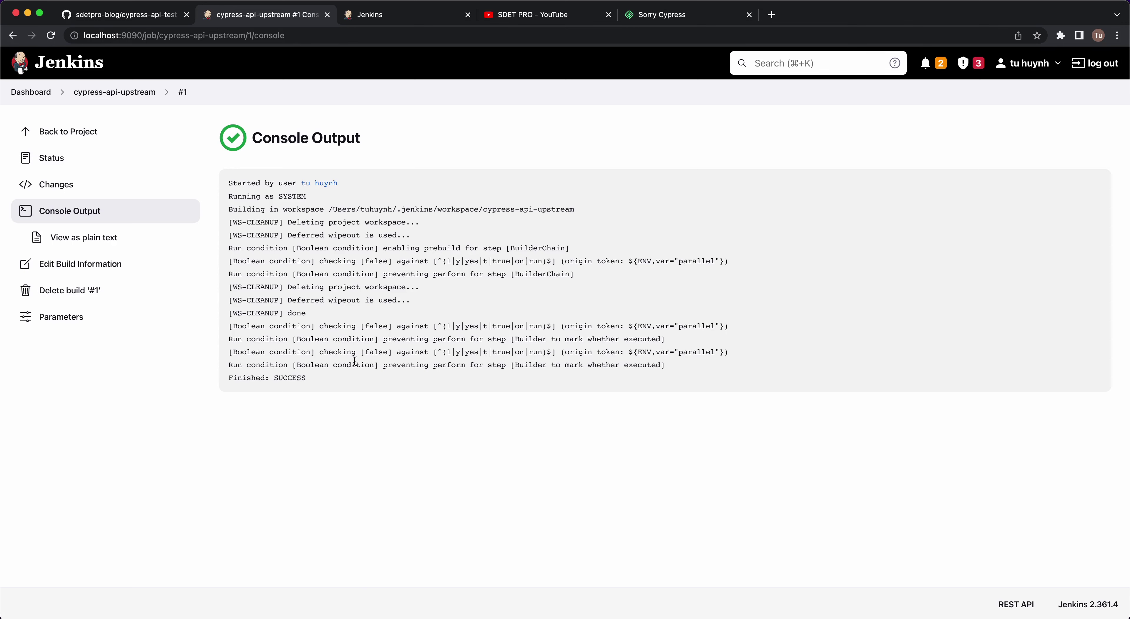
{"action": "left_click_drag", "start_coordinate": [319, 325], "coordinate": [459, 338]}
{"action": "left_click_drag", "start_coordinate": [474, 339], "coordinate": [562, 348]}
{"action": "left_click_drag", "start_coordinate": [360, 327], "coordinate": [401, 328]}
Start another cypress-api-upstream build with the parallel parameter enabled, and refresh the job page
{"action": "left_click", "coordinate": [125, 93]}
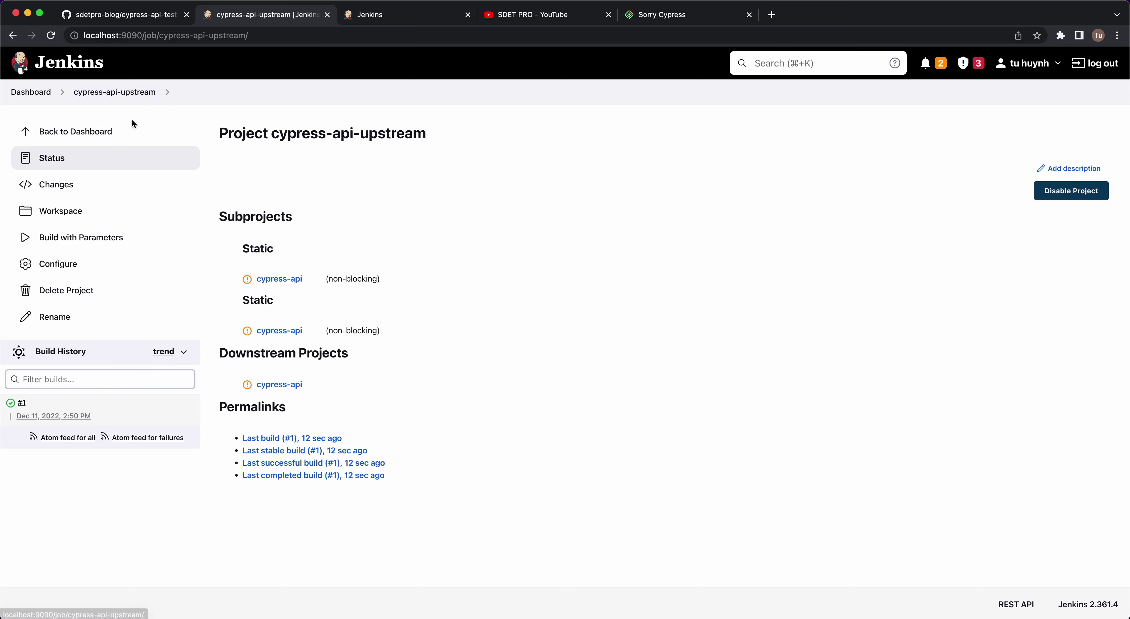
{"action": "left_click", "coordinate": [89, 237]}
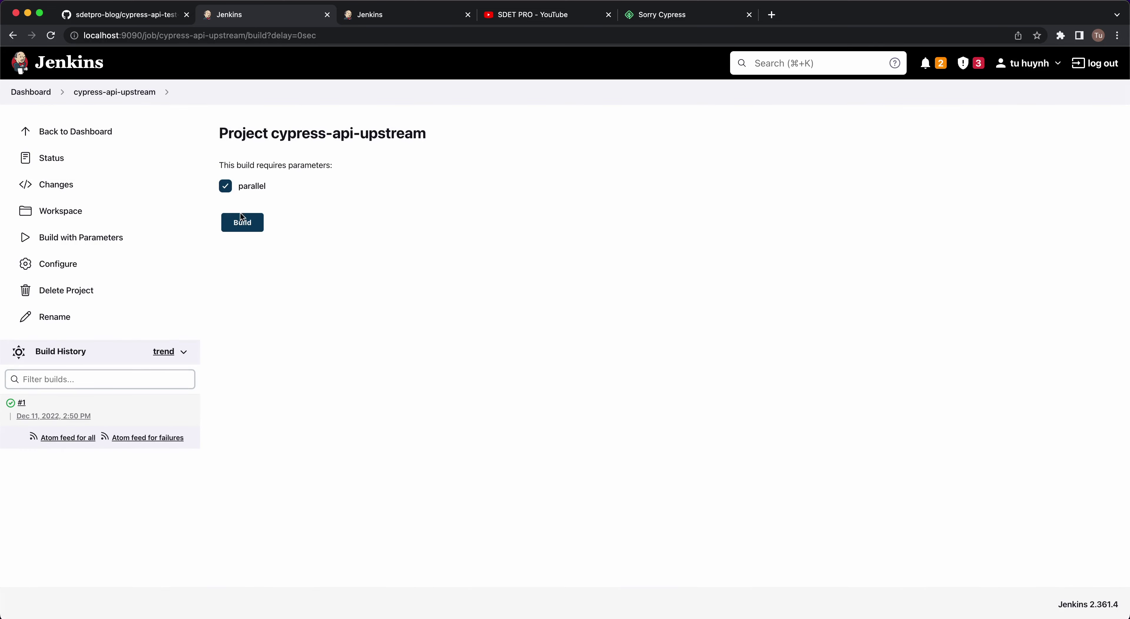
{"action": "left_click", "coordinate": [244, 223]}
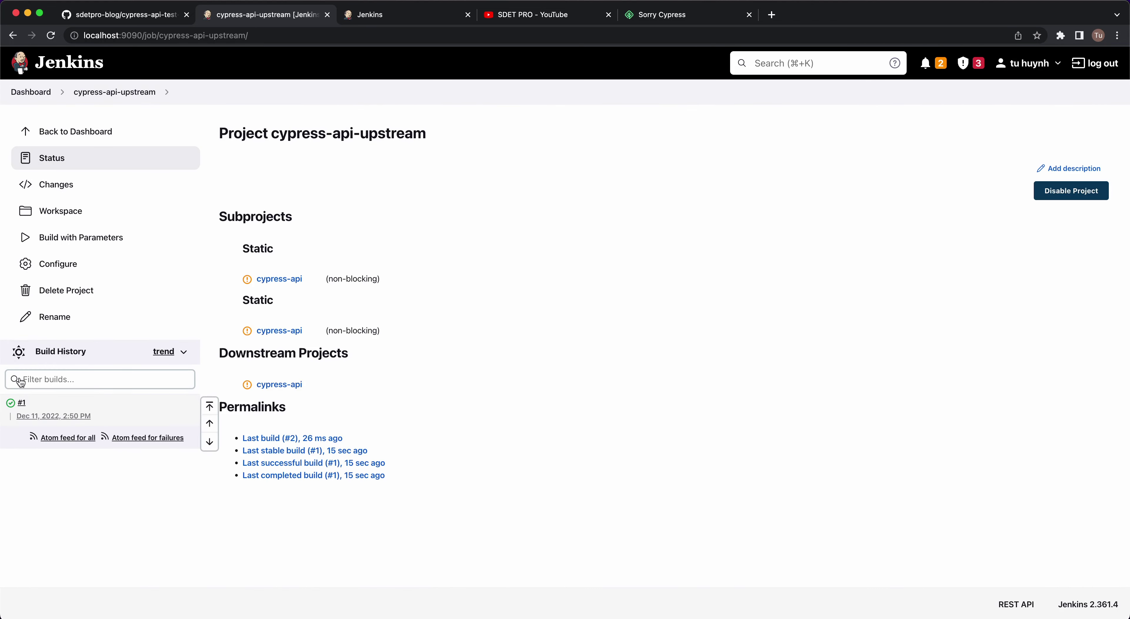
{"action": "left_click", "coordinate": [50, 36]}
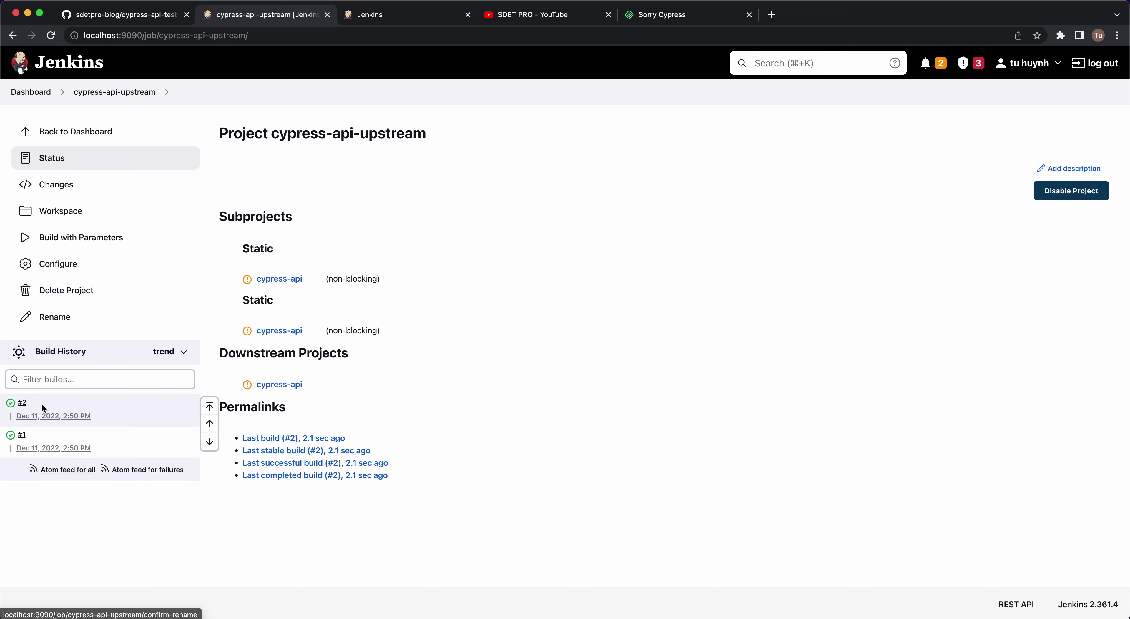
Examine the console output of cypress-api-upstream build #2 for the triggered projects and the parallel condition
{"action": "left_click", "coordinate": [22, 405]}
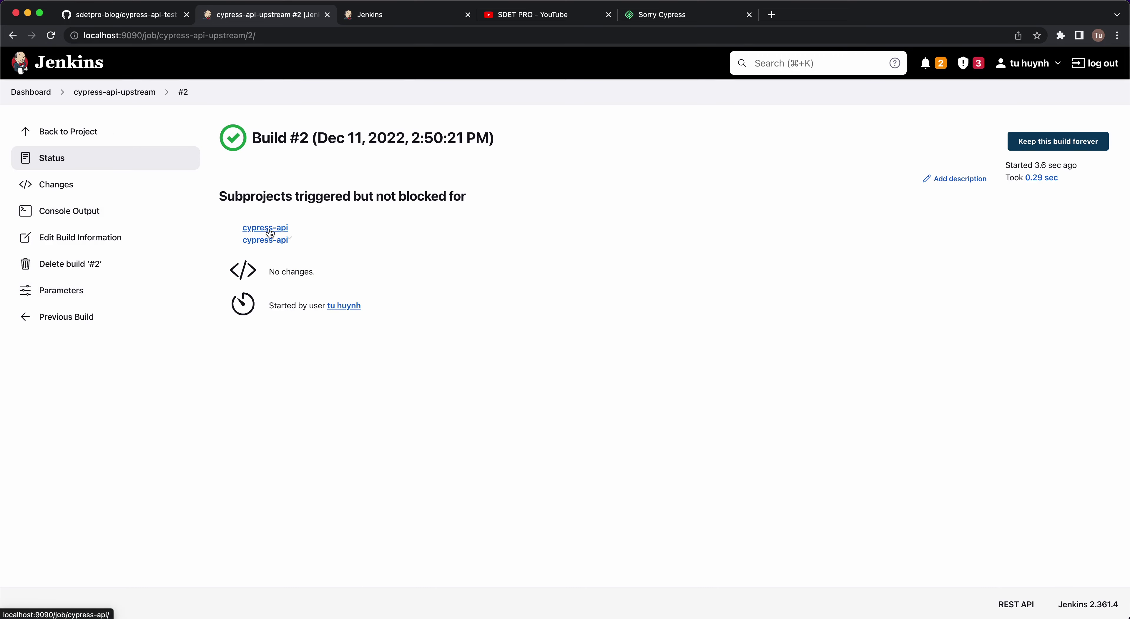
{"action": "left_click", "coordinate": [78, 212]}
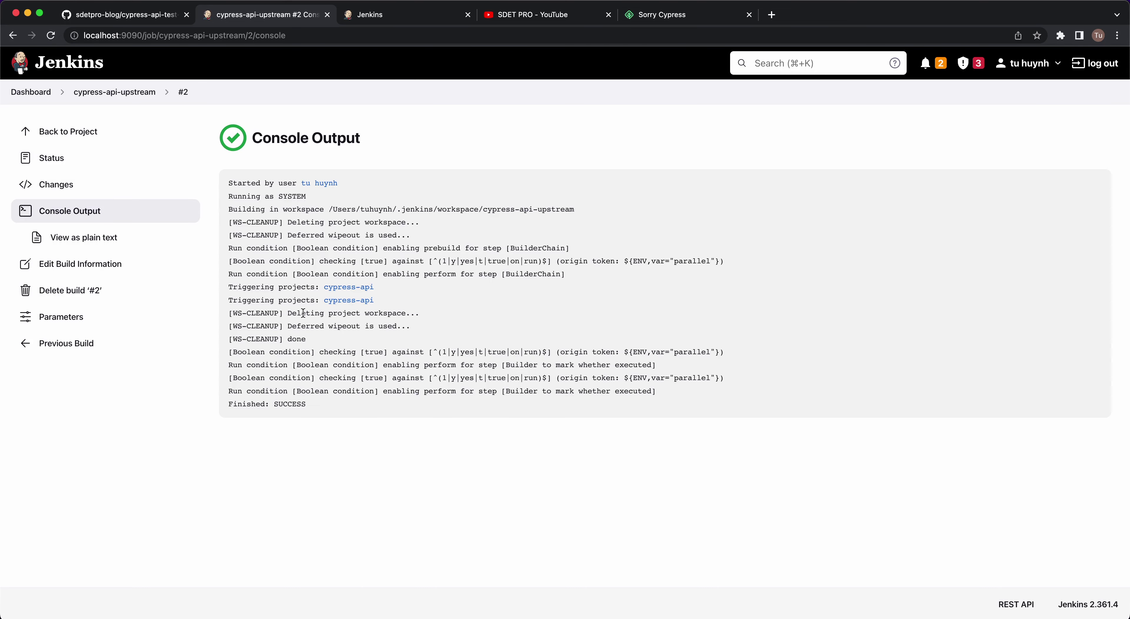
{"action": "left_click_drag", "start_coordinate": [270, 274], "coordinate": [406, 398]}
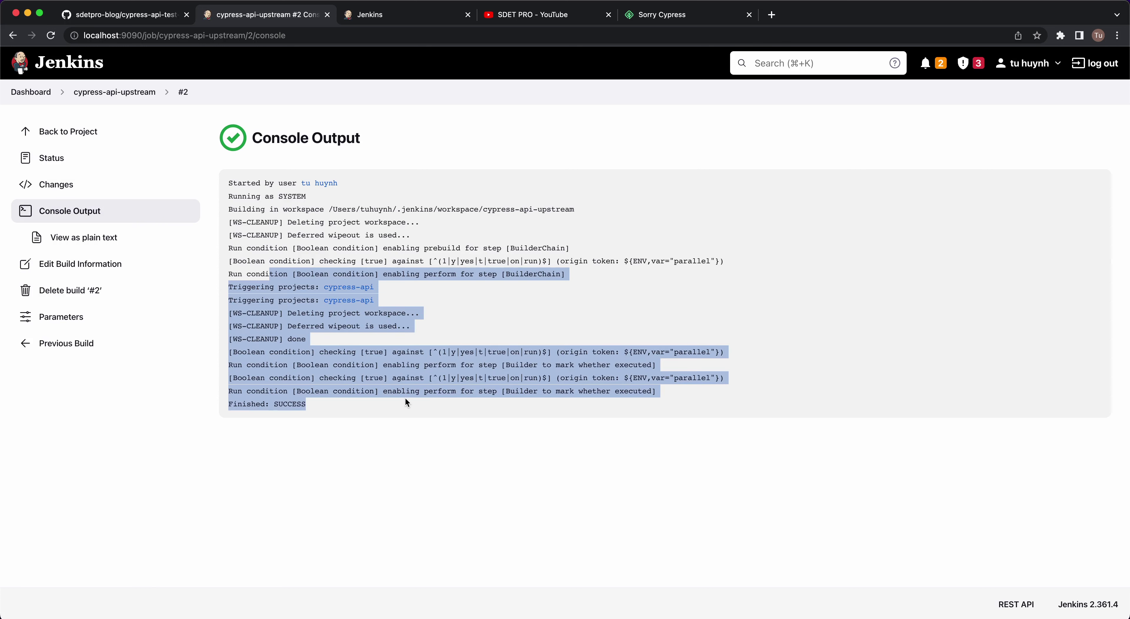
{"action": "double_click", "coordinate": [363, 352]}
Open the cypress-api job and check the console outputs of its running builds #15 and #16
{"action": "left_click", "coordinate": [30, 91]}
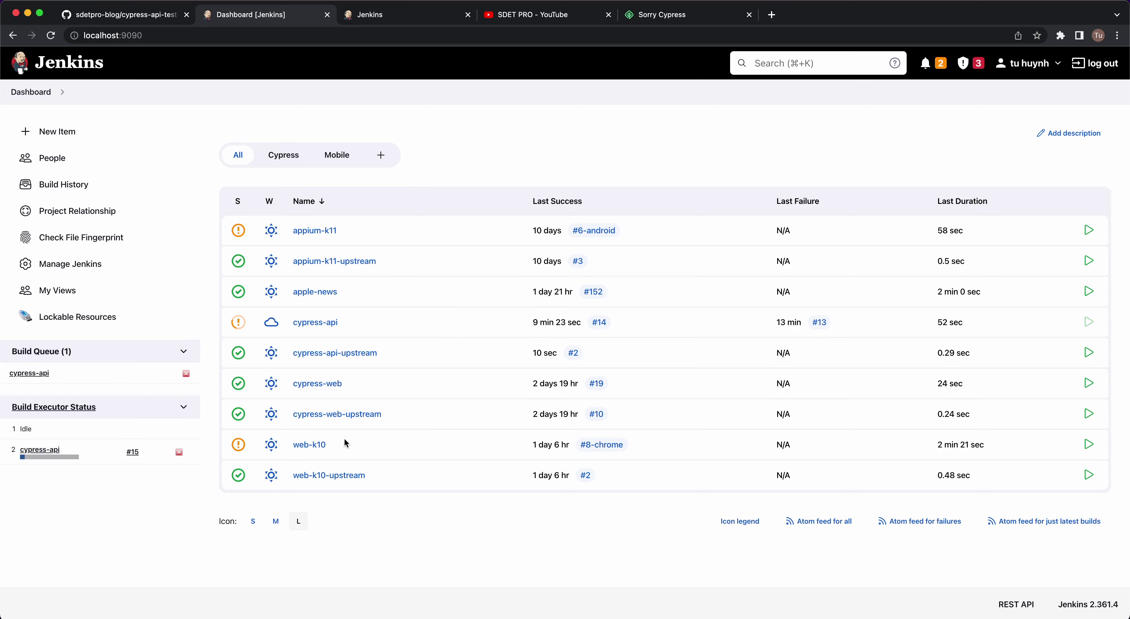
{"action": "left_click", "coordinate": [322, 323]}
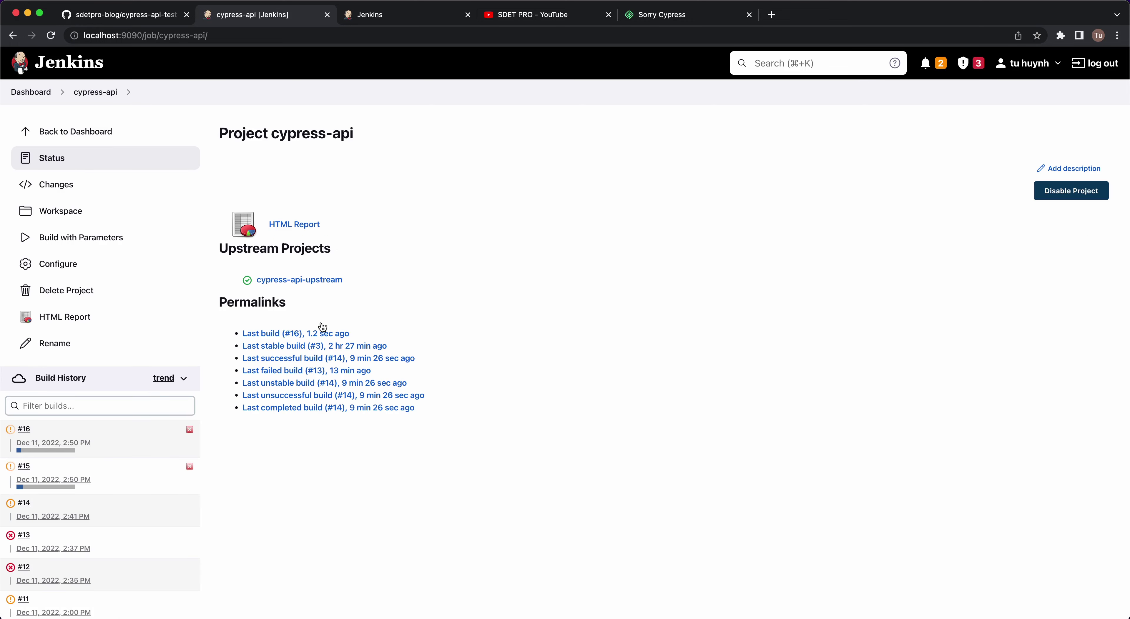
{"action": "scroll", "coordinate": [118, 390], "scroll_direction": "down", "scroll_amount": 3}
{"action": "left_click", "coordinate": [69, 386]}
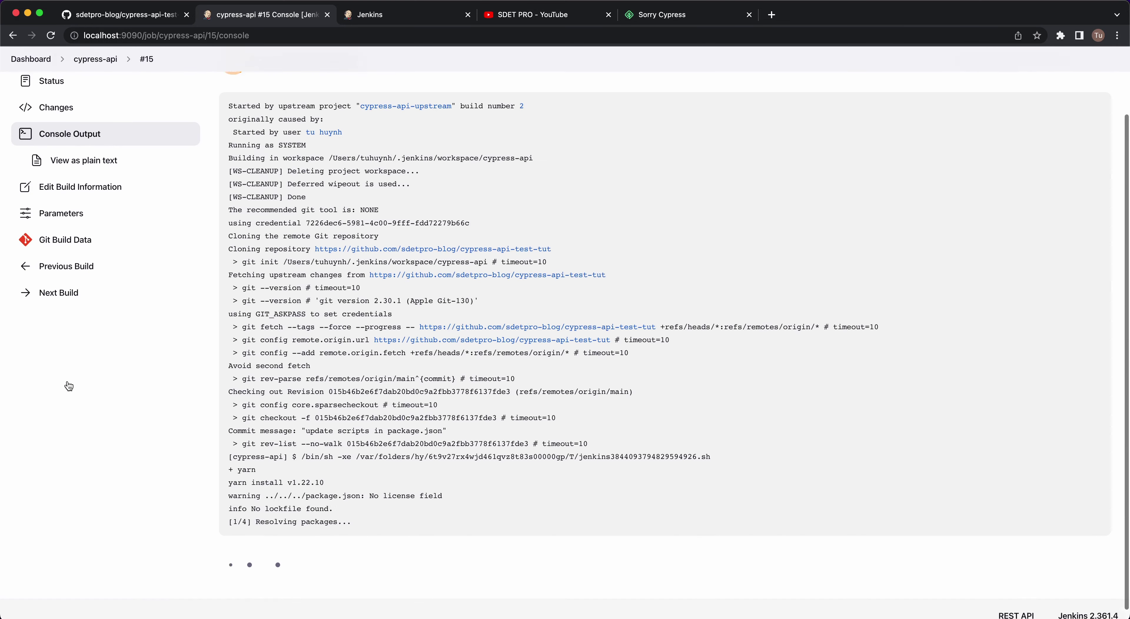
{"action": "scroll", "coordinate": [69, 386], "scroll_direction": "left", "scroll_amount": 5}
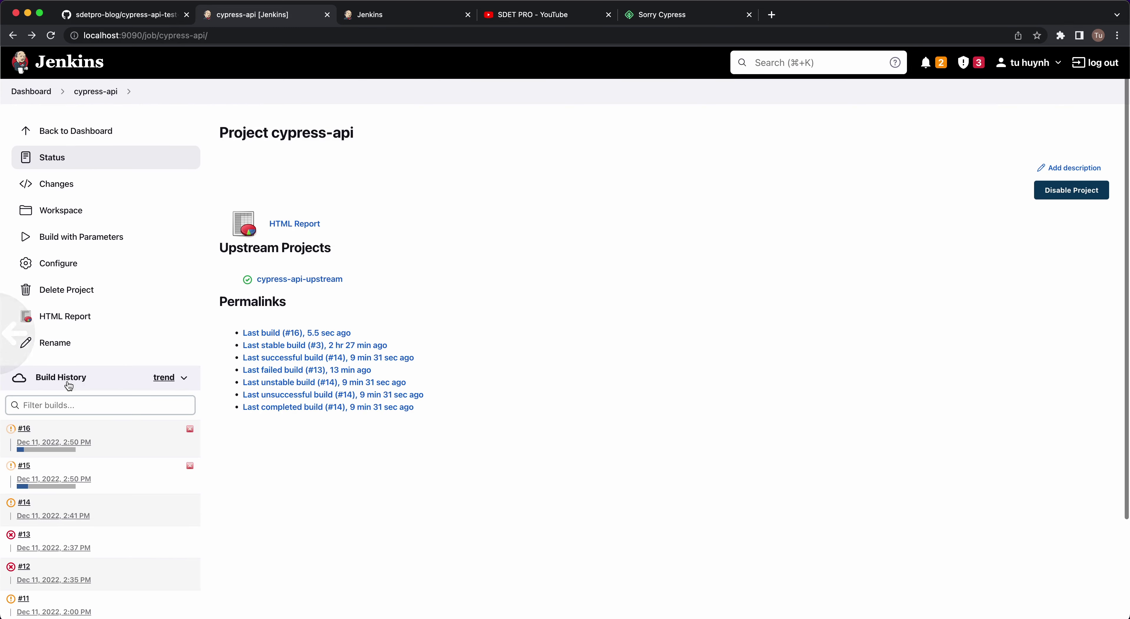
{"action": "left_click", "coordinate": [56, 448]}
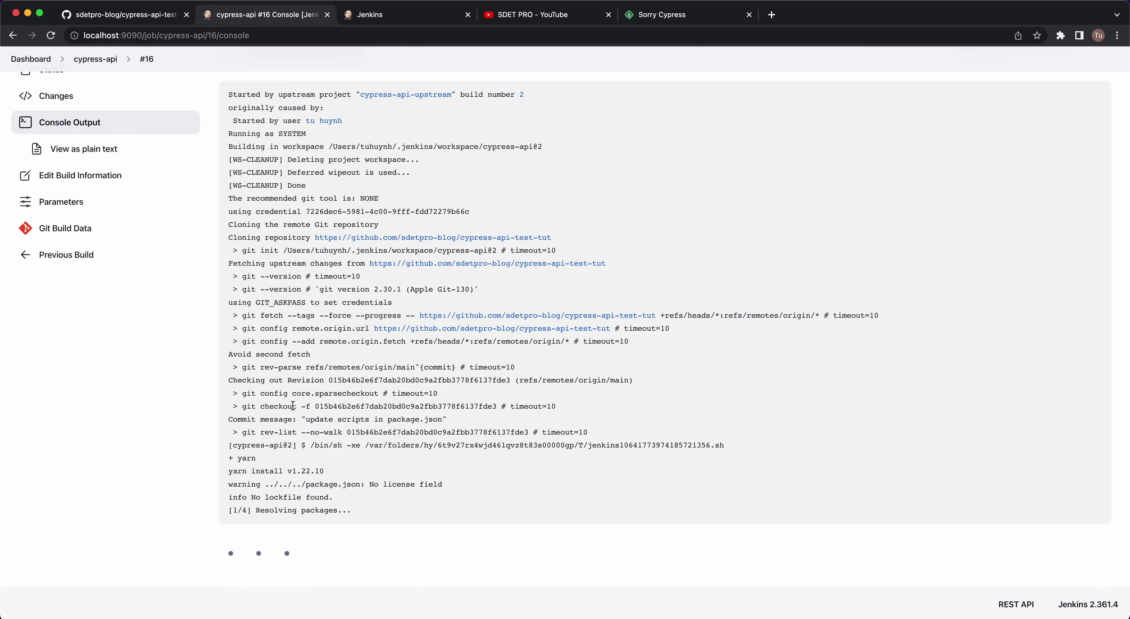
{"action": "scroll", "coordinate": [293, 406], "scroll_direction": "up", "scroll_amount": 2}
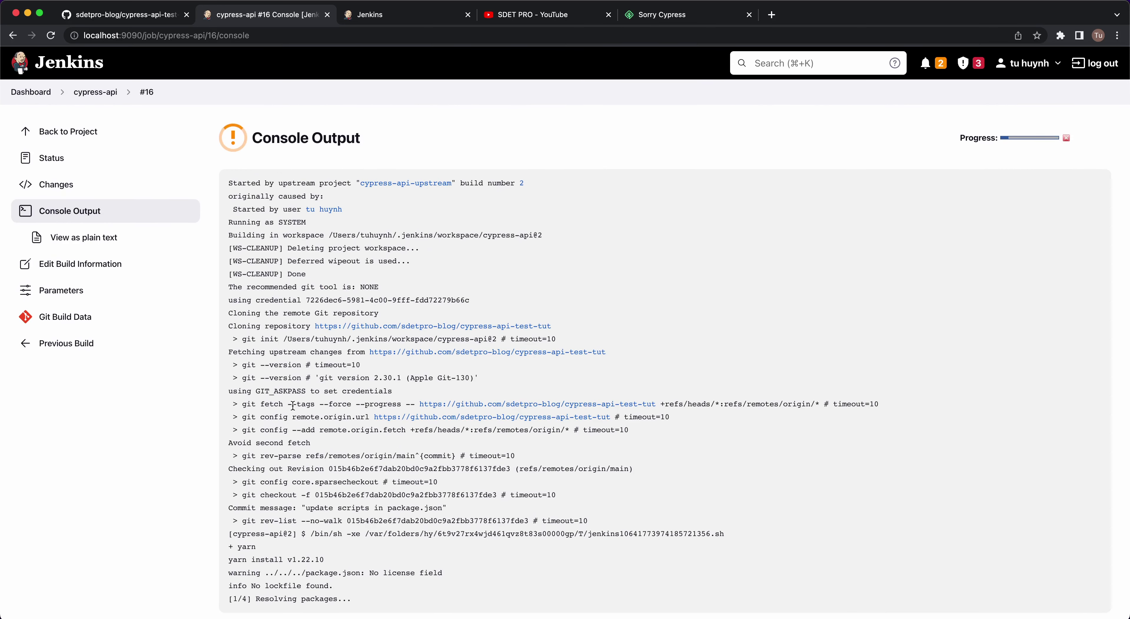
{"action": "scroll", "coordinate": [292, 405], "scroll_direction": "down", "scroll_amount": 2}
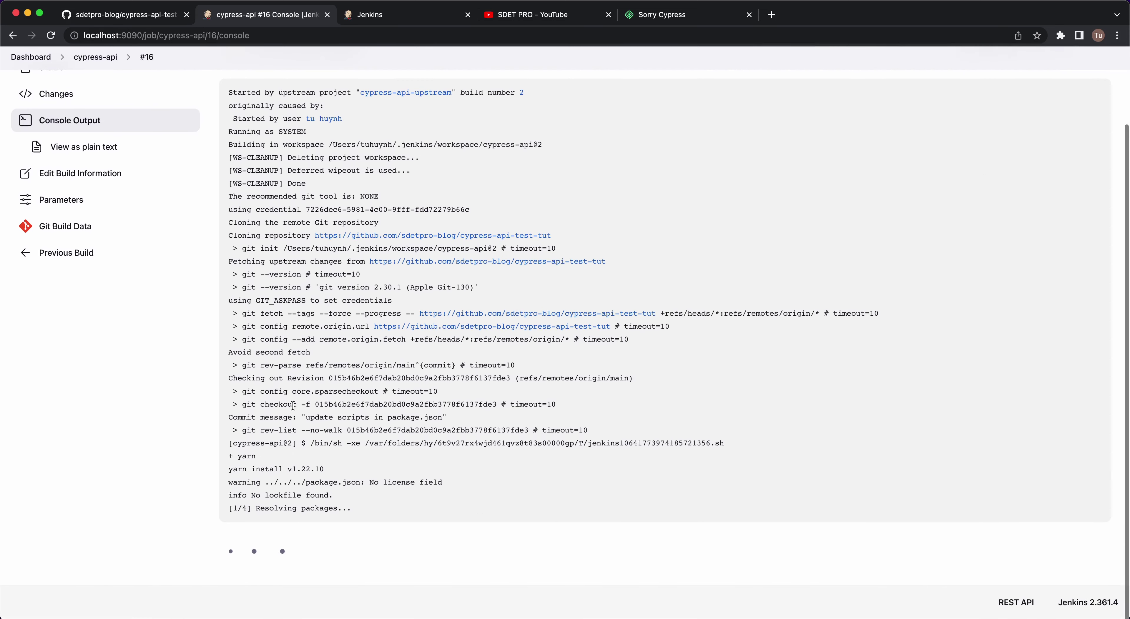
Switch to Sorry Cypress and show the latest runs of the cypress-api project
{"action": "left_click", "coordinate": [662, 15]}
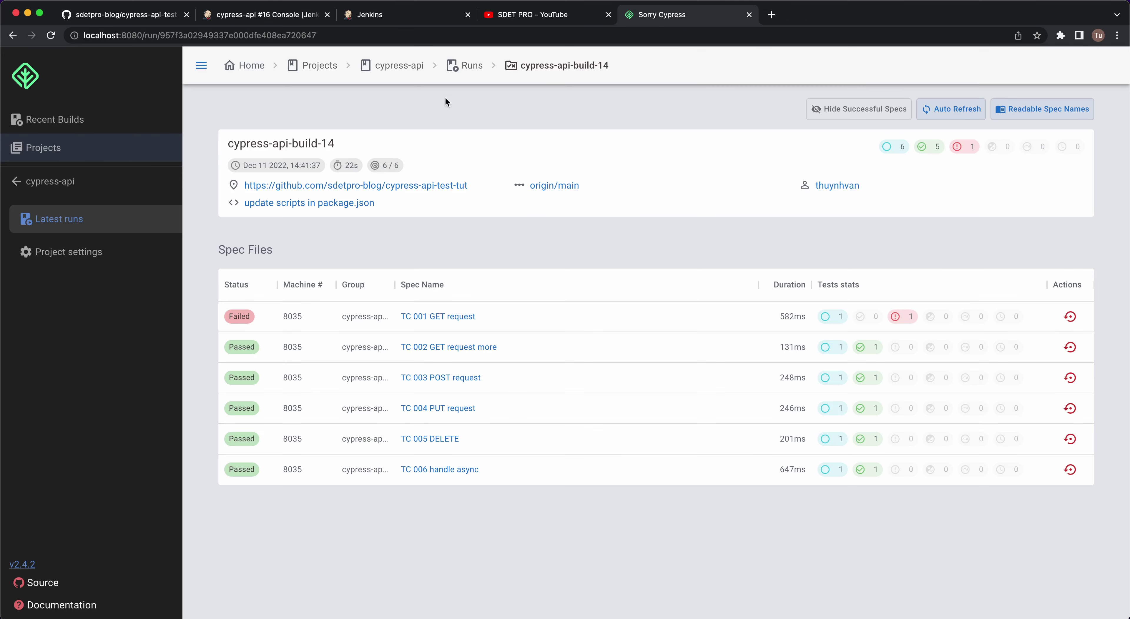
{"action": "left_click", "coordinate": [467, 65]}
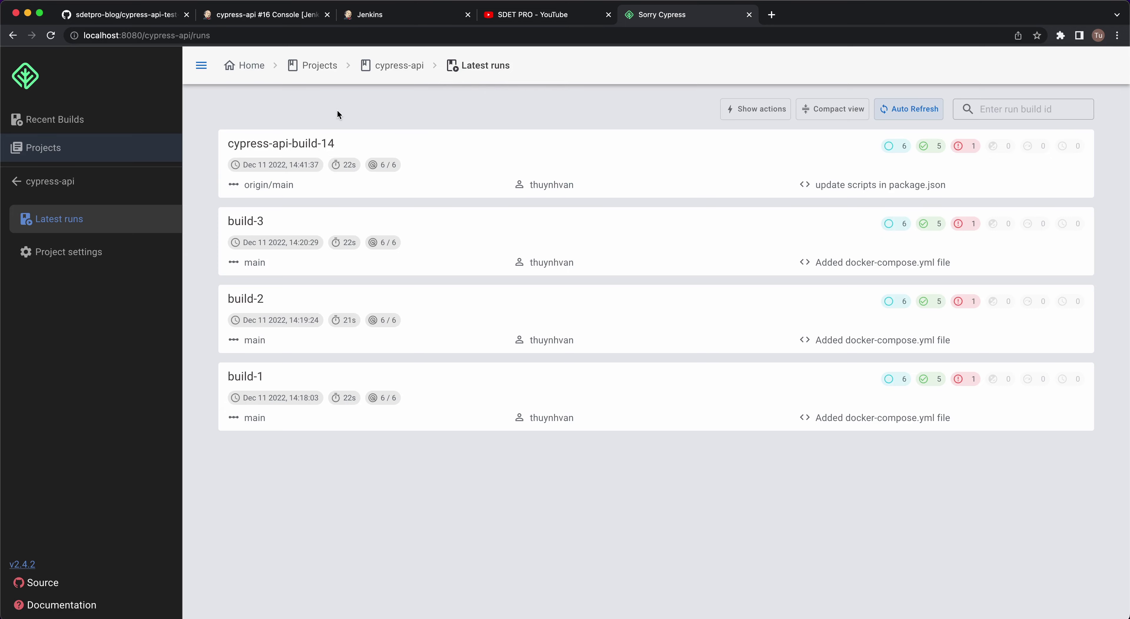
Close the extra Jenkins build-parameters page and the YouTube page, and return to the console output of cypress-api #16
{"action": "left_click", "coordinate": [374, 18]}
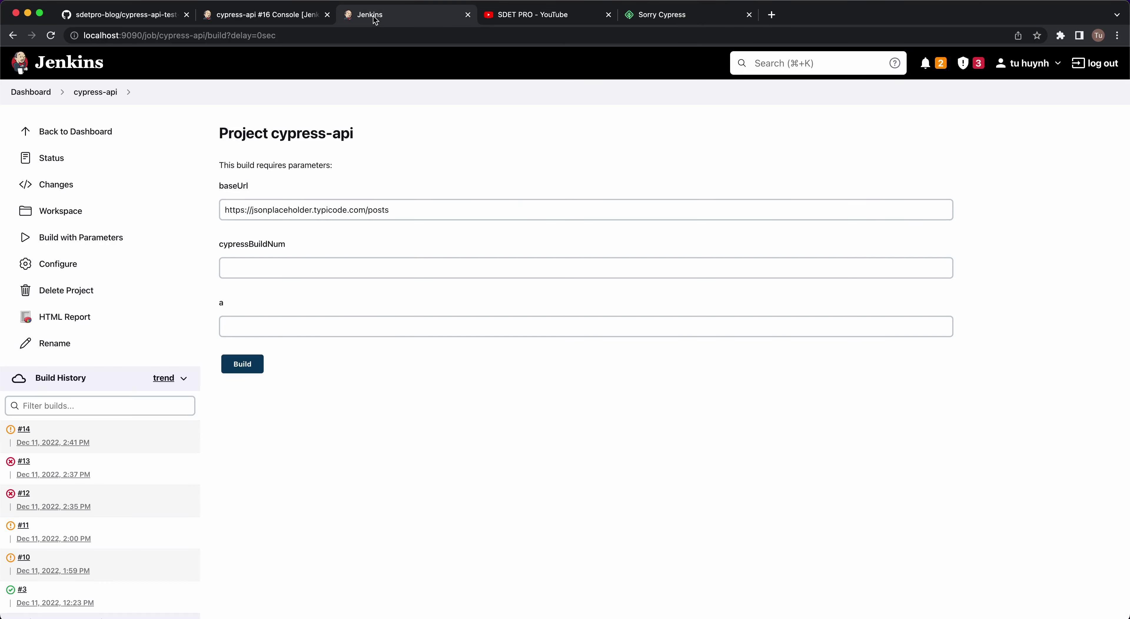
{"action": "left_click", "coordinate": [468, 15]}
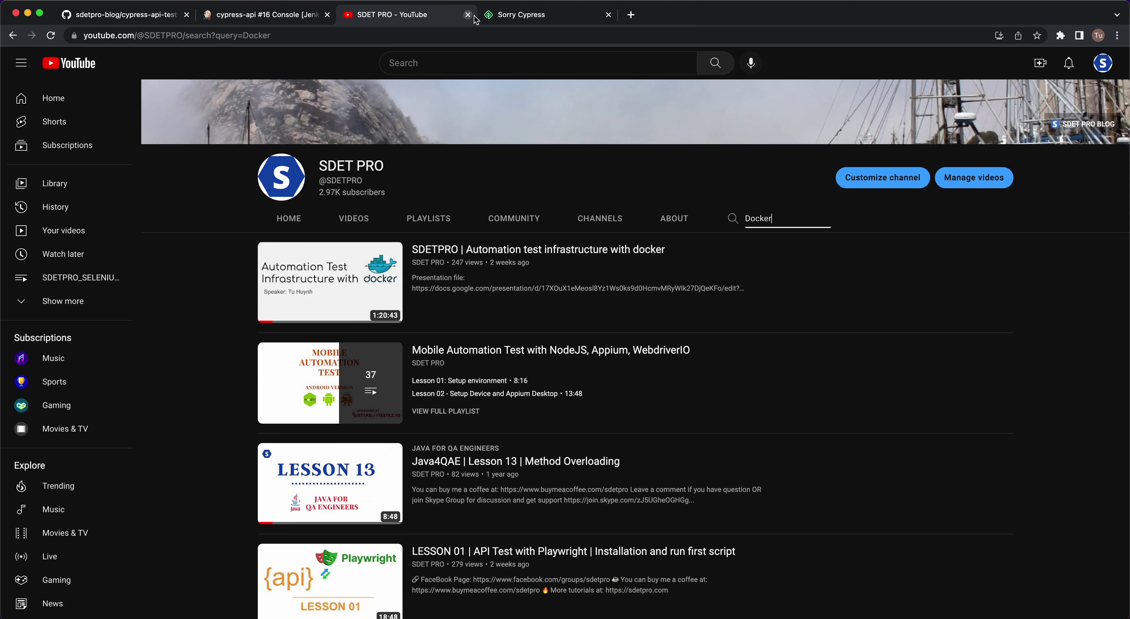
{"action": "left_click", "coordinate": [468, 15]}
{"action": "left_click", "coordinate": [274, 14]}
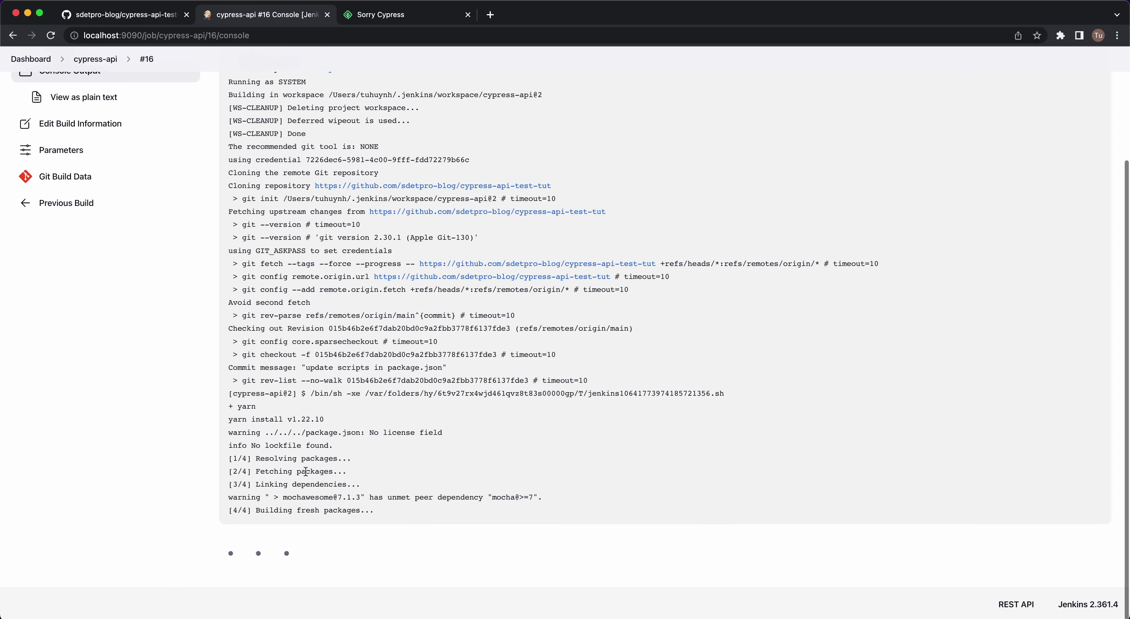
Open the cypress-api-build-2 run in Sorry Cypress and check its build number and how specs spread across machines
{"action": "left_click", "coordinate": [370, 15]}
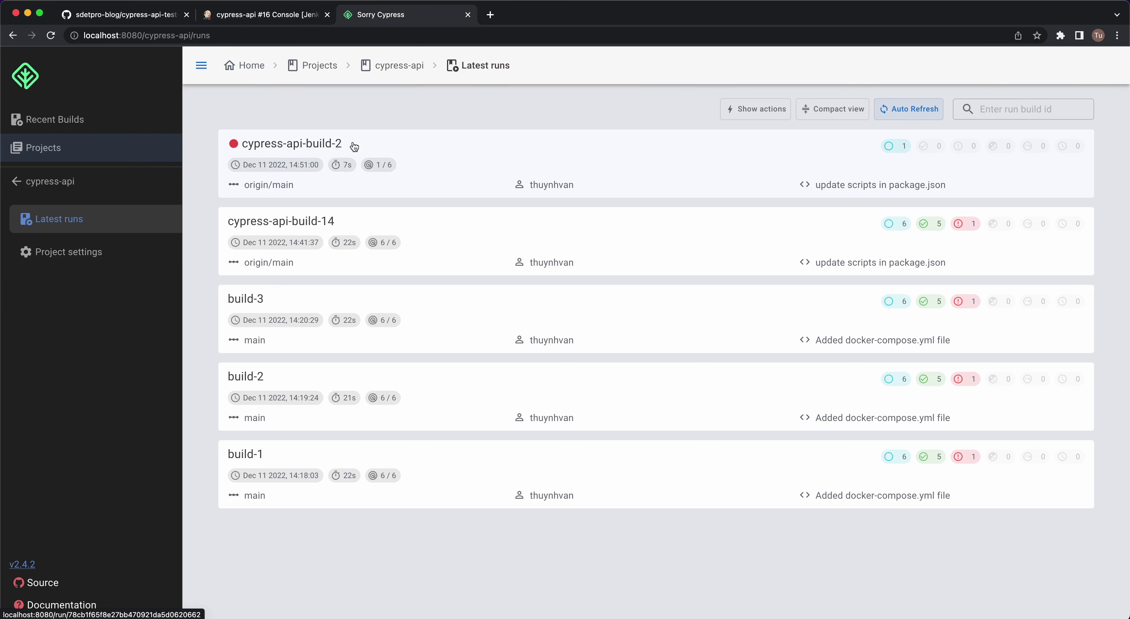
{"action": "left_click", "coordinate": [328, 145]}
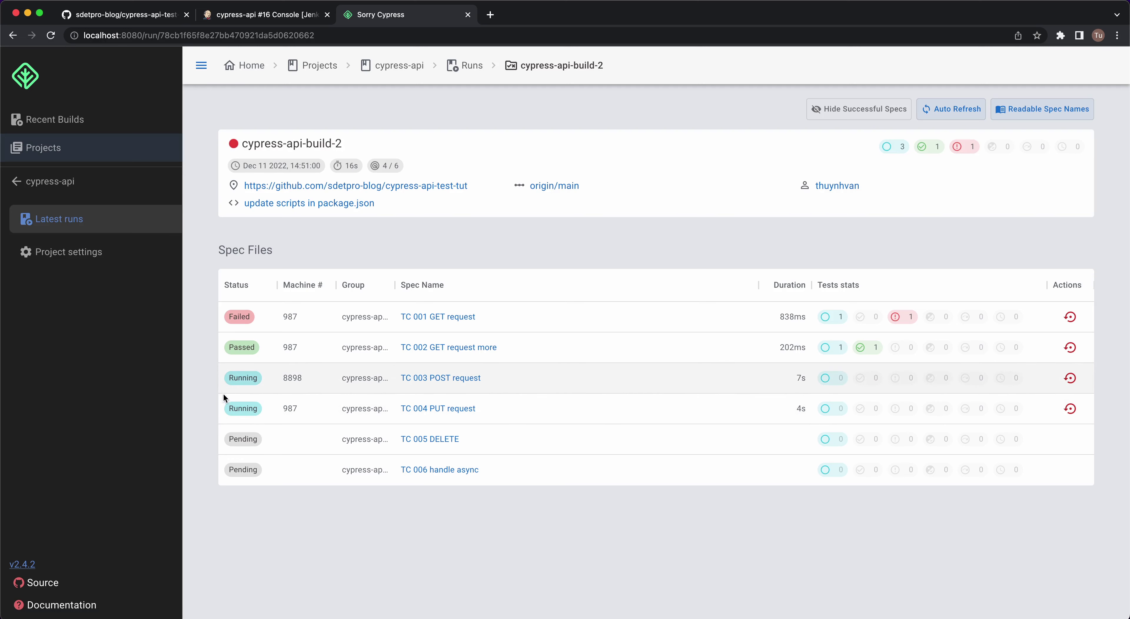
{"action": "double_click", "coordinate": [344, 144]}
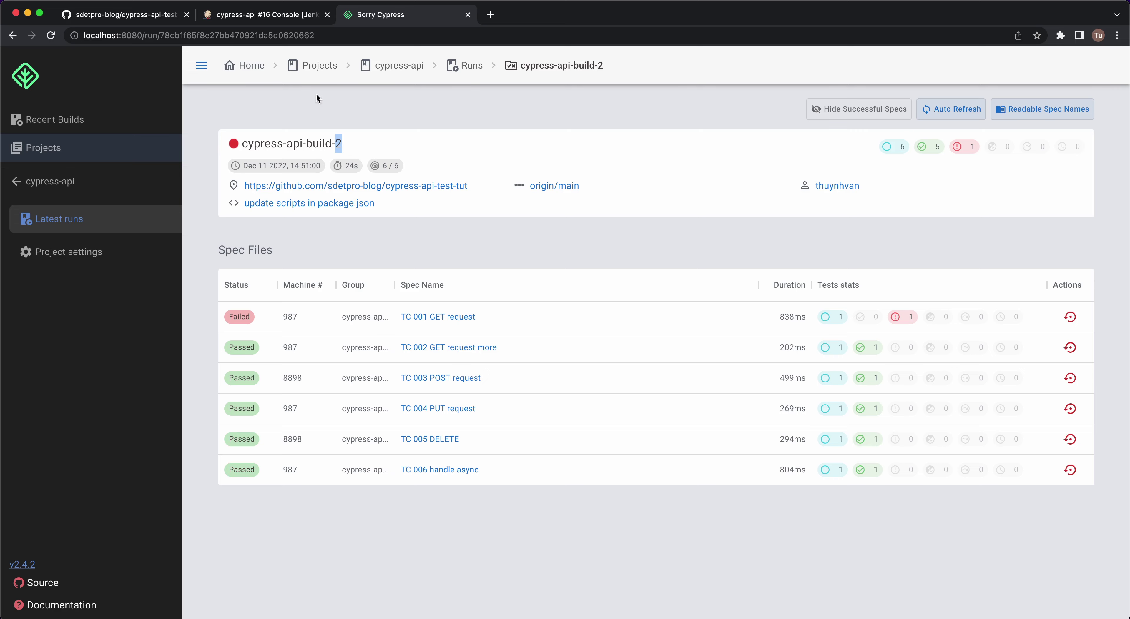
Switch back to Jenkins, review the console output of build #16, and return to the cypress-api job page
{"action": "left_click", "coordinate": [273, 15]}
{"action": "scroll", "coordinate": [214, 283], "scroll_direction": "down", "scroll_amount": 10}
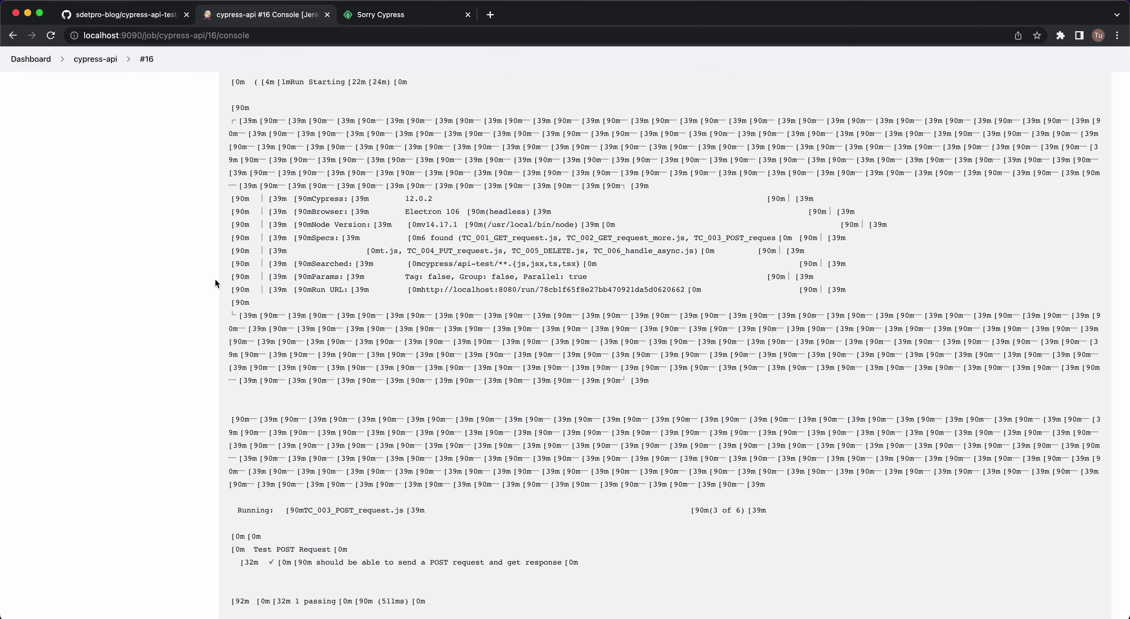
{"action": "left_click", "coordinate": [95, 59]}
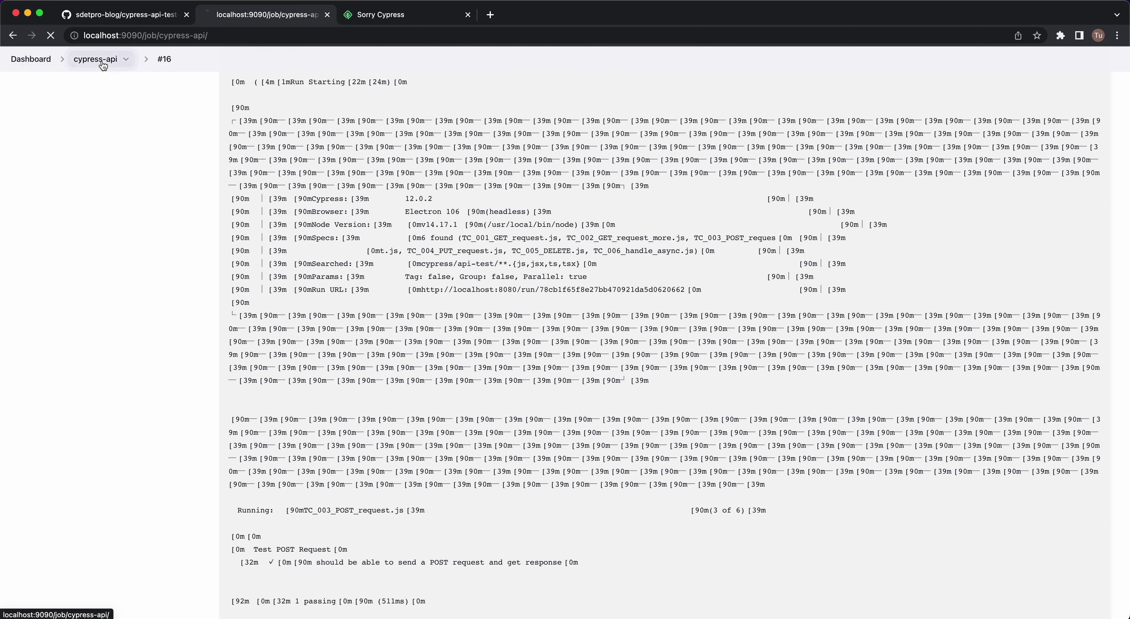
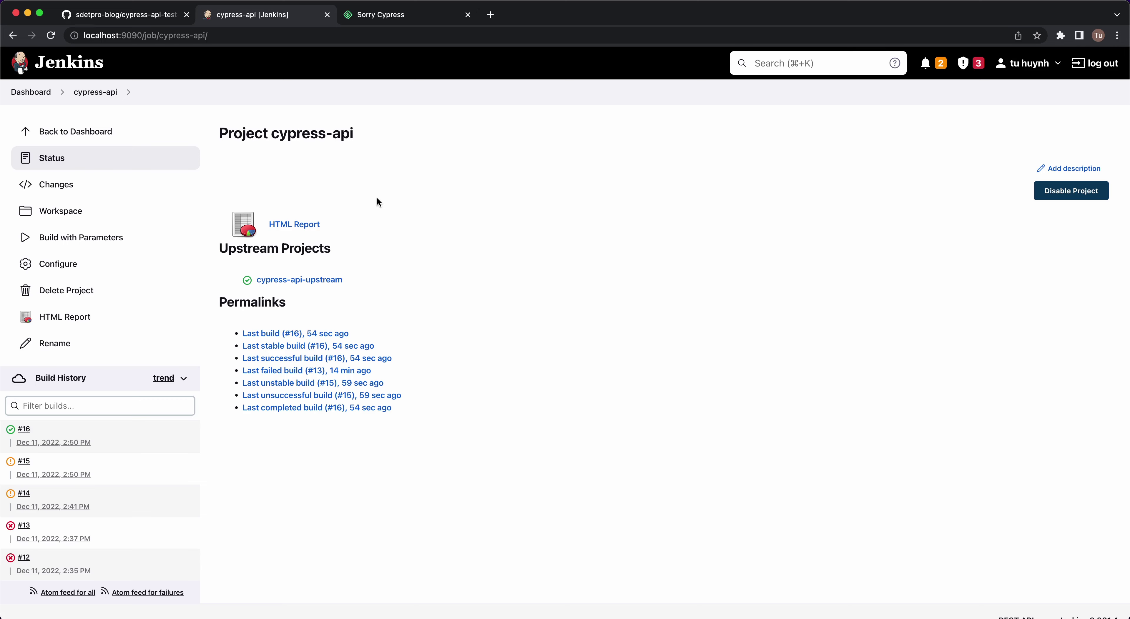
View the HTML report of cypress-api build #16, and return to that build's status page
{"action": "scroll", "coordinate": [378, 202], "scroll_direction": "down", "scroll_amount": 1}
{"action": "left_click", "coordinate": [26, 415]}
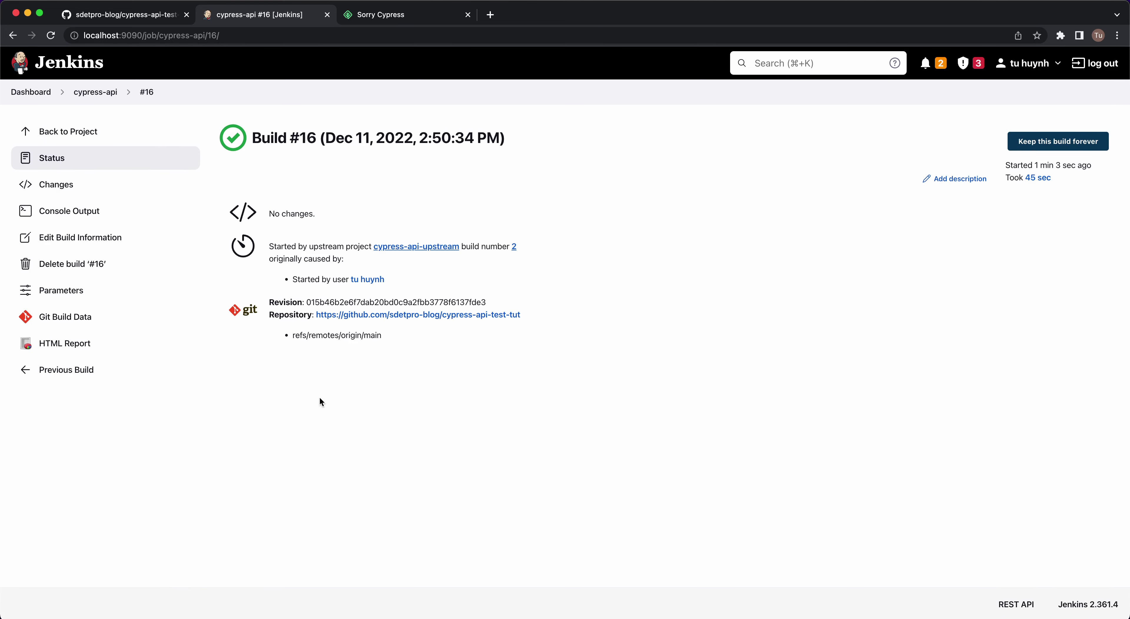
{"action": "left_click", "coordinate": [63, 342]}
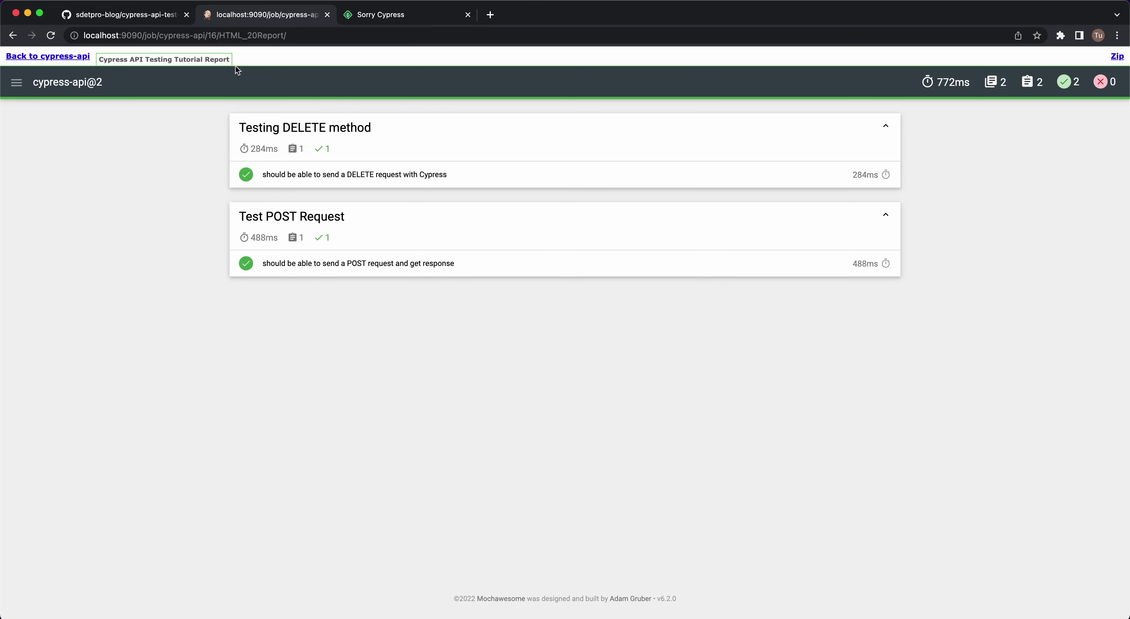
{"action": "left_click_drag", "start_coordinate": [217, 35], "coordinate": [392, 37]}
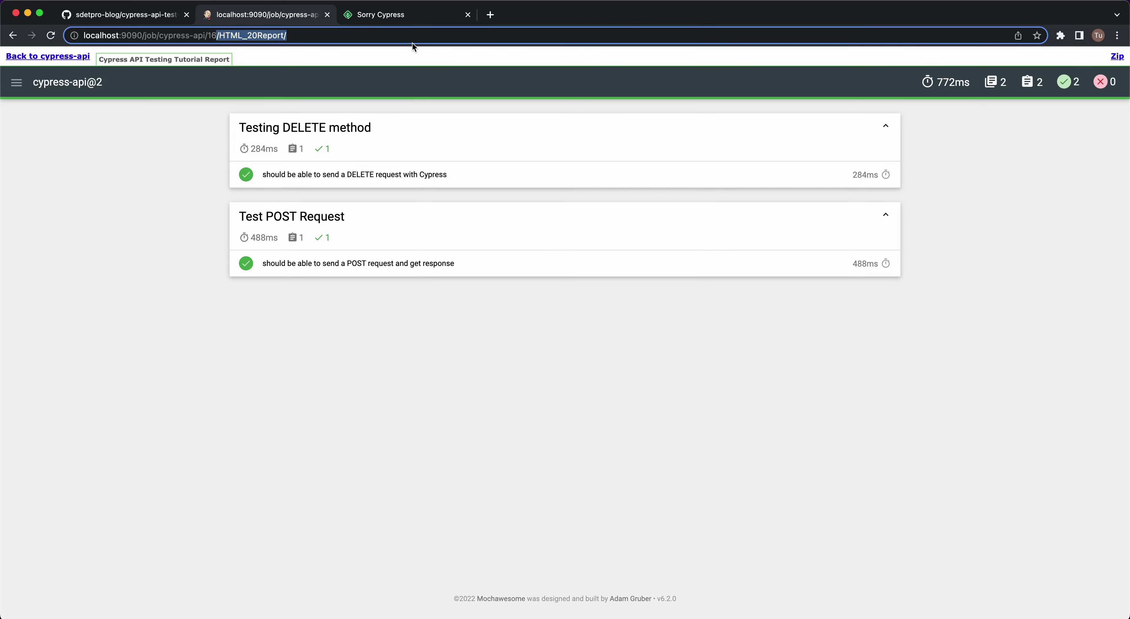
{"action": "key", "text": "BackSpace"}
{"action": "key", "text": "Return"}
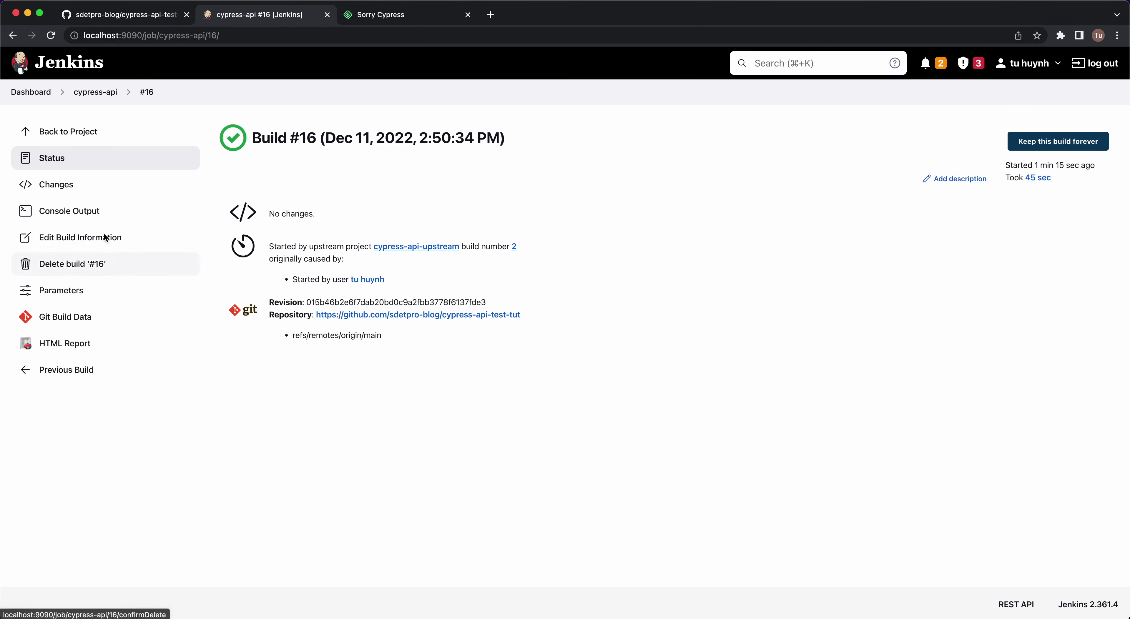
View the HTML report of cypress-api build #15, and return through that build's status page to the cypress-api job page
{"action": "left_click", "coordinate": [99, 92]}
{"action": "left_click", "coordinate": [24, 463]}
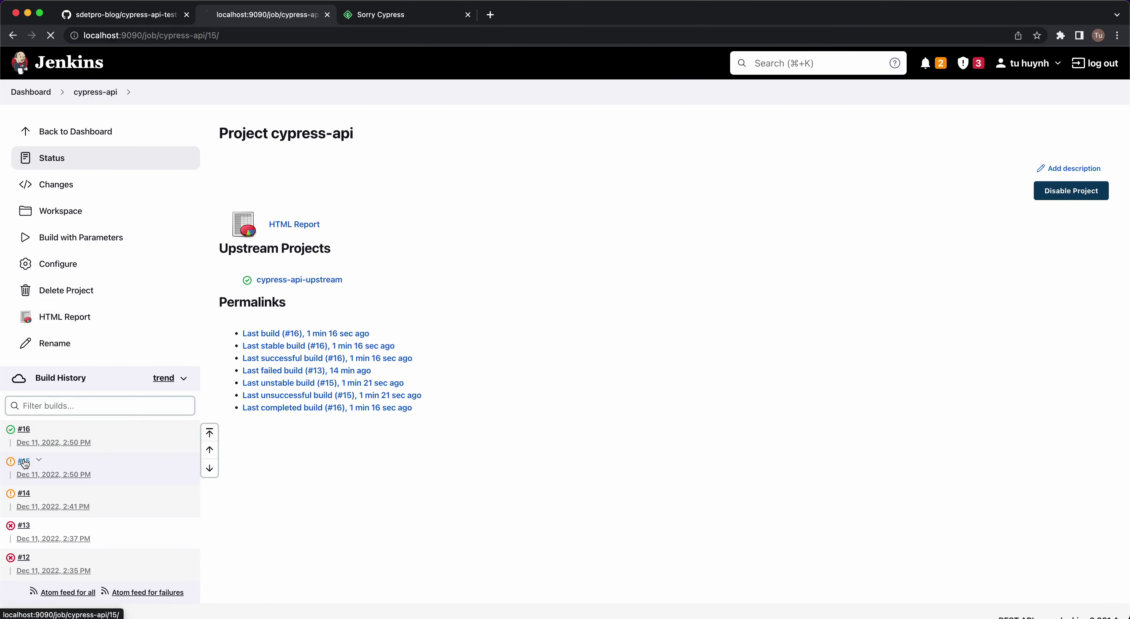
{"action": "left_click", "coordinate": [50, 341]}
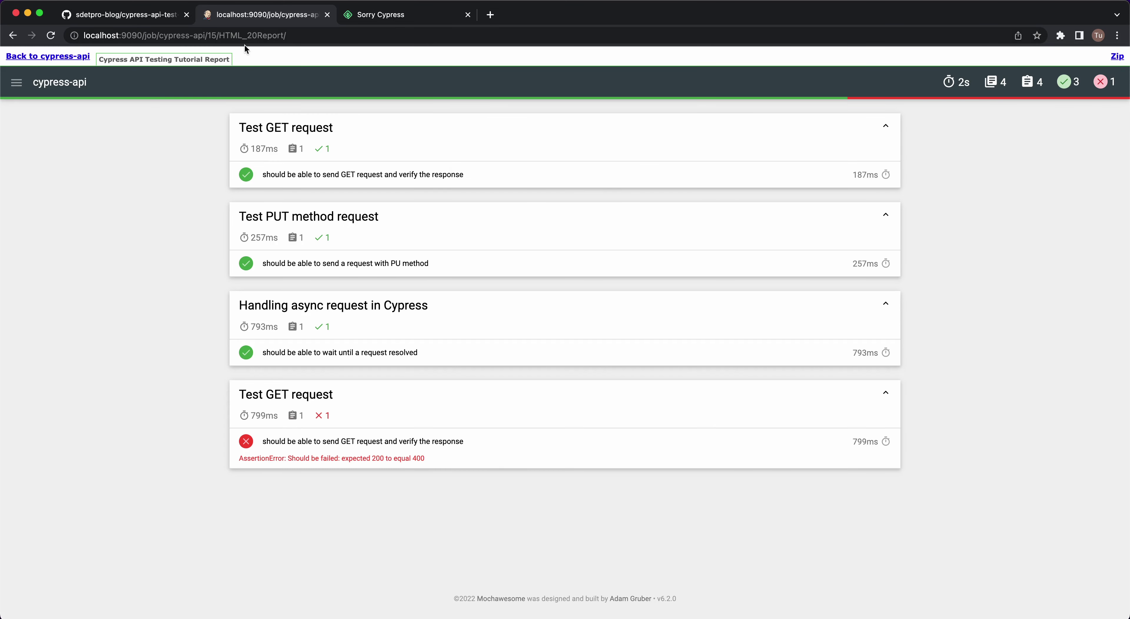
{"action": "left_click_drag", "start_coordinate": [216, 36], "coordinate": [406, 36]}
{"action": "key", "text": "BackSpace"}
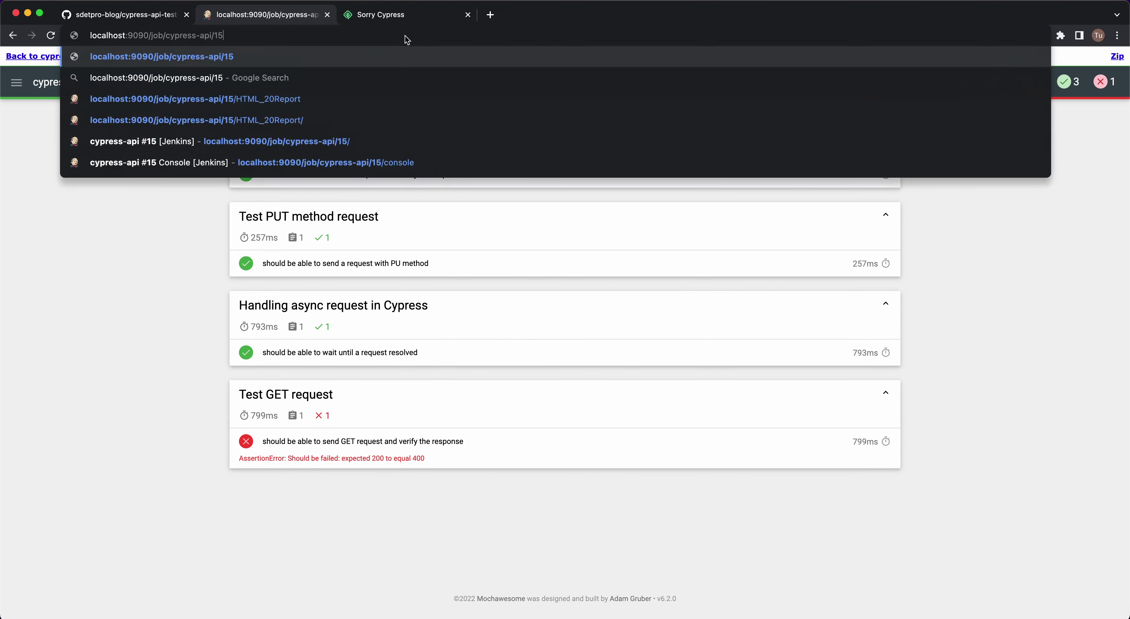
{"action": "key", "text": "Return"}
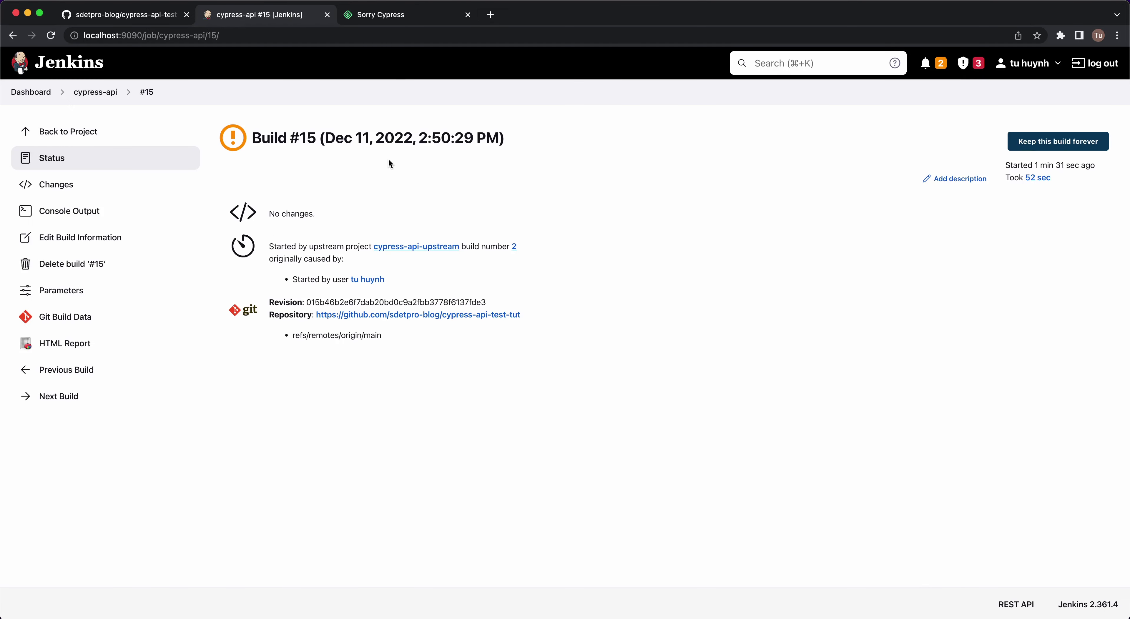
{"action": "left_click", "coordinate": [94, 92]}
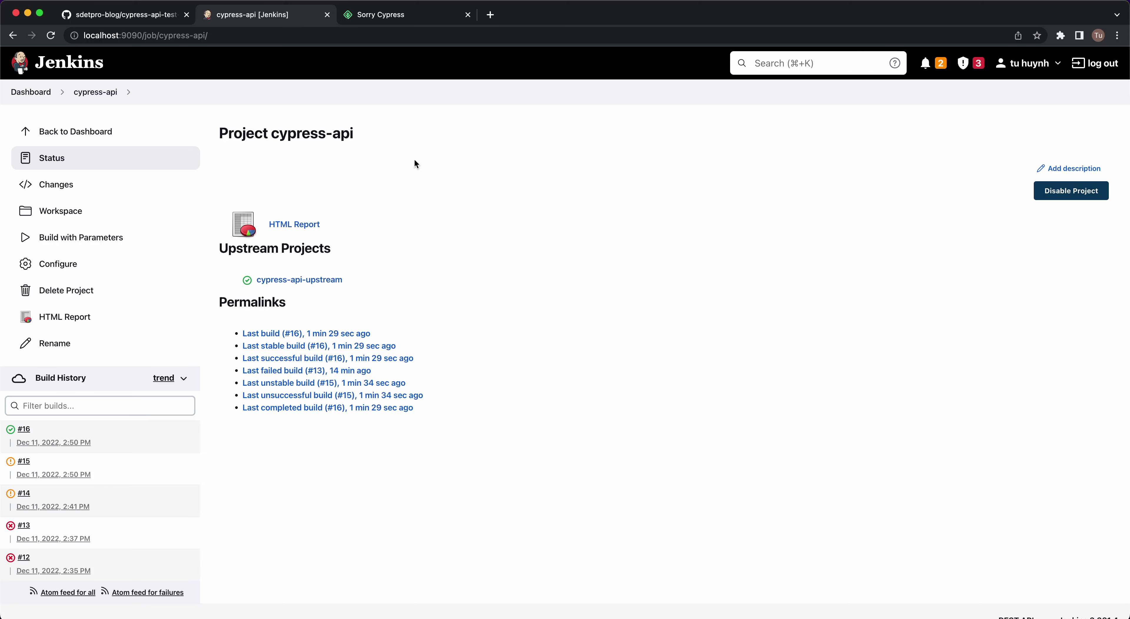
Check the cypress-api-build-2 run name and its spec results in Sorry Cypress, and switch back to the Jenkins cypress-api job page
{"action": "left_click", "coordinate": [388, 17]}
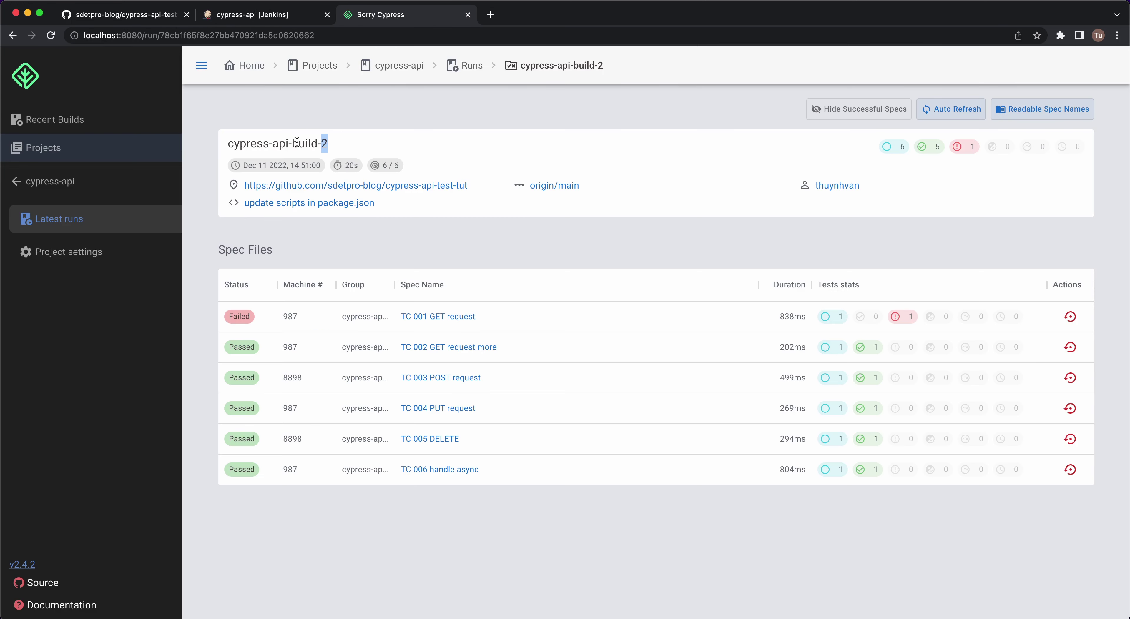
{"action": "left_click_drag", "start_coordinate": [247, 143], "coordinate": [329, 141]}
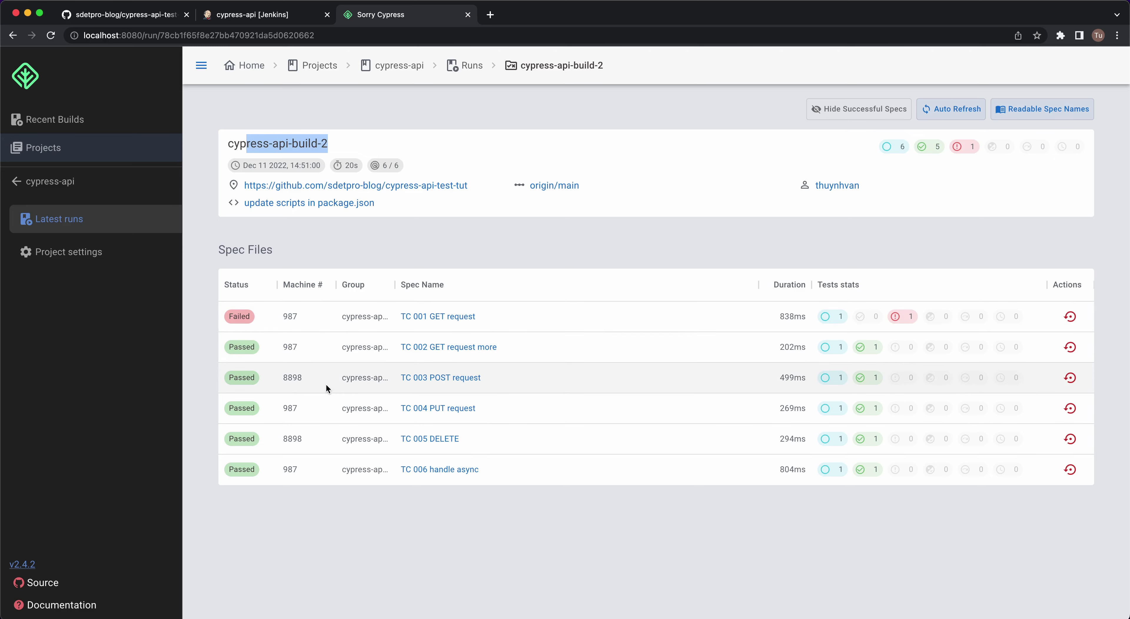
{"action": "left_click", "coordinate": [275, 16]}
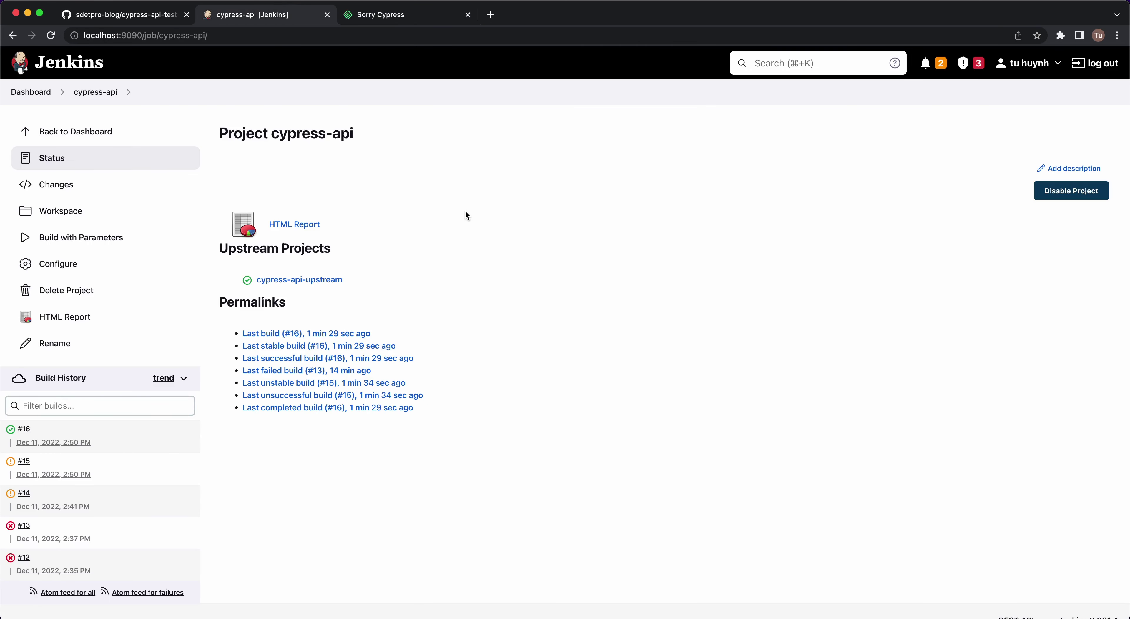